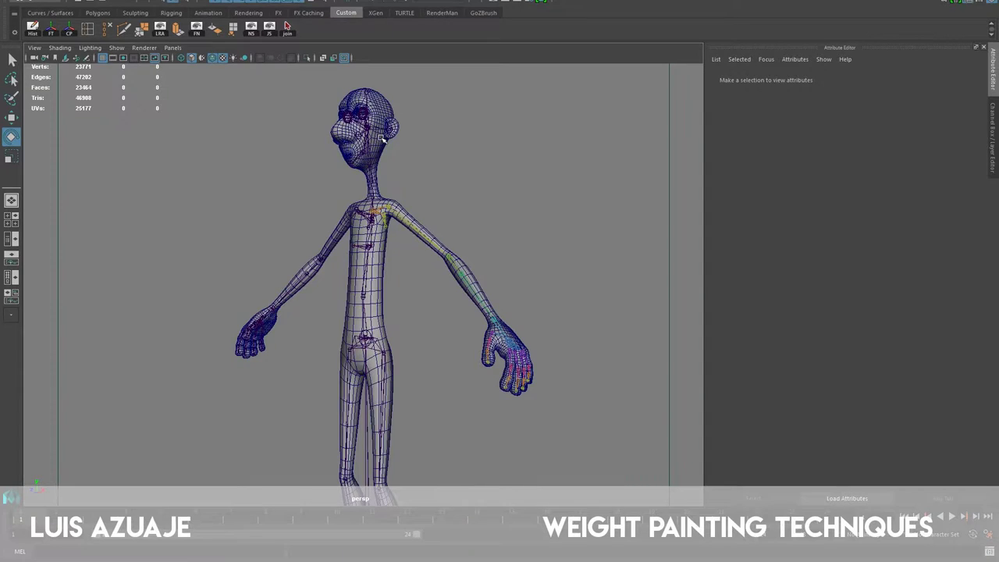
Display the body mesh's channels and expand its skinCluster1 input to inspect the skinning attributes
{"action": "left_click", "coordinate": [989, 136]}
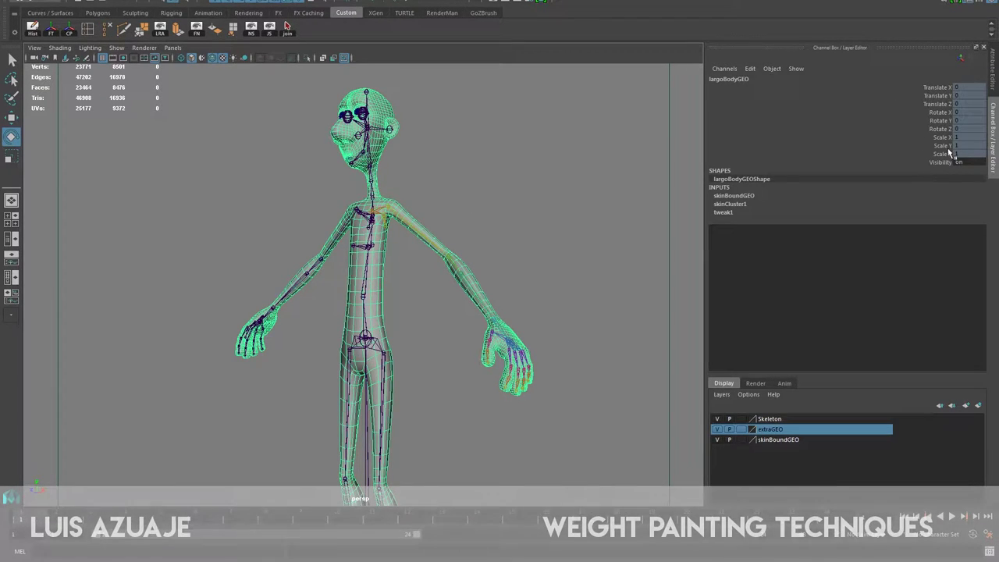
{"action": "left_click", "coordinate": [732, 204]}
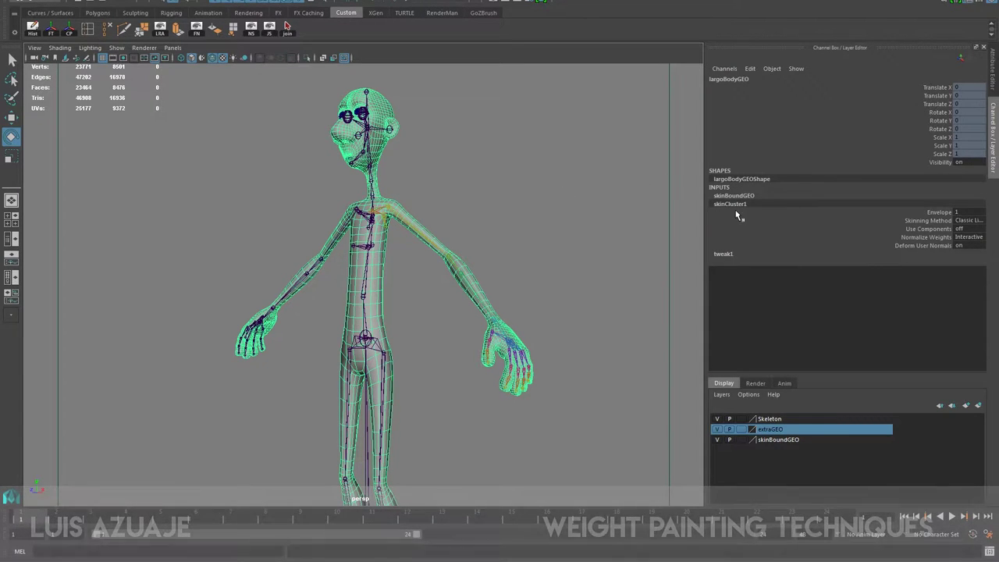
{"action": "left_click", "coordinate": [467, 194]}
Add the Paint Skin Weights tool to the Custom shelf and remove the surplus Mirror Skin Weights shortcut
{"action": "left_click_drag", "start_coordinate": [660, 212], "coordinate": [292, 345], "text": "alt"}
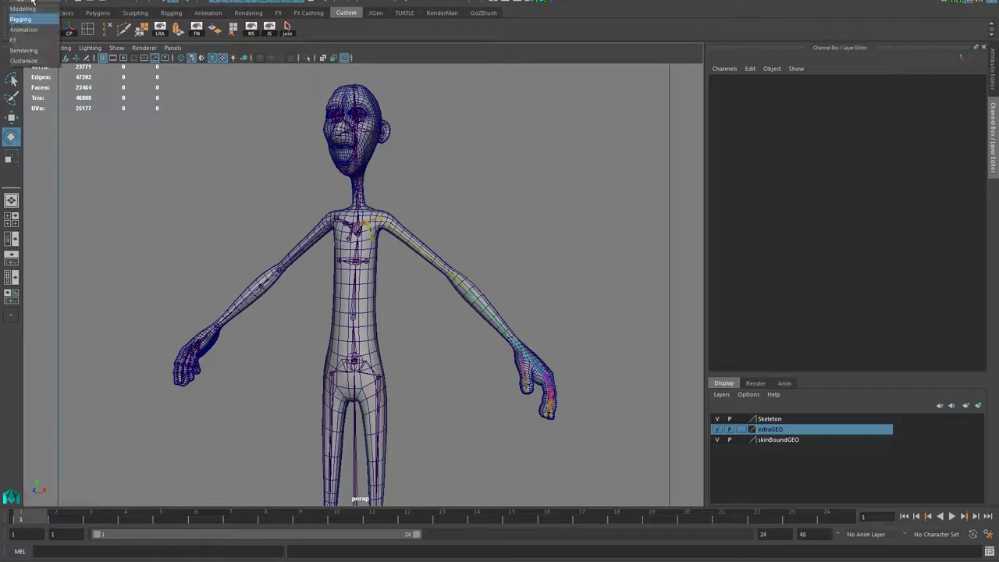
{"action": "left_click", "coordinate": [234, 3]}
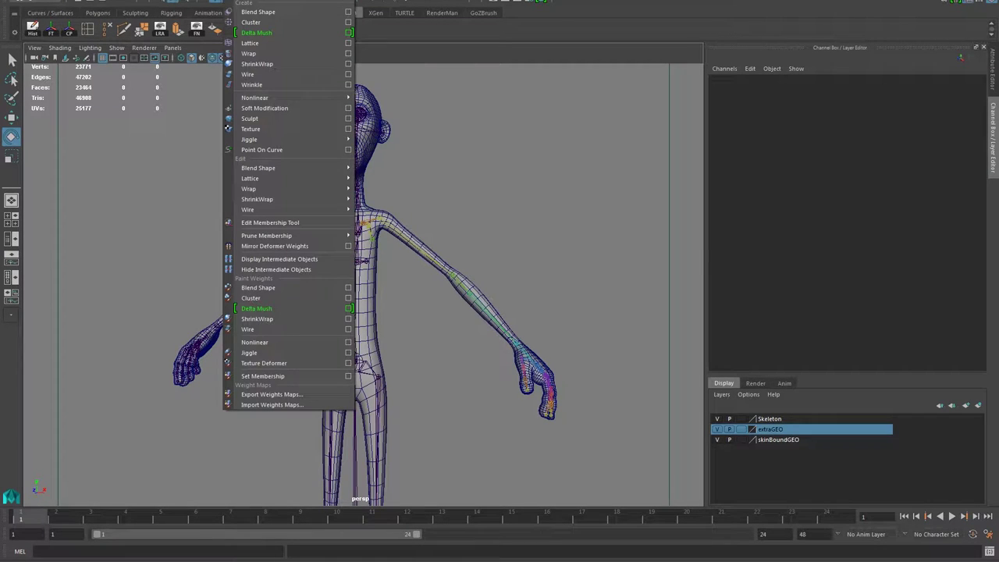
{"action": "mouse_move", "coordinate": [264, 2]}
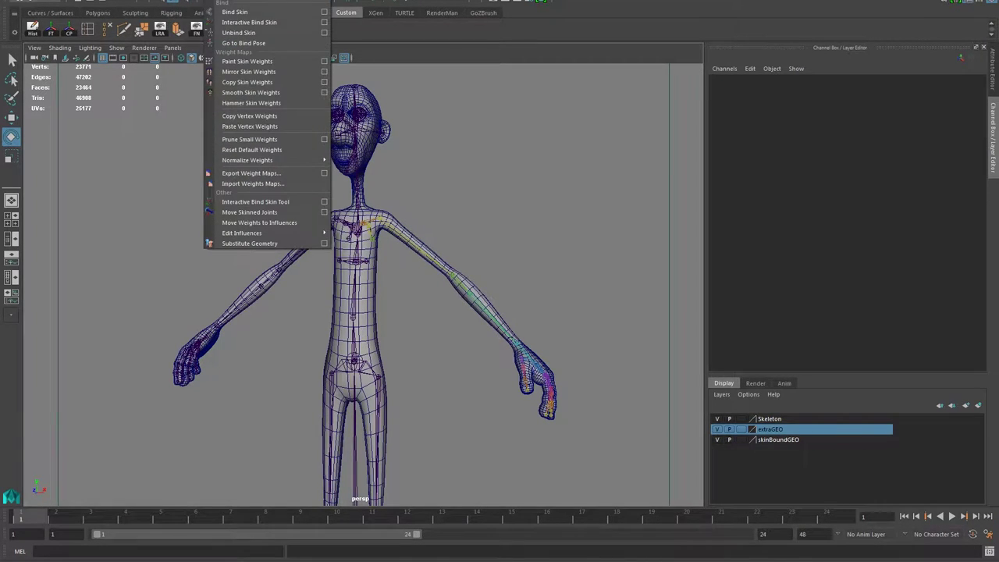
{"action": "left_click", "coordinate": [270, 72]}
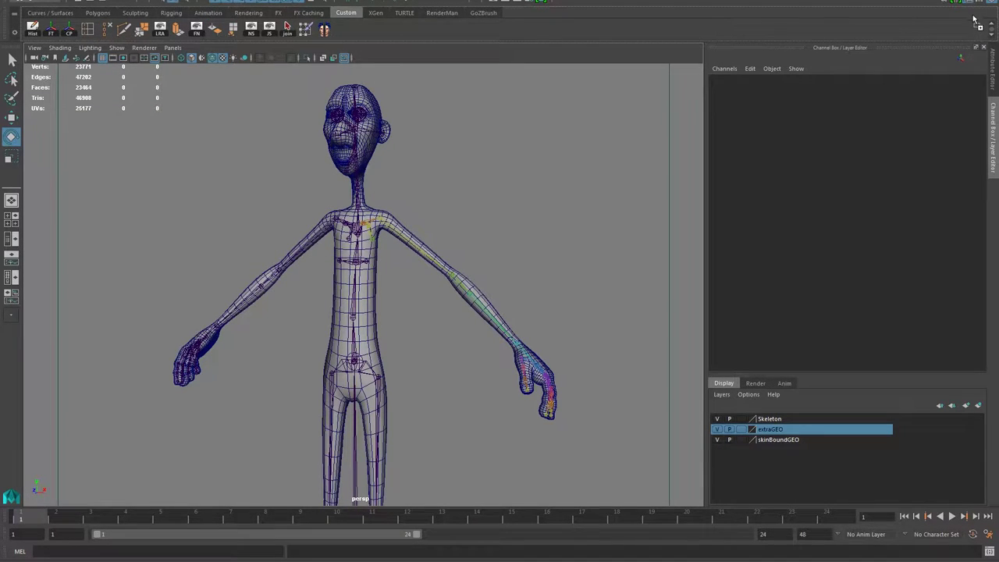
{"action": "right_click", "coordinate": [324, 30]}
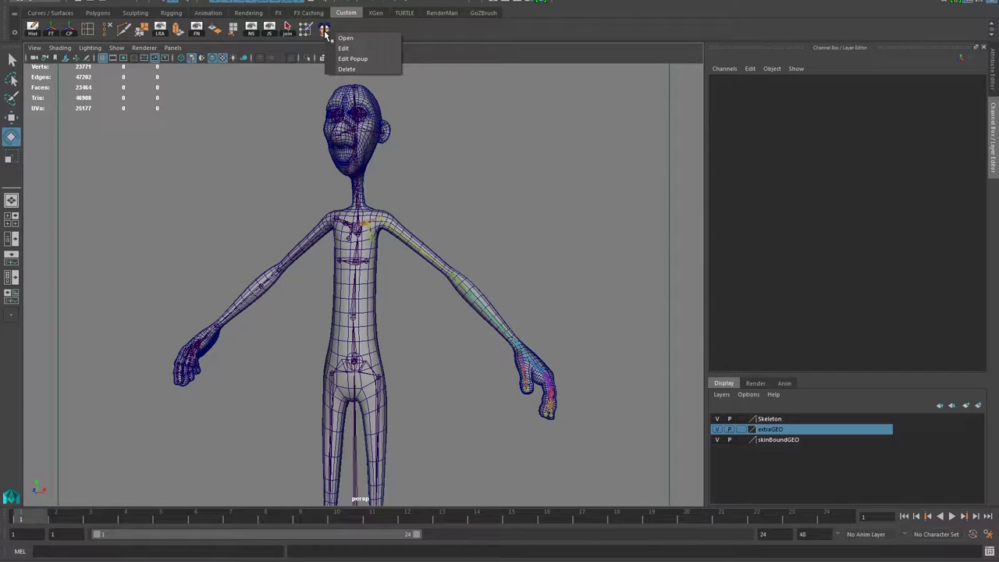
{"action": "left_click", "coordinate": [348, 68]}
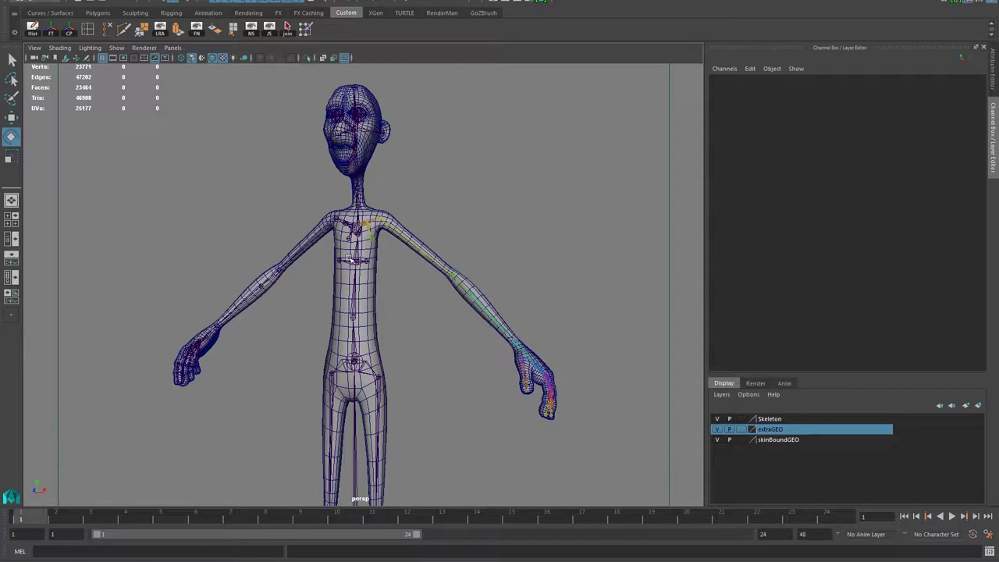
Activate the Paint Skin Weights tool on the body mesh and dock its tool settings beside the channel box
{"action": "left_click", "coordinate": [372, 252]}
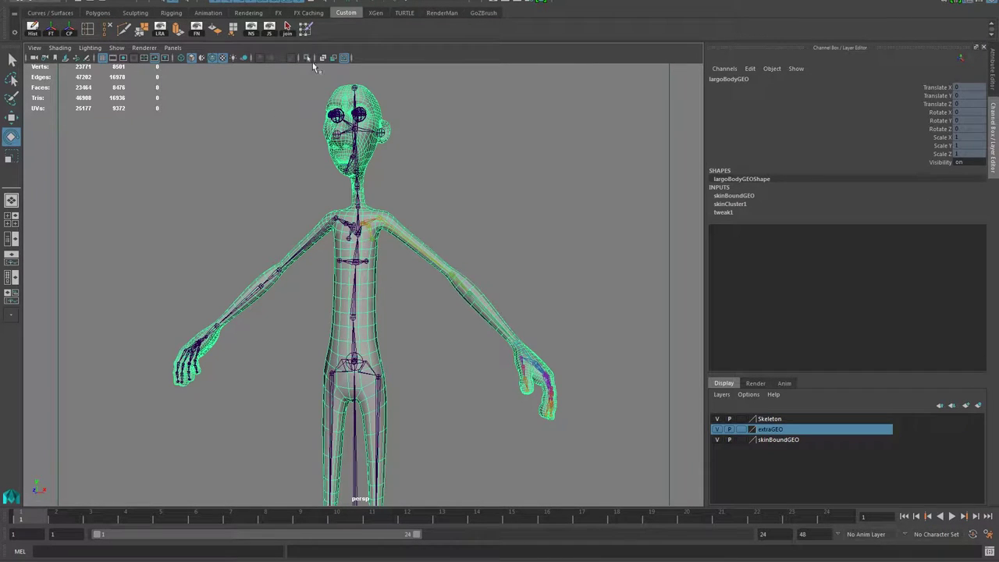
{"action": "left_click", "coordinate": [305, 28]}
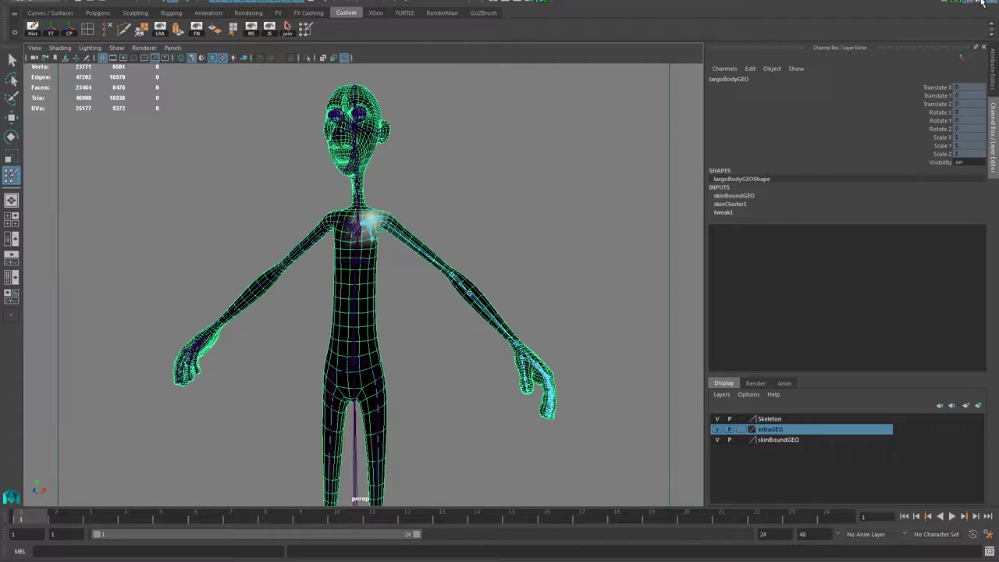
{"action": "left_click", "coordinate": [981, 3]}
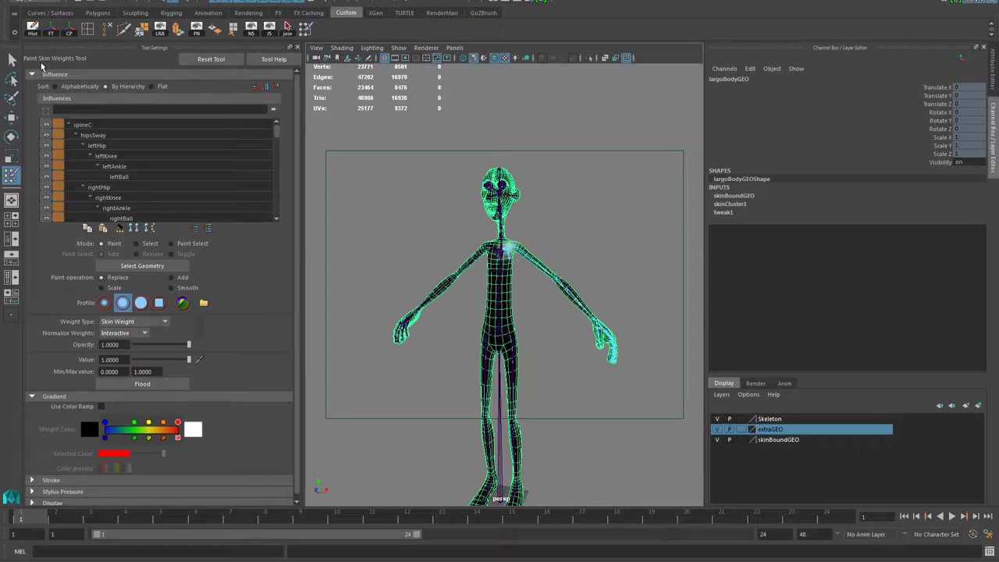
{"action": "left_click_drag", "start_coordinate": [54, 50], "coordinate": [857, 67]}
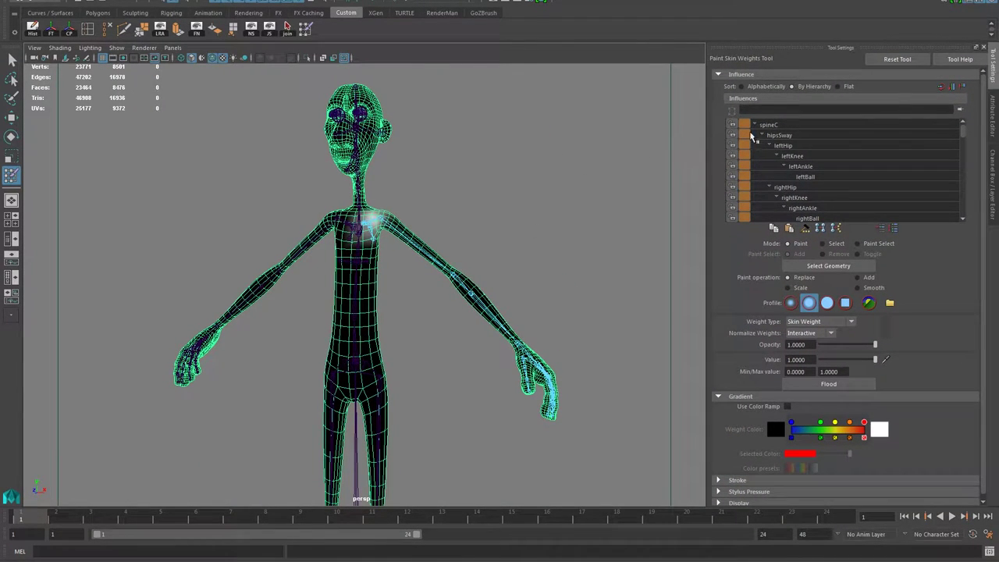
Examine the skin weight shading around the character's left clavicle and shoulder up close
{"action": "left_click_drag", "start_coordinate": [340, 306], "coordinate": [243, 322], "text": "alt"}
{"action": "right_click_drag", "start_coordinate": [243, 322], "coordinate": [339, 346], "text": "alt"}
{"action": "left_click_drag", "start_coordinate": [338, 346], "coordinate": [414, 325], "text": "alt"}
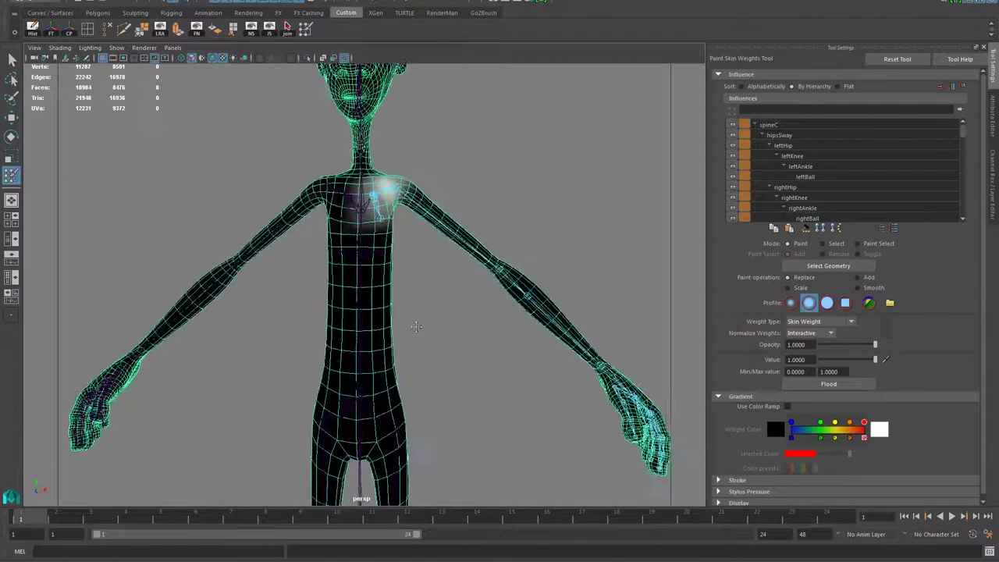
{"action": "middle_click_drag", "start_coordinate": [499, 296], "coordinate": [441, 333], "text": "alt"}
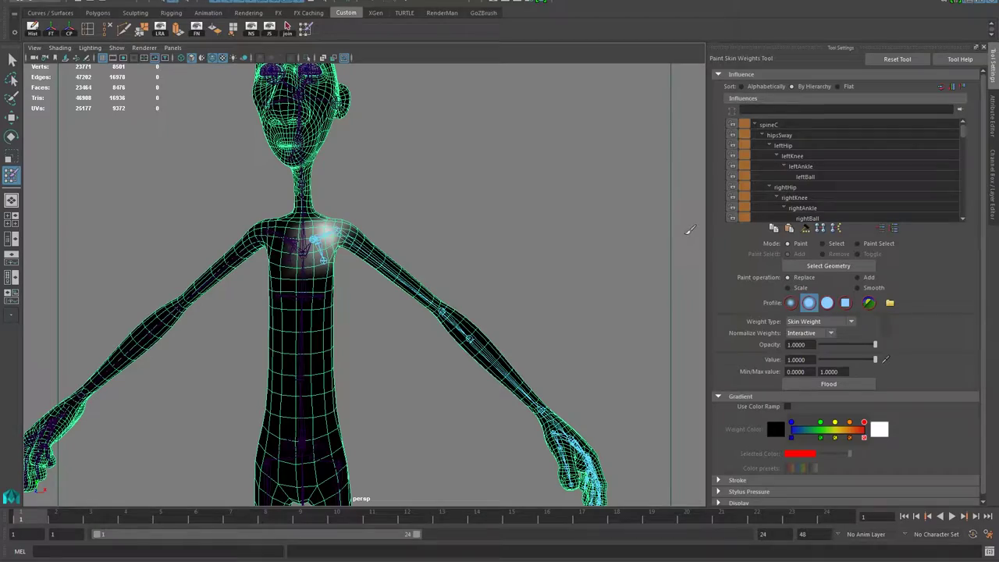
{"action": "left_click_drag", "start_coordinate": [357, 260], "coordinate": [316, 271], "text": "alt"}
{"action": "right_click_drag", "start_coordinate": [316, 271], "coordinate": [428, 356], "text": "alt"}
{"action": "left_click_drag", "start_coordinate": [429, 357], "coordinate": [464, 344], "text": "alt"}
{"action": "right_click_drag", "start_coordinate": [463, 343], "coordinate": [451, 338], "text": "alt"}
{"action": "left_click_drag", "start_coordinate": [451, 337], "coordinate": [475, 324], "text": "alt"}
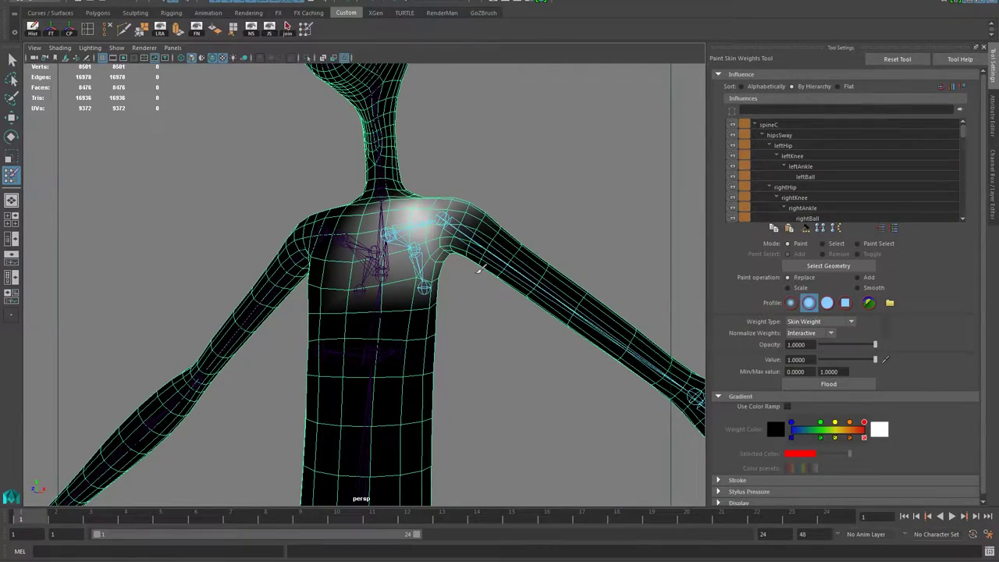
Try moving the vertices along the top of the left shoulder upward with the Move tool and undo it
{"action": "key", "text": "w"}
{"action": "mouse_move", "coordinate": [477, 200]}
{"action": "left_mouse_down", "text": "alt"}
{"action": "mouse_move", "coordinate": [552, 233]}
{"action": "mouse_move", "coordinate": [468, 235]}
{"action": "left_mouse_up", "text": "alt"}
{"action": "mouse_move", "coordinate": [468, 234]}
{"action": "right_mouse_down", "text": "alt"}
{"action": "mouse_move", "coordinate": [244, 297]}
{"action": "mouse_move", "coordinate": [362, 358]}
{"action": "mouse_move", "coordinate": [425, 348]}
{"action": "right_mouse_up", "text": "alt"}
{"action": "left_click_drag", "start_coordinate": [425, 347], "coordinate": [468, 363], "text": "alt"}
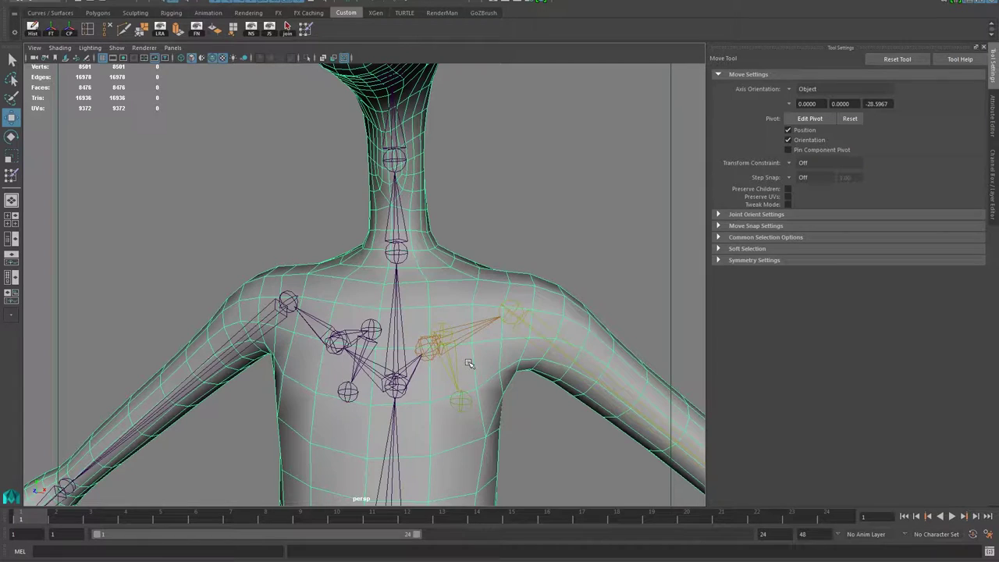
{"action": "right_click", "coordinate": [478, 263]}
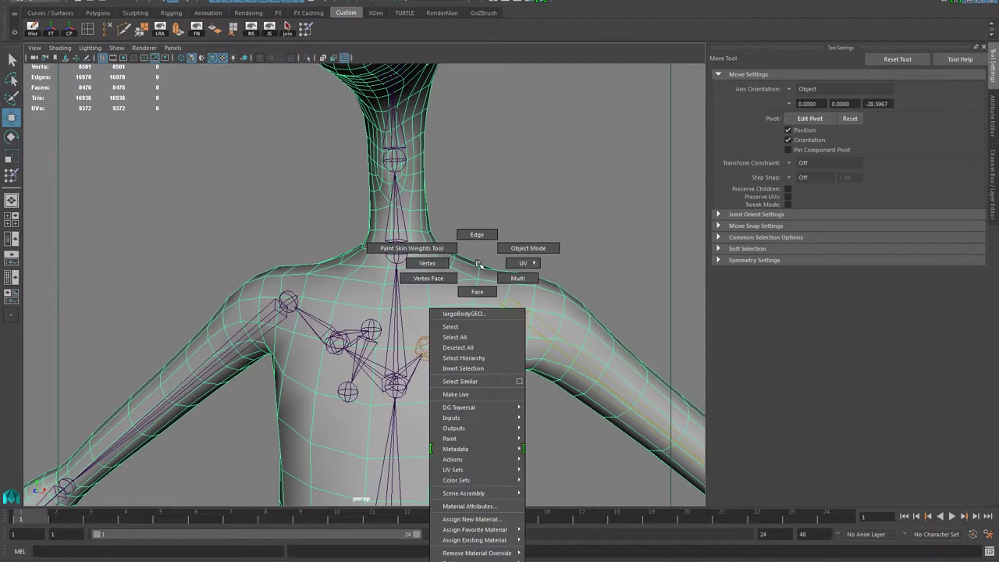
{"action": "left_click", "coordinate": [426, 262]}
{"action": "left_click_drag", "start_coordinate": [573, 293], "coordinate": [583, 294]}
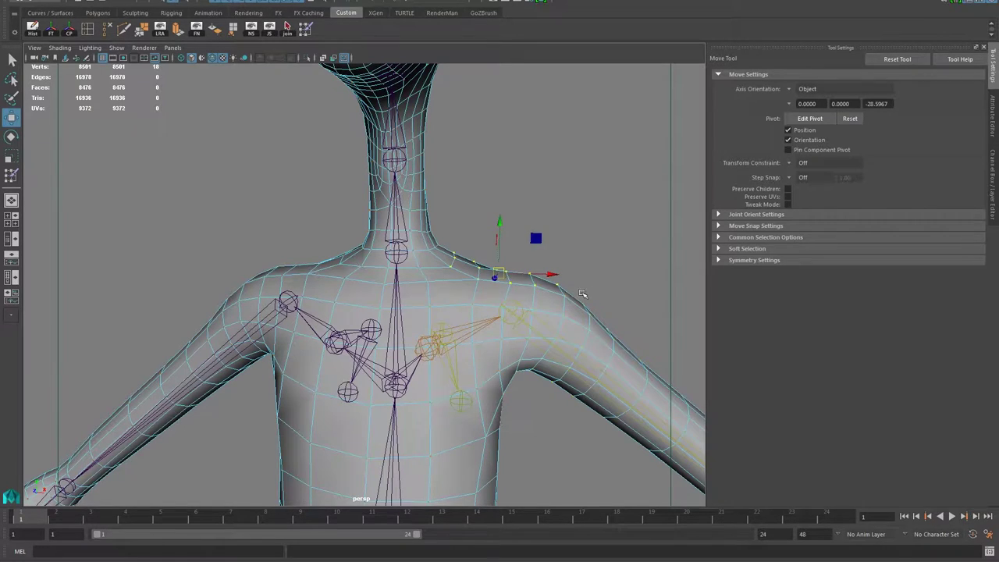
{"action": "left_click_drag", "start_coordinate": [471, 226], "coordinate": [523, 204], "text": "alt"}
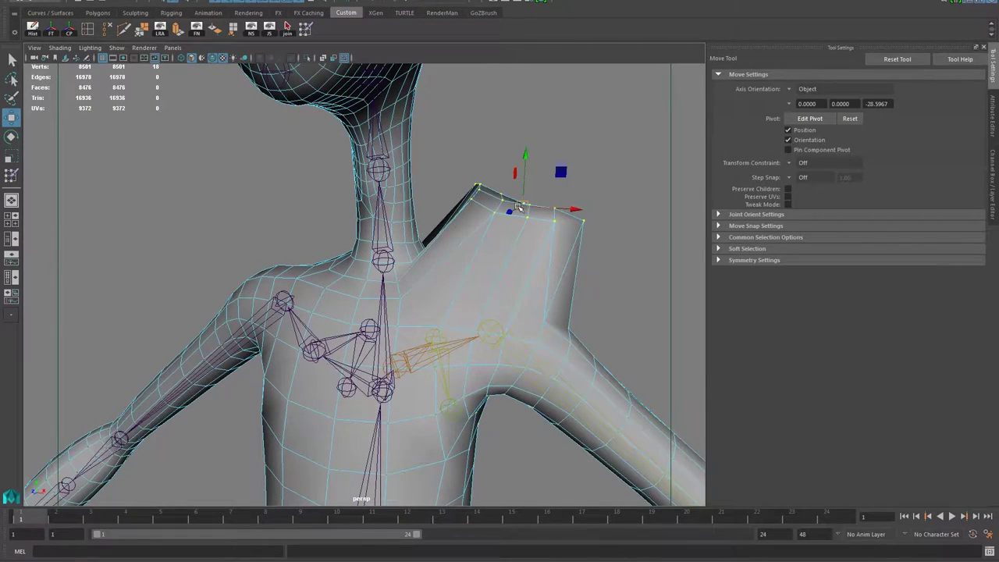
{"action": "key", "text": "ctrl+z"}
Return to object selection and rotate the left shoulder joint to swing the arm down toward the torso
{"action": "left_click_drag", "start_coordinate": [433, 302], "coordinate": [467, 307], "text": "alt"}
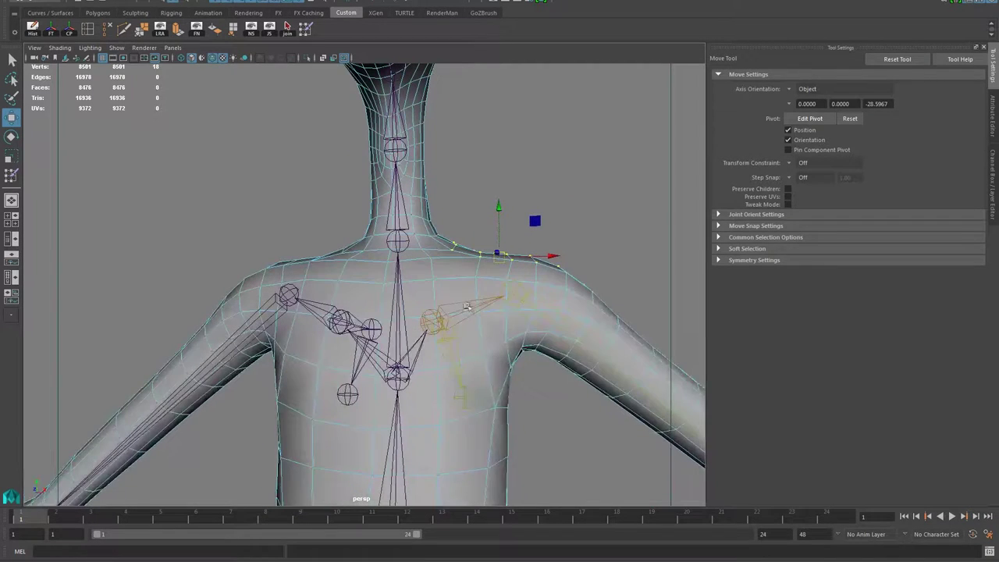
{"action": "left_click", "coordinate": [518, 288]}
{"action": "right_click_drag", "start_coordinate": [540, 295], "coordinate": [582, 269]}
{"action": "left_click", "coordinate": [535, 308]}
{"action": "right_click_drag", "start_coordinate": [542, 296], "coordinate": [524, 285], "text": "alt"}
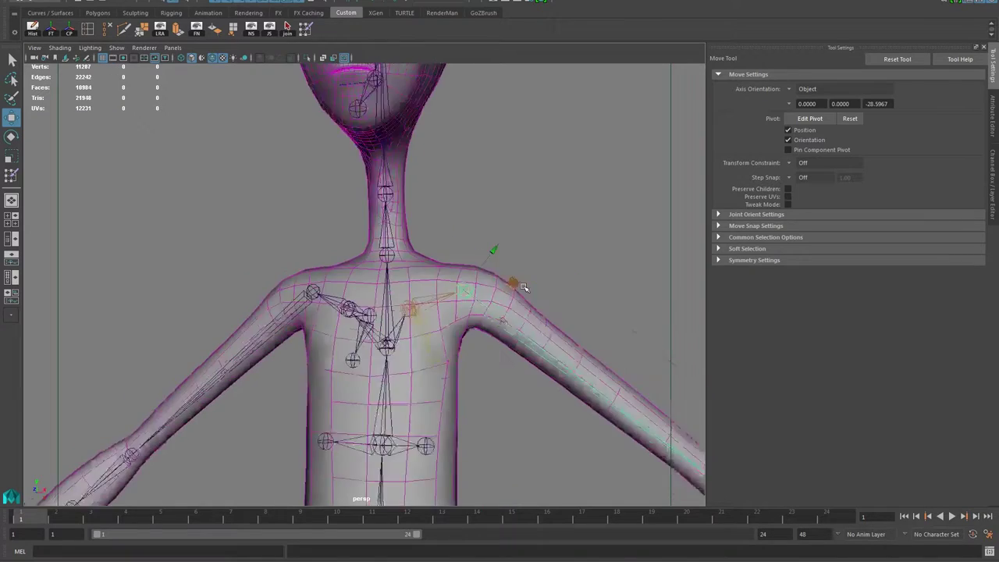
{"action": "middle_click_drag", "start_coordinate": [523, 286], "coordinate": [469, 270], "text": "alt"}
{"action": "right_click_drag", "start_coordinate": [468, 270], "coordinate": [448, 258], "text": "alt"}
{"action": "key", "text": "e"}
{"action": "left_click_drag", "start_coordinate": [444, 269], "coordinate": [369, 272]}
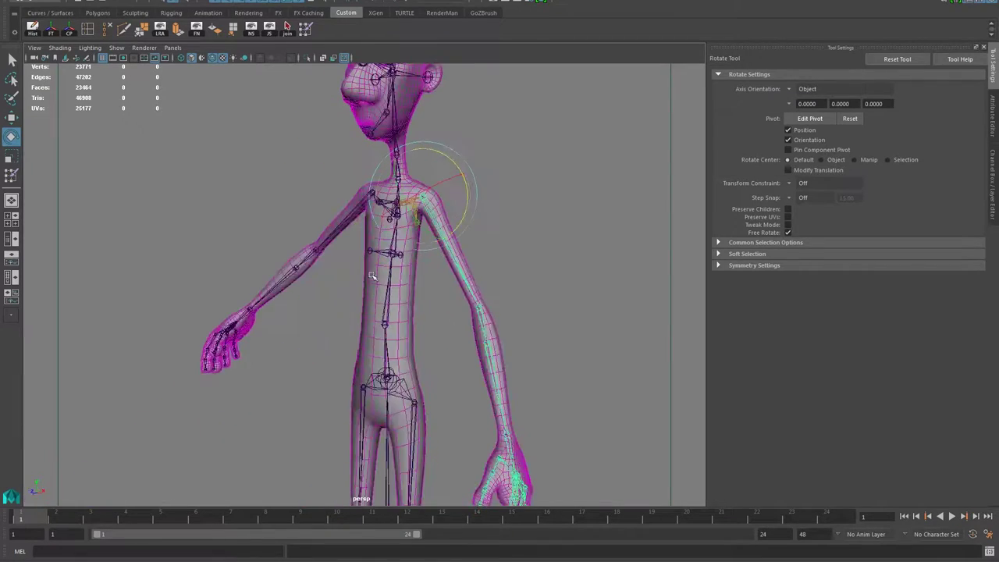
Rotate the left elbow joint to bend the forearm and bring the hand in front of the body
{"action": "left_click", "coordinate": [476, 316]}
{"action": "left_click_drag", "start_coordinate": [462, 342], "coordinate": [449, 289]}
{"action": "middle_click_drag", "start_coordinate": [343, 319], "coordinate": [433, 231], "text": "alt"}
{"action": "right_click_drag", "start_coordinate": [433, 230], "coordinate": [562, 263], "text": "alt"}
{"action": "left_click_drag", "start_coordinate": [562, 263], "coordinate": [509, 255], "text": "alt"}
{"action": "left_click", "coordinate": [521, 220]}
{"action": "left_click_drag", "start_coordinate": [511, 217], "coordinate": [451, 238], "text": "alt"}
Rotate the spine joint above the hips to bend and twist the character's upper body
{"action": "left_click", "coordinate": [416, 286]}
{"action": "left_click_drag", "start_coordinate": [414, 285], "coordinate": [436, 291], "text": "alt"}
{"action": "left_click", "coordinate": [422, 312]}
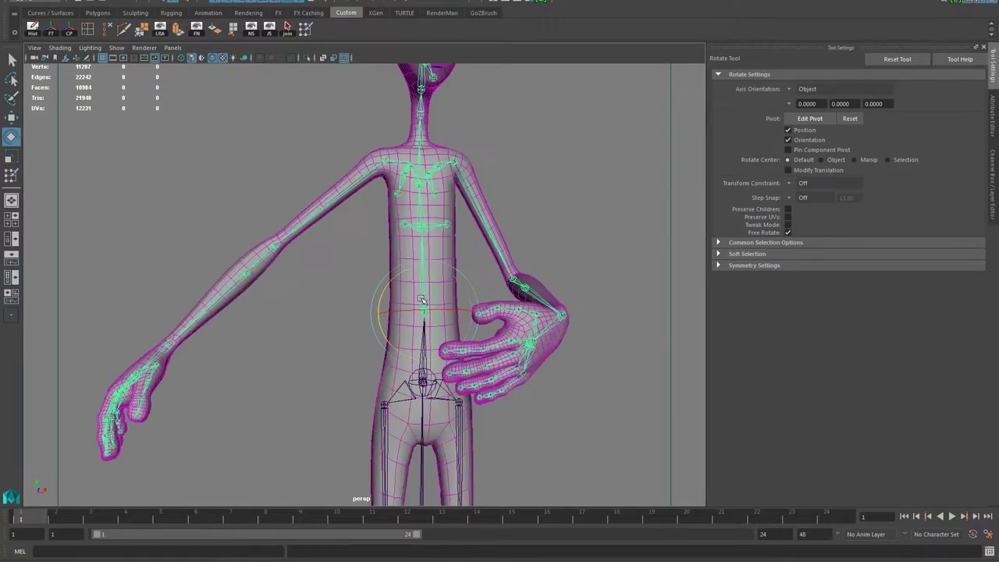
{"action": "left_click_drag", "start_coordinate": [421, 209], "coordinate": [432, 191]}
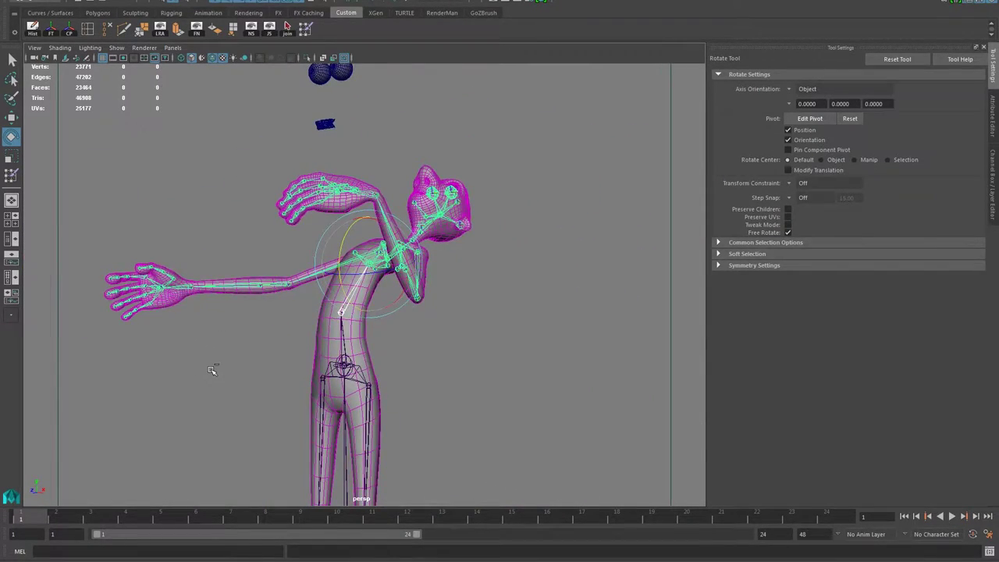
Undo the test rotations of the spine, elbow and shoulder joints
{"action": "key", "text": "ctrl+z"}
{"action": "key", "text": "ctrl+z"}
{"action": "key", "text": "ctrl+z"}
{"action": "key", "text": "ctrl+z"}
{"action": "key", "text": "ctrl+z"}
{"action": "key", "text": "ctrl+z"}
{"action": "key", "text": "ctrl+z"}
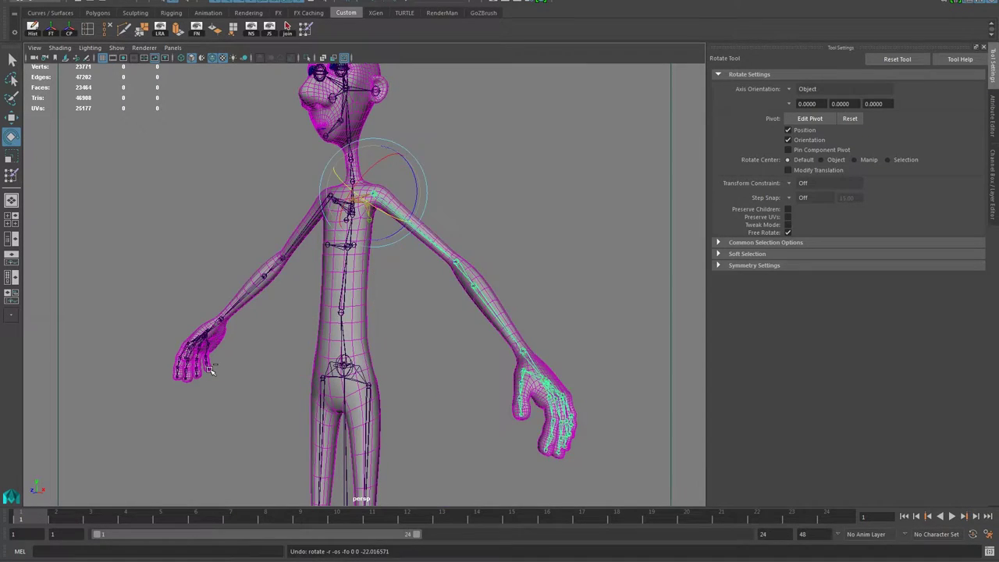
Select the body mesh's vertices along the top of the character's left shoulder in vertex mode
{"action": "left_click", "coordinate": [209, 369]}
{"action": "left_click_drag", "start_coordinate": [204, 291], "coordinate": [292, 319], "text": "alt"}
{"action": "right_click_drag", "start_coordinate": [292, 320], "coordinate": [466, 376], "text": "alt"}
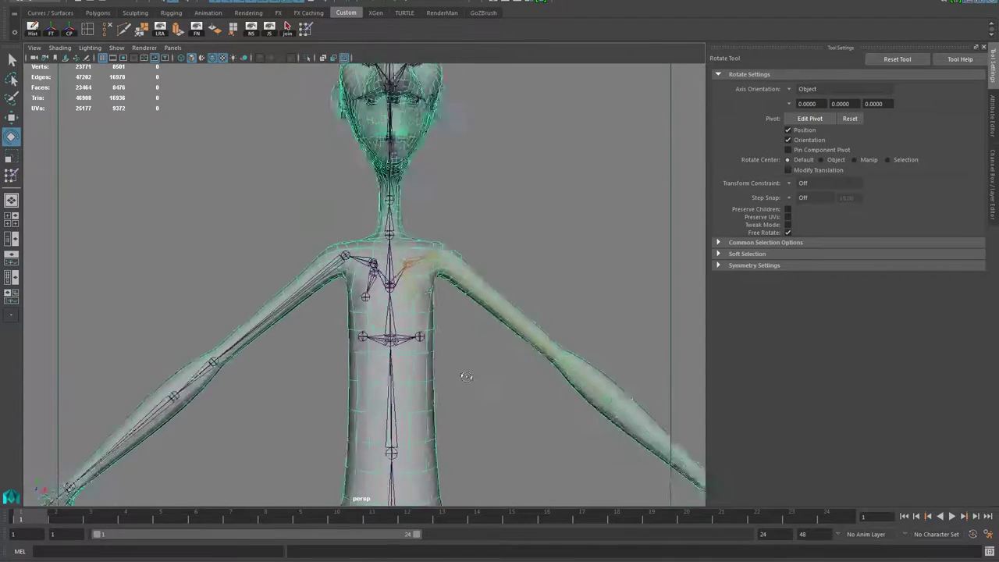
{"action": "left_click_drag", "start_coordinate": [466, 376], "coordinate": [448, 384], "text": "alt"}
{"action": "middle_click_drag", "start_coordinate": [449, 385], "coordinate": [411, 300], "text": "alt"}
{"action": "right_click_drag", "start_coordinate": [411, 300], "coordinate": [351, 314], "text": "alt"}
{"action": "middle_click_drag", "start_coordinate": [356, 232], "coordinate": [355, 367], "text": "alt"}
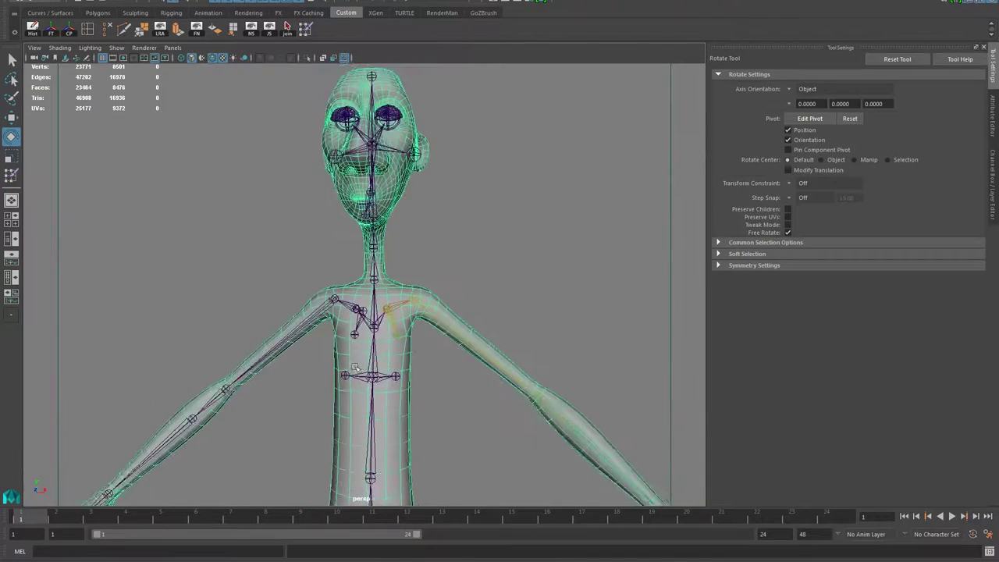
{"action": "right_click_drag", "start_coordinate": [355, 366], "coordinate": [579, 285], "text": "alt"}
{"action": "middle_click_drag", "start_coordinate": [578, 286], "coordinate": [531, 282], "text": "alt"}
{"action": "right_click_drag", "start_coordinate": [481, 282], "coordinate": [457, 287]}
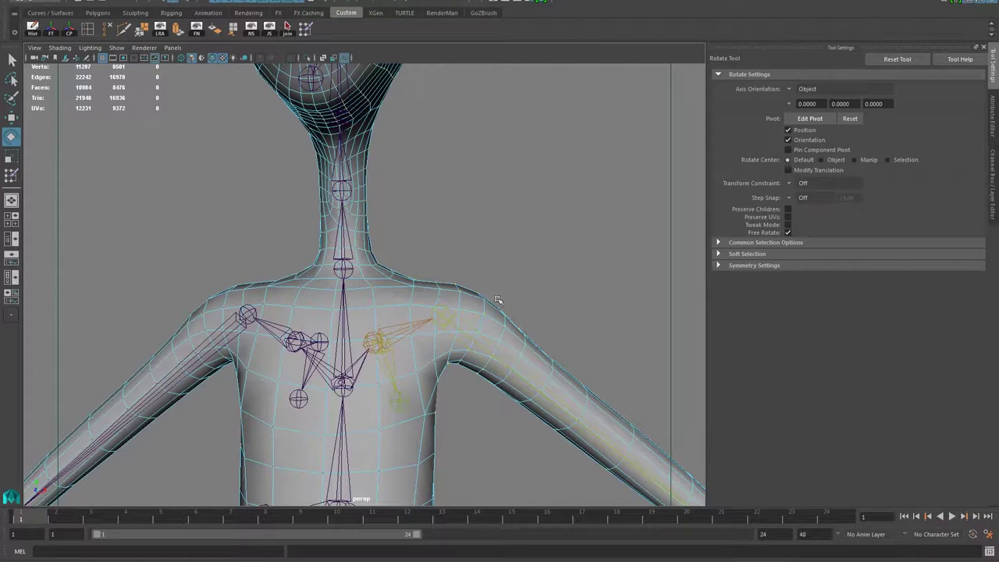
{"action": "left_click_drag", "start_coordinate": [498, 300], "coordinate": [404, 274]}
Open an enlarged Component Editor showing the Smooth Skins weights of the selected shoulder vertices
{"action": "left_click", "coordinate": [155, 1]}
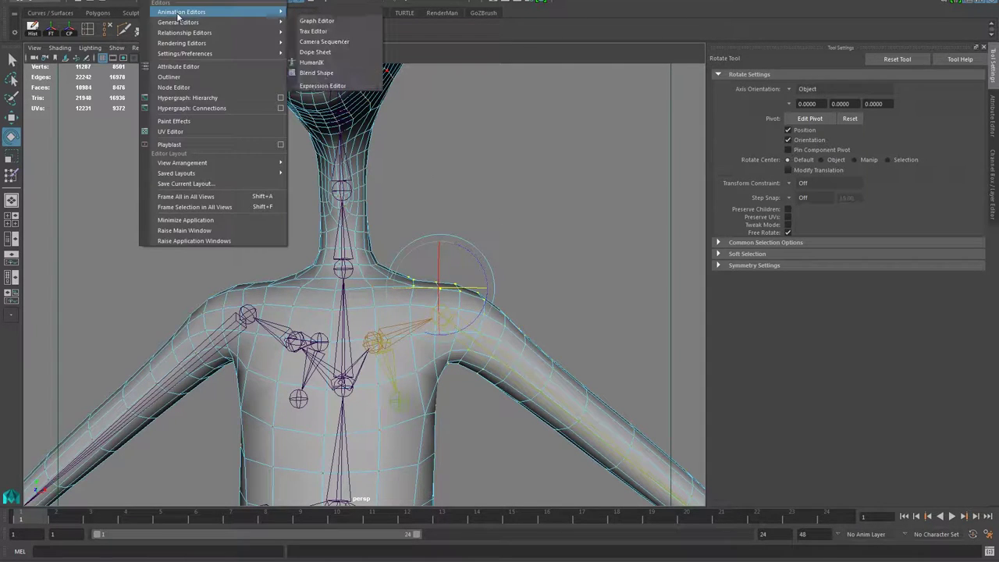
{"action": "mouse_move", "coordinate": [206, 32]}
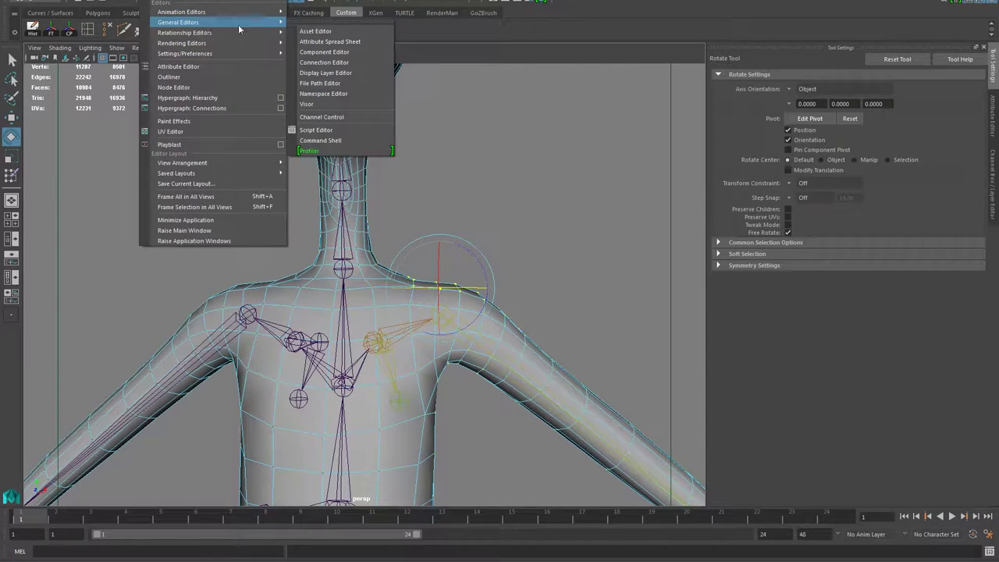
{"action": "left_click", "coordinate": [339, 52]}
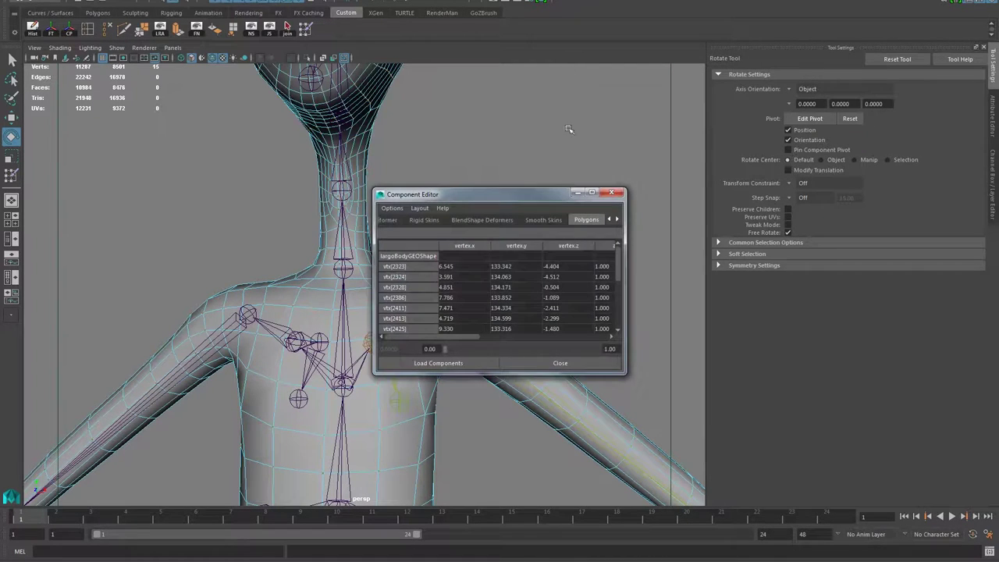
{"action": "left_click_drag", "start_coordinate": [538, 192], "coordinate": [535, 67]}
{"action": "left_click_drag", "start_coordinate": [622, 248], "coordinate": [938, 387]}
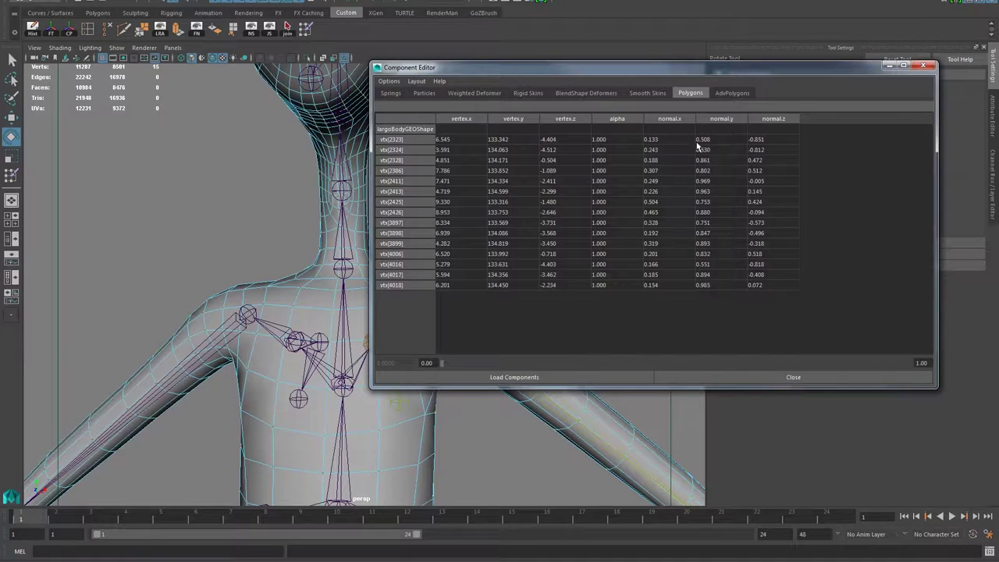
{"action": "left_click", "coordinate": [645, 92]}
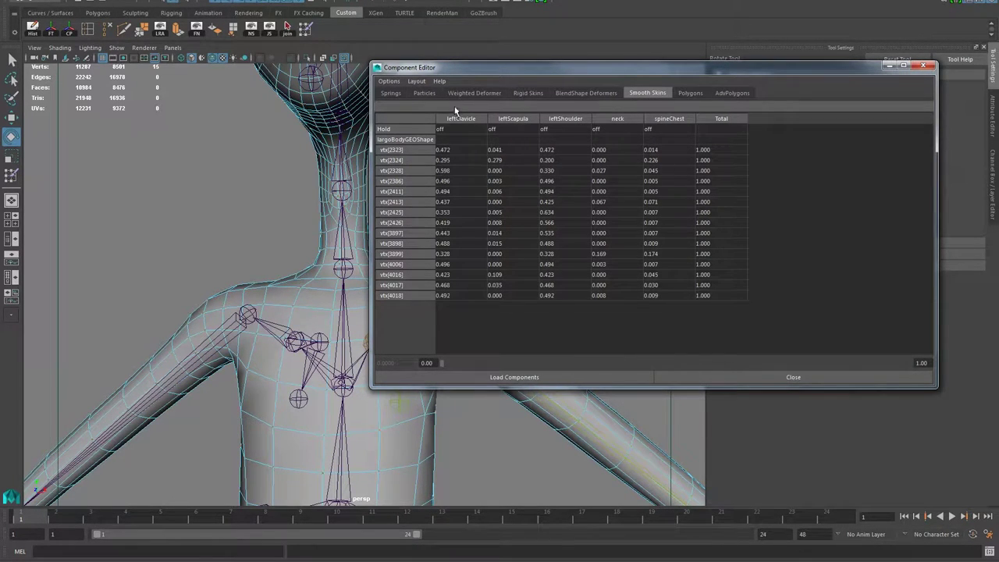
Examine the neck column's skin weights for the selected shoulder vertices, then clear the Component Editor from view
{"action": "left_click_drag", "start_coordinate": [494, 71], "coordinate": [568, 43]}
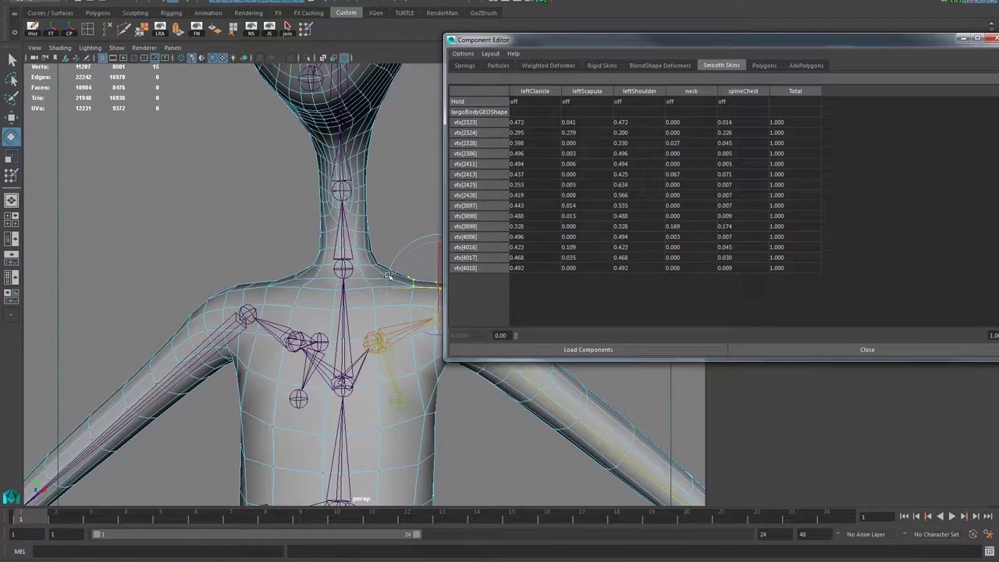
{"action": "left_click_drag", "start_coordinate": [669, 125], "coordinate": [687, 270]}
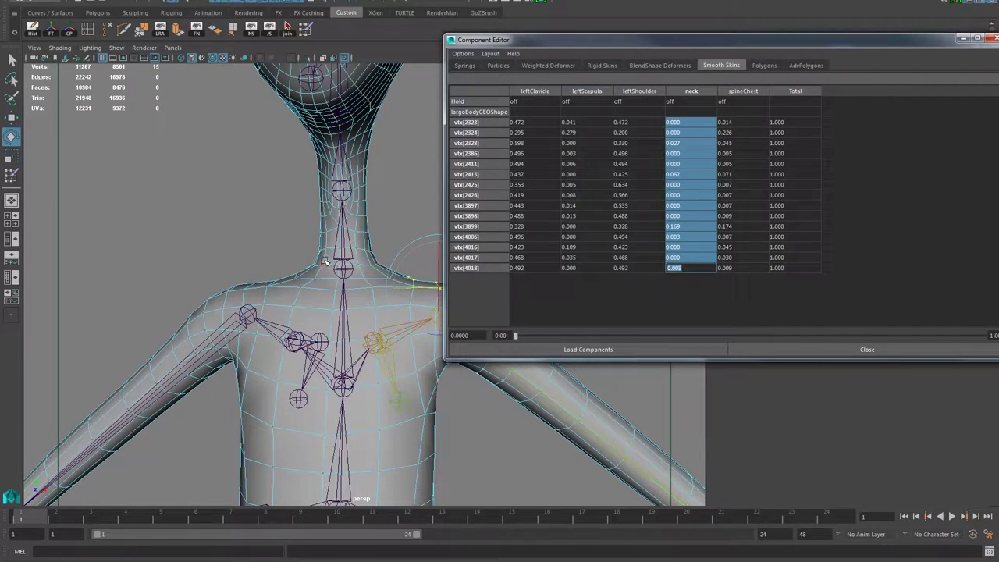
{"action": "left_click_drag", "start_coordinate": [800, 39], "coordinate": [724, 32]}
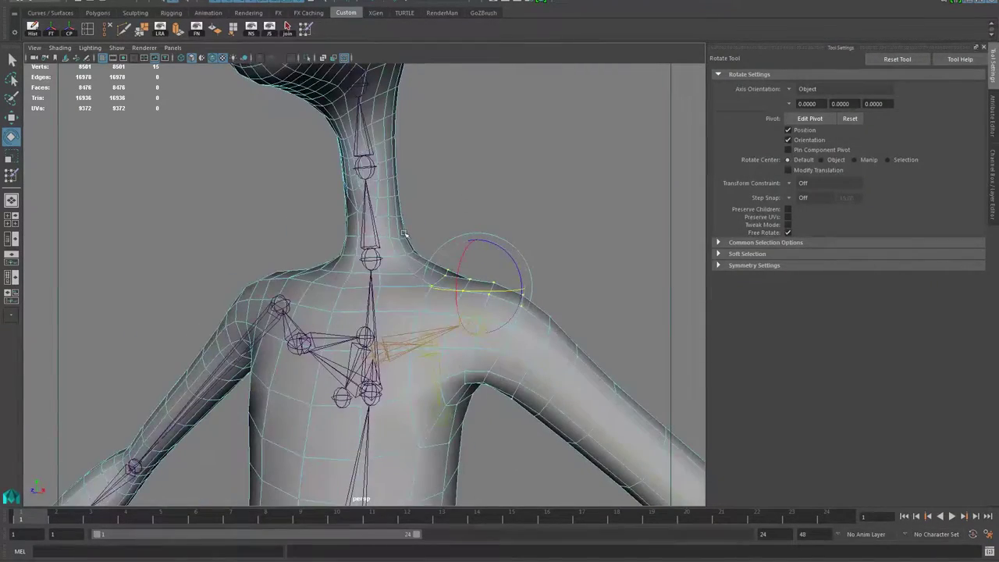
Return to object mode with the body mesh selected and activate the Paint Skin Weights Tool
{"action": "right_click_drag", "start_coordinate": [404, 235], "coordinate": [417, 212]}
{"action": "left_click", "coordinate": [404, 214]}
{"action": "left_click_drag", "start_coordinate": [404, 215], "coordinate": [390, 287], "text": "alt"}
{"action": "right_click_drag", "start_coordinate": [390, 287], "coordinate": [330, 295], "text": "alt"}
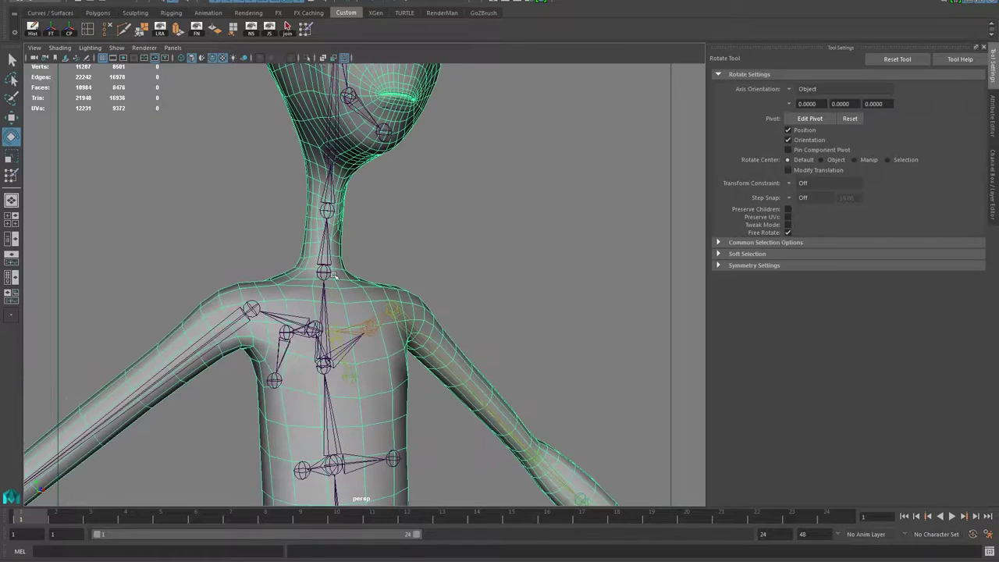
{"action": "left_click", "coordinate": [308, 33]}
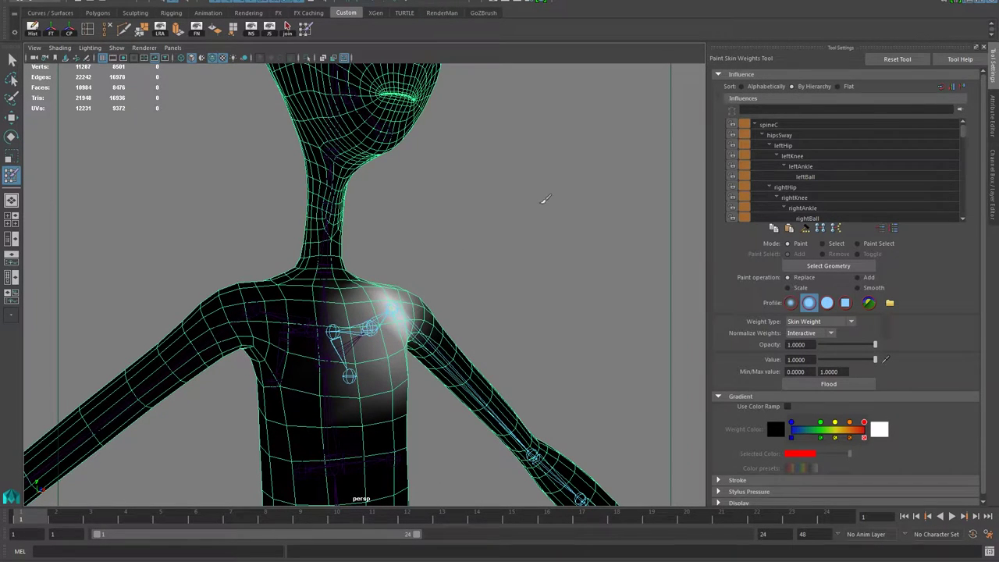
Examine the leftClavicle influence's weights across the left shoulder and chest and find it in the influence hierarchy
{"action": "left_click_drag", "start_coordinate": [542, 289], "coordinate": [436, 333], "text": "alt"}
{"action": "right_click_drag", "start_coordinate": [378, 325], "coordinate": [575, 327], "text": "alt"}
{"action": "left_click_drag", "start_coordinate": [576, 328], "coordinate": [549, 304], "text": "alt"}
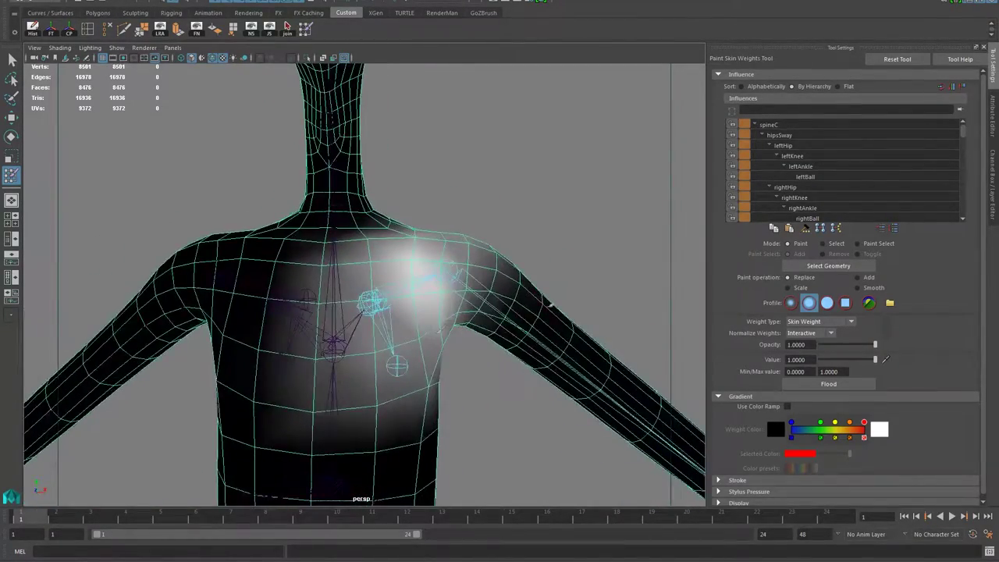
{"action": "left_click_drag", "start_coordinate": [965, 135], "coordinate": [965, 148]}
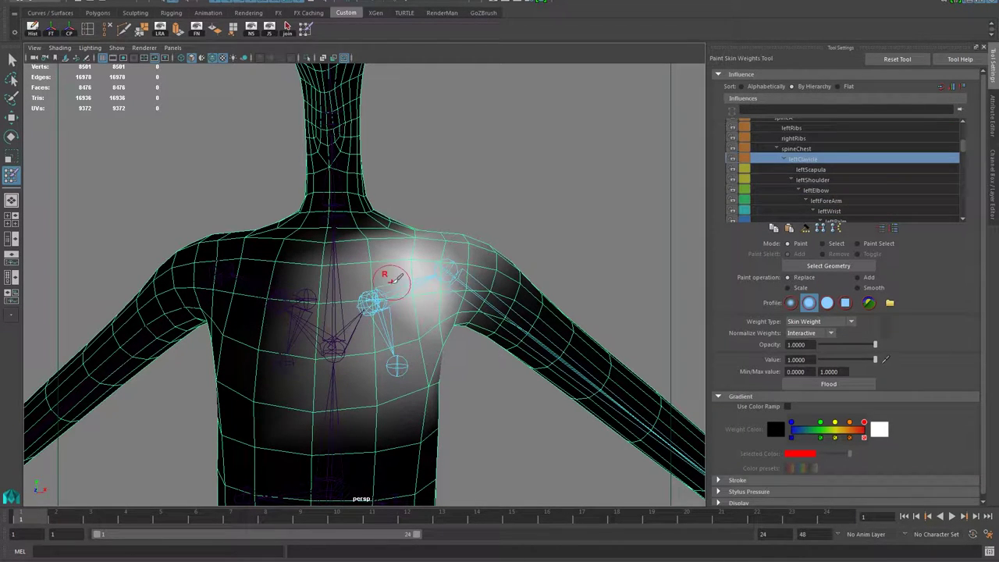
{"action": "left_click_drag", "start_coordinate": [427, 303], "coordinate": [410, 296], "text": "alt"}
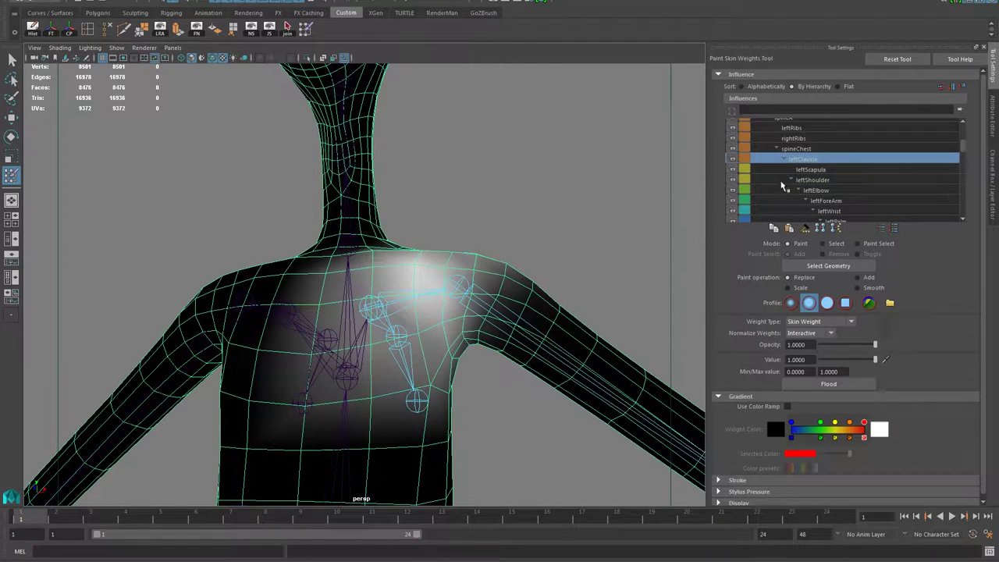
Display the painted weights of the spineC, hipsSway and leftBall influences one after another
{"action": "scroll", "coordinate": [804, 156], "scroll_direction": "up", "scroll_amount": 5}
{"action": "left_click", "coordinate": [771, 125]}
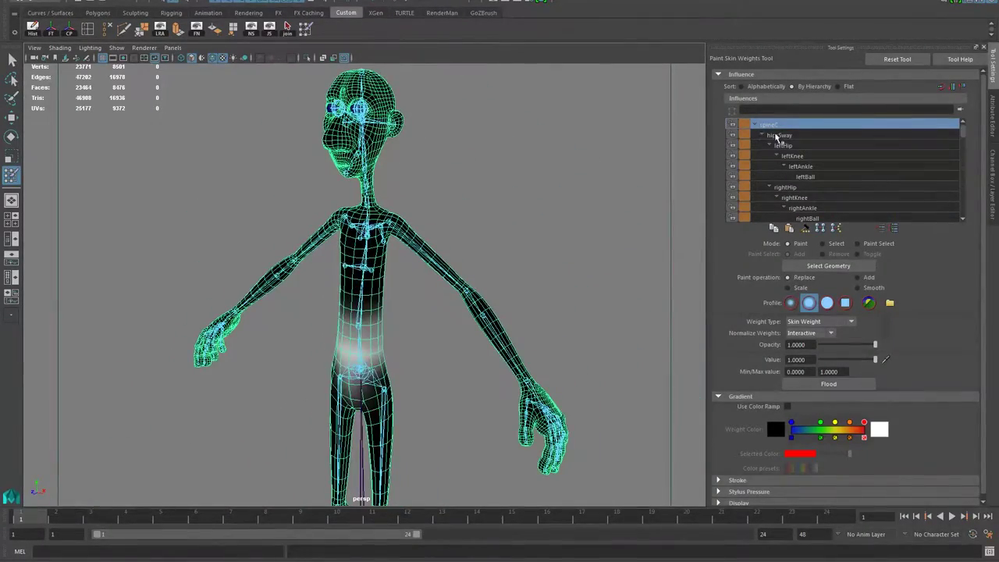
{"action": "left_click", "coordinate": [777, 136]}
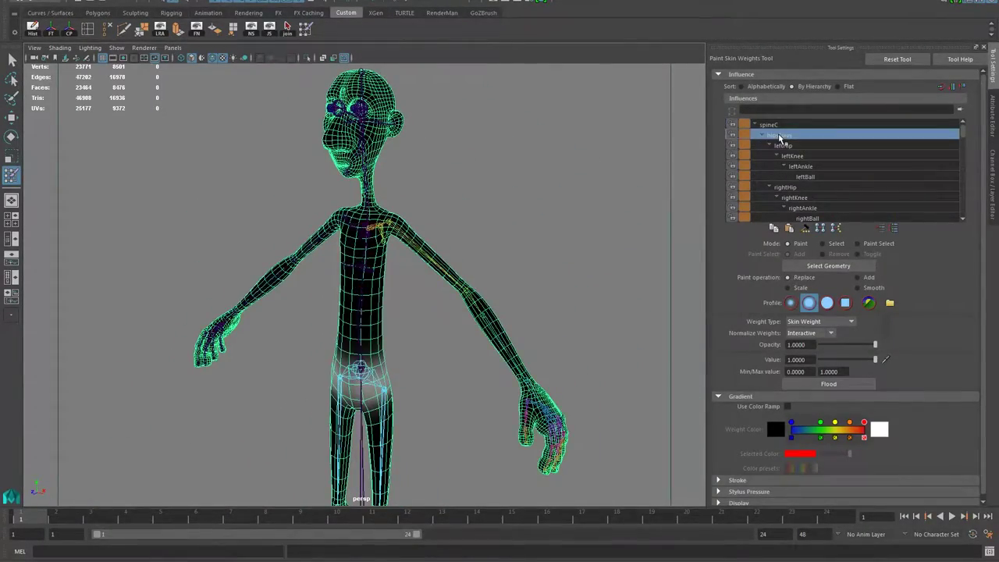
{"action": "left_click", "coordinate": [792, 178]}
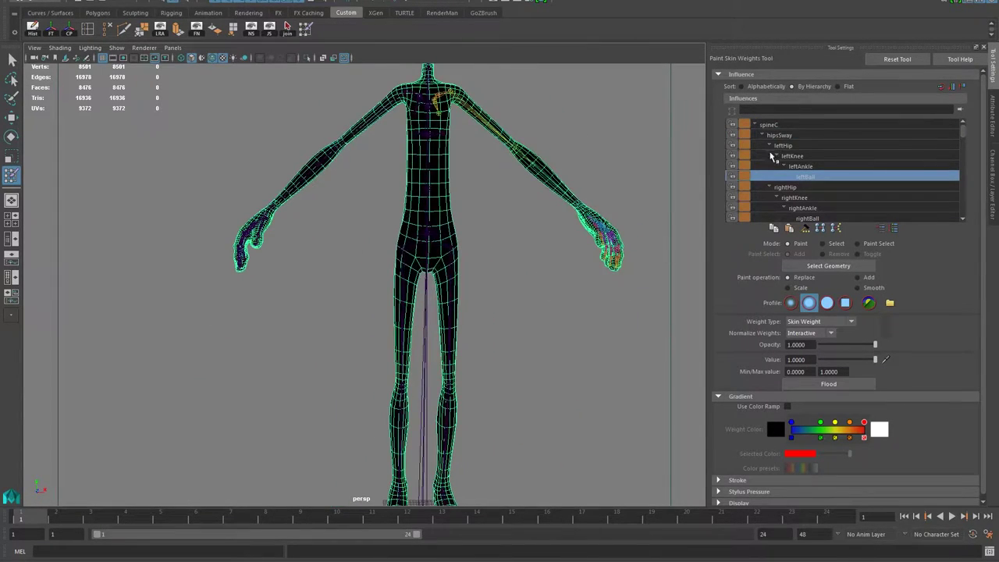
Make leftHip the active influence and inspect its weights along the left leg from the hip to the knee
{"action": "left_click", "coordinate": [782, 146]}
{"action": "scroll", "coordinate": [577, 272], "scroll_direction": "up", "scroll_amount": 5}
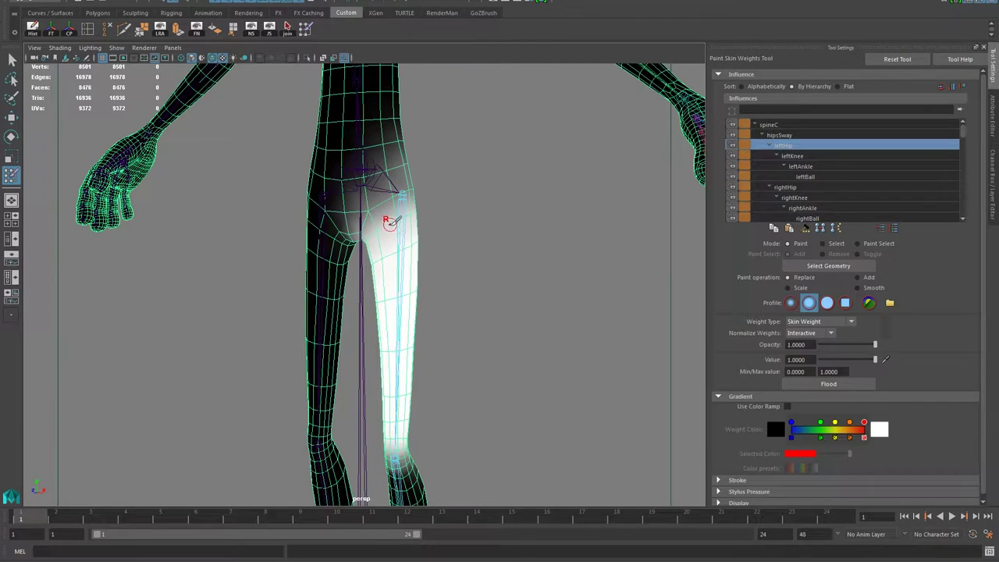
{"action": "left_click_drag", "start_coordinate": [334, 288], "coordinate": [383, 304], "text": "alt"}
{"action": "middle_click_drag", "start_coordinate": [382, 305], "coordinate": [435, 196], "text": "alt"}
{"action": "right_click_drag", "start_coordinate": [434, 196], "coordinate": [312, 279], "text": "alt"}
{"action": "middle_click_drag", "start_coordinate": [265, 258], "coordinate": [284, 251], "text": "alt"}
{"action": "right_click_drag", "start_coordinate": [284, 250], "coordinate": [371, 324], "text": "alt"}
{"action": "middle_click_drag", "start_coordinate": [370, 324], "coordinate": [318, 372], "text": "alt"}
{"action": "right_click_drag", "start_coordinate": [318, 372], "coordinate": [372, 341], "text": "alt"}
{"action": "middle_click_drag", "start_coordinate": [372, 340], "coordinate": [383, 306], "text": "alt"}
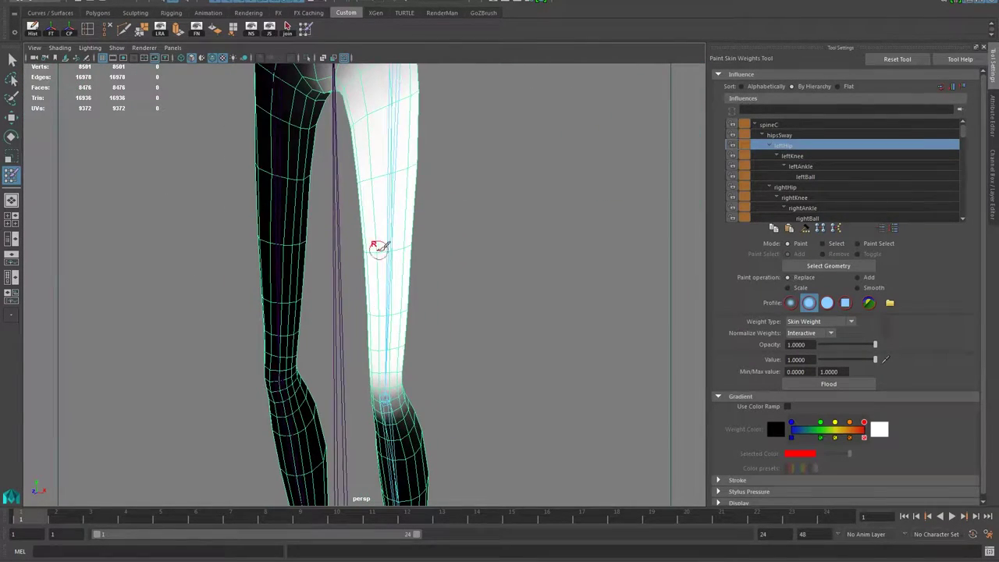
{"action": "scroll", "coordinate": [369, 258], "scroll_direction": "up", "scroll_amount": 4}
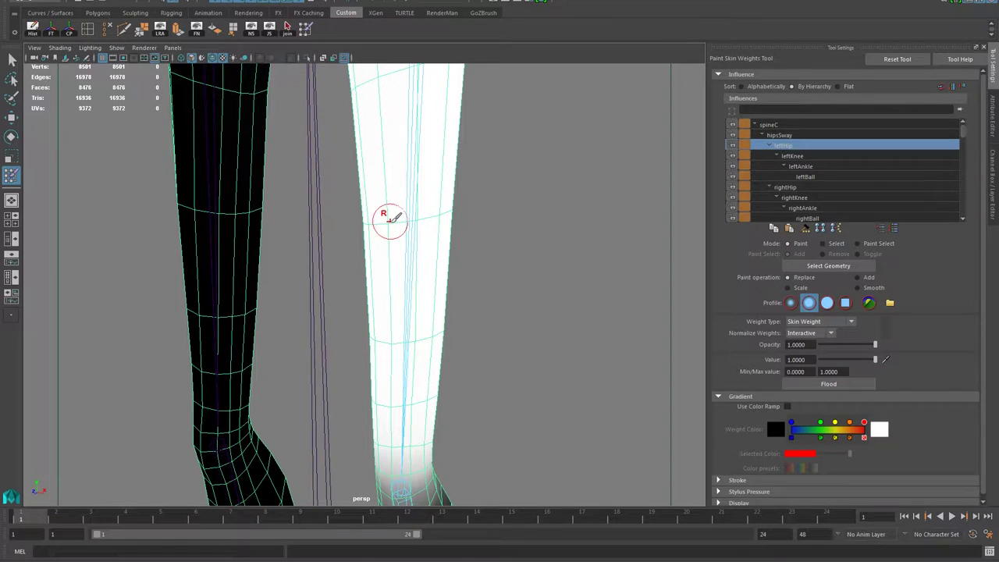
Turn on the color ramp for the weight display and inspect the leftHip falloff from the torso down the legs
{"action": "left_click", "coordinate": [787, 407]}
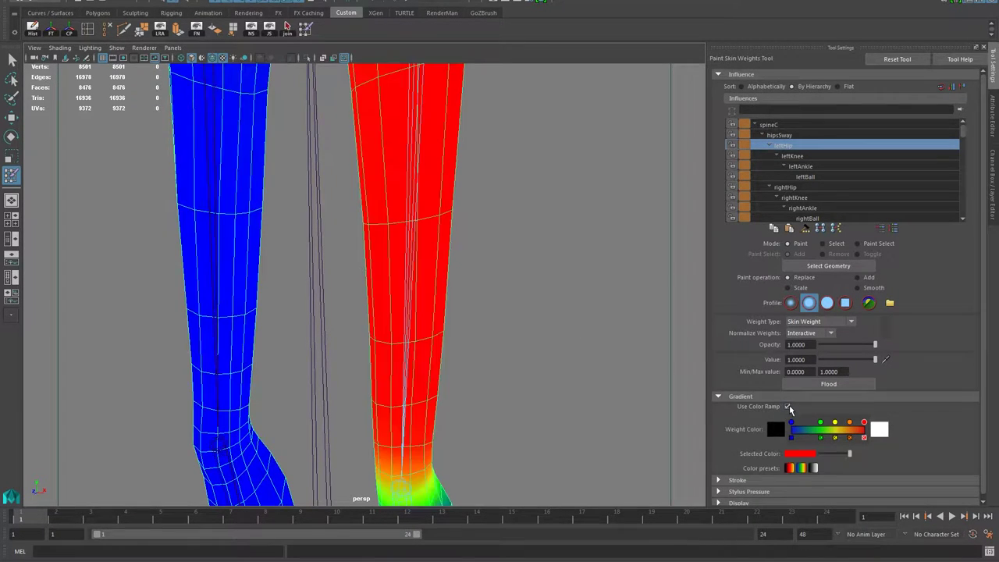
{"action": "scroll", "coordinate": [480, 308], "scroll_direction": "down", "scroll_amount": 6}
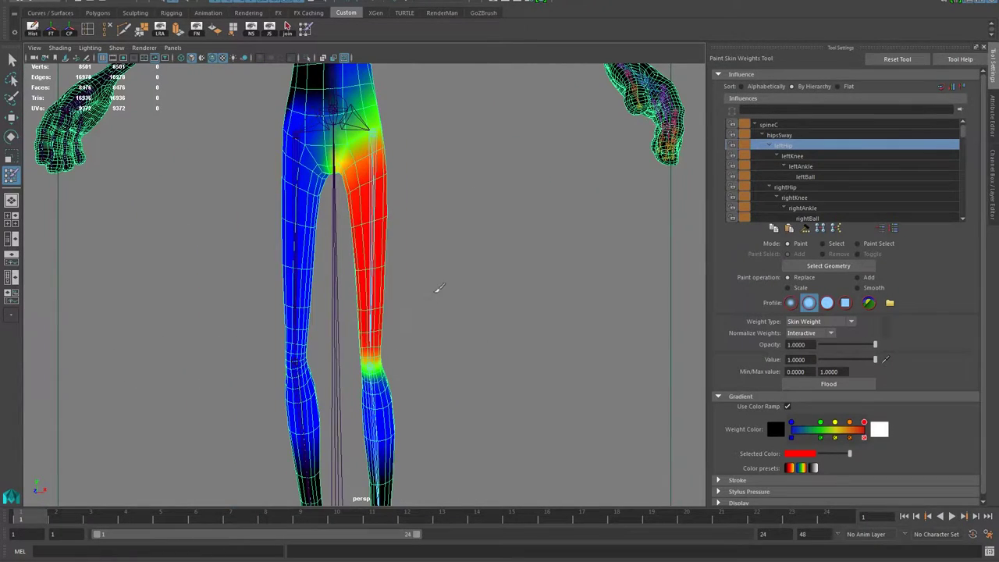
{"action": "left_click_drag", "start_coordinate": [436, 291], "coordinate": [392, 282], "text": "alt"}
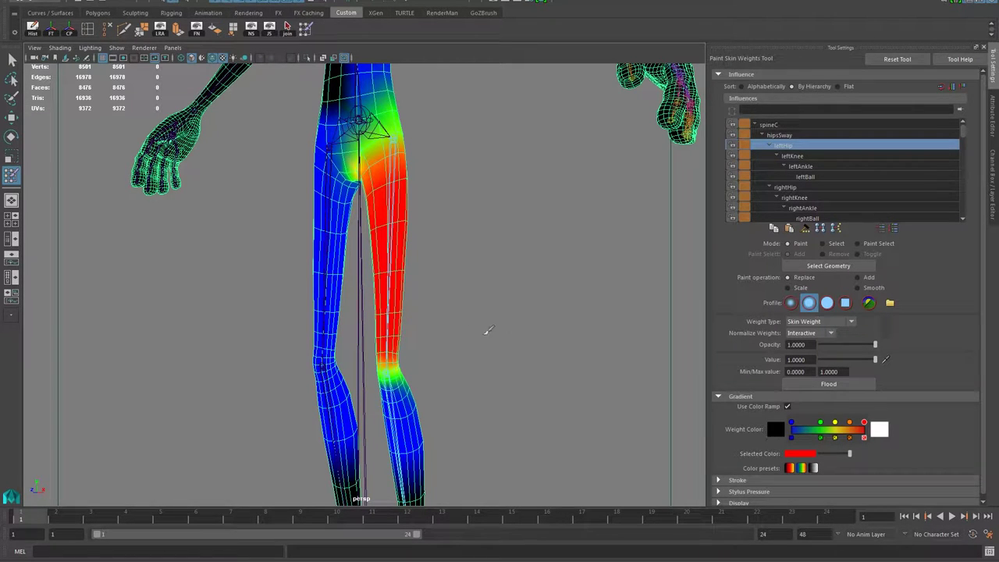
{"action": "left_click_drag", "start_coordinate": [481, 286], "coordinate": [512, 308], "text": "alt"}
{"action": "middle_click_drag", "start_coordinate": [512, 308], "coordinate": [567, 400], "text": "alt"}
{"action": "right_click_drag", "start_coordinate": [566, 400], "coordinate": [601, 374], "text": "alt"}
{"action": "left_click_drag", "start_coordinate": [601, 371], "coordinate": [484, 377], "text": "alt"}
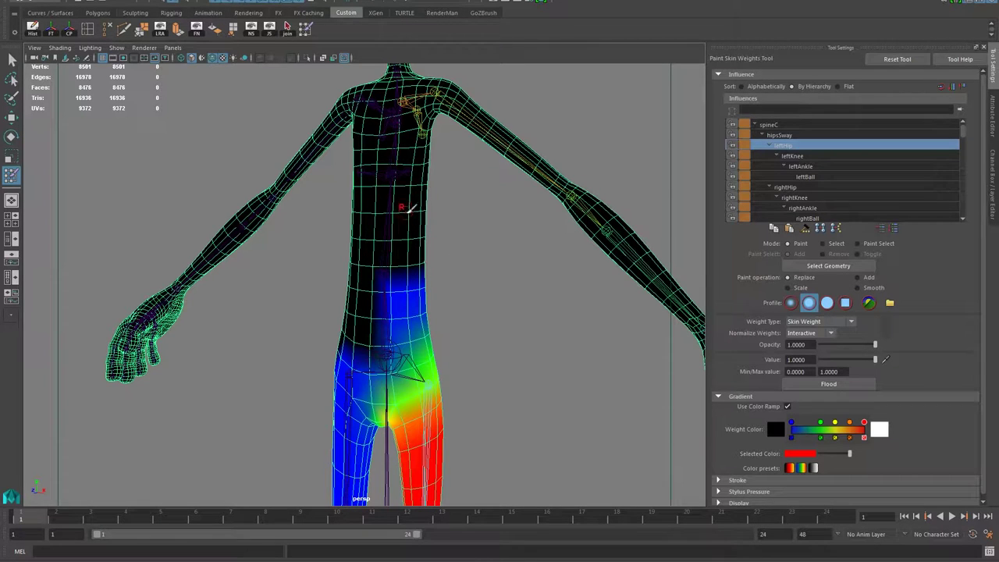
{"action": "scroll", "coordinate": [406, 214], "scroll_direction": "up", "scroll_amount": 5}
{"action": "scroll", "coordinate": [437, 211], "scroll_direction": "down", "scroll_amount": 2}
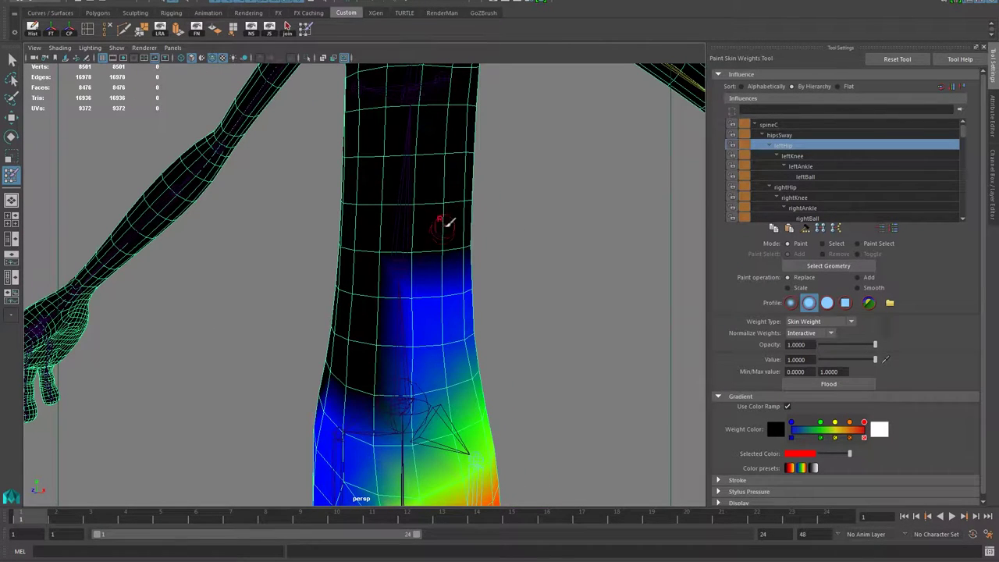
{"action": "middle_click_drag", "start_coordinate": [486, 398], "coordinate": [432, 247], "text": "alt"}
{"action": "mouse_move", "coordinate": [431, 247]}
{"action": "left_mouse_down"}
{"action": "mouse_move", "coordinate": [460, 247]}
{"action": "mouse_move", "coordinate": [462, 279]}
{"action": "mouse_move", "coordinate": [444, 281]}
{"action": "left_mouse_up"}
{"action": "middle_click_drag", "start_coordinate": [506, 344], "coordinate": [452, 248], "text": "alt"}
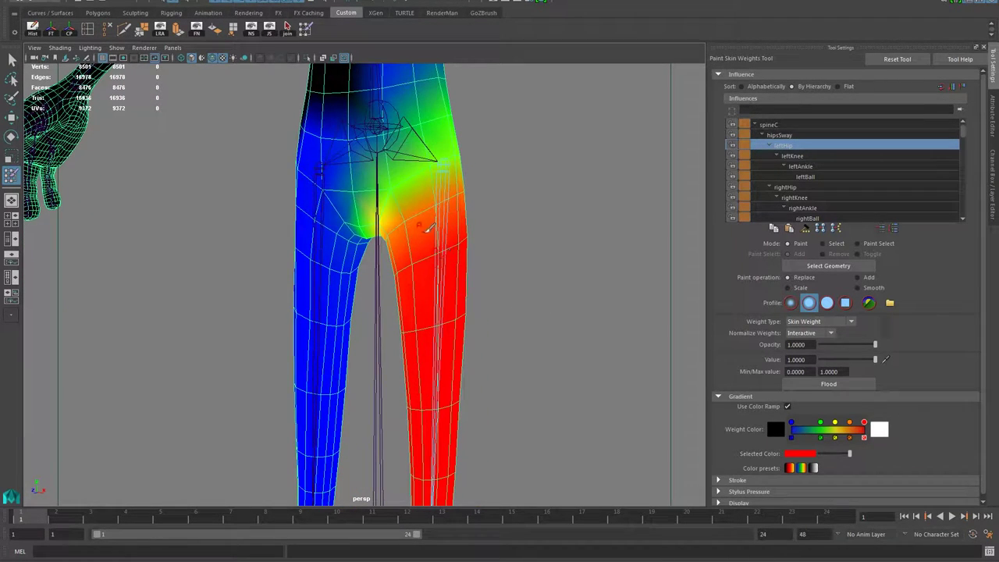
Resize the paint brush and set it to the Add operation with a value of 0.2
{"action": "key", "text": "b"}
{"action": "left_click_drag", "start_coordinate": [402, 207], "coordinate": [416, 207]}
{"action": "left_click", "coordinate": [857, 277]}
{"action": "left_click_drag", "start_coordinate": [849, 362], "coordinate": [834, 362]}
{"action": "double_click", "coordinate": [808, 360]}
{"action": "type", "text": "0.2"}
{"action": "key", "text": "Return"}
Paint additional leftHip weight onto the left thigh down to just above the knee
{"action": "mouse_move", "coordinate": [405, 268]}
{"action": "left_mouse_down"}
{"action": "mouse_move", "coordinate": [452, 245]}
{"action": "mouse_move", "coordinate": [439, 351]}
{"action": "mouse_move", "coordinate": [423, 341]}
{"action": "mouse_move", "coordinate": [439, 392]}
{"action": "mouse_move", "coordinate": [439, 374]}
{"action": "mouse_move", "coordinate": [299, 377]}
{"action": "mouse_move", "coordinate": [328, 422]}
{"action": "mouse_move", "coordinate": [323, 434]}
{"action": "mouse_move", "coordinate": [347, 273]}
{"action": "left_mouse_up"}
{"action": "mouse_move", "coordinate": [263, 338]}
{"action": "left_mouse_down", "text": "alt"}
{"action": "mouse_move", "coordinate": [430, 323]}
{"action": "mouse_move", "coordinate": [479, 425]}
{"action": "left_mouse_up", "text": "alt"}
{"action": "middle_click_drag", "start_coordinate": [507, 403], "coordinate": [518, 299], "text": "alt"}
{"action": "left_click_drag", "start_coordinate": [470, 298], "coordinate": [453, 370]}
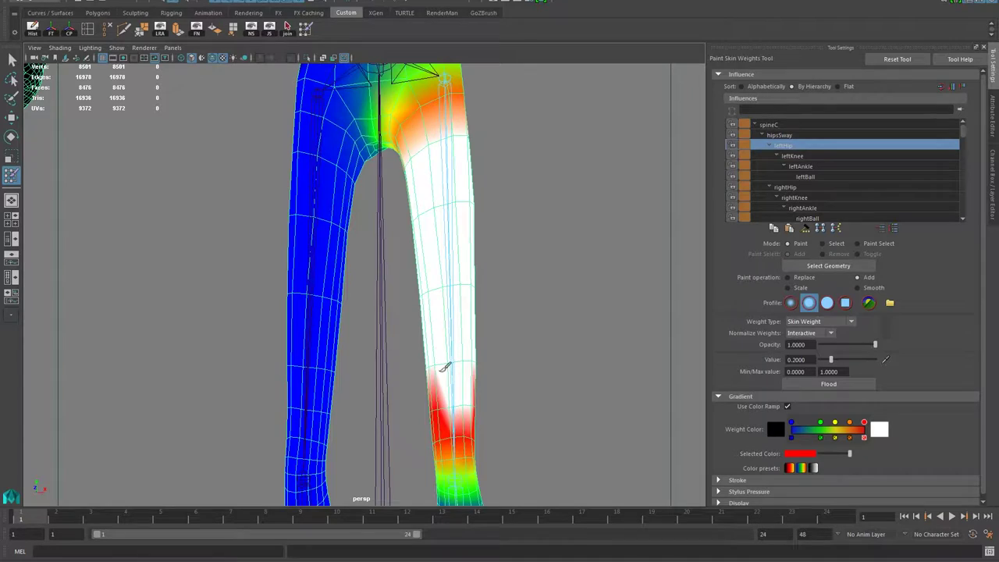
Paint more leftHip weight around the upper left thigh, covering the areas near the hip and crotch
{"action": "left_click_drag", "start_coordinate": [466, 312], "coordinate": [463, 327], "text": "alt"}
{"action": "right_click_drag", "start_coordinate": [464, 327], "coordinate": [473, 303], "text": "alt"}
{"action": "middle_click_drag", "start_coordinate": [473, 304], "coordinate": [471, 321], "text": "alt"}
{"action": "mouse_move", "coordinate": [491, 171]}
{"action": "left_mouse_down"}
{"action": "mouse_move", "coordinate": [482, 153]}
{"action": "mouse_move", "coordinate": [450, 199]}
{"action": "mouse_move", "coordinate": [408, 205]}
{"action": "mouse_move", "coordinate": [394, 187]}
{"action": "mouse_move", "coordinate": [341, 194]}
{"action": "left_mouse_up"}
{"action": "left_click_drag", "start_coordinate": [278, 181], "coordinate": [384, 205]}
{"action": "left_click_drag", "start_coordinate": [414, 212], "coordinate": [301, 219], "text": "alt"}
{"action": "mouse_move", "coordinate": [248, 163]}
{"action": "left_mouse_down"}
{"action": "mouse_move", "coordinate": [318, 181]}
{"action": "mouse_move", "coordinate": [300, 133]}
{"action": "left_mouse_up"}
{"action": "mouse_move", "coordinate": [331, 256]}
{"action": "left_mouse_down", "text": "alt"}
{"action": "mouse_move", "coordinate": [442, 280]}
{"action": "mouse_move", "coordinate": [408, 268]}
{"action": "mouse_move", "coordinate": [411, 334]}
{"action": "mouse_move", "coordinate": [417, 229]}
{"action": "mouse_move", "coordinate": [366, 252]}
{"action": "left_mouse_up", "text": "alt"}
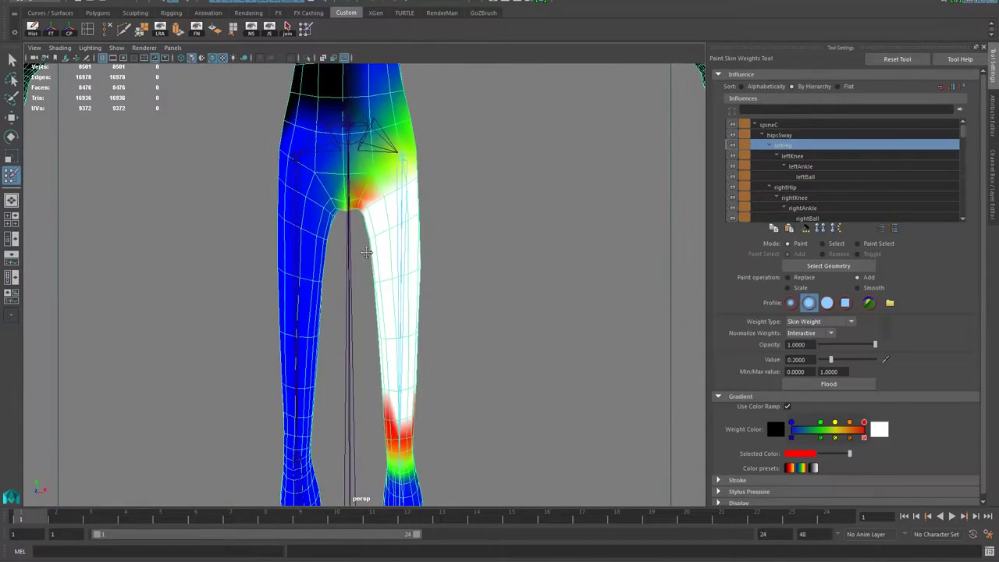
Rotate the left hip joint to swing the leg out sideways and test the painted weights
{"action": "key", "text": "w"}
{"action": "left_click", "coordinate": [411, 195]}
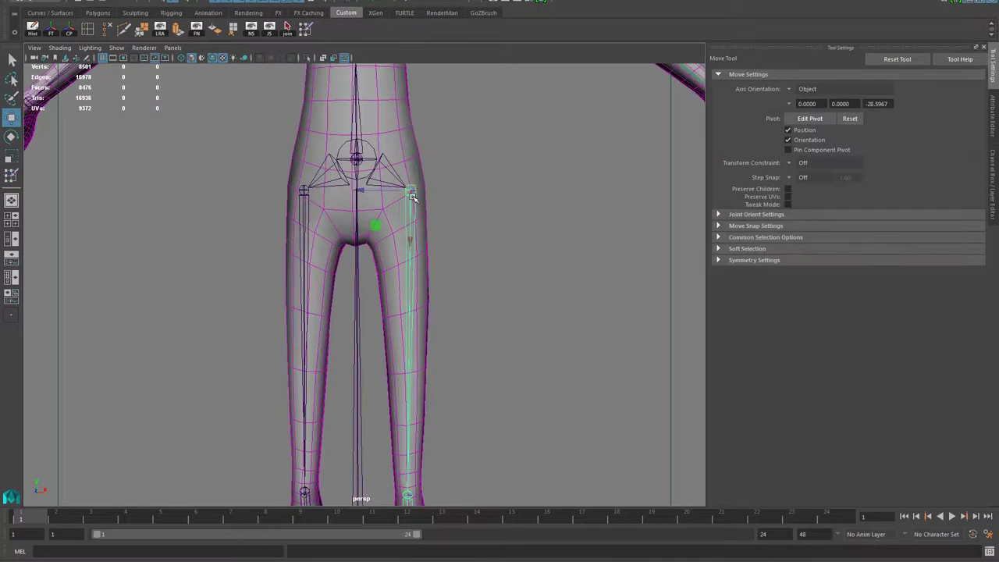
{"action": "key", "text": "e"}
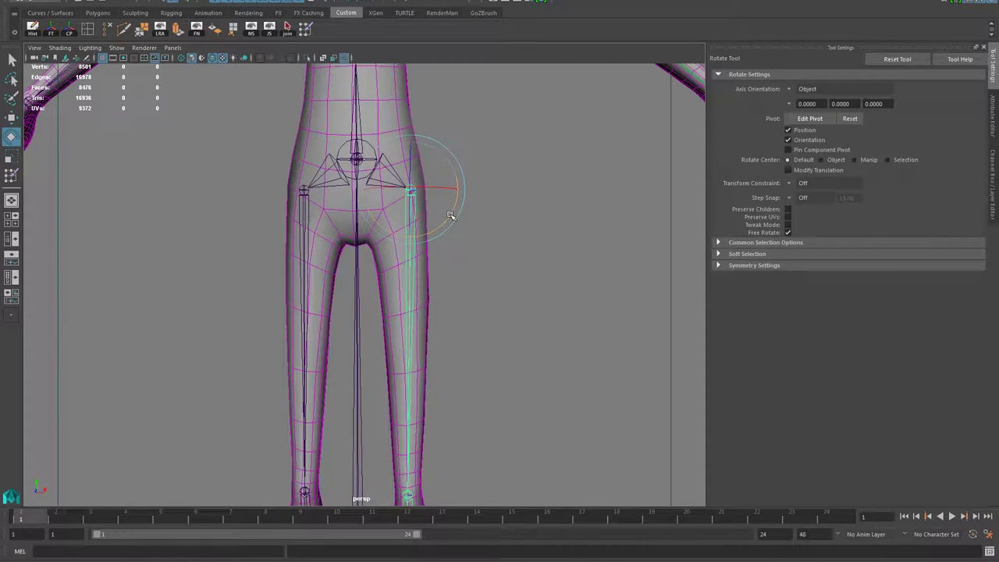
{"action": "left_click_drag", "start_coordinate": [450, 215], "coordinate": [462, 187]}
{"action": "right_click_drag", "start_coordinate": [445, 204], "coordinate": [292, 262], "text": "alt"}
{"action": "middle_click_drag", "start_coordinate": [490, 292], "coordinate": [484, 175], "text": "alt"}
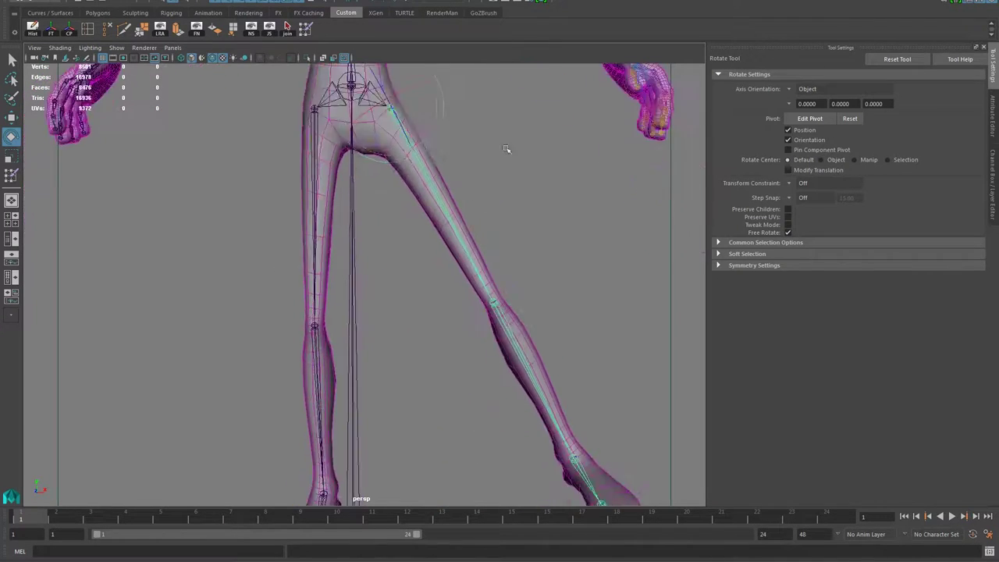
{"action": "right_click_drag", "start_coordinate": [413, 209], "coordinate": [313, 252], "text": "alt"}
{"action": "middle_click_drag", "start_coordinate": [313, 252], "coordinate": [319, 269], "text": "alt"}
{"action": "left_click_drag", "start_coordinate": [439, 205], "coordinate": [406, 310]}
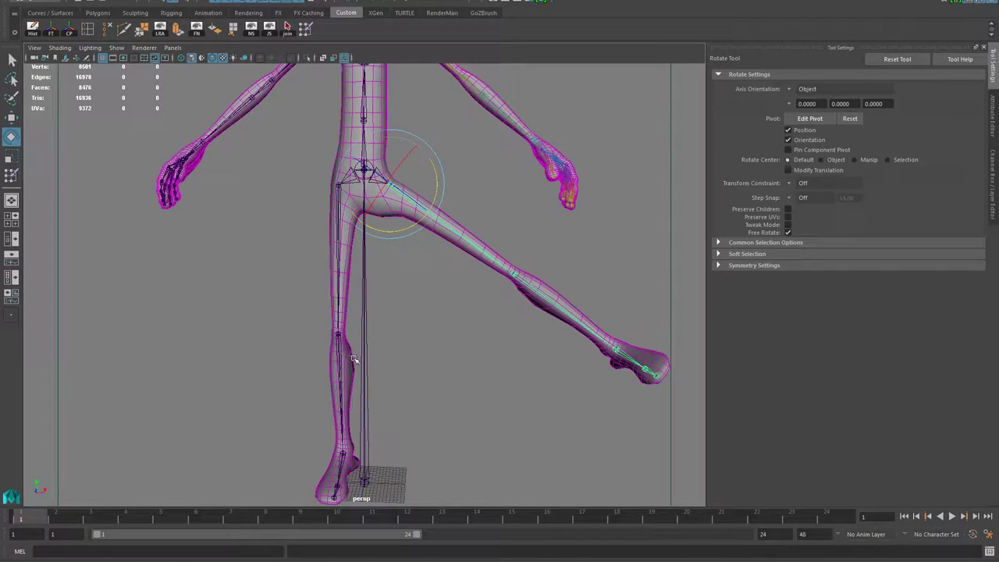
{"action": "left_click_drag", "start_coordinate": [437, 184], "coordinate": [414, 290]}
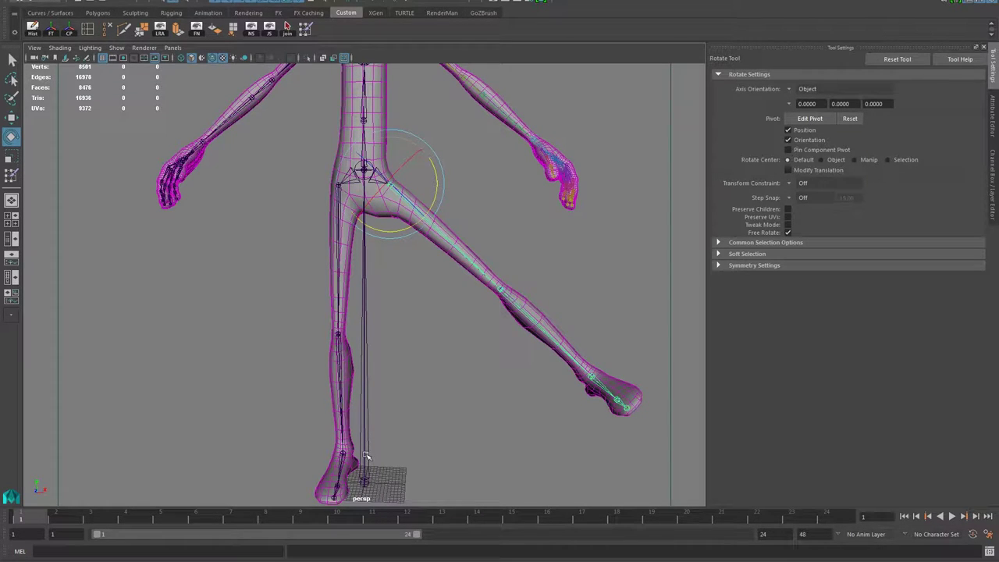
Undo the test rotations of the left hip joint
{"action": "key", "text": "ctrl+z"}
{"action": "key", "text": "ctrl+z"}
{"action": "key", "text": "ctrl+z"}
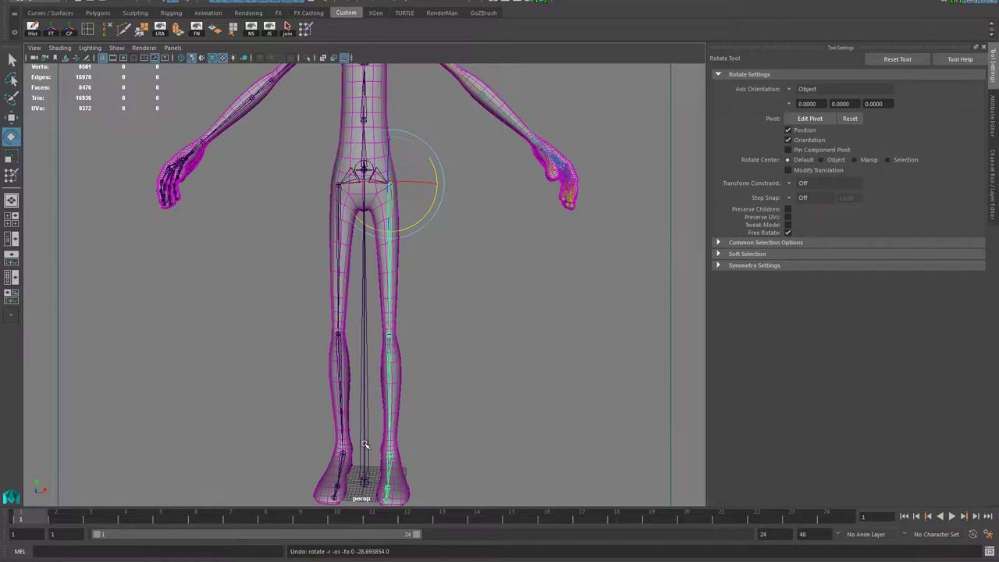
{"action": "middle_click_drag", "start_coordinate": [378, 322], "coordinate": [395, 339], "text": "alt"}
{"action": "right_click_drag", "start_coordinate": [395, 339], "coordinate": [431, 359], "text": "alt"}
{"action": "middle_click_drag", "start_coordinate": [430, 360], "coordinate": [507, 239], "text": "alt"}
{"action": "right_click_drag", "start_coordinate": [507, 238], "coordinate": [429, 264], "text": "alt"}
{"action": "middle_click_drag", "start_coordinate": [429, 264], "coordinate": [405, 343], "text": "alt"}
{"action": "right_click_drag", "start_coordinate": [405, 343], "coordinate": [334, 327], "text": "alt"}
{"action": "middle_click_drag", "start_coordinate": [334, 327], "coordinate": [395, 283], "text": "alt"}
{"action": "left_click_drag", "start_coordinate": [395, 283], "coordinate": [430, 323], "text": "alt"}
{"action": "left_click_drag", "start_coordinate": [416, 258], "coordinate": [384, 293], "text": "alt"}
{"action": "right_click_drag", "start_coordinate": [384, 293], "coordinate": [512, 334], "text": "alt"}
{"action": "middle_click_drag", "start_coordinate": [512, 334], "coordinate": [466, 408], "text": "alt"}
{"action": "right_click_drag", "start_coordinate": [466, 408], "coordinate": [435, 160], "text": "alt"}
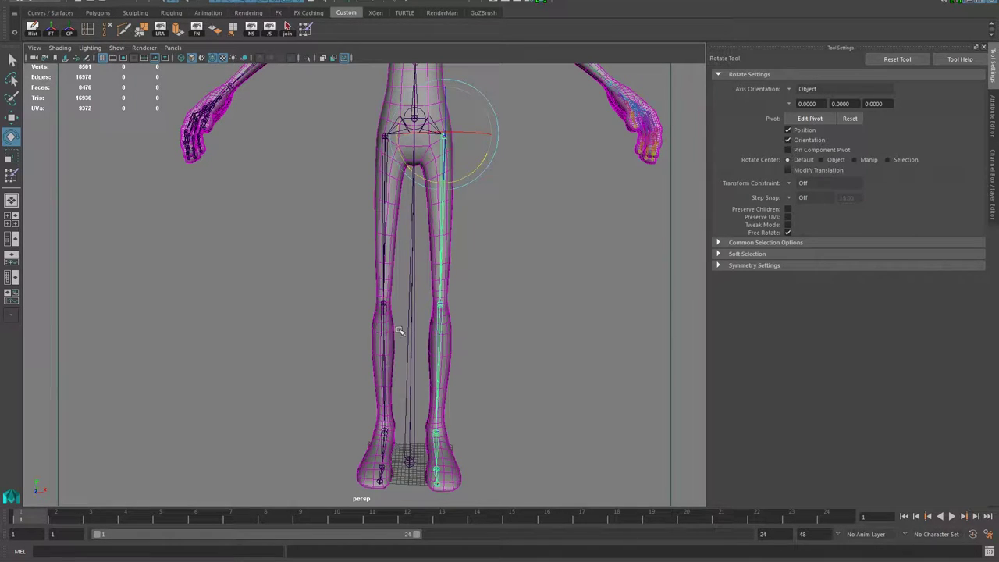
{"action": "middle_click_drag", "start_coordinate": [428, 349], "coordinate": [424, 313], "text": "alt"}
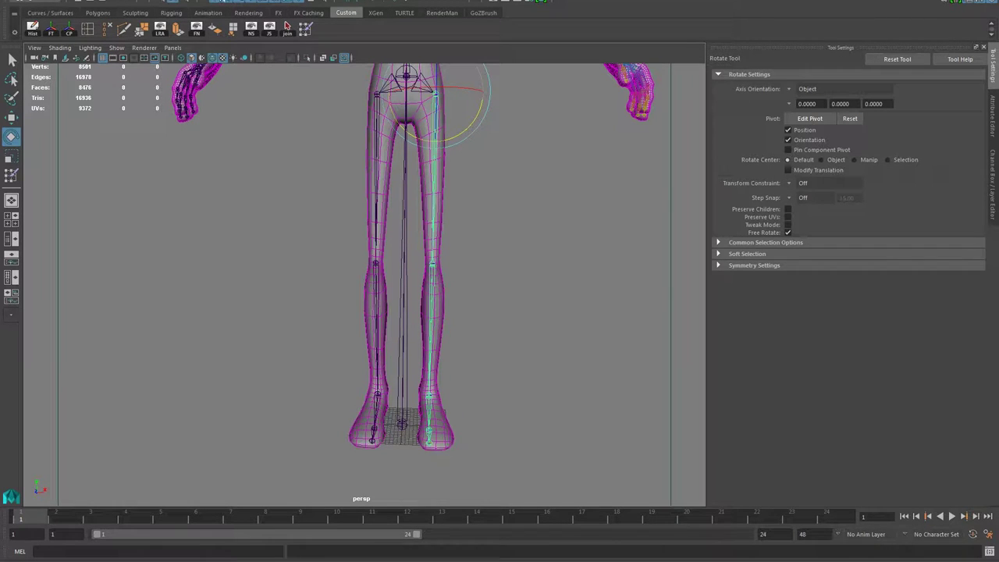
Open the Bind Skin options to review the binding settings, then close them without binding
{"action": "left_click", "coordinate": [218, 1]}
{"action": "left_click", "coordinate": [325, 12]}
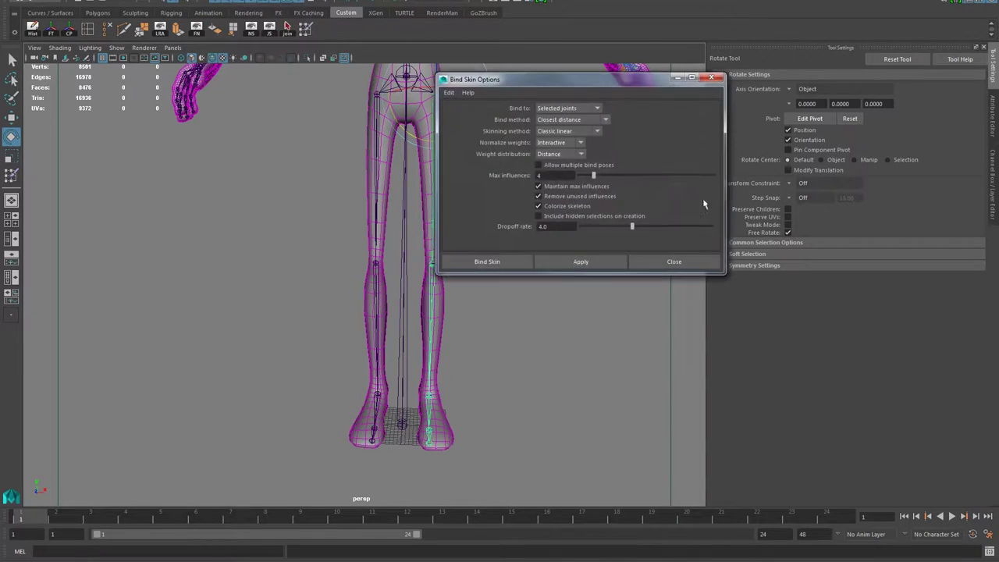
{"action": "left_click", "coordinate": [711, 79]}
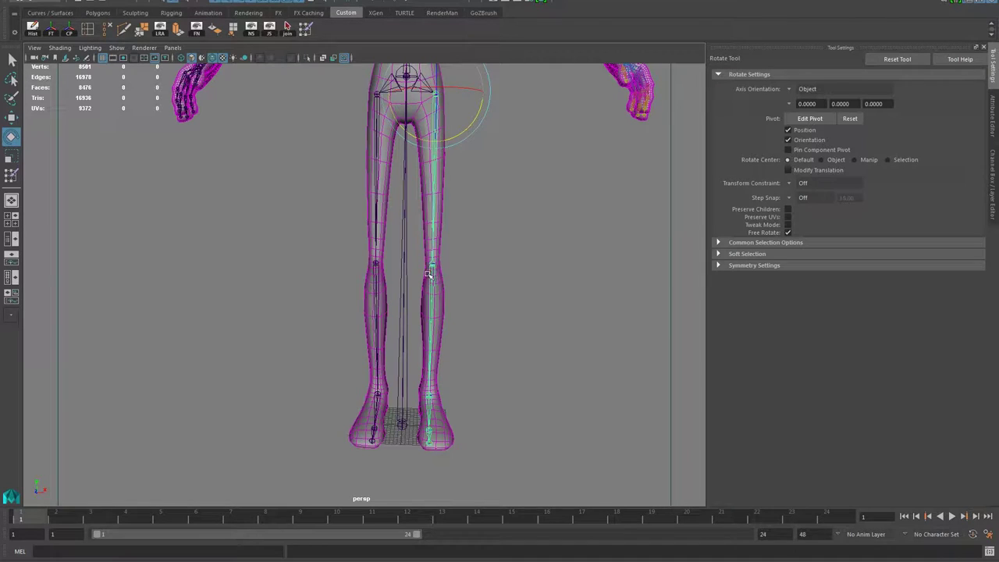
Test the left hand's finger and wrist joints by rotating the wrist, and undo the rotation
{"action": "left_click_drag", "start_coordinate": [471, 279], "coordinate": [404, 277], "text": "alt"}
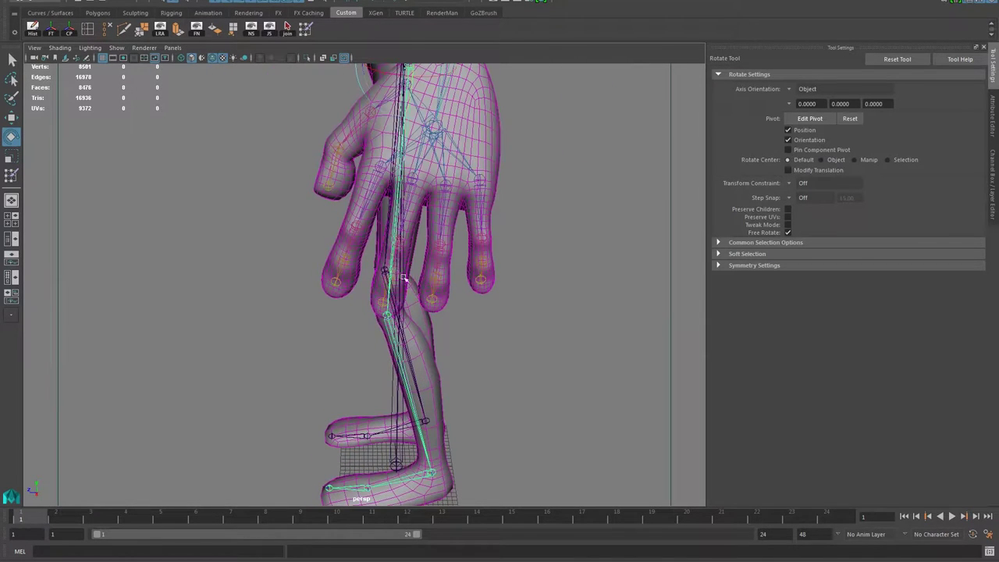
{"action": "left_click_drag", "start_coordinate": [355, 223], "coordinate": [320, 227], "text": "alt"}
{"action": "left_click", "coordinate": [319, 224]}
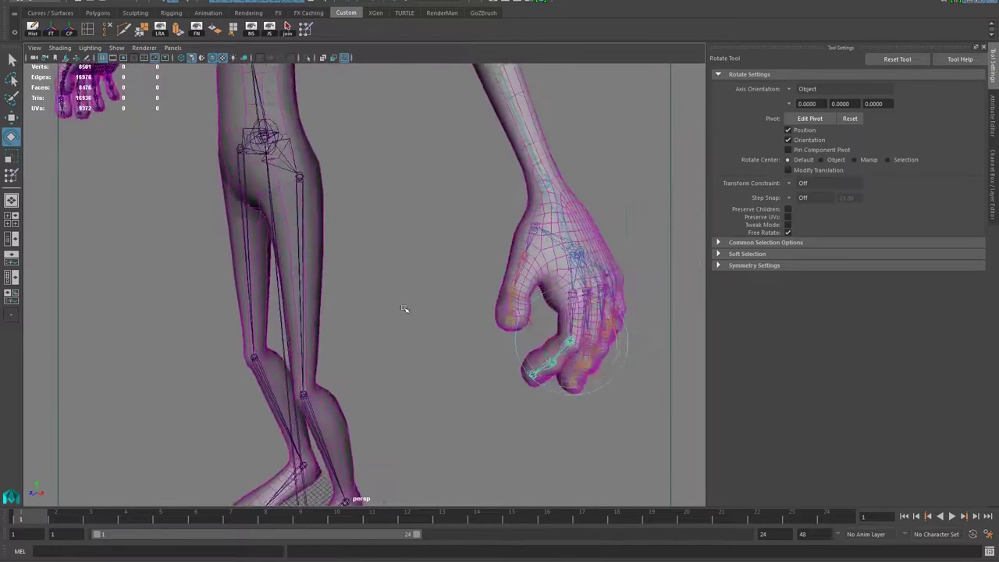
{"action": "right_click_drag", "start_coordinate": [404, 310], "coordinate": [465, 309], "text": "alt"}
{"action": "key", "text": "ctrl+z"}
{"action": "left_click", "coordinate": [585, 160]}
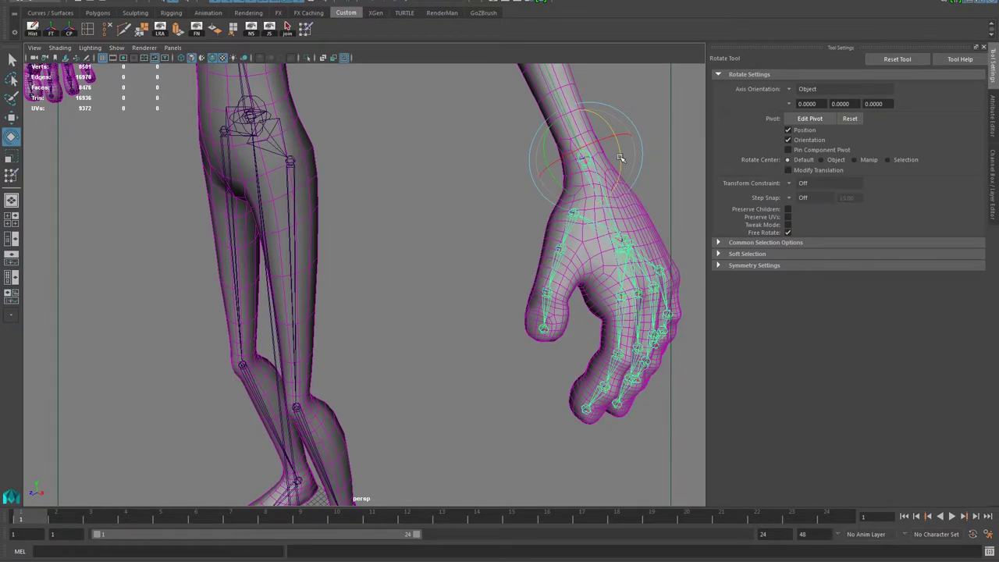
{"action": "left_click_drag", "start_coordinate": [622, 165], "coordinate": [611, 188]}
{"action": "key", "text": "ctrl+z"}
Swing the left leg outward at the hip joint to test its deformation, and undo the rotation
{"action": "right_click_drag", "start_coordinate": [511, 267], "coordinate": [259, 326], "text": "alt"}
{"action": "left_click_drag", "start_coordinate": [259, 326], "coordinate": [373, 152], "text": "alt"}
{"action": "right_click_drag", "start_coordinate": [373, 262], "coordinate": [270, 307], "text": "alt"}
{"action": "left_click_drag", "start_coordinate": [270, 308], "coordinate": [302, 281], "text": "alt"}
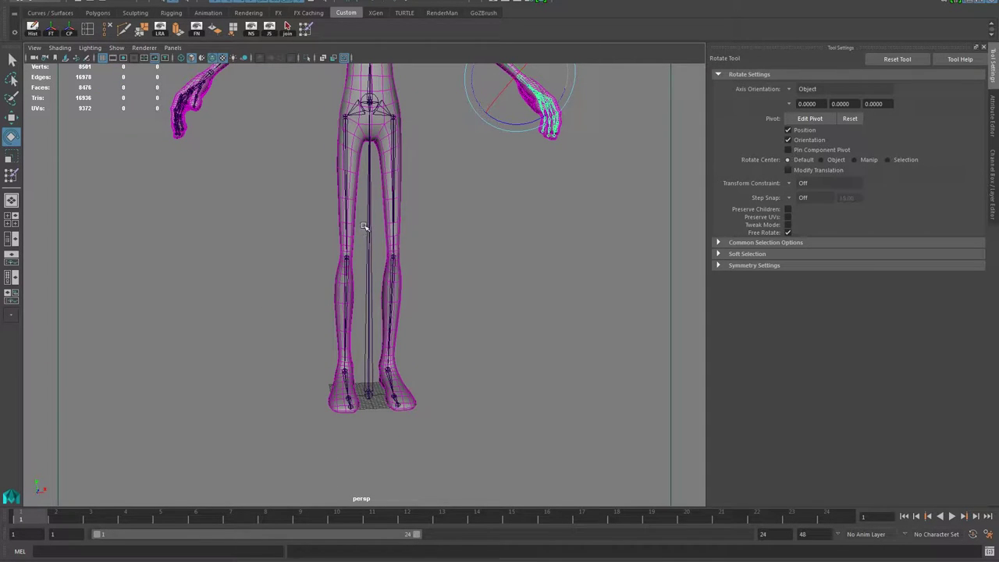
{"action": "right_click_drag", "start_coordinate": [320, 272], "coordinate": [390, 345], "text": "alt"}
{"action": "middle_click_drag", "start_coordinate": [389, 344], "coordinate": [397, 318], "text": "alt"}
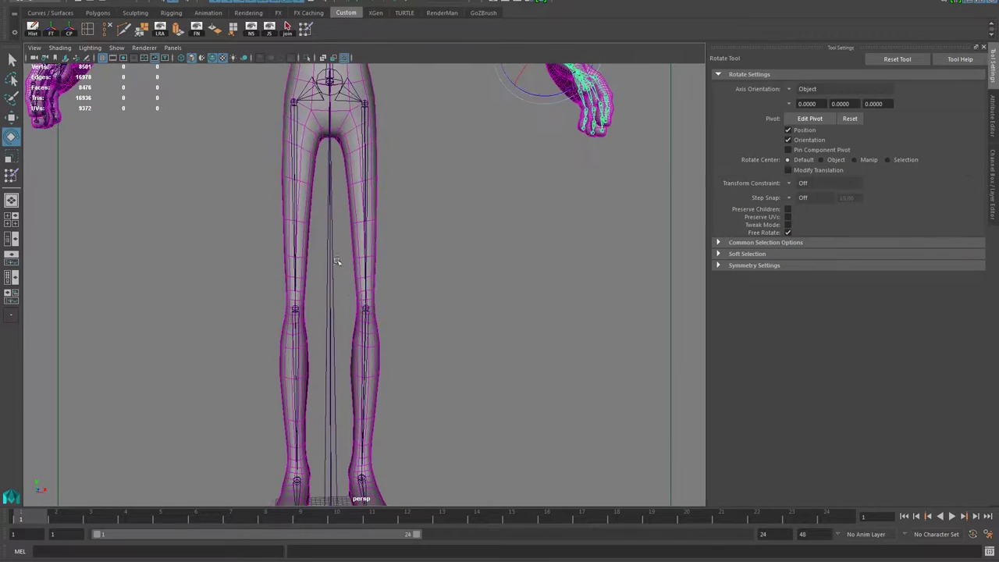
{"action": "left_click", "coordinate": [365, 131]}
{"action": "right_click_drag", "start_coordinate": [400, 160], "coordinate": [379, 196], "text": "alt"}
{"action": "left_click_drag", "start_coordinate": [381, 196], "coordinate": [431, 186]}
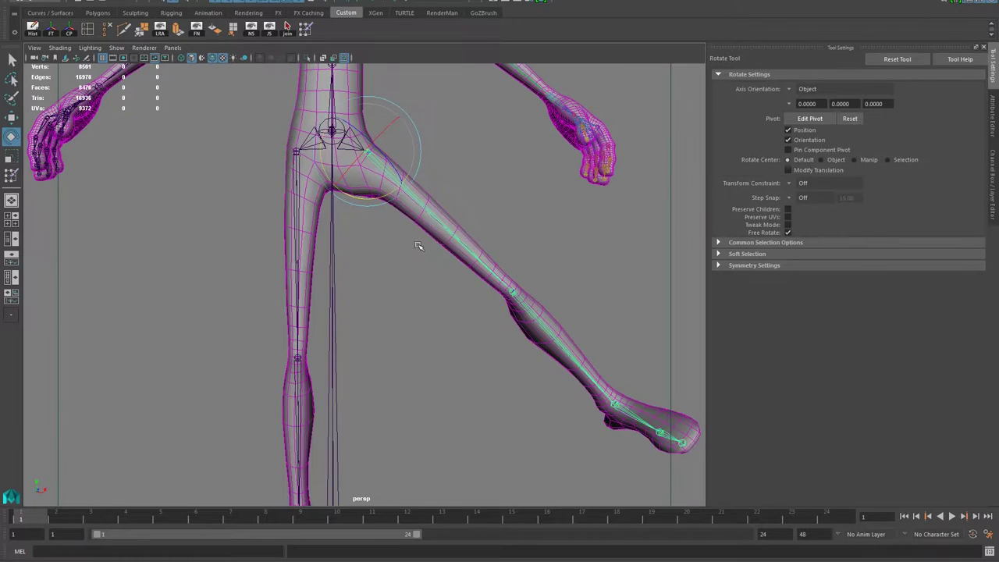
{"action": "middle_click_drag", "start_coordinate": [418, 246], "coordinate": [419, 266], "text": "alt"}
{"action": "key", "text": "ctrl+z"}
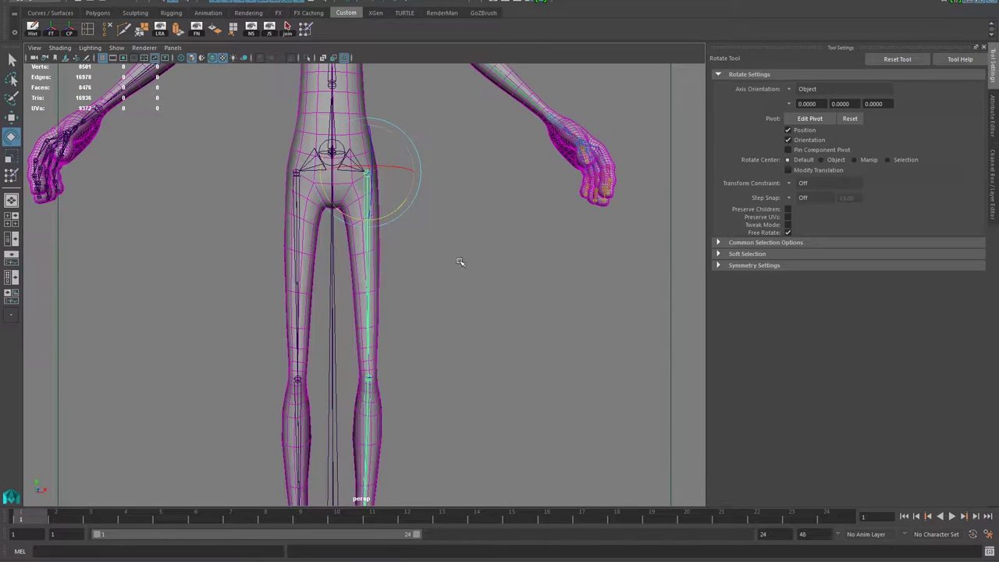
Rotate the left hip joint to raise the left leg out sideways until it is nearly horizontal
{"action": "left_click", "coordinate": [460, 262]}
{"action": "right_click_drag", "start_coordinate": [460, 262], "coordinate": [395, 221], "text": "alt"}
{"action": "middle_click_drag", "start_coordinate": [307, 179], "coordinate": [324, 330], "text": "alt"}
{"action": "right_click_drag", "start_coordinate": [323, 330], "coordinate": [345, 373], "text": "alt"}
{"action": "left_click", "coordinate": [345, 373]}
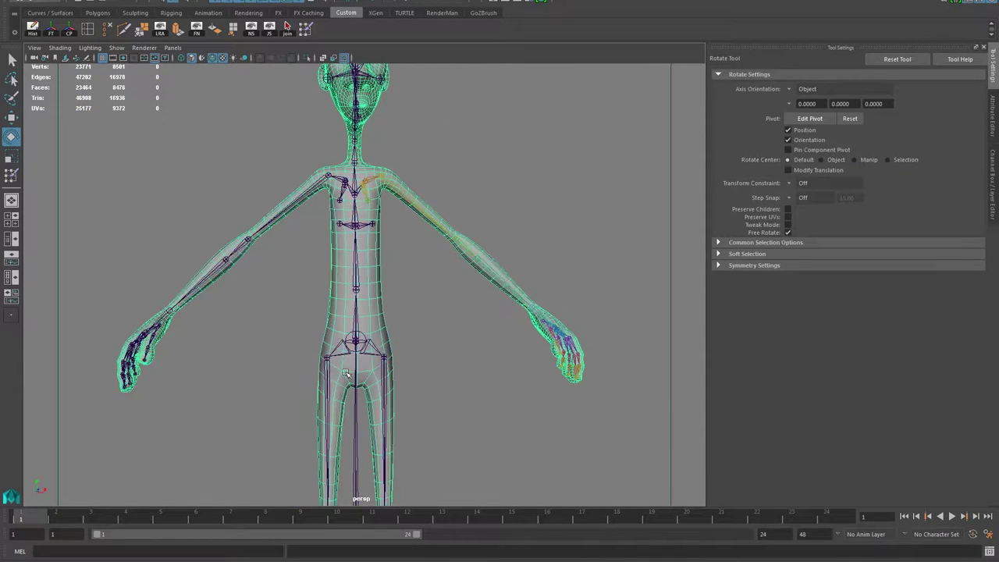
{"action": "right_click_drag", "start_coordinate": [336, 317], "coordinate": [336, 359], "text": "alt"}
{"action": "middle_click_drag", "start_coordinate": [328, 356], "coordinate": [335, 246], "text": "alt"}
{"action": "right_click_drag", "start_coordinate": [335, 247], "coordinate": [382, 259], "text": "alt"}
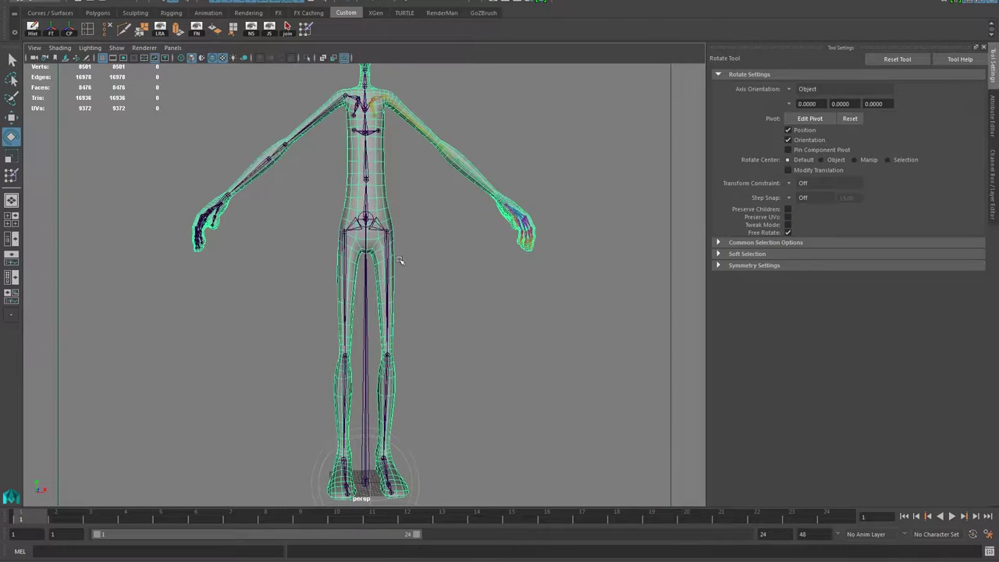
{"action": "left_click", "coordinate": [388, 257]}
{"action": "left_click_drag", "start_coordinate": [358, 270], "coordinate": [353, 367]}
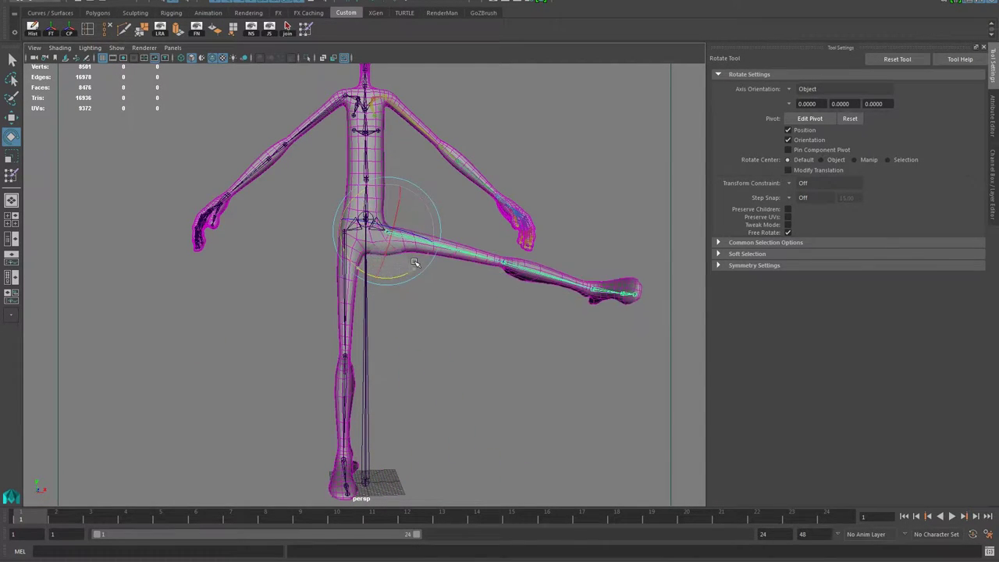
Select the body mesh and display its leftHip weights with the Paint Skin Weights Tool and its settings
{"action": "left_click_drag", "start_coordinate": [368, 432], "coordinate": [172, 448], "text": "alt"}
{"action": "middle_click_drag", "start_coordinate": [292, 435], "coordinate": [328, 292], "text": "alt"}
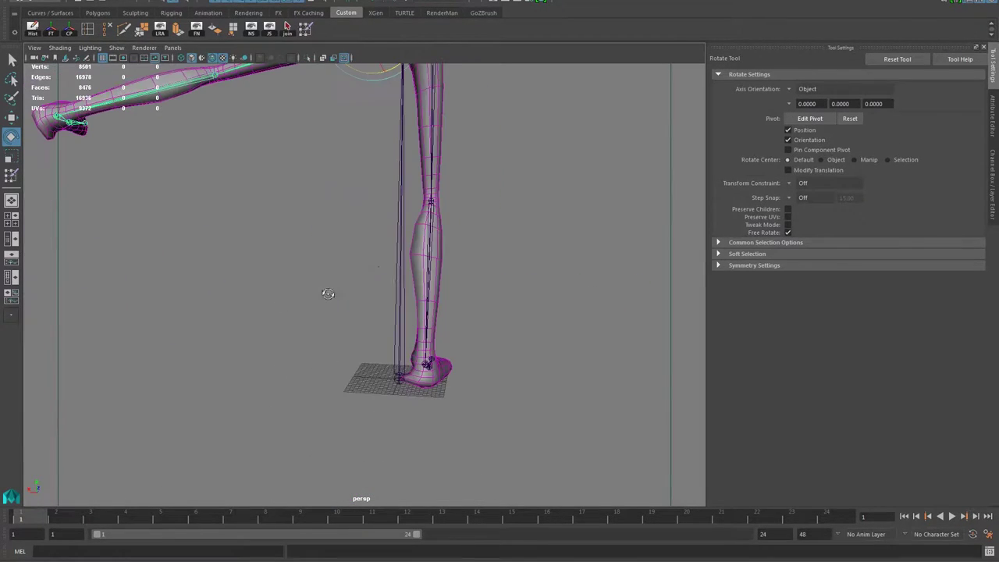
{"action": "left_click", "coordinate": [421, 236]}
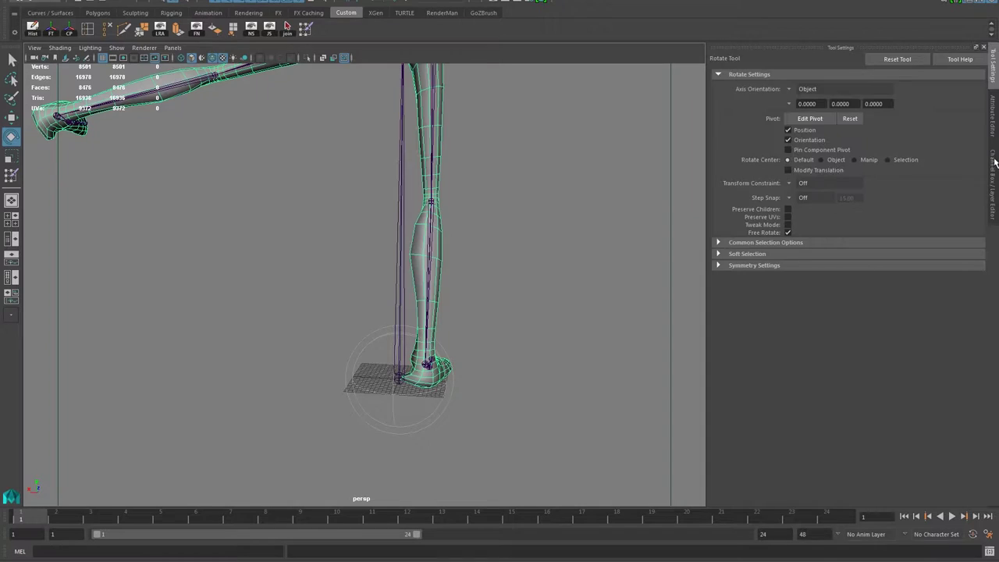
{"action": "left_click", "coordinate": [993, 117]}
{"action": "left_click", "coordinate": [992, 189]}
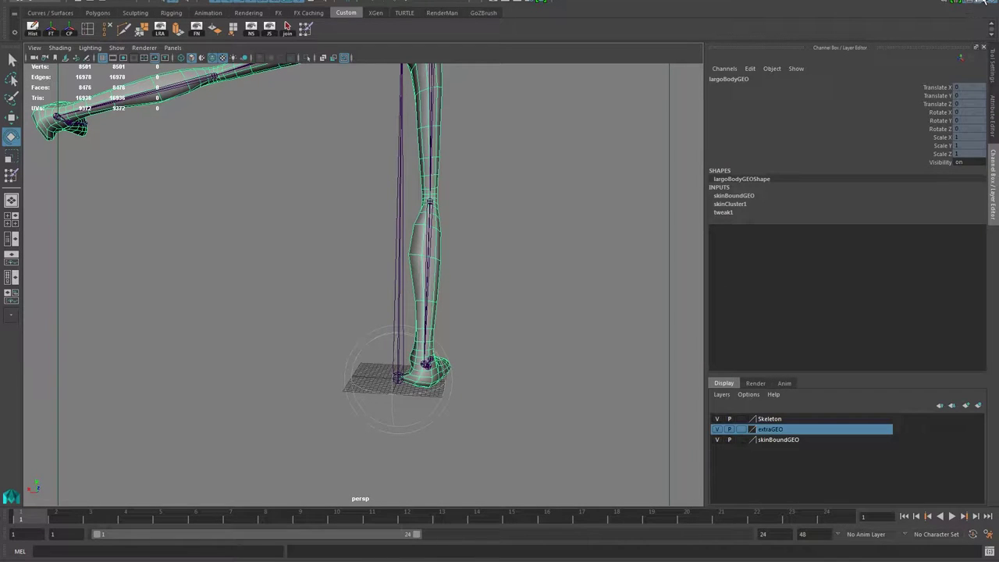
{"action": "left_click", "coordinate": [306, 29]}
{"action": "middle_click_drag", "start_coordinate": [294, 181], "coordinate": [297, 286], "text": "alt"}
{"action": "mouse_move", "coordinate": [297, 286]}
{"action": "left_mouse_down", "text": "alt"}
{"action": "mouse_move", "coordinate": [291, 298]}
{"action": "mouse_move", "coordinate": [309, 300]}
{"action": "left_mouse_up", "text": "alt"}
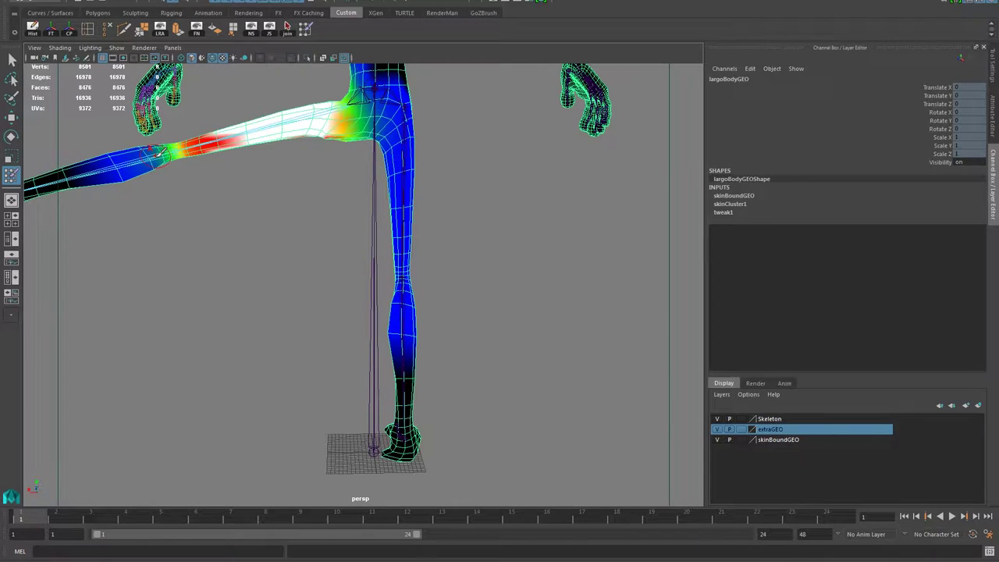
{"action": "left_click", "coordinate": [988, 116]}
{"action": "left_click", "coordinate": [992, 88]}
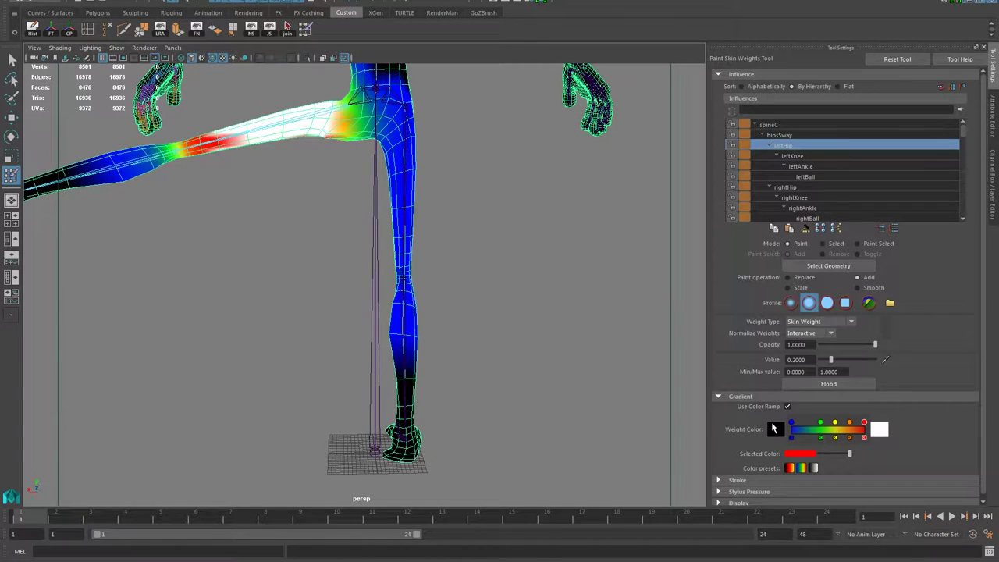
Set the skin weight paint operation to Replace with a value of 0 for the leftHip influence
{"action": "middle_click_drag", "start_coordinate": [402, 234], "coordinate": [388, 383], "text": "alt"}
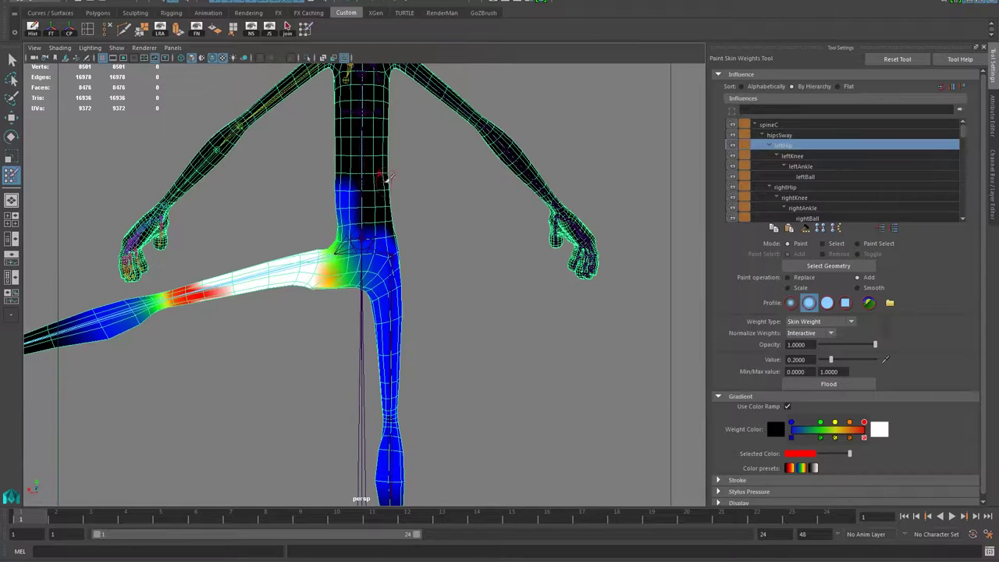
{"action": "middle_click_drag", "start_coordinate": [401, 401], "coordinate": [462, 247], "text": "alt"}
{"action": "left_click_drag", "start_coordinate": [402, 248], "coordinate": [408, 357], "text": "alt"}
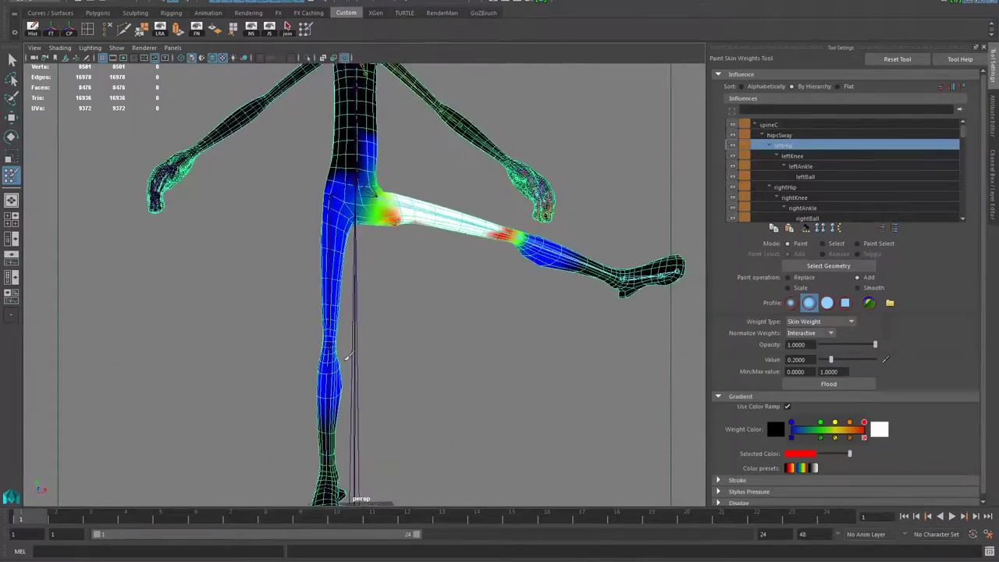
{"action": "right_click_drag", "start_coordinate": [409, 356], "coordinate": [455, 356], "text": "alt"}
{"action": "left_click_drag", "start_coordinate": [405, 371], "coordinate": [373, 378], "text": "alt"}
{"action": "middle_click_drag", "start_coordinate": [373, 378], "coordinate": [379, 323], "text": "alt"}
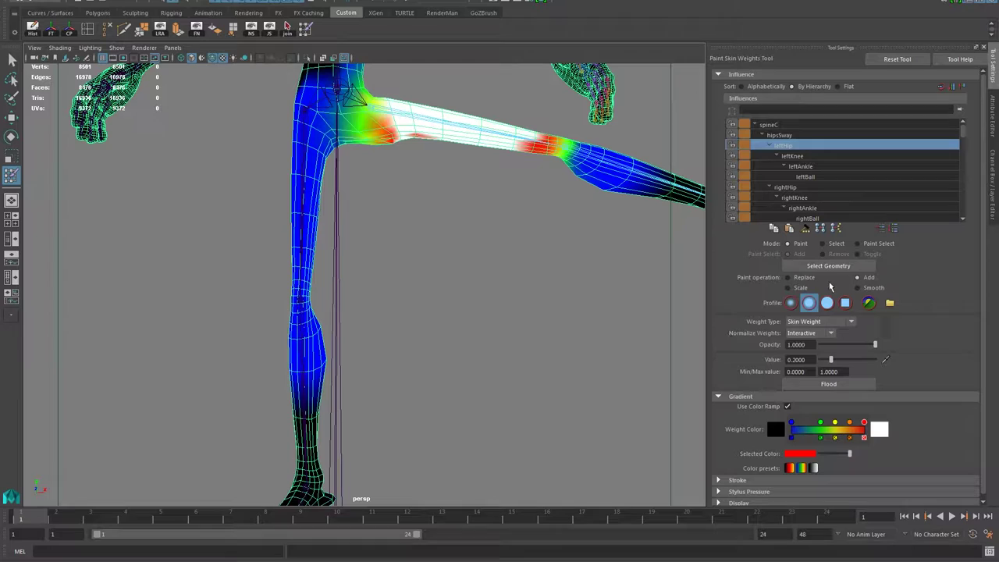
{"action": "left_click", "coordinate": [801, 278]}
{"action": "left_click_drag", "start_coordinate": [831, 360], "coordinate": [821, 360]}
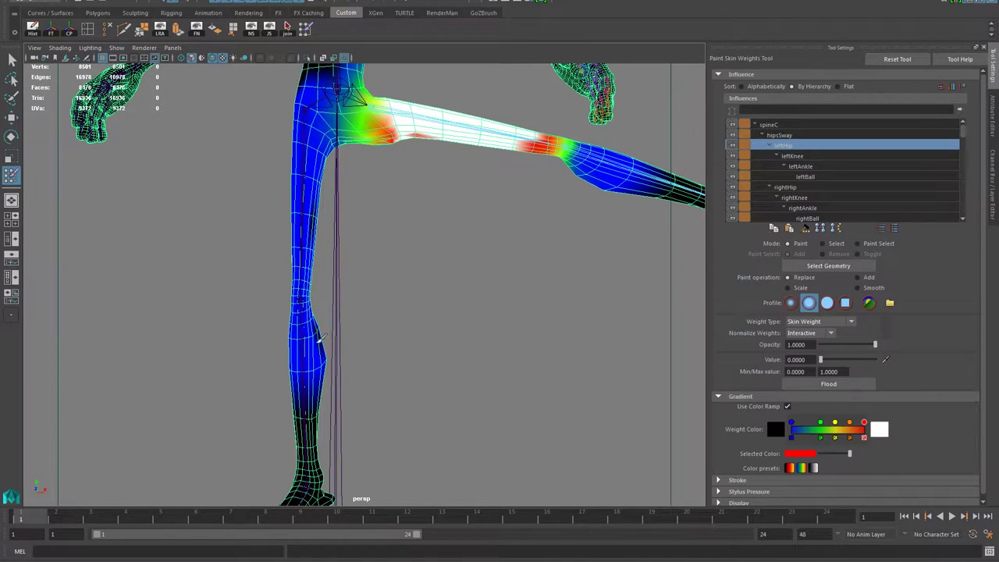
Paint away stray leftHip weight on the right calf with the zero-value Replace brush
{"action": "left_click_drag", "start_coordinate": [342, 398], "coordinate": [273, 406], "text": "alt"}
{"action": "middle_click_drag", "start_coordinate": [320, 461], "coordinate": [356, 325], "text": "alt"}
{"action": "right_click_drag", "start_coordinate": [357, 325], "coordinate": [402, 339], "text": "alt"}
{"action": "mouse_move", "coordinate": [402, 339]}
{"action": "left_mouse_down", "text": "alt"}
{"action": "mouse_move", "coordinate": [432, 356]}
{"action": "mouse_move", "coordinate": [422, 343]}
{"action": "left_mouse_up", "text": "alt"}
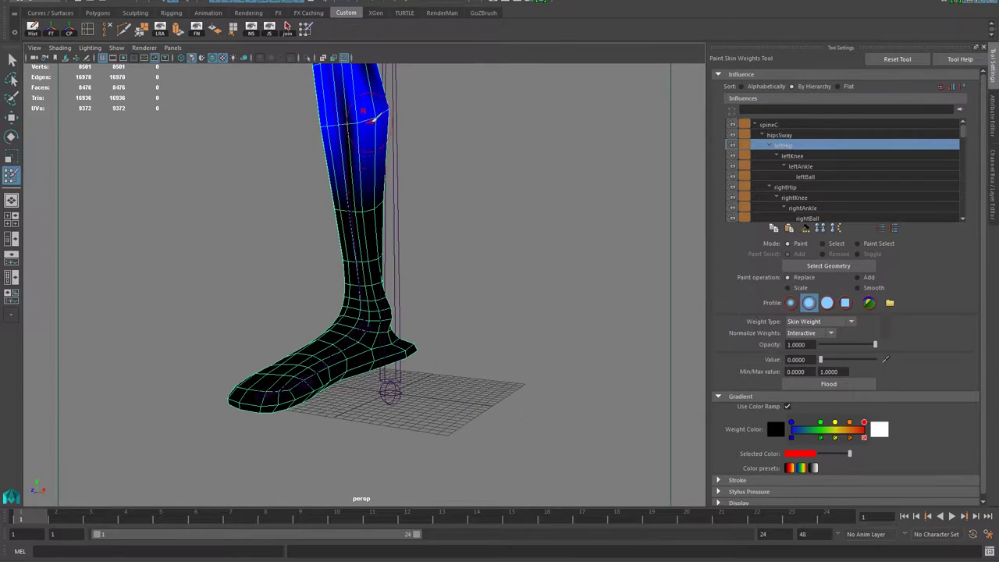
{"action": "middle_click_drag", "start_coordinate": [368, 126], "coordinate": [387, 186], "text": "alt"}
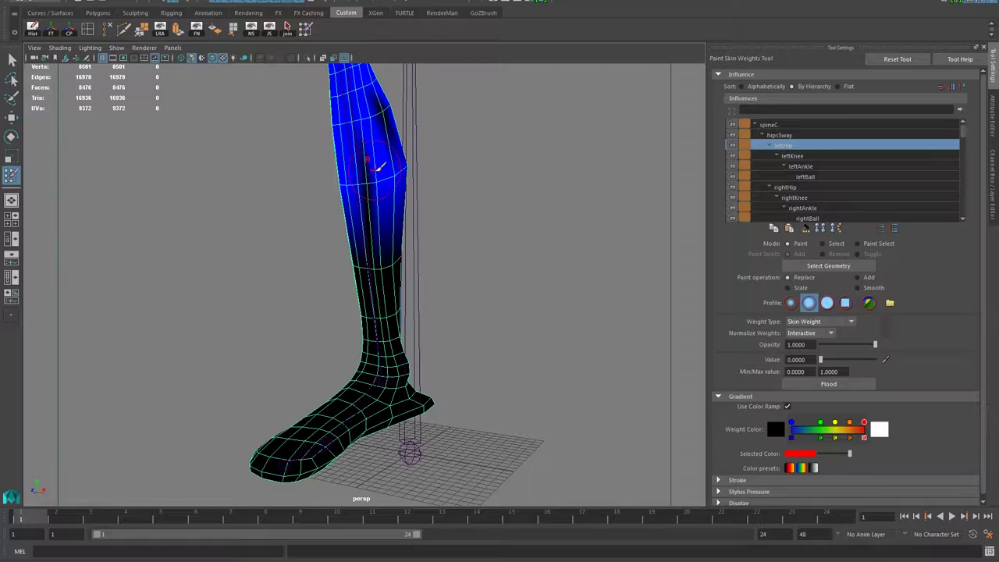
Remove leftHip weight from the upper inner right thigh just below the crotch by painting zero values
{"action": "mouse_move", "coordinate": [415, 274]}
{"action": "left_mouse_down", "text": "alt"}
{"action": "mouse_move", "coordinate": [370, 211]}
{"action": "mouse_move", "coordinate": [341, 292]}
{"action": "left_mouse_up", "text": "alt"}
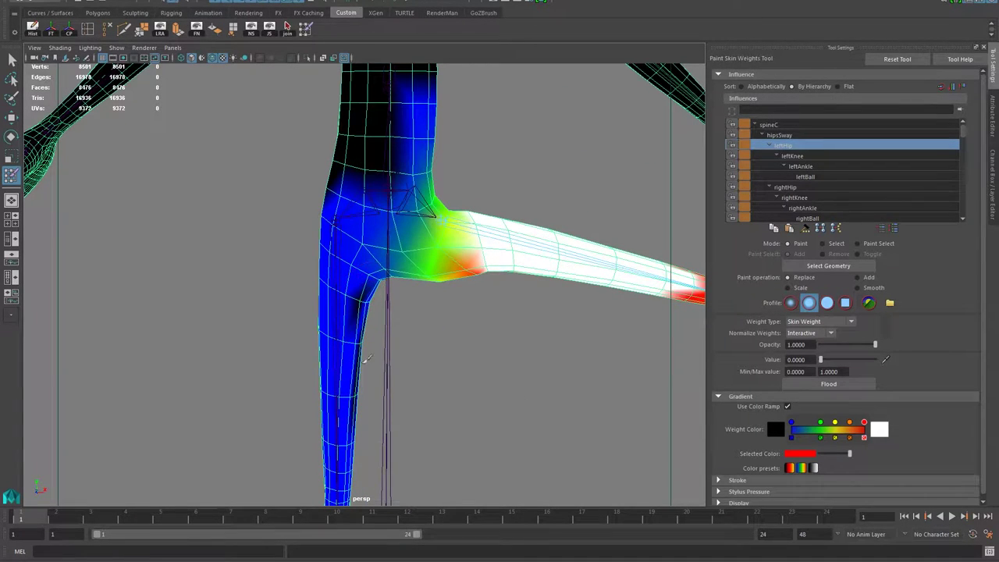
{"action": "right_click_drag", "start_coordinate": [379, 375], "coordinate": [306, 334], "text": "alt"}
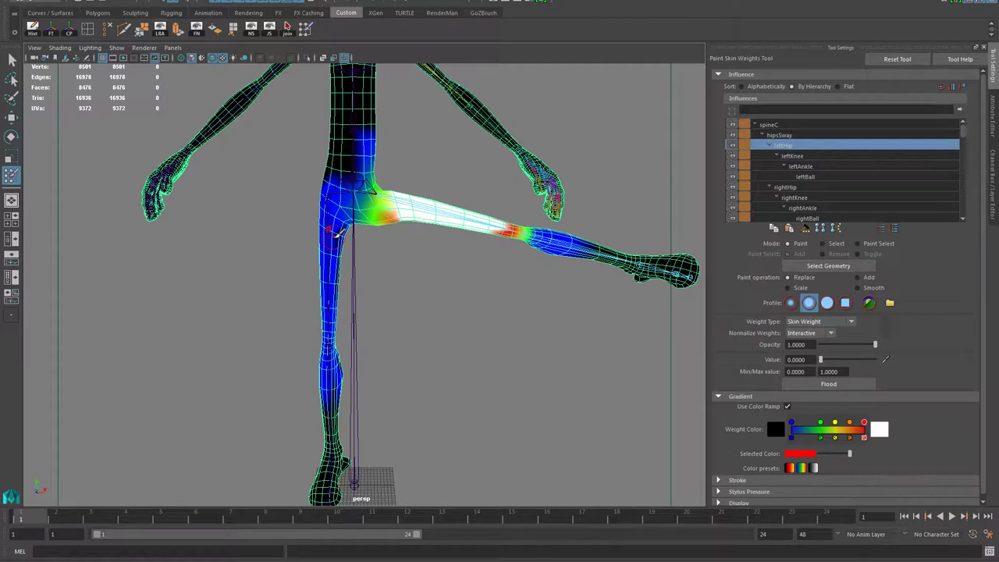
{"action": "scroll", "coordinate": [341, 229], "scroll_direction": "up", "scroll_amount": 5}
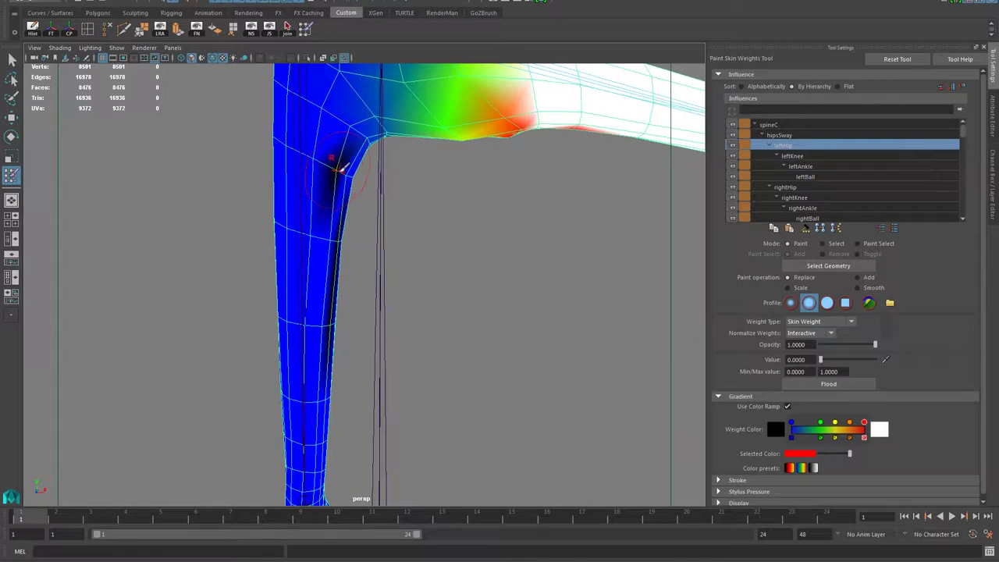
{"action": "middle_click_drag", "start_coordinate": [337, 168], "coordinate": [381, 226], "text": "alt"}
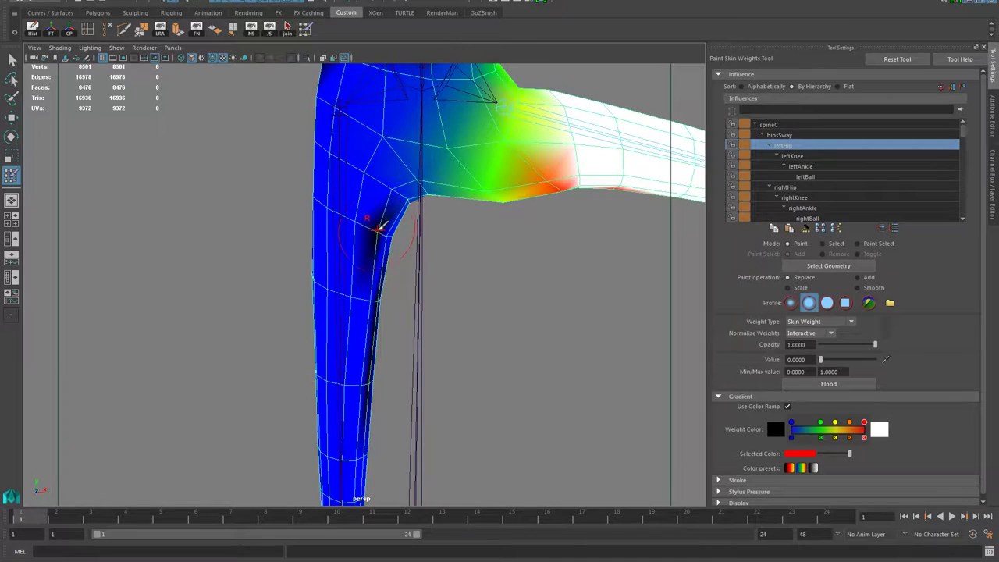
{"action": "mouse_move", "coordinate": [353, 167]}
{"action": "left_mouse_down"}
{"action": "mouse_move", "coordinate": [357, 223]}
{"action": "mouse_move", "coordinate": [380, 229]}
{"action": "left_mouse_up"}
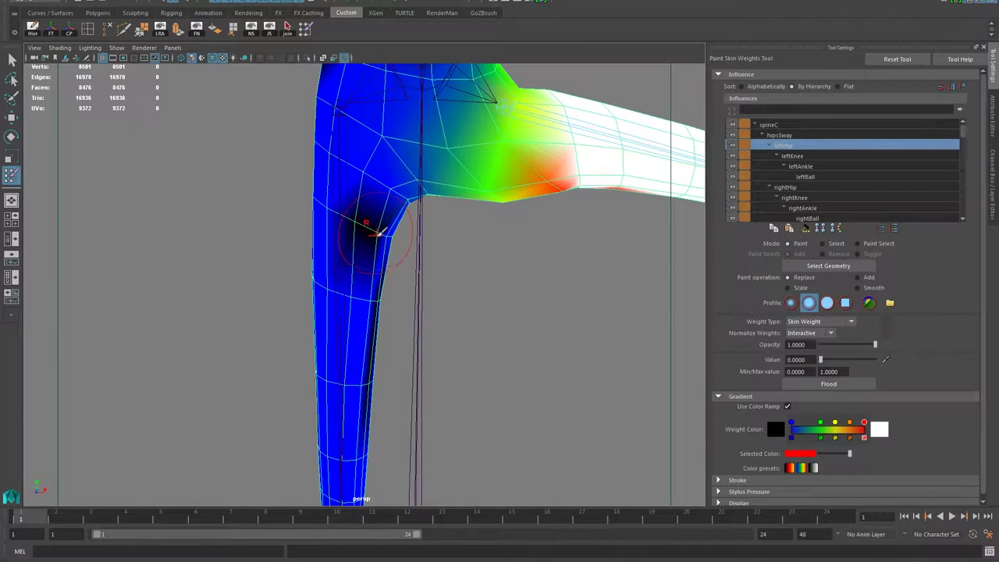
Examine the leftHip weight distribution over the torso, hips and right leg from several angles
{"action": "right_click_drag", "start_coordinate": [378, 231], "coordinate": [345, 203], "text": "alt"}
{"action": "mouse_move", "coordinate": [345, 202]}
{"action": "middle_mouse_down", "text": "alt"}
{"action": "mouse_move", "coordinate": [390, 308]}
{"action": "mouse_move", "coordinate": [392, 248]}
{"action": "middle_mouse_up", "text": "alt"}
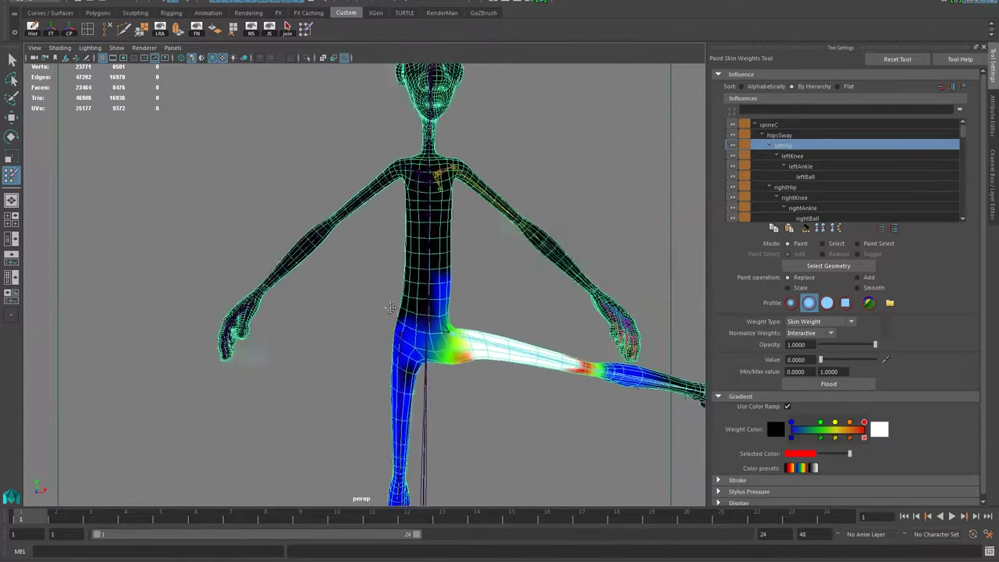
{"action": "right_click_drag", "start_coordinate": [392, 257], "coordinate": [446, 303], "text": "alt"}
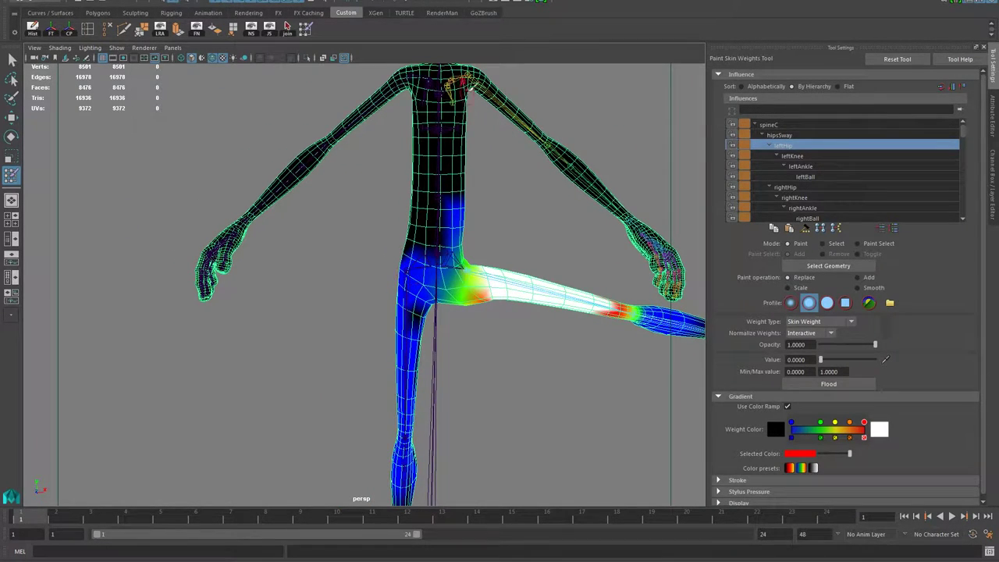
{"action": "middle_click_drag", "start_coordinate": [254, 245], "coordinate": [294, 259], "text": "alt"}
{"action": "scroll", "coordinate": [312, 262], "scroll_direction": "up", "scroll_amount": 3}
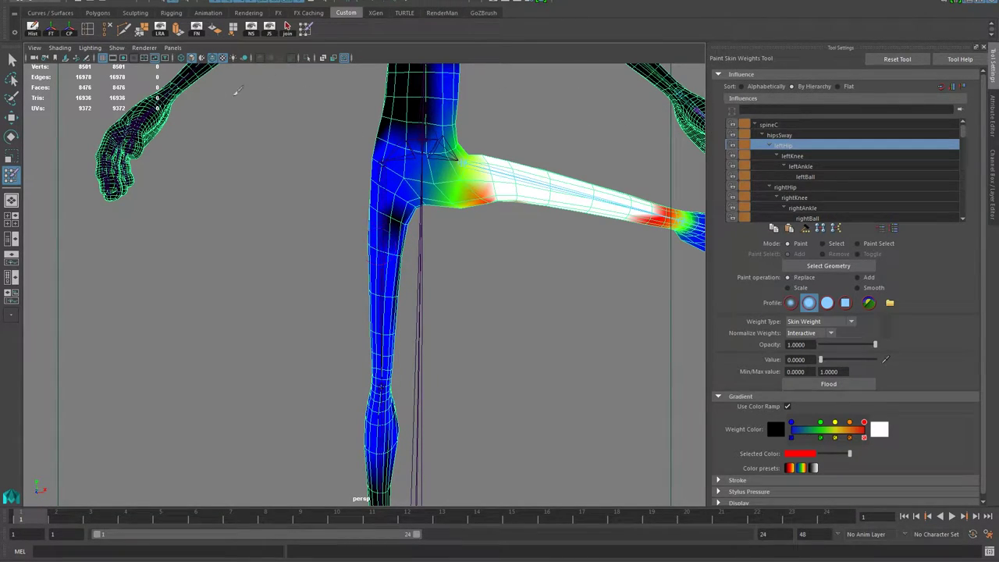
{"action": "key", "text": "f"}
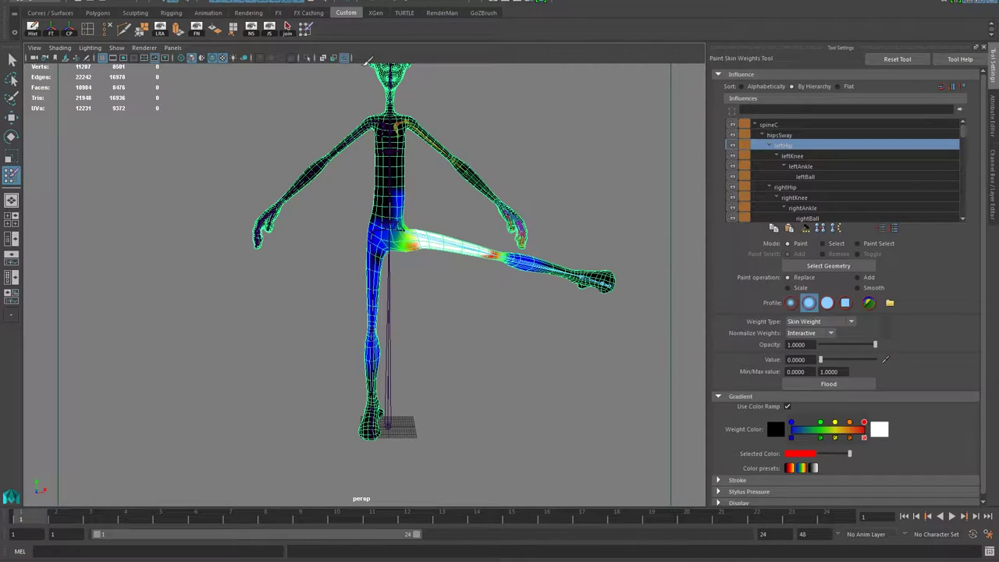
{"action": "left_click_drag", "start_coordinate": [357, 276], "coordinate": [279, 273], "text": "alt"}
{"action": "right_click_drag", "start_coordinate": [279, 272], "coordinate": [344, 281], "text": "alt"}
{"action": "left_click_drag", "start_coordinate": [344, 281], "coordinate": [504, 279], "text": "alt"}
{"action": "right_click_drag", "start_coordinate": [472, 276], "coordinate": [464, 314], "text": "alt"}
{"action": "middle_click_drag", "start_coordinate": [463, 315], "coordinate": [445, 209], "text": "alt"}
{"action": "mouse_move", "coordinate": [445, 209]}
{"action": "left_mouse_down", "text": "alt"}
{"action": "mouse_move", "coordinate": [386, 208]}
{"action": "mouse_move", "coordinate": [445, 227]}
{"action": "left_mouse_up", "text": "alt"}
{"action": "middle_click_drag", "start_coordinate": [445, 226], "coordinate": [437, 316], "text": "alt"}
{"action": "left_click_drag", "start_coordinate": [437, 316], "coordinate": [368, 331], "text": "alt"}
{"action": "right_click_drag", "start_coordinate": [369, 331], "coordinate": [375, 316], "text": "alt"}
{"action": "middle_click_drag", "start_coordinate": [375, 315], "coordinate": [377, 362], "text": "alt"}
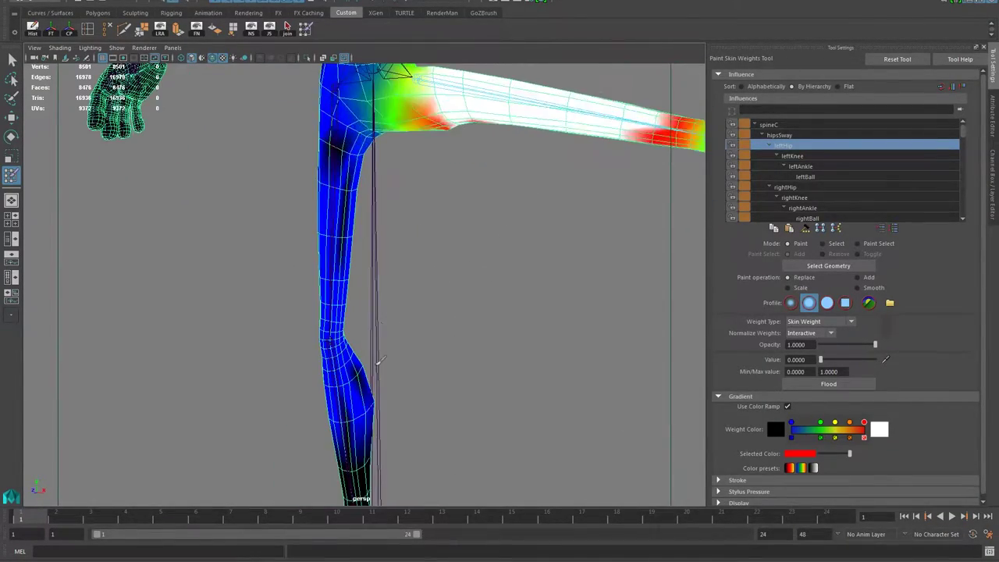
Paint zero leftHip weight over more of the right lower leg around the shin and knee
{"action": "left_click_drag", "start_coordinate": [377, 362], "coordinate": [373, 324], "text": "alt"}
{"action": "left_click_drag", "start_coordinate": [326, 367], "coordinate": [336, 404]}
{"action": "middle_click_drag", "start_coordinate": [362, 419], "coordinate": [409, 321], "text": "alt"}
{"action": "right_click_drag", "start_coordinate": [409, 321], "coordinate": [472, 333], "text": "alt"}
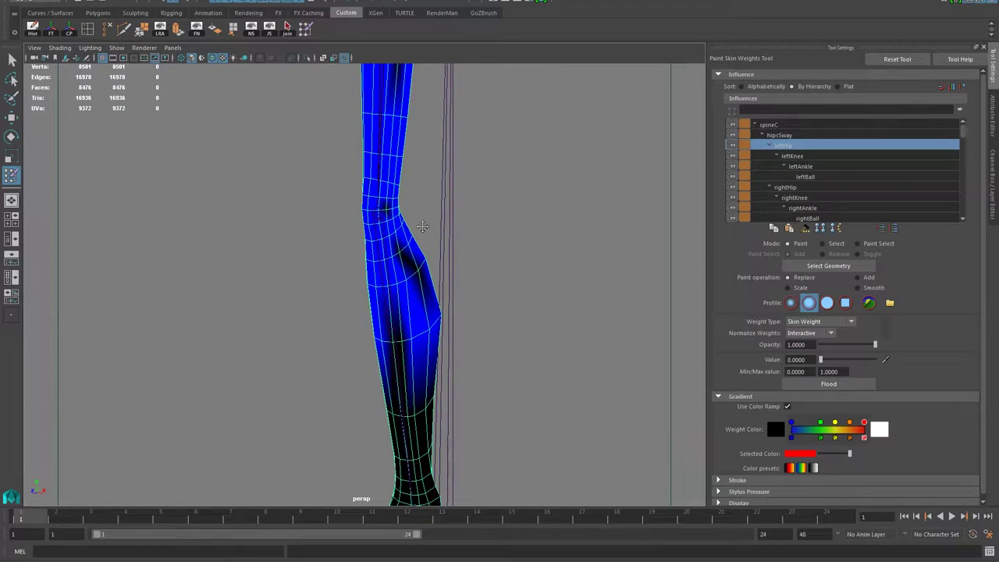
{"action": "middle_click_drag", "start_coordinate": [422, 226], "coordinate": [426, 312], "text": "alt"}
{"action": "left_click_drag", "start_coordinate": [409, 210], "coordinate": [406, 196]}
Leave weight painting, select the left hip joint with the Move tool and inspect both legs' deformation
{"action": "right_click_drag", "start_coordinate": [456, 297], "coordinate": [383, 290], "text": "alt"}
{"action": "middle_click_drag", "start_coordinate": [483, 191], "coordinate": [417, 353], "text": "alt"}
{"action": "right_click_drag", "start_coordinate": [417, 353], "coordinate": [403, 347], "text": "alt"}
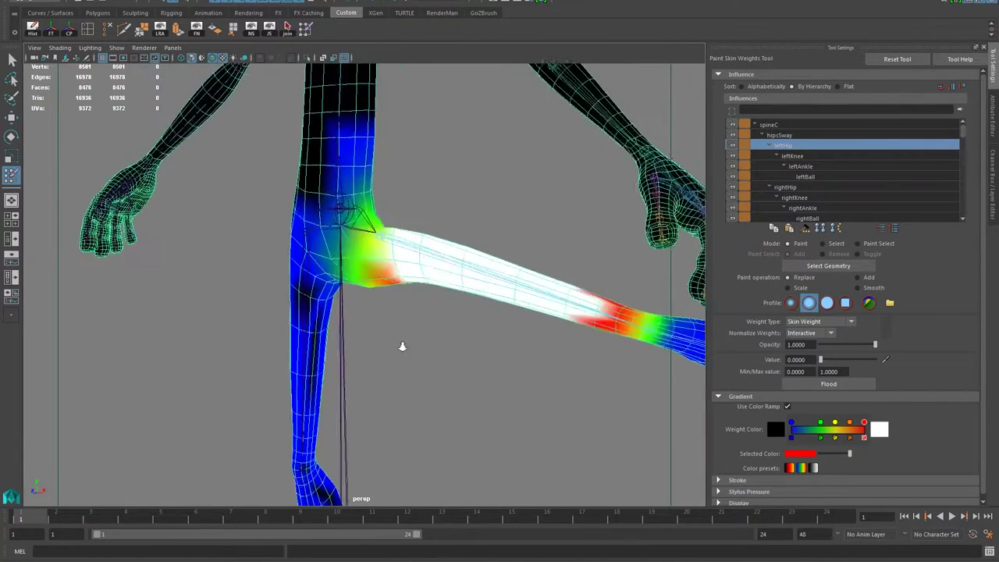
{"action": "left_click_drag", "start_coordinate": [403, 347], "coordinate": [383, 365], "text": "alt"}
{"action": "middle_click_drag", "start_coordinate": [382, 364], "coordinate": [442, 323], "text": "alt"}
{"action": "key", "text": "w"}
{"action": "left_click", "coordinate": [504, 201]}
{"action": "right_click_drag", "start_coordinate": [546, 264], "coordinate": [515, 274], "text": "alt"}
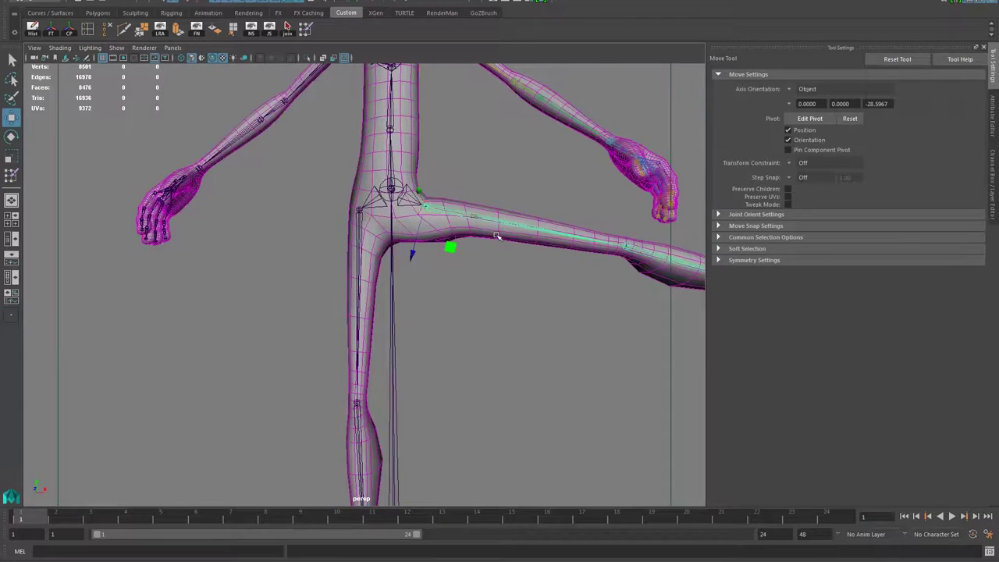
{"action": "left_click_drag", "start_coordinate": [547, 286], "coordinate": [489, 278], "text": "alt"}
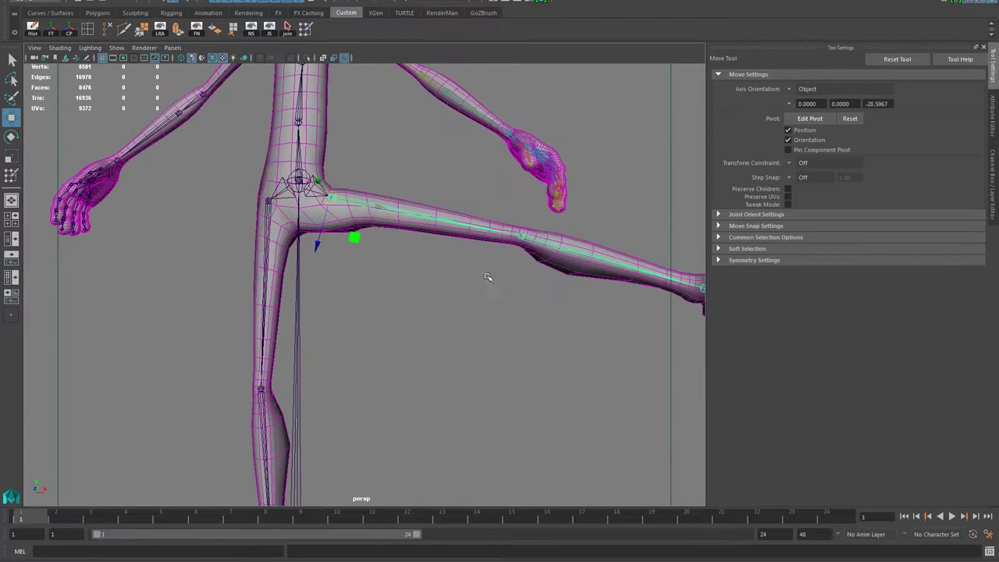
Activate Paint Skin Weights on the body mesh and inspect the leftKnee influence across both legs
{"action": "left_click", "coordinate": [567, 259]}
{"action": "left_click", "coordinate": [994, 176]}
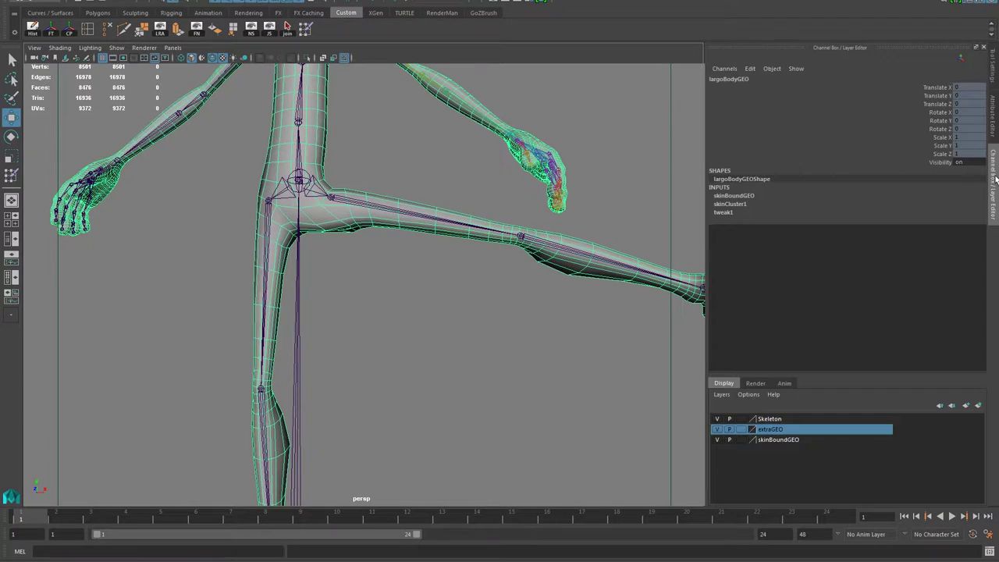
{"action": "left_click", "coordinate": [305, 29]}
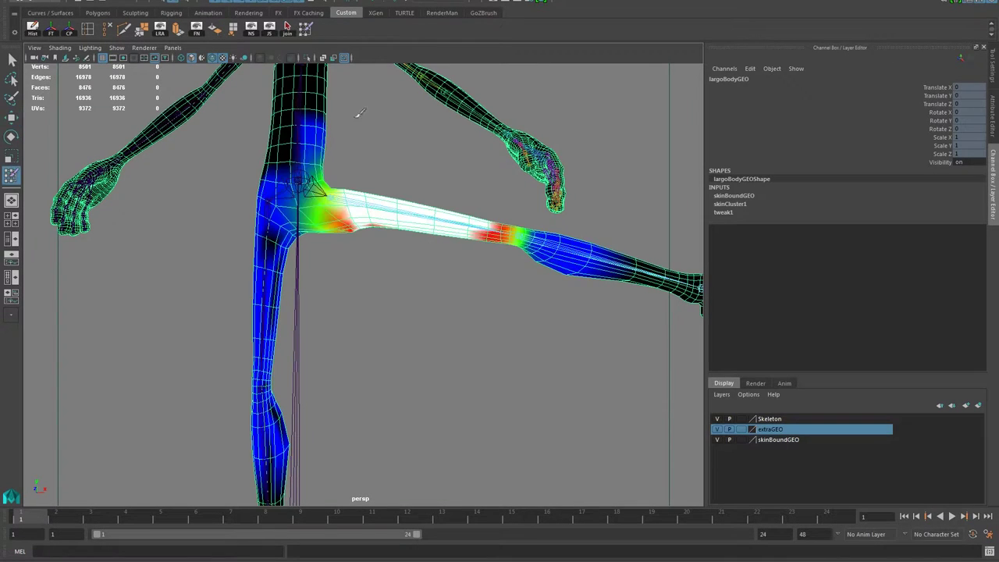
{"action": "left_click", "coordinate": [994, 92]}
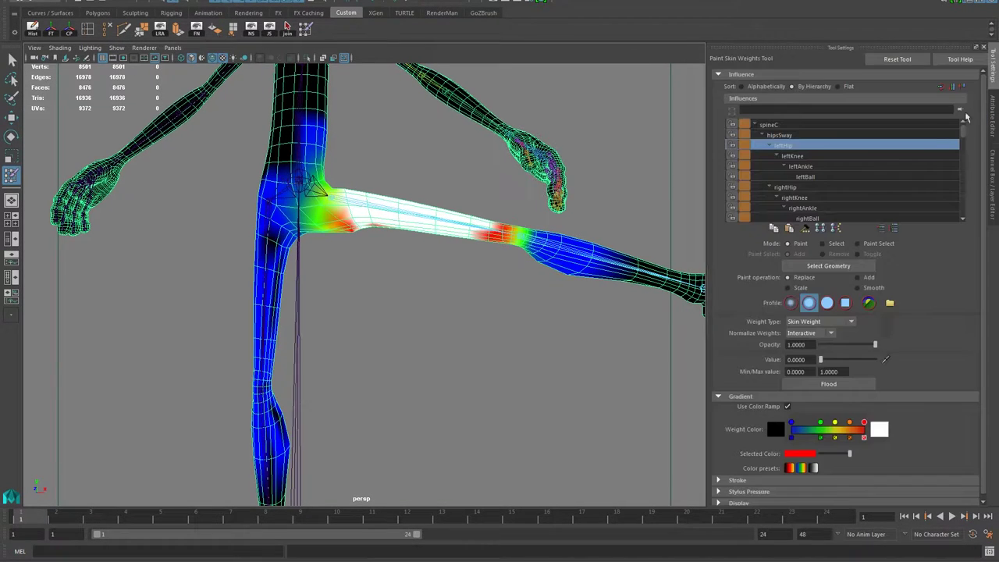
{"action": "left_click", "coordinate": [791, 157]}
{"action": "right_click_drag", "start_coordinate": [472, 340], "coordinate": [411, 353], "text": "alt"}
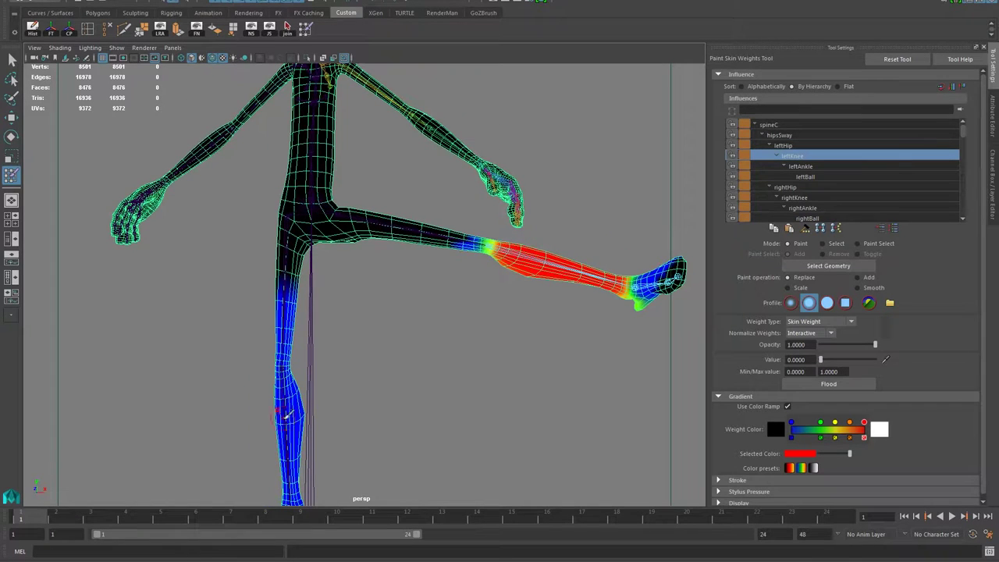
{"action": "middle_click_drag", "start_coordinate": [302, 421], "coordinate": [309, 348], "text": "alt"}
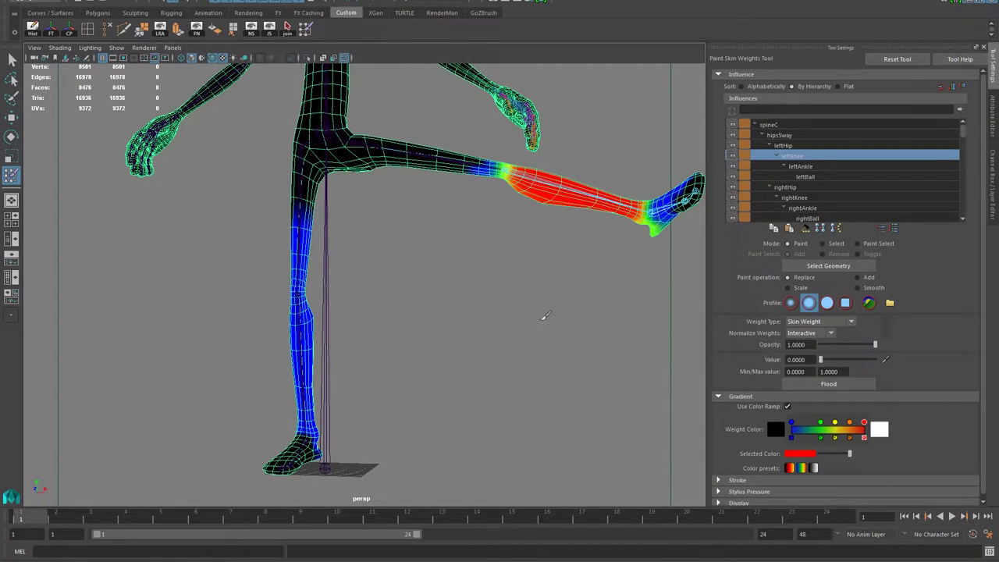
{"action": "scroll", "coordinate": [475, 288], "scroll_direction": "down", "scroll_amount": 5}
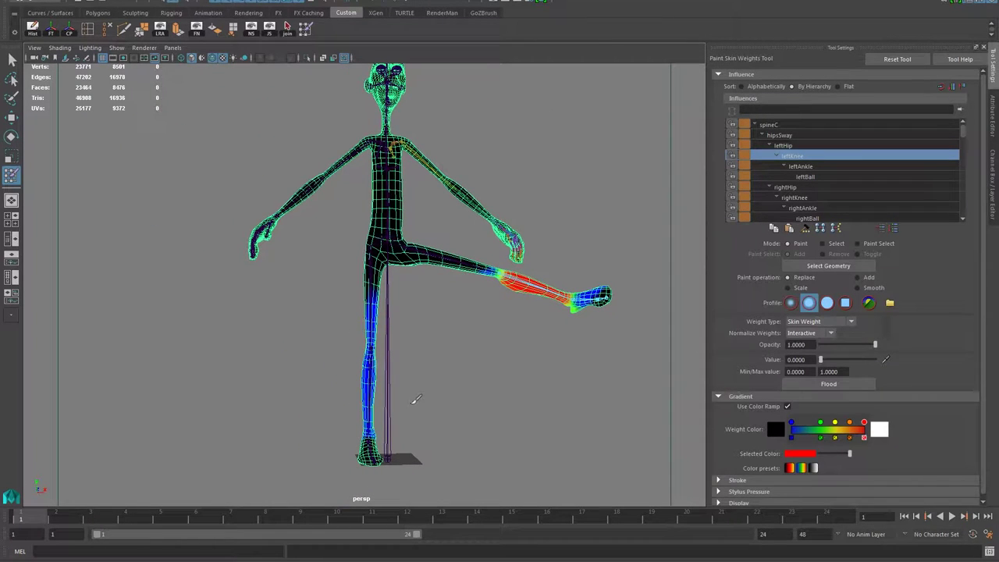
Leave weight painting, select the left hip, lower spine and pelvis joints in turn, and undo the latest selections
{"action": "key", "text": "w"}
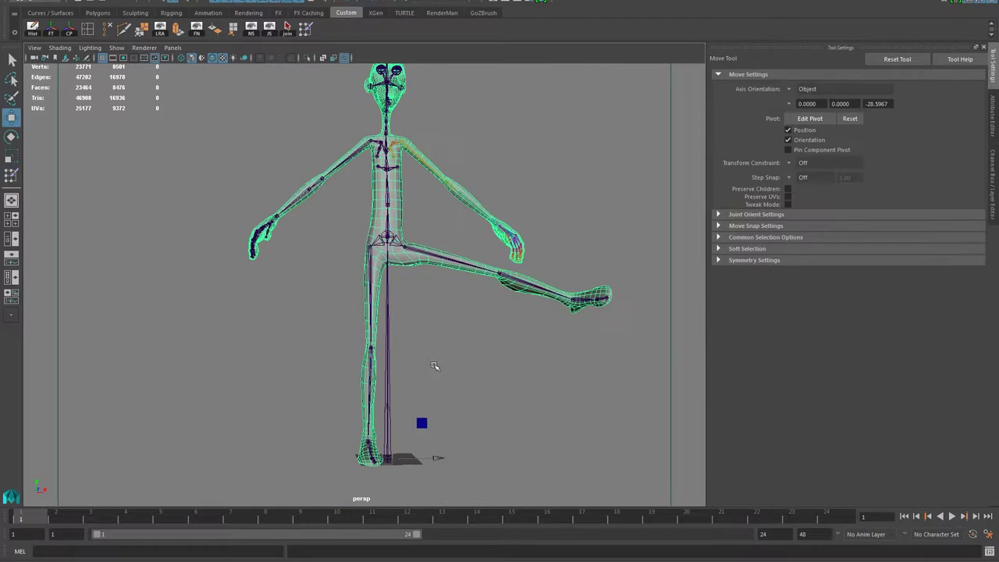
{"action": "left_click", "coordinate": [398, 256]}
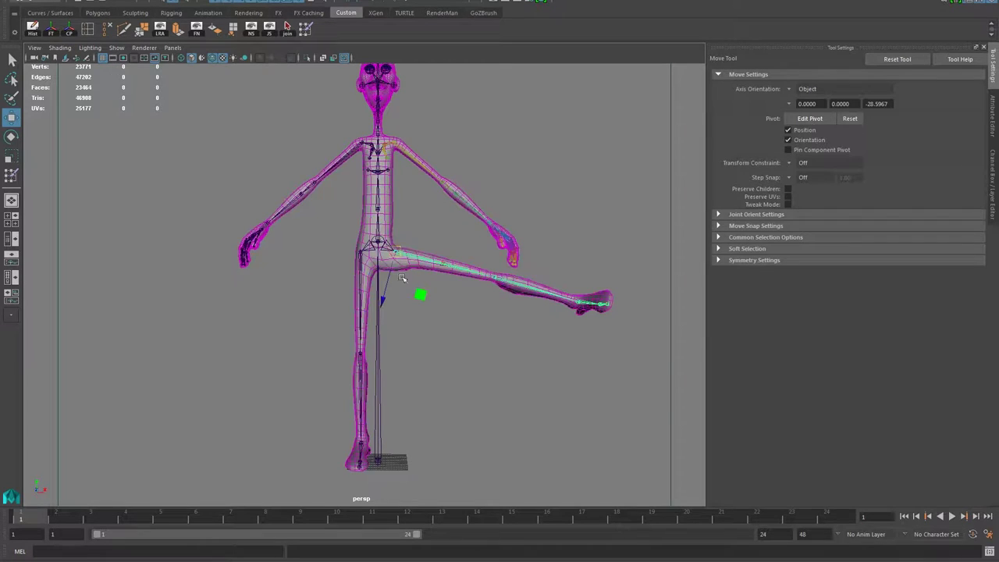
{"action": "left_click", "coordinate": [314, 268]}
{"action": "left_click", "coordinate": [377, 207]}
{"action": "middle_click_drag", "start_coordinate": [337, 240], "coordinate": [335, 285], "text": "alt"}
{"action": "right_click_drag", "start_coordinate": [335, 285], "coordinate": [494, 316], "text": "alt"}
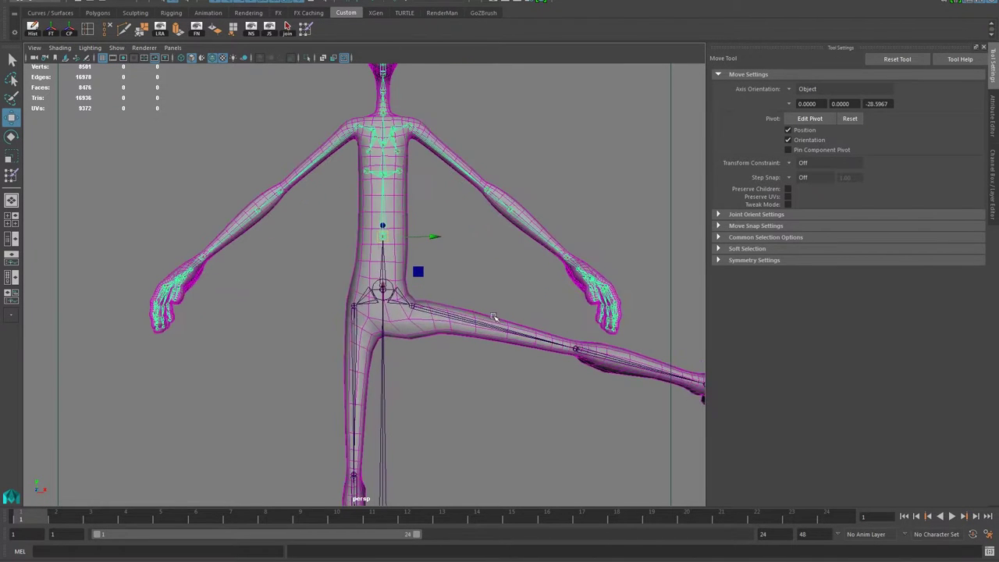
{"action": "left_click", "coordinate": [383, 301]}
{"action": "right_click_drag", "start_coordinate": [546, 364], "coordinate": [385, 401], "text": "alt"}
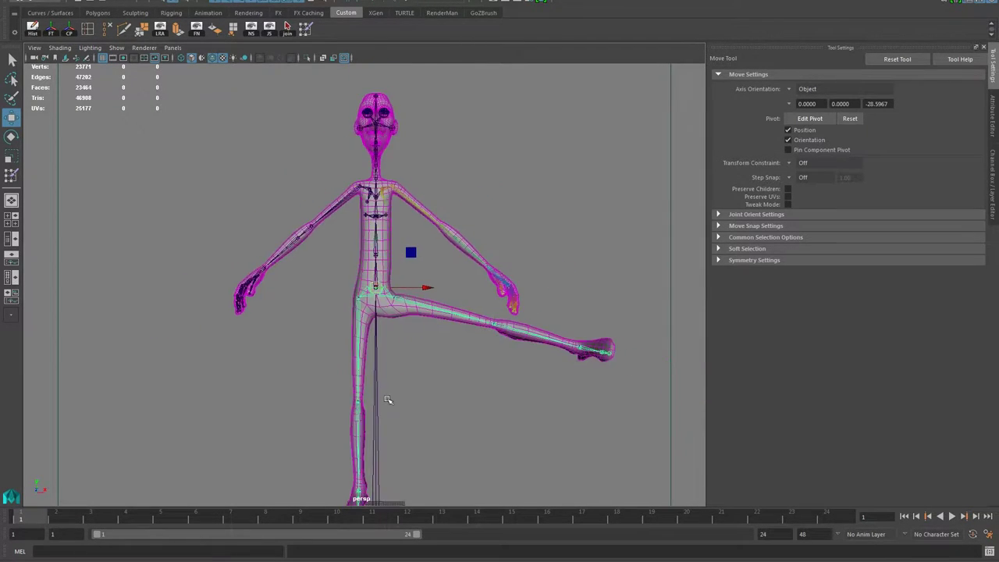
{"action": "middle_click_drag", "start_coordinate": [386, 401], "coordinate": [400, 356], "text": "alt"}
{"action": "right_click_drag", "start_coordinate": [400, 357], "coordinate": [523, 355], "text": "alt"}
{"action": "key", "text": "ctrl+z"}
{"action": "key", "text": "ctrl+z"}
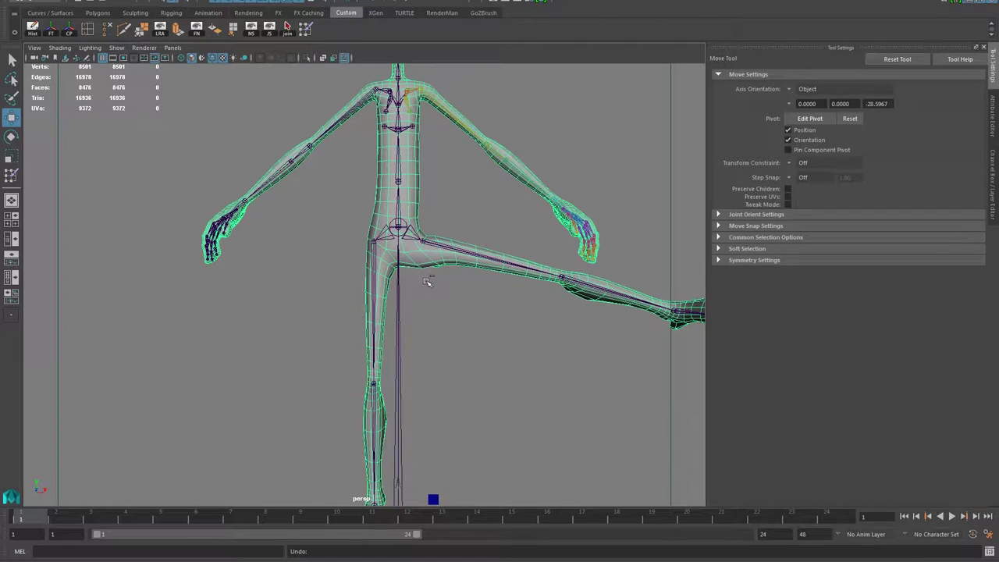
Select the left hip joint, add Go to Bind Pose to the Custom shelf and return the character to its bind pose
{"action": "left_click", "coordinate": [431, 248]}
{"action": "middle_click_drag", "start_coordinate": [281, 294], "coordinate": [290, 312], "text": "alt"}
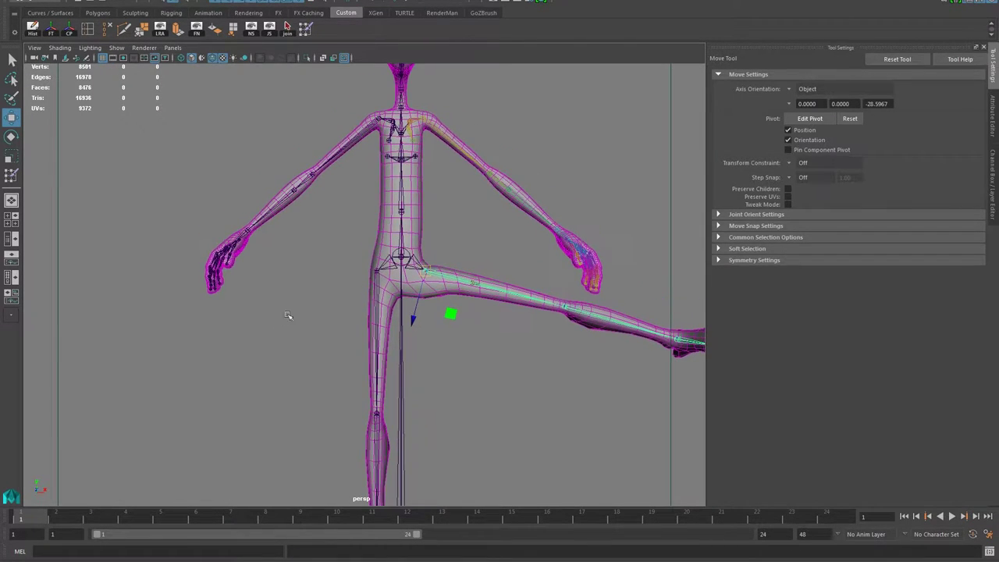
{"action": "left_click", "coordinate": [216, 2]}
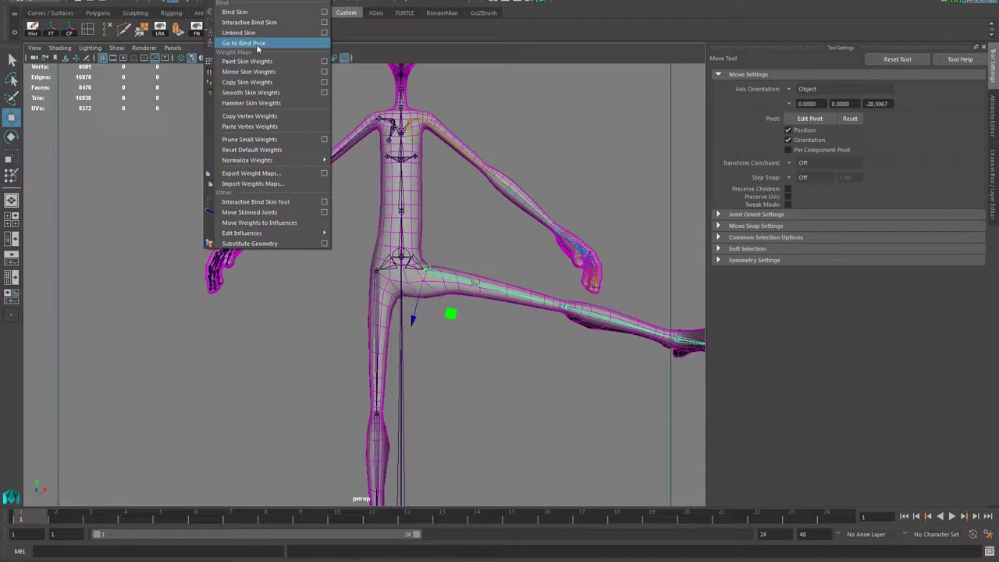
{"action": "left_click", "coordinate": [257, 45]}
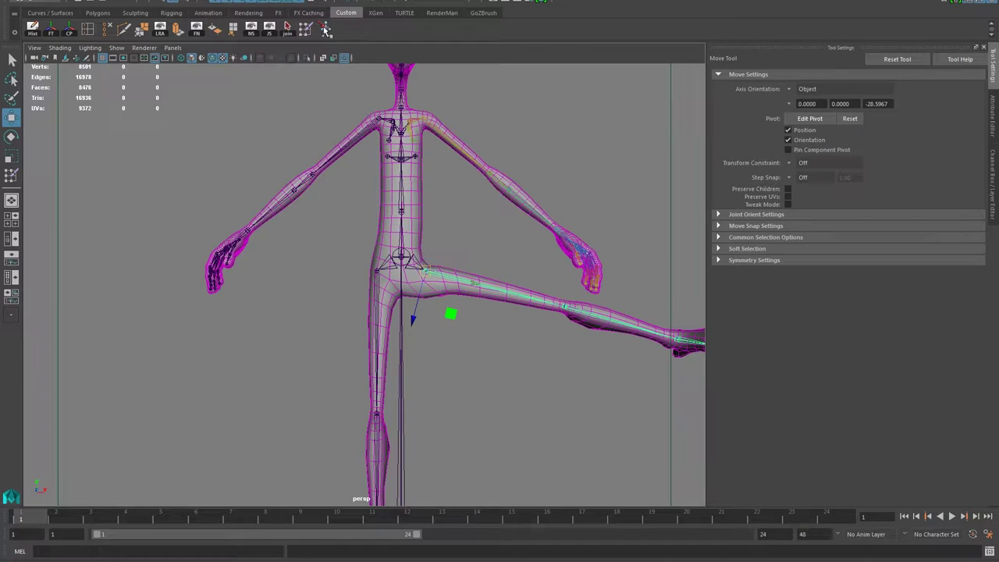
{"action": "left_click_drag", "start_coordinate": [375, 281], "coordinate": [293, 307], "text": "alt"}
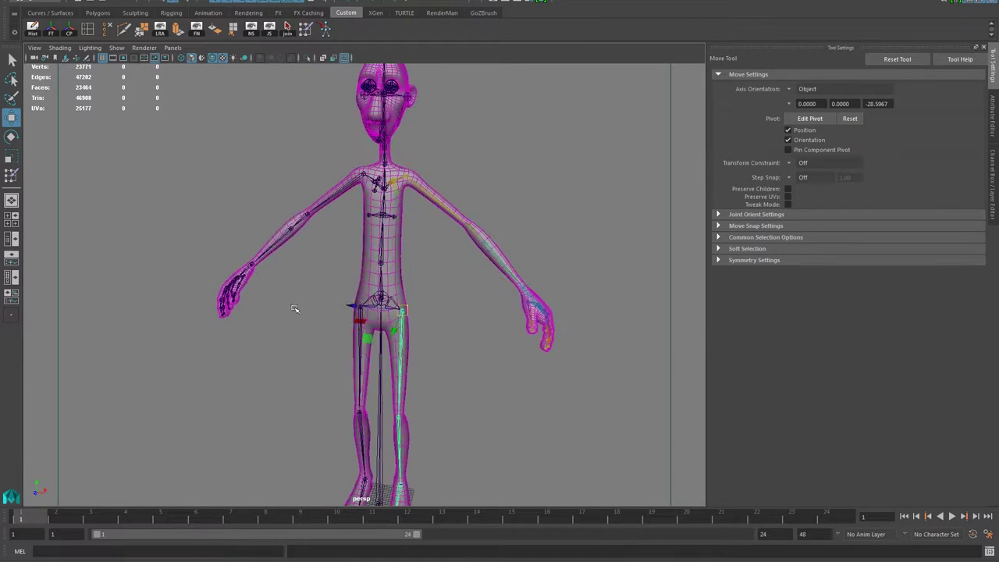
Rotate the lower spine joint to bend the torso strongly sideways and return the character to its bind pose
{"action": "left_click", "coordinate": [379, 197]}
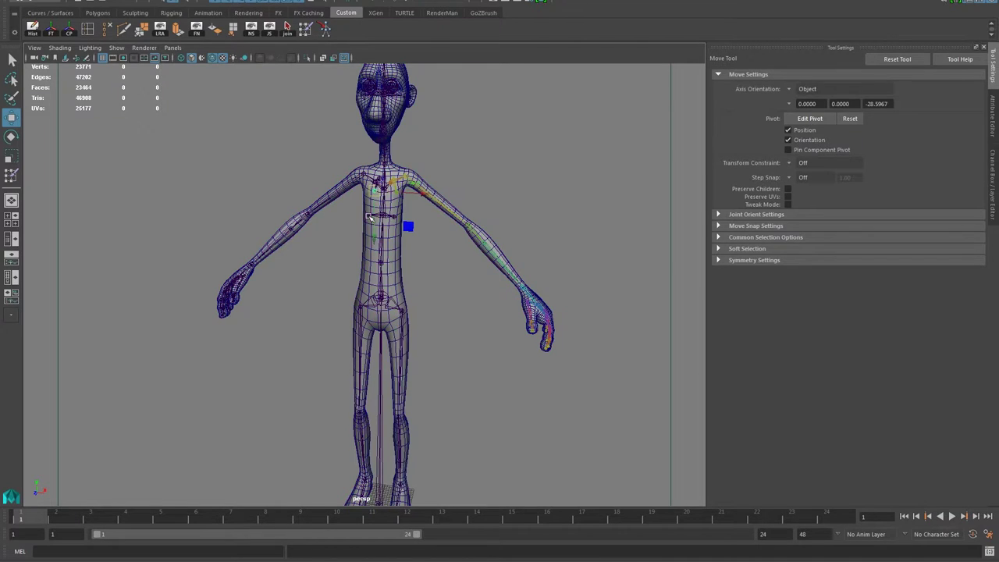
{"action": "left_click", "coordinate": [365, 278]}
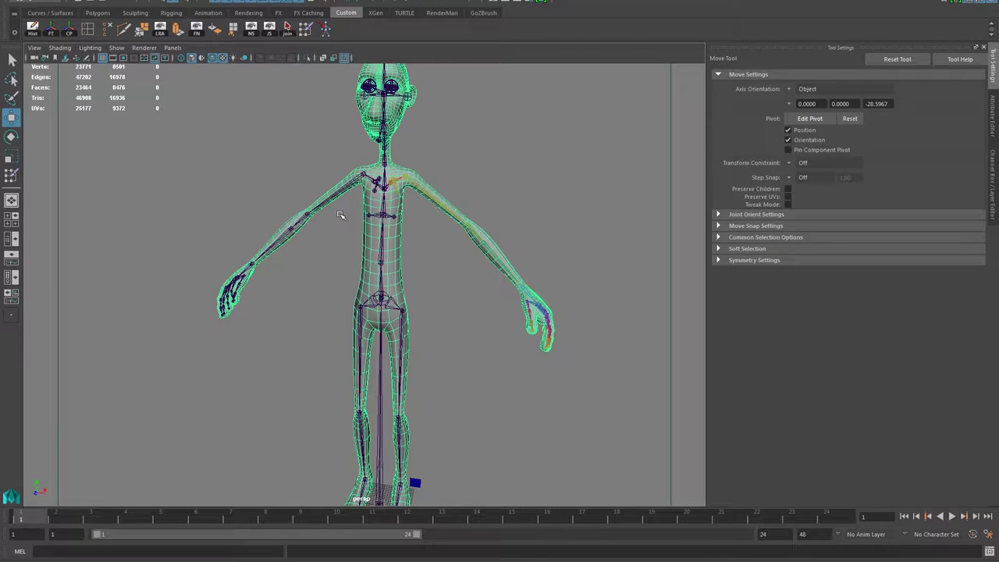
{"action": "middle_click_drag", "start_coordinate": [320, 220], "coordinate": [319, 330], "text": "alt"}
{"action": "right_click_drag", "start_coordinate": [319, 330], "coordinate": [369, 243], "text": "alt"}
{"action": "left_click", "coordinate": [387, 228]}
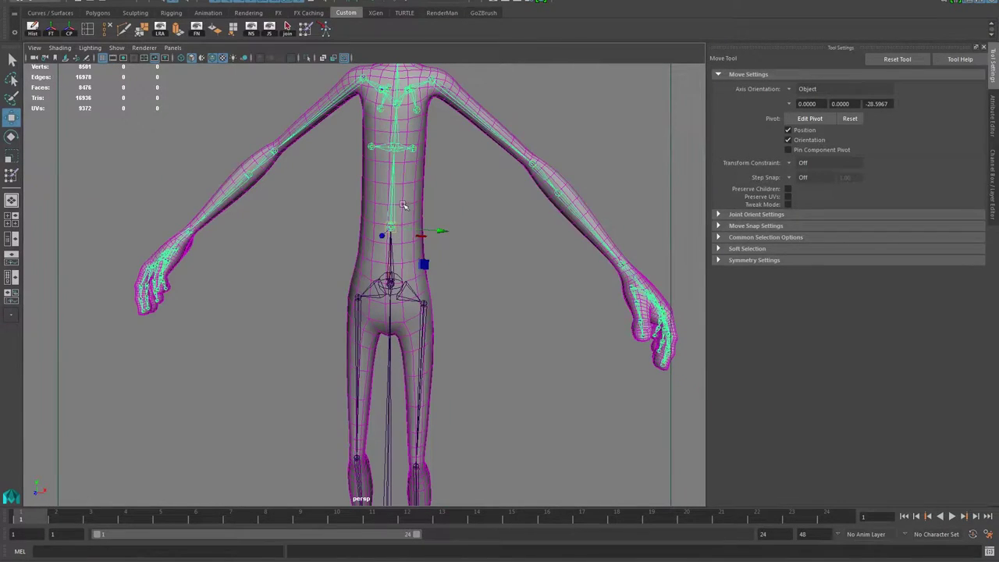
{"action": "key", "text": "e"}
{"action": "left_click_drag", "start_coordinate": [426, 233], "coordinate": [340, 209]}
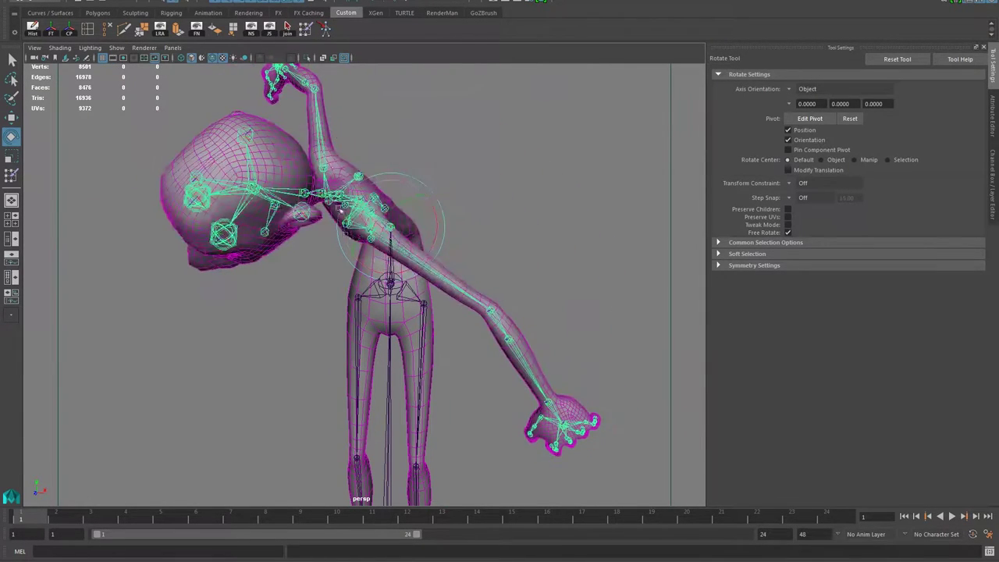
{"action": "left_click", "coordinate": [326, 28]}
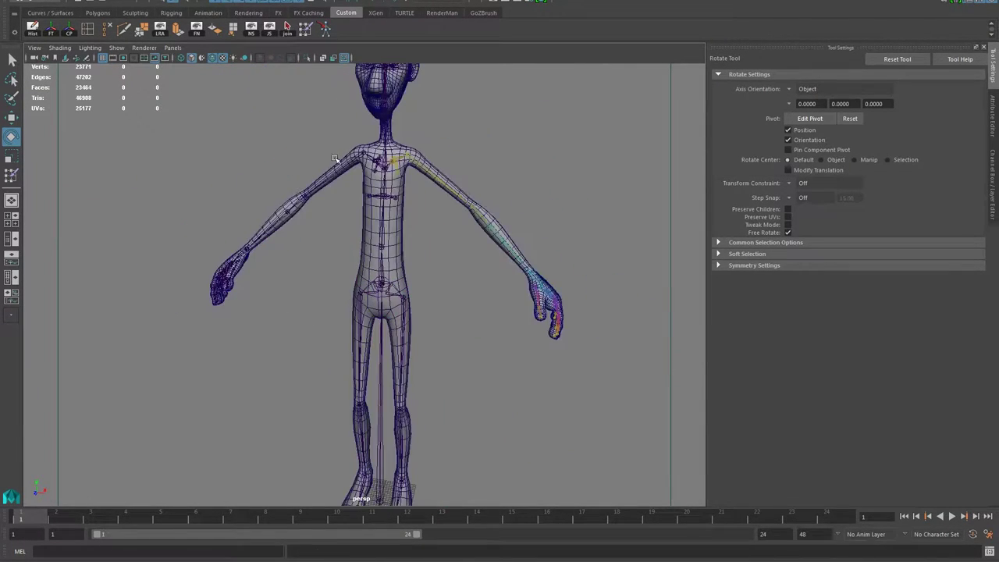
Rotate the left and right clavicle joints together to raise both arms above shoulder height
{"action": "left_click", "coordinate": [370, 156]}
{"action": "left_click", "coordinate": [402, 159]}
{"action": "left_click", "coordinate": [441, 128]}
{"action": "key", "text": "ctrl+z"}
{"action": "left_click_drag", "start_coordinate": [446, 144], "coordinate": [402, 65]}
{"action": "scroll", "coordinate": [290, 200], "scroll_direction": "down", "scroll_amount": 5}
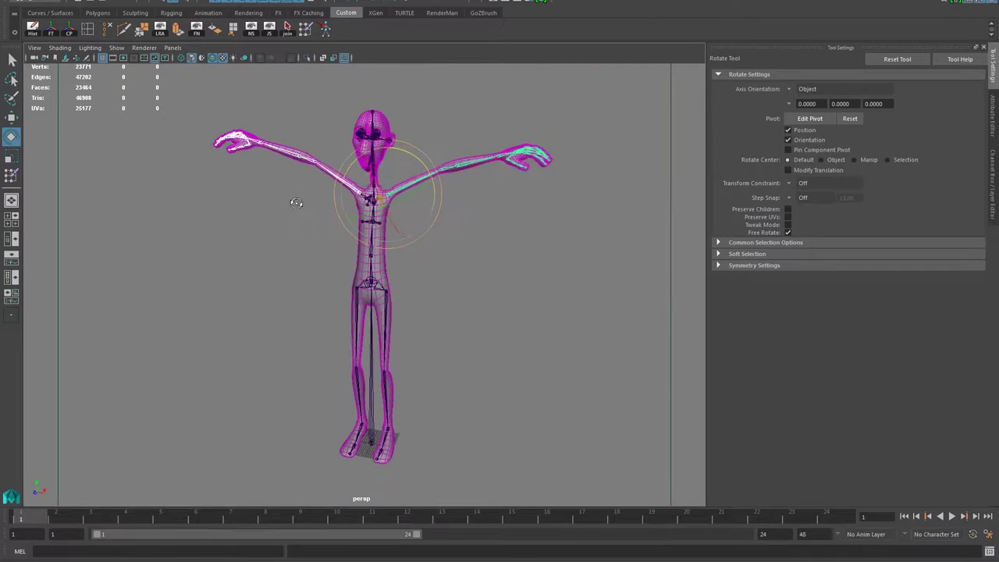
Rotate the pelvis root joint to tip the whole body over and restore the bind pose
{"action": "left_click", "coordinate": [372, 284]}
{"action": "left_click_drag", "start_coordinate": [375, 243], "coordinate": [361, 213]}
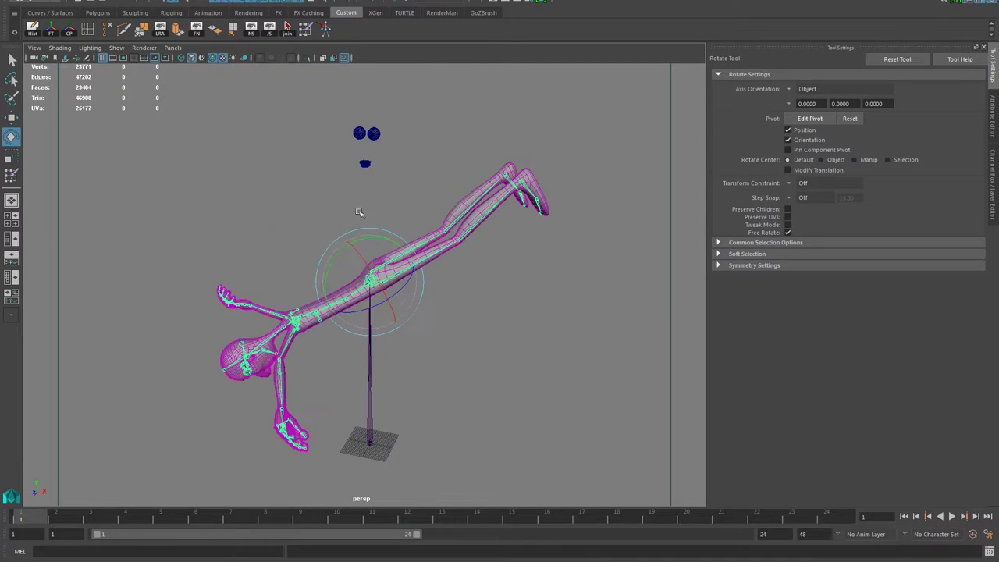
{"action": "left_click", "coordinate": [326, 31]}
{"action": "left_click", "coordinate": [255, 292]}
{"action": "scroll", "coordinate": [393, 268], "scroll_direction": "up", "scroll_amount": 4}
{"action": "scroll", "coordinate": [392, 267], "scroll_direction": "down", "scroll_amount": 5}
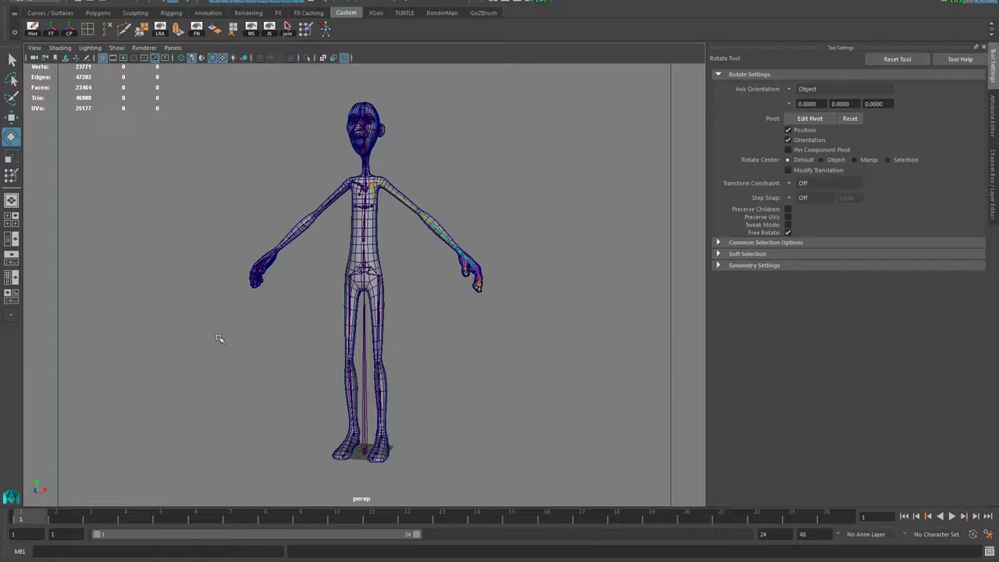
Test twisting the torso with the lower spine and chest joints, and reset the character to its bind pose
{"action": "left_click_drag", "start_coordinate": [283, 317], "coordinate": [307, 375], "text": "alt"}
{"action": "right_click_drag", "start_coordinate": [307, 374], "coordinate": [419, 249], "text": "alt"}
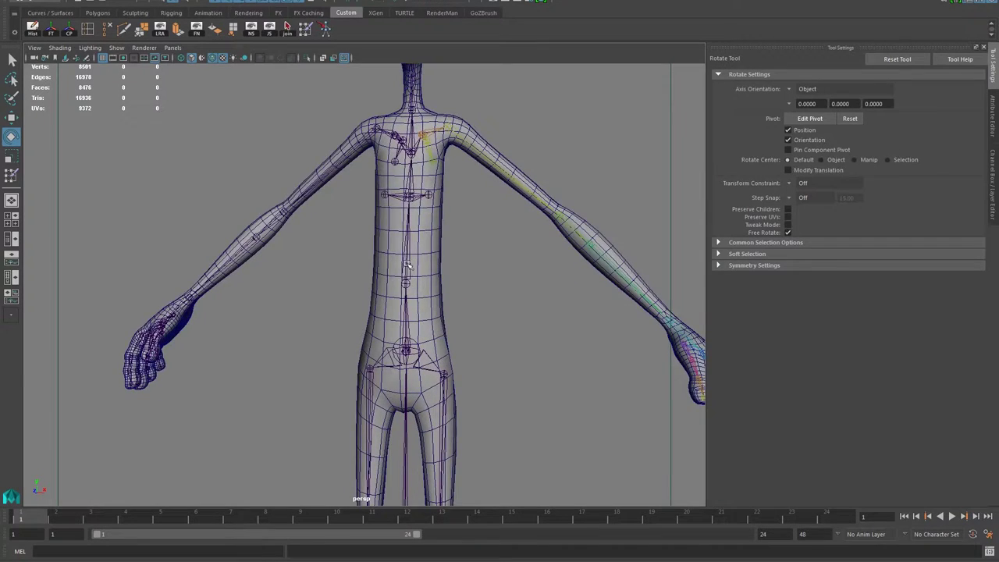
{"action": "left_click", "coordinate": [406, 265]}
{"action": "middle_click_drag", "start_coordinate": [324, 308], "coordinate": [322, 205], "text": "alt"}
{"action": "right_click_drag", "start_coordinate": [322, 204], "coordinate": [356, 237], "text": "alt"}
{"action": "middle_click_drag", "start_coordinate": [357, 236], "coordinate": [333, 284], "text": "alt"}
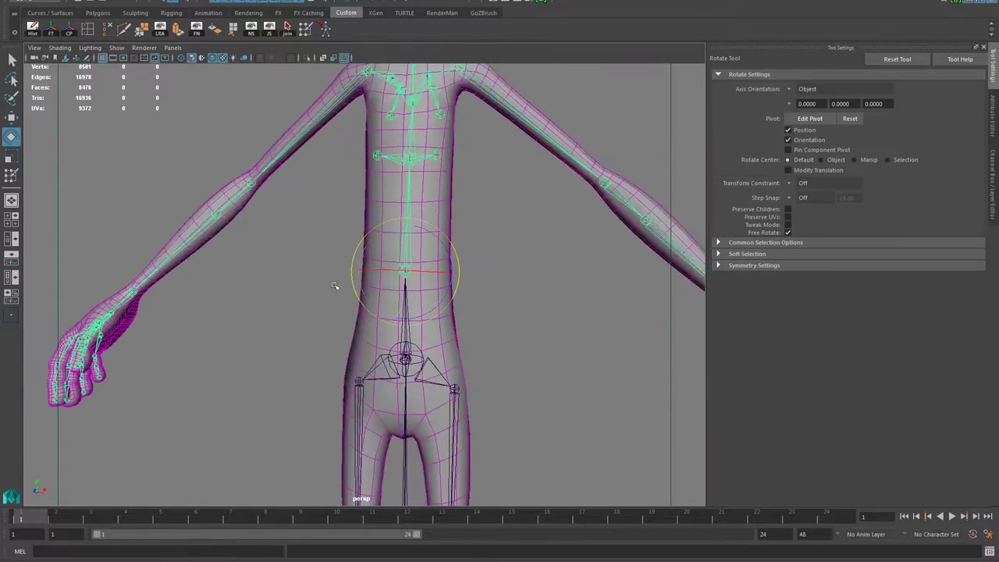
{"action": "left_click_drag", "start_coordinate": [381, 271], "coordinate": [419, 253]}
{"action": "left_click", "coordinate": [412, 160]}
{"action": "left_click_drag", "start_coordinate": [415, 155], "coordinate": [390, 151]}
{"action": "left_click", "coordinate": [409, 234]}
{"action": "left_click_drag", "start_coordinate": [432, 274], "coordinate": [402, 271]}
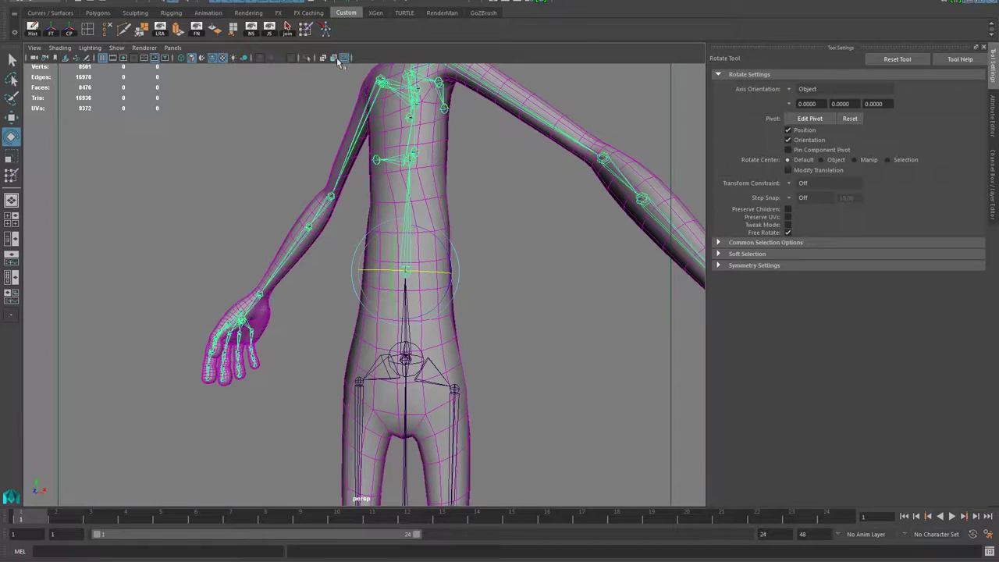
{"action": "left_click", "coordinate": [324, 33]}
{"action": "left_click", "coordinate": [265, 286]}
Select the right elbow joint with the Rotate tool, reset to the bind pose and view the whole character
{"action": "right_click_drag", "start_coordinate": [261, 286], "coordinate": [227, 201], "text": "alt"}
{"action": "left_click", "coordinate": [272, 202]}
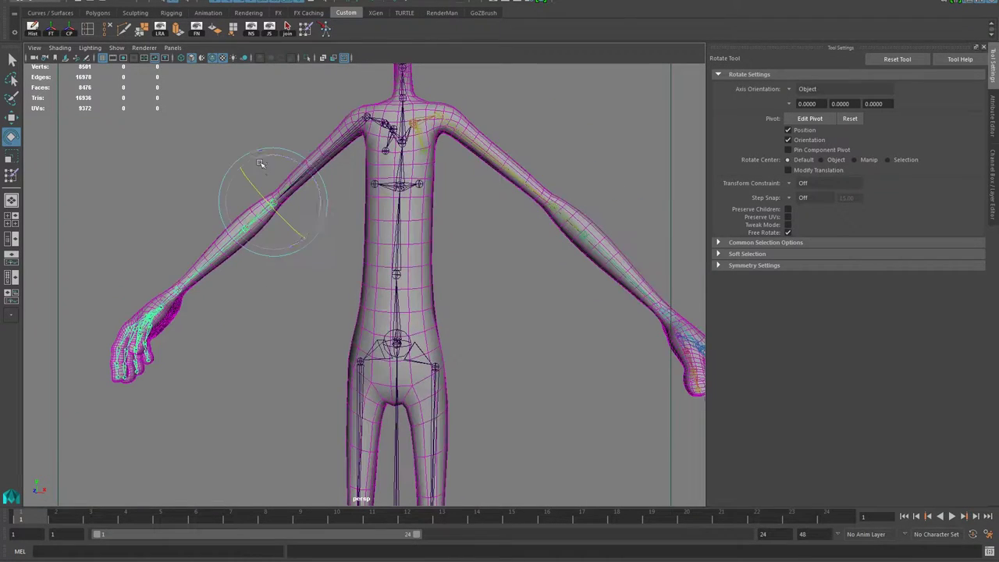
{"action": "left_click", "coordinate": [325, 33]}
{"action": "left_click", "coordinate": [258, 288]}
{"action": "right_click_drag", "start_coordinate": [258, 288], "coordinate": [167, 373], "text": "alt"}
{"action": "left_click_drag", "start_coordinate": [168, 373], "coordinate": [223, 383], "text": "alt"}
{"action": "middle_click_drag", "start_coordinate": [281, 394], "coordinate": [304, 323], "text": "alt"}
{"action": "right_click_drag", "start_coordinate": [304, 323], "coordinate": [234, 324], "text": "alt"}
{"action": "left_click_drag", "start_coordinate": [233, 323], "coordinate": [195, 312], "text": "alt"}
{"action": "middle_click_drag", "start_coordinate": [195, 305], "coordinate": [176, 336], "text": "alt"}
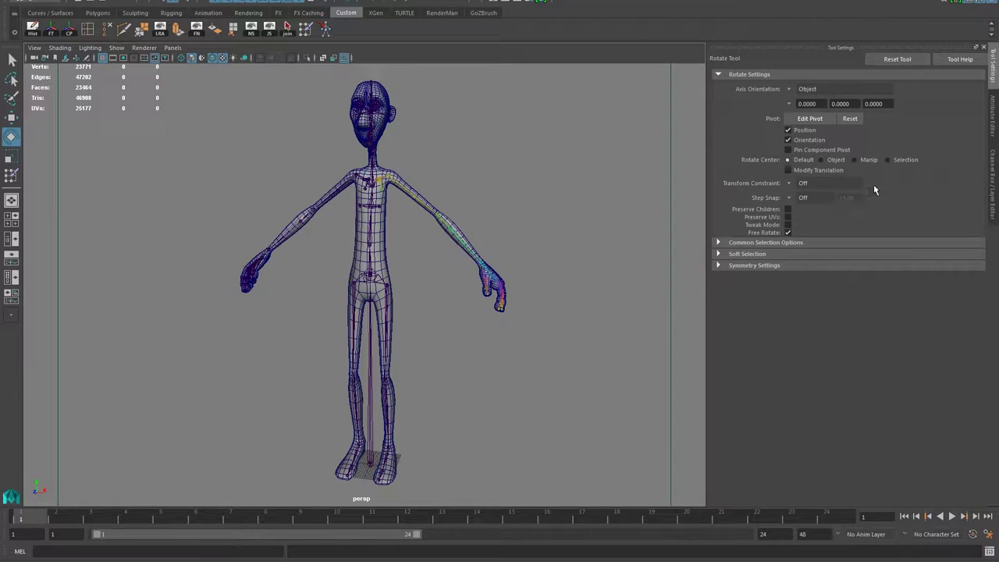
Show the channel values and rotate the leftHip joint to about -72.3 in Y, lifting the leg sideways
{"action": "left_click", "coordinate": [991, 125]}
{"action": "left_click", "coordinate": [992, 183]}
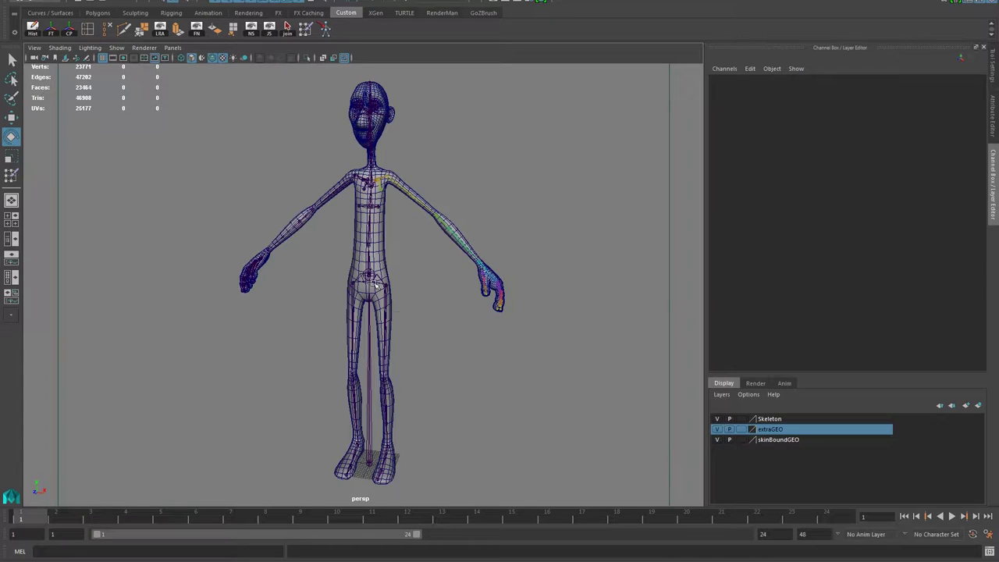
{"action": "left_click", "coordinate": [375, 255]}
{"action": "right_click_drag", "start_coordinate": [341, 336], "coordinate": [535, 310], "text": "alt"}
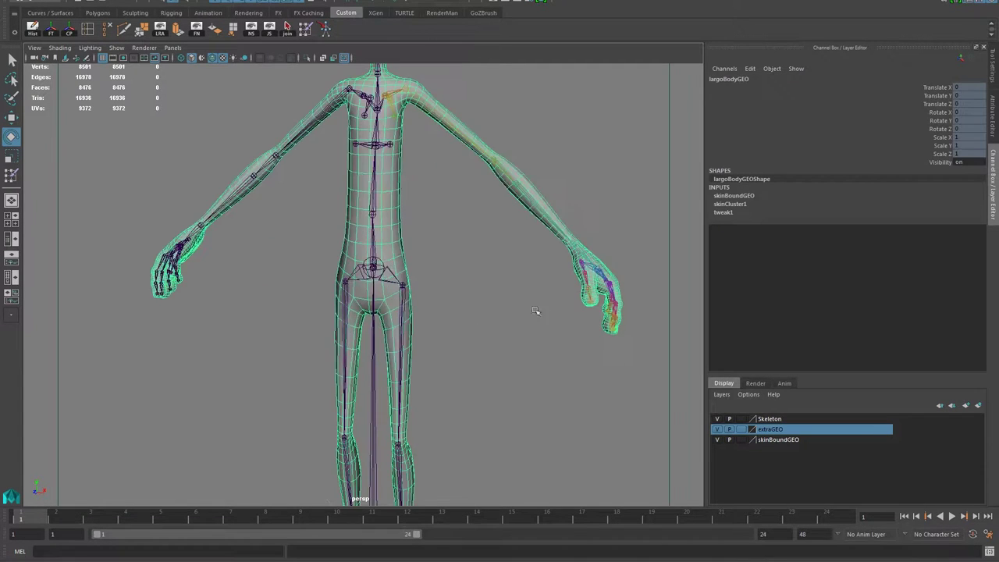
{"action": "left_click", "coordinate": [404, 312]}
{"action": "middle_click_drag", "start_coordinate": [414, 329], "coordinate": [436, 280], "text": "alt"}
{"action": "left_click_drag", "start_coordinate": [467, 226], "coordinate": [424, 175]}
{"action": "middle_click_drag", "start_coordinate": [380, 438], "coordinate": [401, 364], "text": "alt"}
{"action": "scroll", "coordinate": [405, 268], "scroll_direction": "up", "scroll_amount": 2}
{"action": "scroll", "coordinate": [401, 364], "scroll_direction": "down", "scroll_amount": 3}
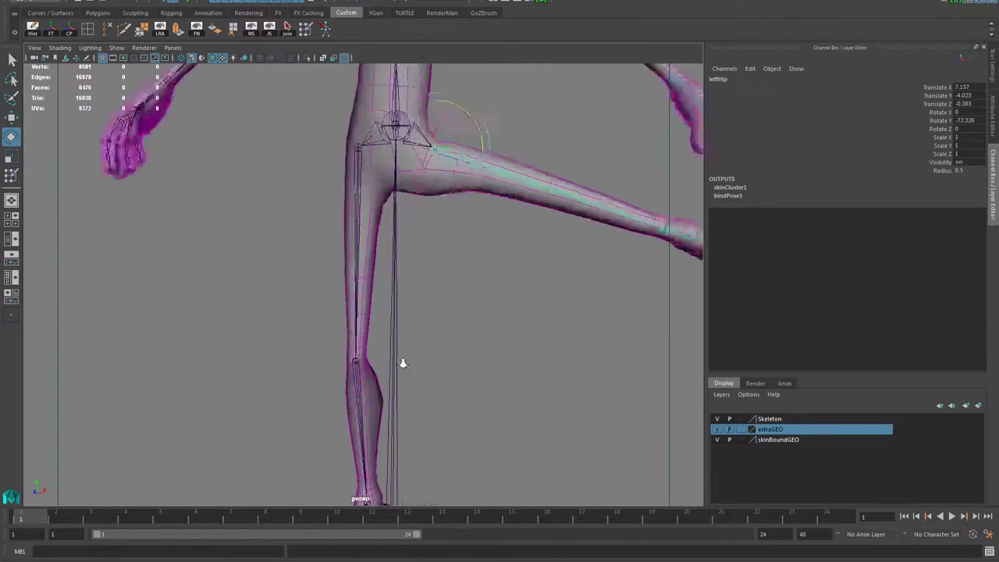
Reactivate Paint Skin Weights on the body mesh and display the tool's settings
{"action": "left_click", "coordinate": [363, 220]}
{"action": "left_click", "coordinate": [310, 32]}
{"action": "left_click_drag", "start_coordinate": [296, 323], "coordinate": [263, 305], "text": "alt"}
{"action": "middle_click_drag", "start_coordinate": [288, 339], "coordinate": [265, 293], "text": "alt"}
{"action": "left_click_drag", "start_coordinate": [265, 293], "coordinate": [326, 289], "text": "alt"}
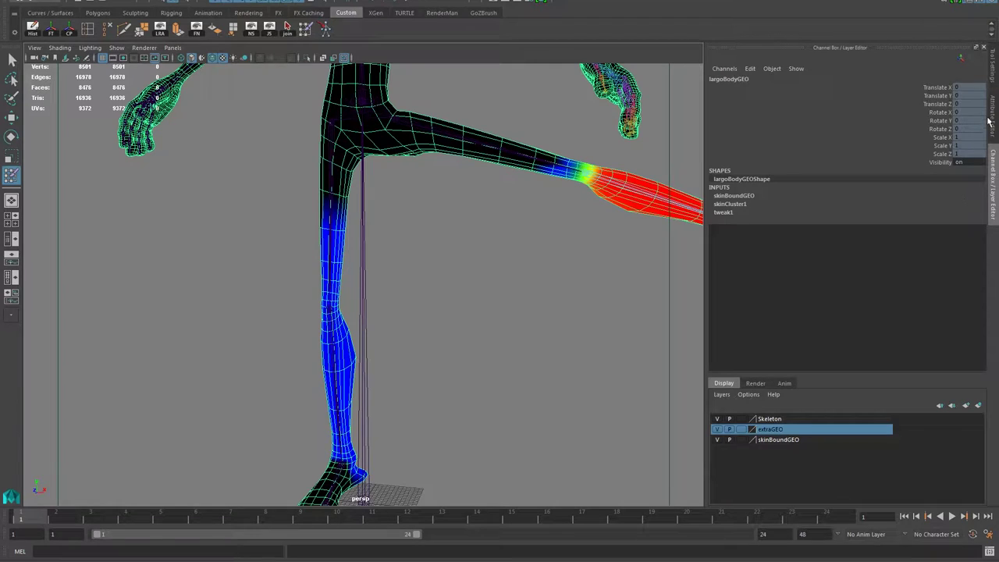
{"action": "left_click", "coordinate": [994, 75]}
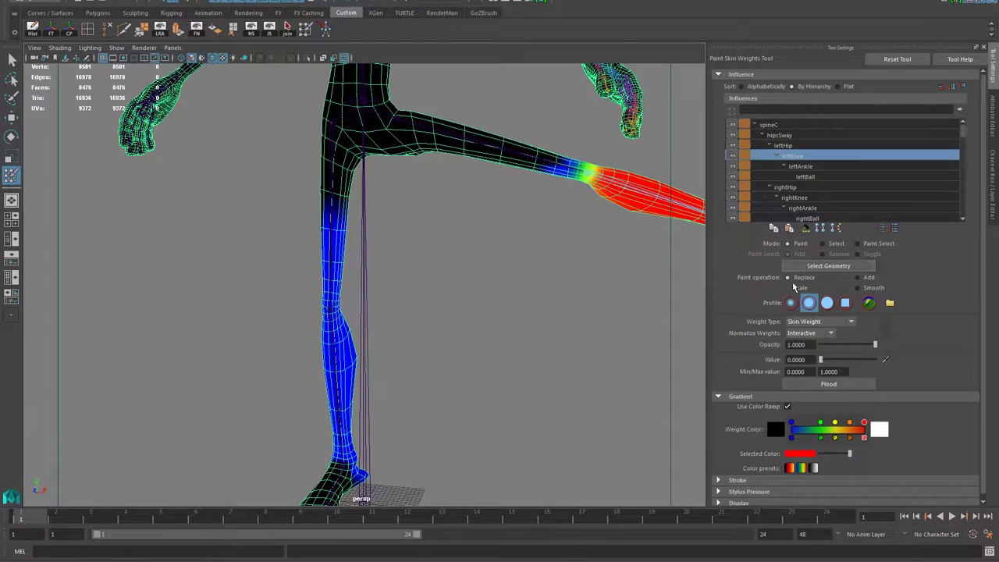
Examine the leftKnee influence on the right leg and collapse the leftKnee branch in the influence hierarchy
{"action": "middle_click_drag", "start_coordinate": [303, 409], "coordinate": [330, 314], "text": "alt"}
{"action": "right_click_drag", "start_coordinate": [330, 314], "coordinate": [348, 357], "text": "alt"}
{"action": "middle_click_drag", "start_coordinate": [355, 369], "coordinate": [350, 382], "text": "alt"}
{"action": "right_click_drag", "start_coordinate": [351, 382], "coordinate": [340, 435], "text": "alt"}
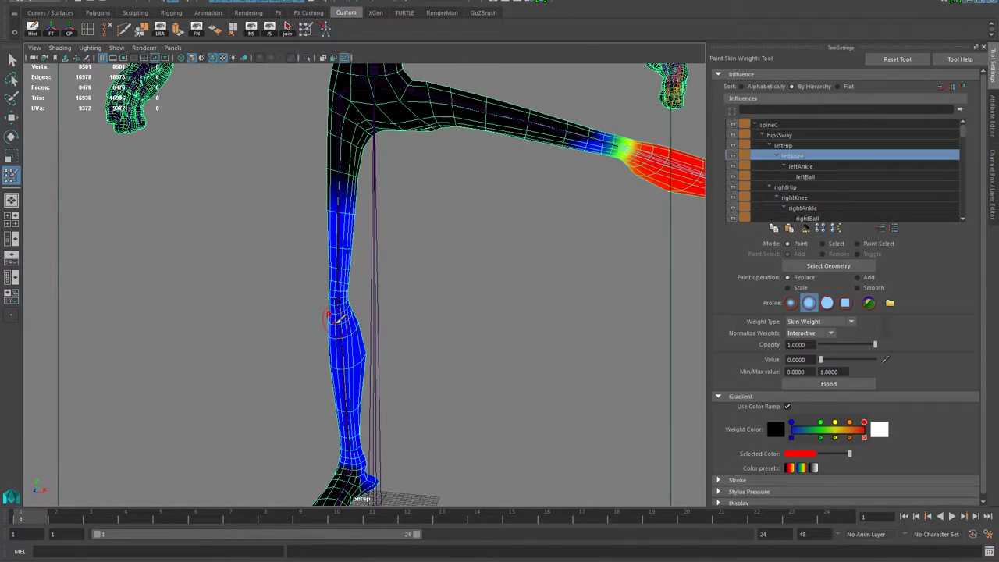
{"action": "left_click", "coordinate": [776, 156]}
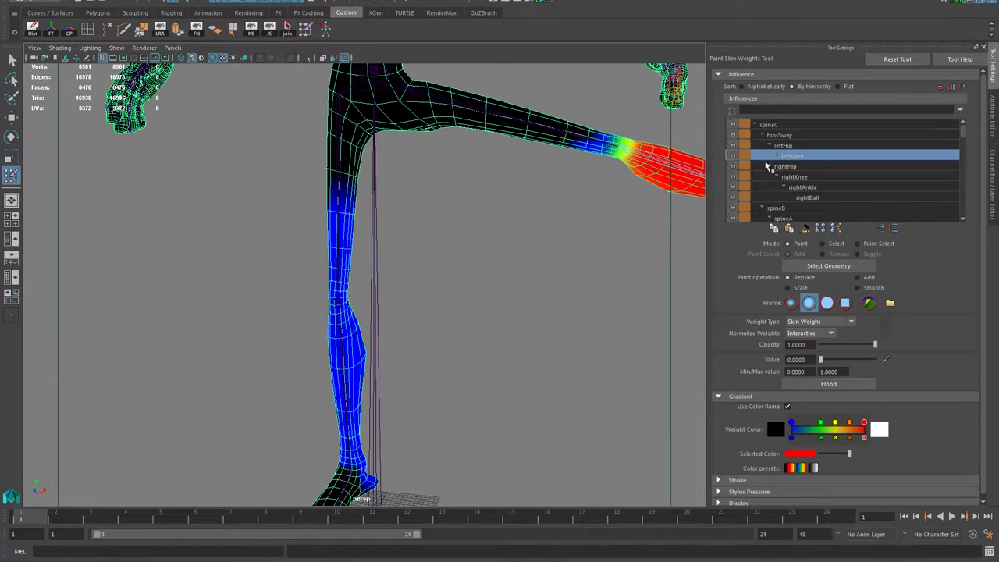
Choose the rightKnee influence and set the paint operation to Add with a value of 0.1
{"action": "left_click", "coordinate": [791, 168]}
{"action": "left_click", "coordinate": [794, 156]}
{"action": "left_click", "coordinate": [796, 177]}
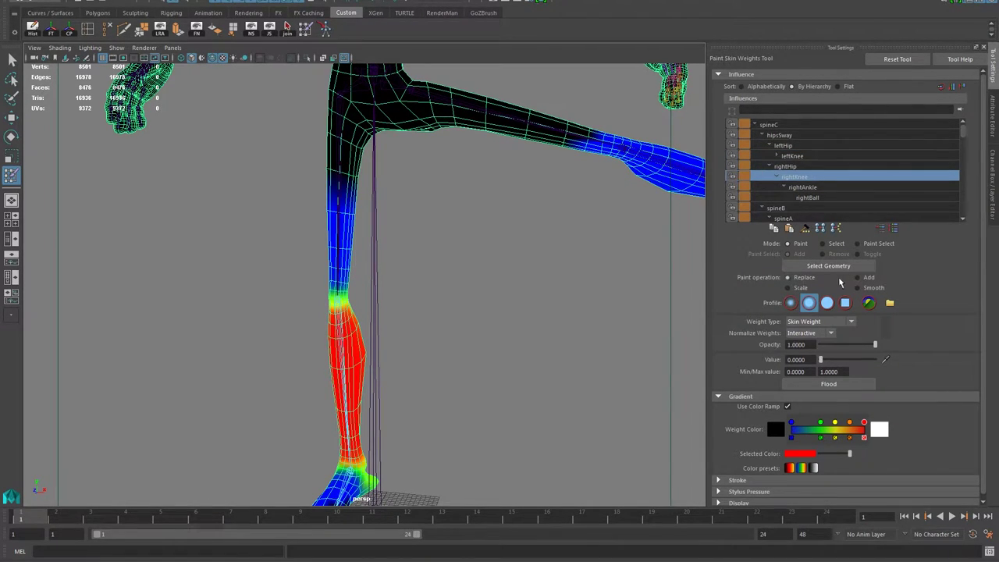
{"action": "left_click_drag", "start_coordinate": [826, 360], "coordinate": [828, 360]}
{"action": "key", "text": "BackSpace"}
Paint added rightKnee weight over the right lower leg from the knee to the ankle on all sides
{"action": "left_click_drag", "start_coordinate": [362, 382], "coordinate": [342, 270], "text": "alt"}
{"action": "mouse_move", "coordinate": [365, 237]}
{"action": "left_mouse_down"}
{"action": "mouse_move", "coordinate": [366, 331]}
{"action": "mouse_move", "coordinate": [372, 300]}
{"action": "mouse_move", "coordinate": [347, 281]}
{"action": "mouse_move", "coordinate": [364, 276]}
{"action": "mouse_move", "coordinate": [353, 217]}
{"action": "mouse_move", "coordinate": [368, 228]}
{"action": "mouse_move", "coordinate": [271, 260]}
{"action": "left_mouse_up"}
{"action": "mouse_move", "coordinate": [352, 224]}
{"action": "left_mouse_down"}
{"action": "mouse_move", "coordinate": [376, 211]}
{"action": "mouse_move", "coordinate": [343, 228]}
{"action": "left_mouse_up"}
{"action": "mouse_move", "coordinate": [355, 234]}
{"action": "left_mouse_down", "text": "alt"}
{"action": "mouse_move", "coordinate": [297, 251]}
{"action": "mouse_move", "coordinate": [368, 261]}
{"action": "mouse_move", "coordinate": [370, 291]}
{"action": "left_mouse_up", "text": "alt"}
{"action": "mouse_move", "coordinate": [379, 348]}
{"action": "left_mouse_down"}
{"action": "mouse_move", "coordinate": [356, 401]}
{"action": "mouse_move", "coordinate": [363, 381]}
{"action": "left_mouse_up"}
{"action": "mouse_move", "coordinate": [390, 274]}
{"action": "left_mouse_down", "text": "alt"}
{"action": "mouse_move", "coordinate": [322, 277]}
{"action": "mouse_move", "coordinate": [392, 216]}
{"action": "mouse_move", "coordinate": [409, 248]}
{"action": "mouse_move", "coordinate": [361, 386]}
{"action": "left_mouse_up", "text": "alt"}
{"action": "left_click_drag", "start_coordinate": [378, 228], "coordinate": [382, 223]}
{"action": "left_click_drag", "start_coordinate": [380, 292], "coordinate": [492, 315], "text": "alt"}
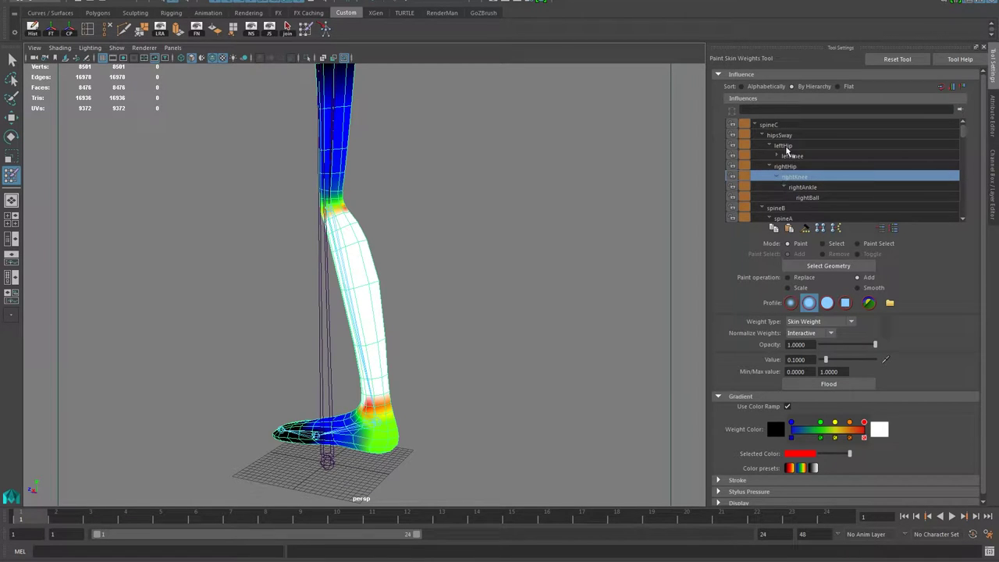
Examine the leftHip, leftKnee and rightHip influences on both legs and the pelvis for stray weighting
{"action": "left_click", "coordinate": [787, 148]}
{"action": "right_click_drag", "start_coordinate": [393, 199], "coordinate": [301, 216], "text": "alt"}
{"action": "left_click_drag", "start_coordinate": [301, 215], "coordinate": [410, 233], "text": "alt"}
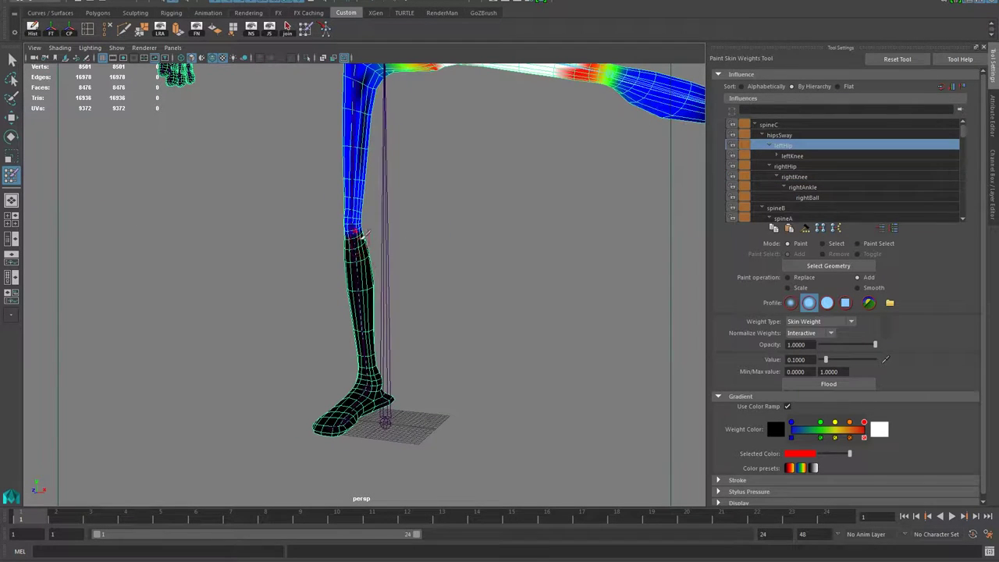
{"action": "middle_click_drag", "start_coordinate": [465, 213], "coordinate": [457, 244], "text": "alt"}
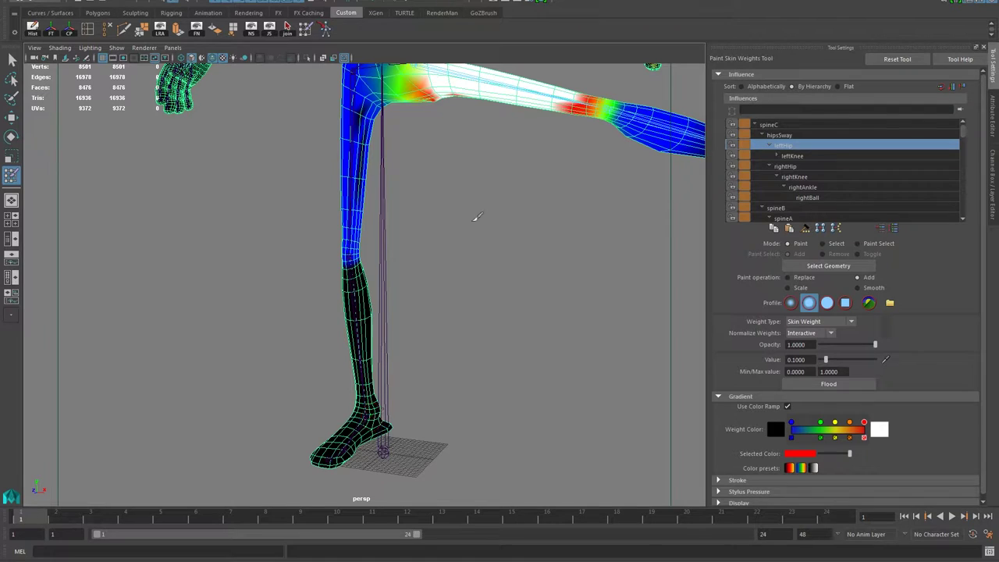
{"action": "middle_click_drag", "start_coordinate": [444, 301], "coordinate": [427, 403], "text": "alt"}
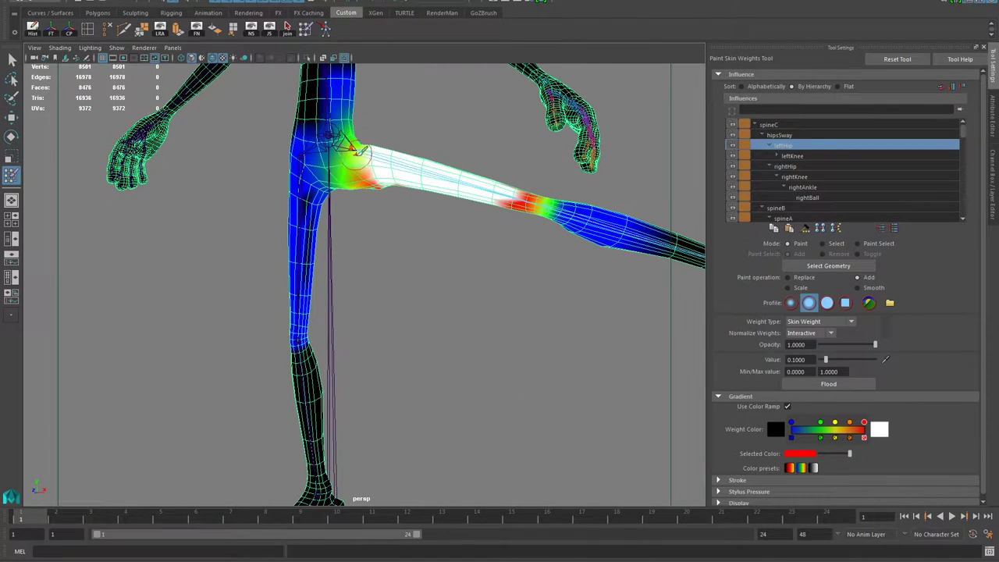
{"action": "left_click", "coordinate": [790, 156]}
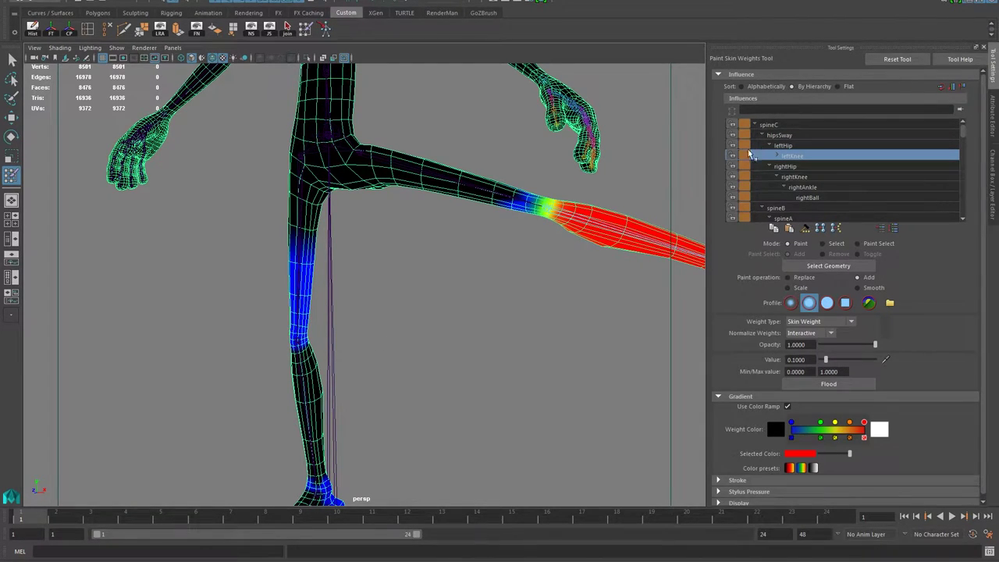
{"action": "left_click", "coordinate": [787, 167]}
{"action": "middle_click_drag", "start_coordinate": [319, 291], "coordinate": [343, 310], "text": "alt"}
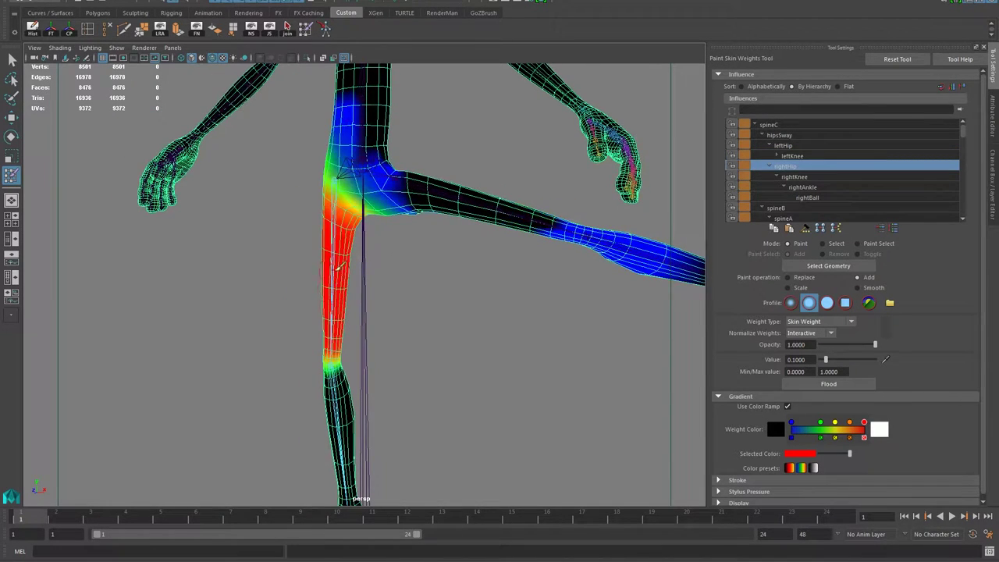
{"action": "left_click_drag", "start_coordinate": [327, 304], "coordinate": [365, 258], "text": "alt"}
{"action": "left_click_drag", "start_coordinate": [387, 312], "coordinate": [300, 190], "text": "alt"}
{"action": "left_click_drag", "start_coordinate": [374, 248], "coordinate": [387, 312], "text": "alt"}
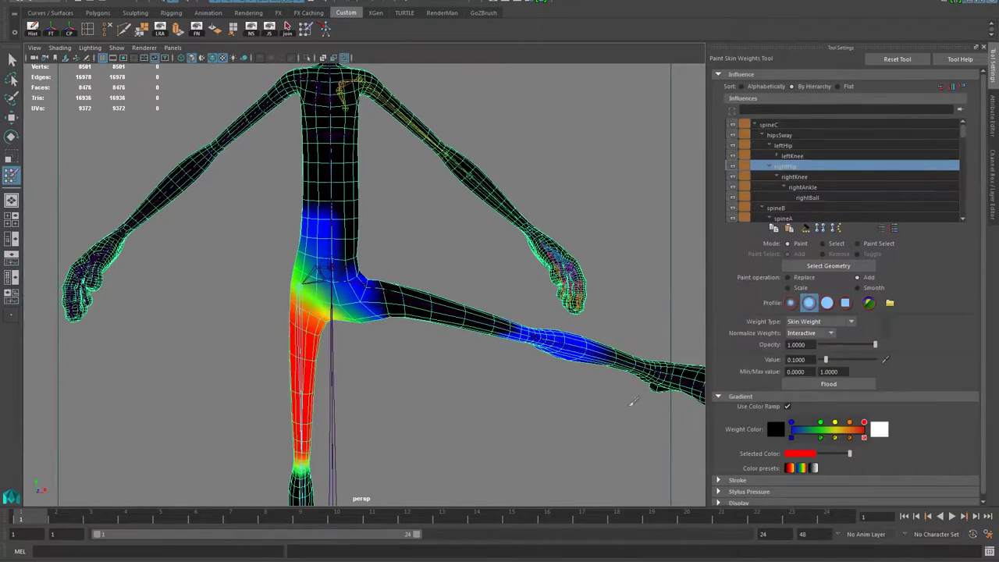
Select the leftHip joint and return the skeleton to its bind pose
{"action": "key", "text": "w"}
{"action": "left_click", "coordinate": [362, 287]}
{"action": "left_click", "coordinate": [306, 29]}
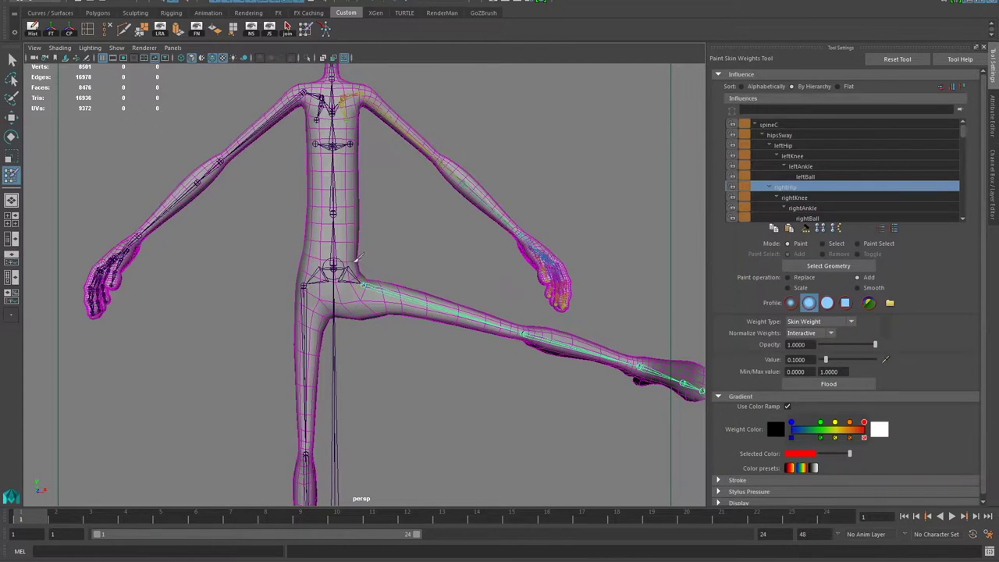
{"action": "left_click", "coordinate": [324, 29]}
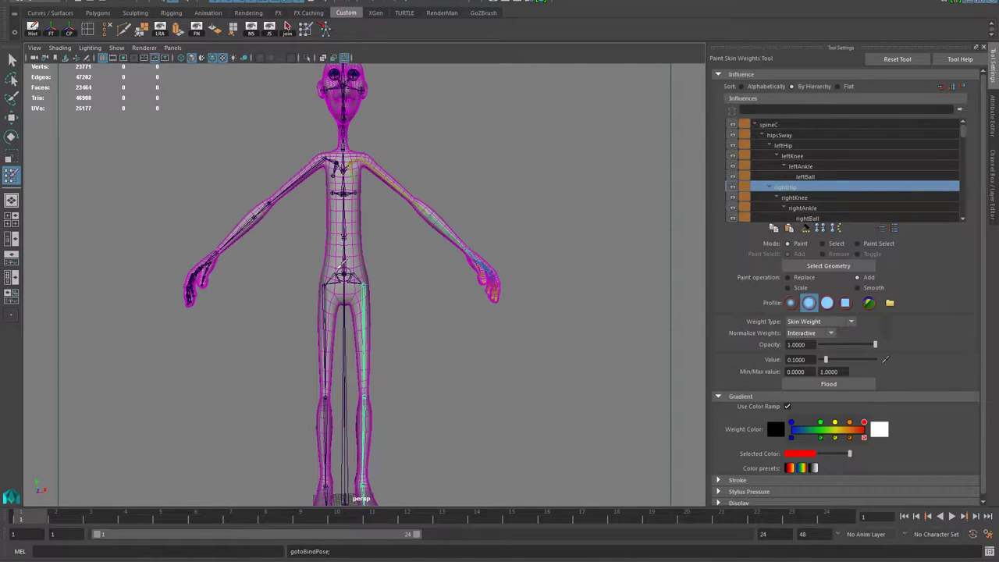
Leave weight painting for the Move tool, clear the selection and display the channel and layer settings
{"action": "key", "text": "w"}
{"action": "right_click_drag", "start_coordinate": [277, 295], "coordinate": [230, 286], "text": "alt"}
{"action": "left_click", "coordinate": [305, 305]}
{"action": "left_click", "coordinate": [992, 113]}
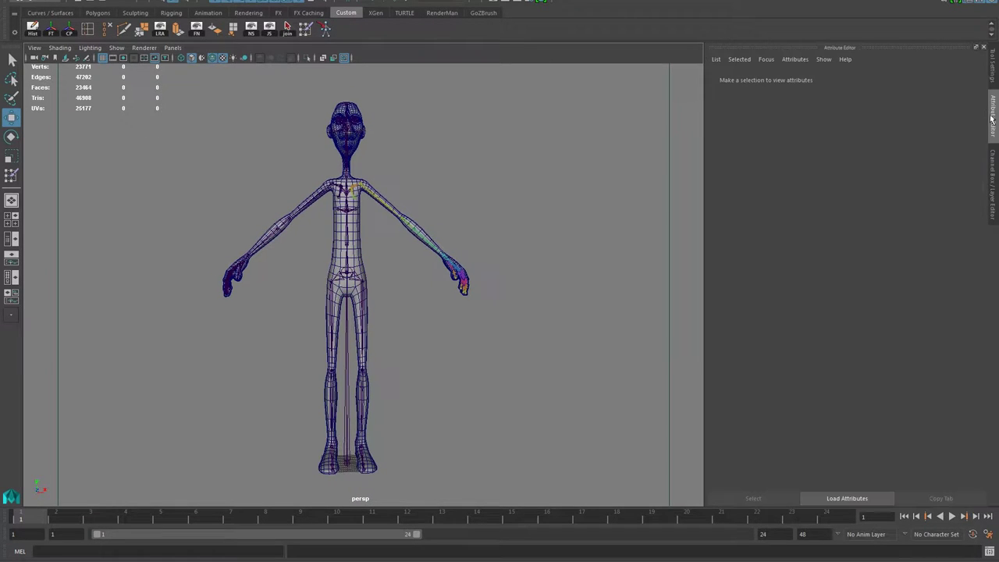
{"action": "left_click", "coordinate": [993, 191]}
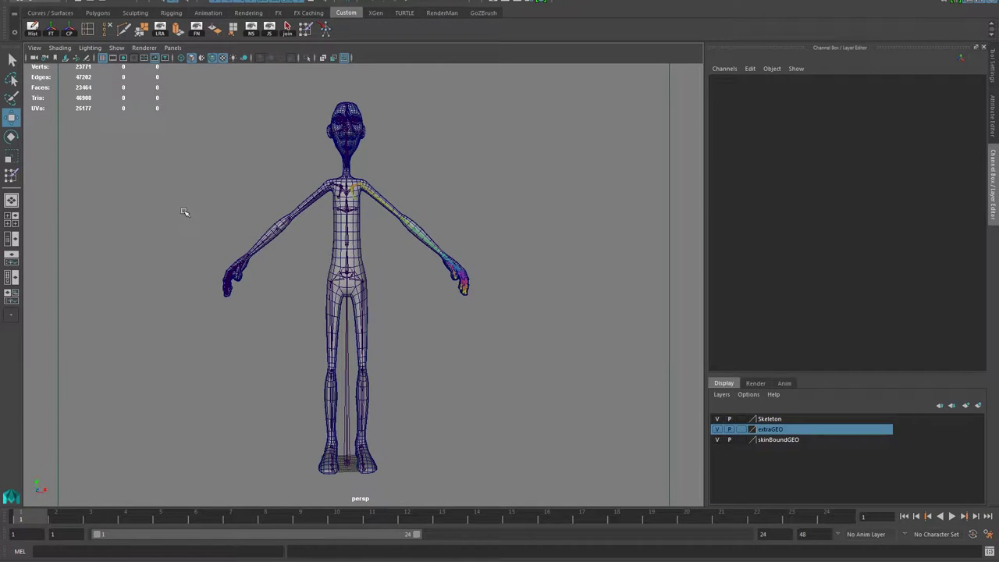
Hide the joints in the perspective view
{"action": "left_click", "coordinate": [90, 49]}
{"action": "mouse_move", "coordinate": [72, 50]}
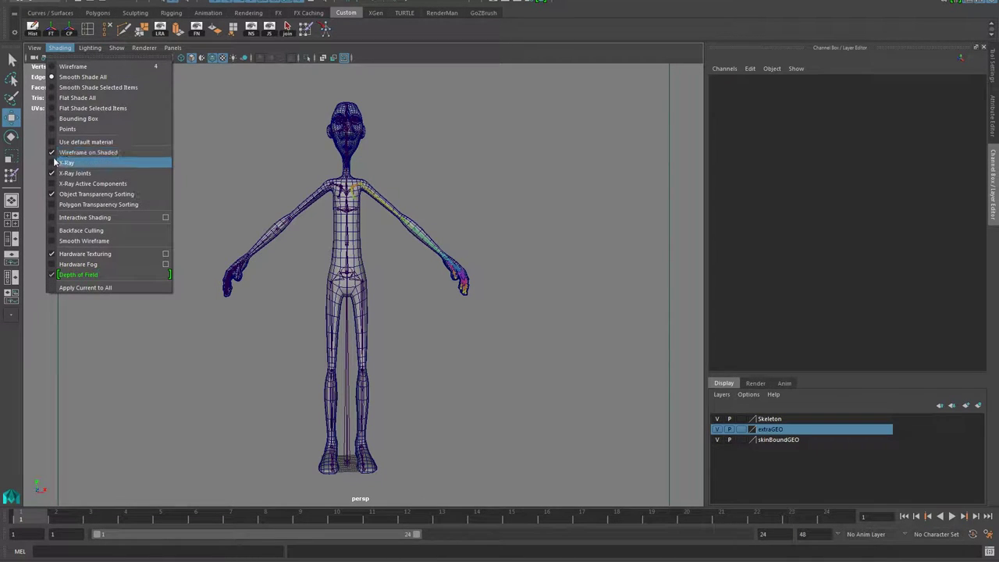
{"action": "mouse_move", "coordinate": [114, 50]}
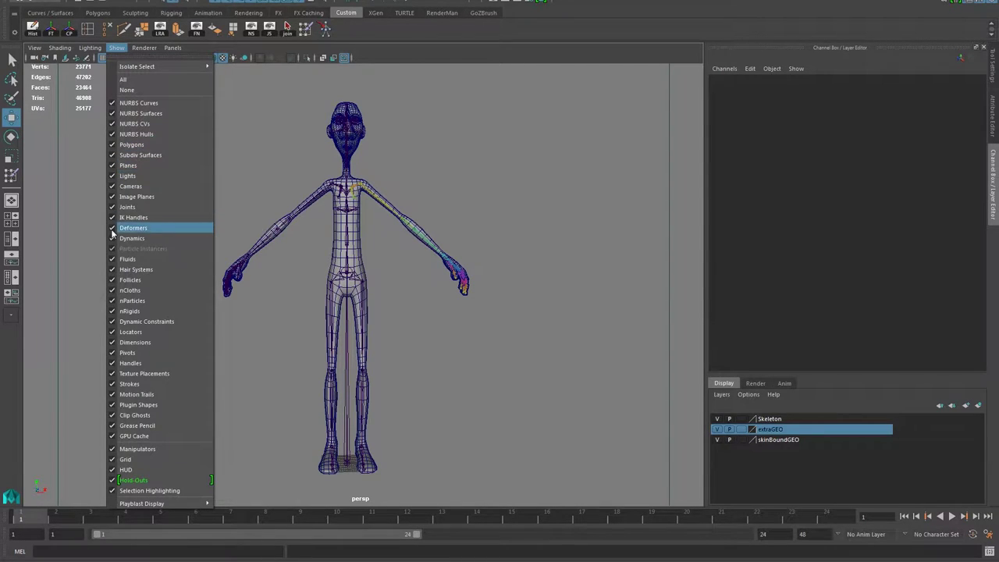
{"action": "left_click", "coordinate": [113, 208]}
{"action": "right_click_drag", "start_coordinate": [269, 251], "coordinate": [154, 260], "text": "alt"}
Switch to the full front view, hide the joints there and bring the whole character into view
{"action": "left_click", "coordinate": [11, 222]}
{"action": "key", "text": "space"}
{"action": "right_click_drag", "start_coordinate": [297, 367], "coordinate": [64, 75], "text": "alt"}
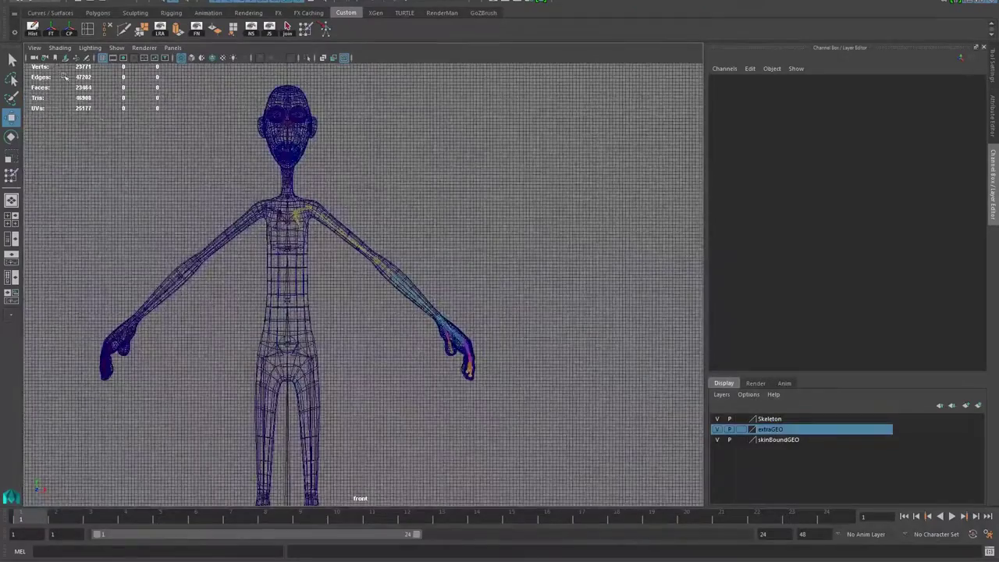
{"action": "left_click", "coordinate": [116, 48]}
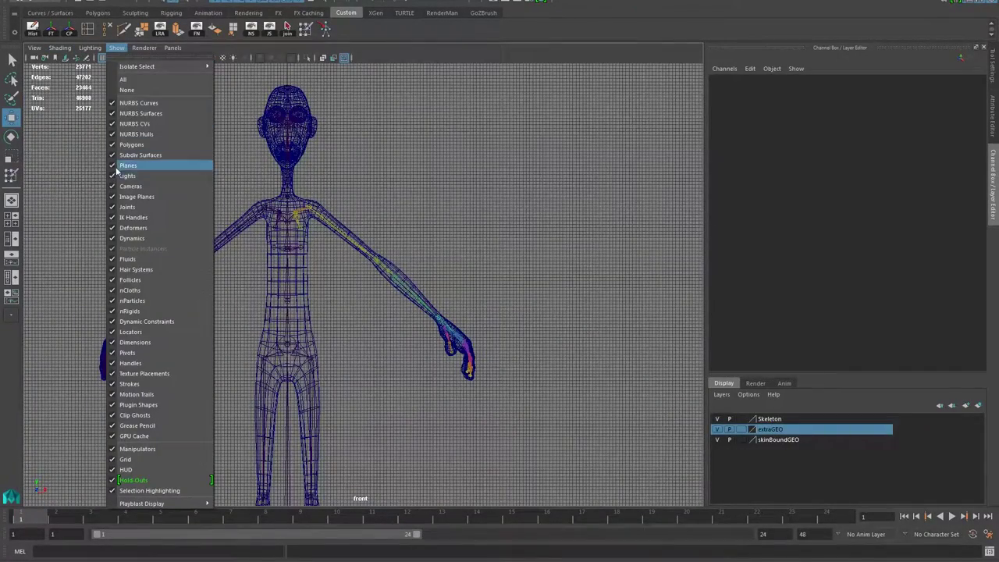
{"action": "left_click", "coordinate": [117, 206]}
{"action": "scroll", "coordinate": [162, 216], "scroll_direction": "down", "scroll_amount": 2}
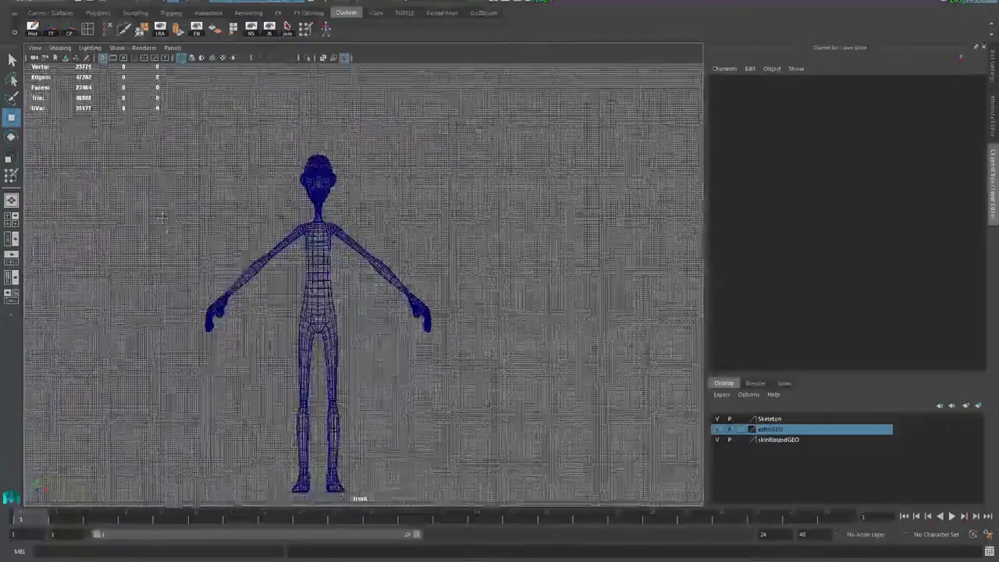
Enter vertex mode on the body mesh and select all vertices on the character's right half
{"action": "right_click_drag", "start_coordinate": [319, 219], "coordinate": [361, 244]}
{"action": "right_click_drag", "start_coordinate": [322, 201], "coordinate": [370, 185]}
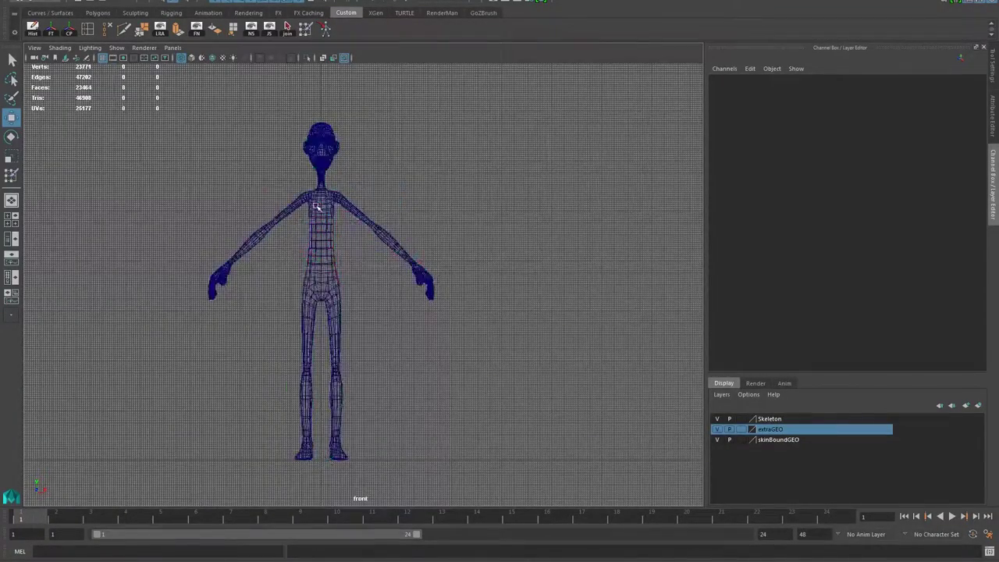
{"action": "left_click", "coordinate": [317, 207]}
{"action": "right_click_drag", "start_coordinate": [318, 209], "coordinate": [273, 205]}
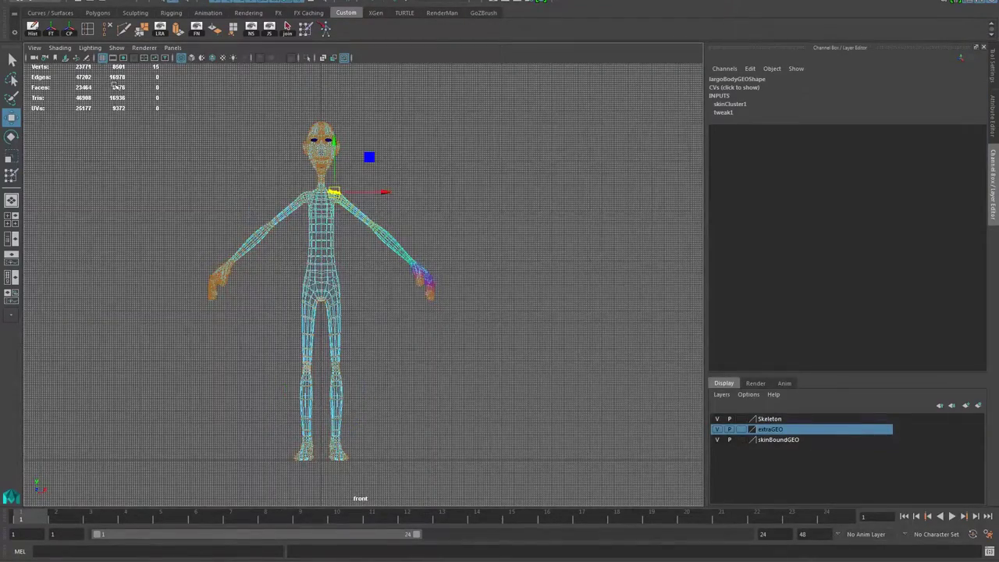
{"action": "left_click_drag", "start_coordinate": [318, 538], "coordinate": [320, 540]}
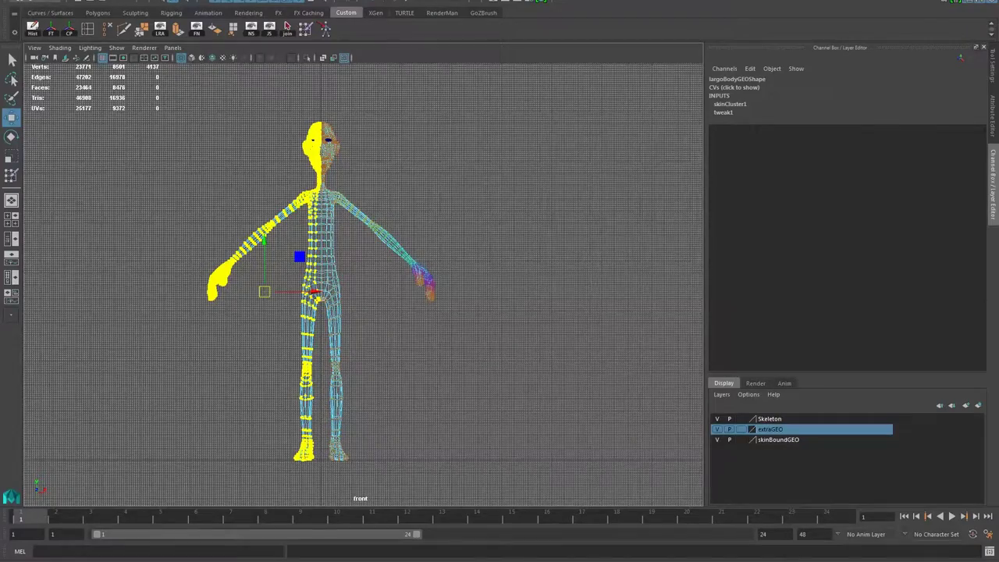
Open the Component Editor with the smooth skin weights of the selected vertices and enlarge it to full screen
{"action": "left_click", "coordinate": [180, 1]}
{"action": "mouse_move", "coordinate": [185, 13]}
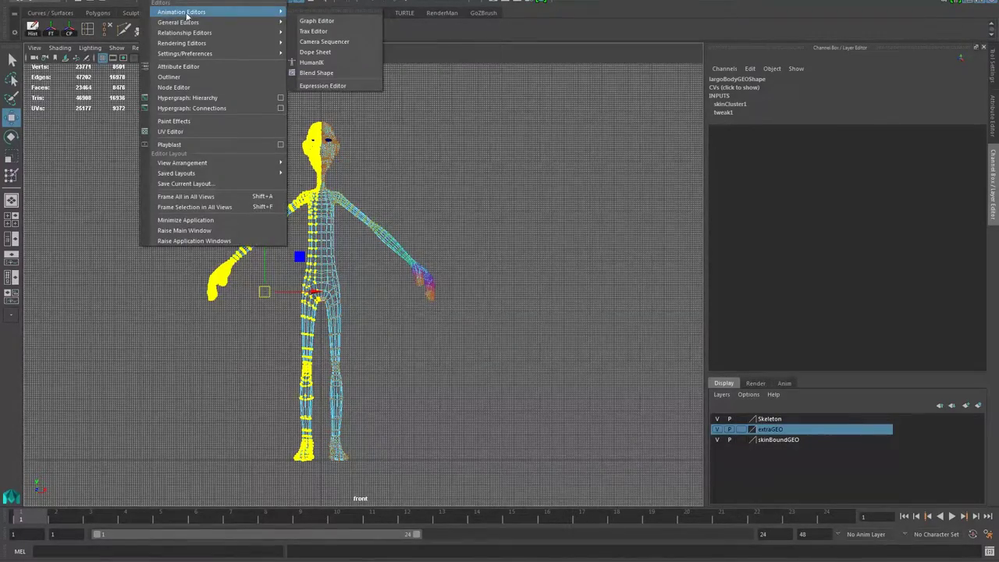
{"action": "mouse_move", "coordinate": [236, 24]}
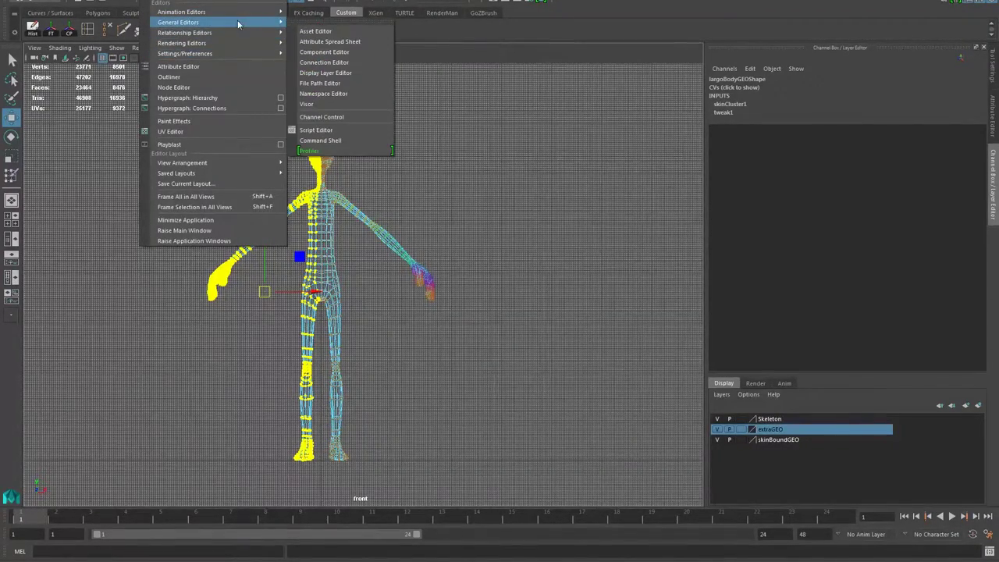
{"action": "left_click", "coordinate": [341, 52]}
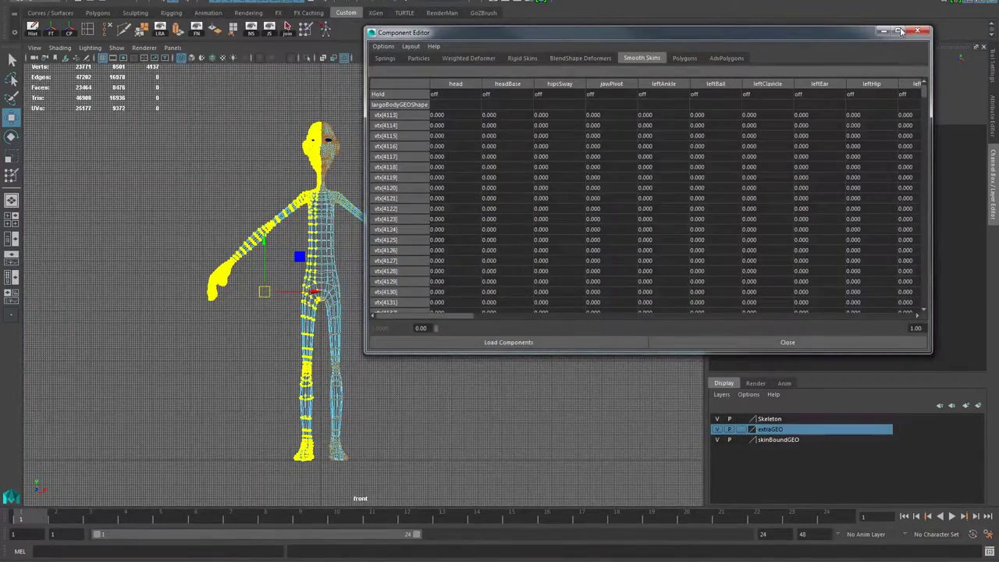
{"action": "left_click", "coordinate": [898, 32]}
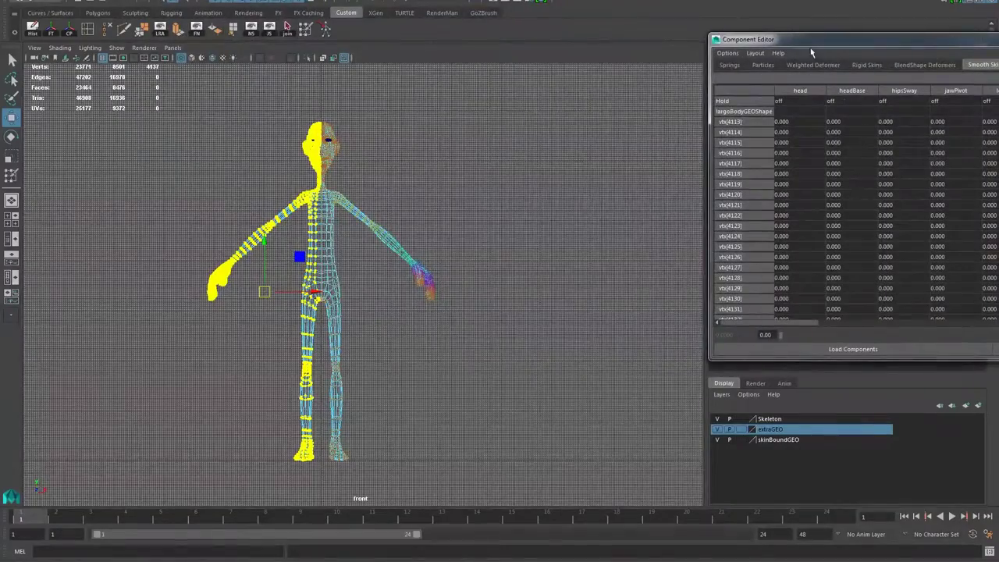
{"action": "left_click_drag", "start_coordinate": [811, 44], "coordinate": [326, 13]}
{"action": "left_click", "coordinate": [754, 9]}
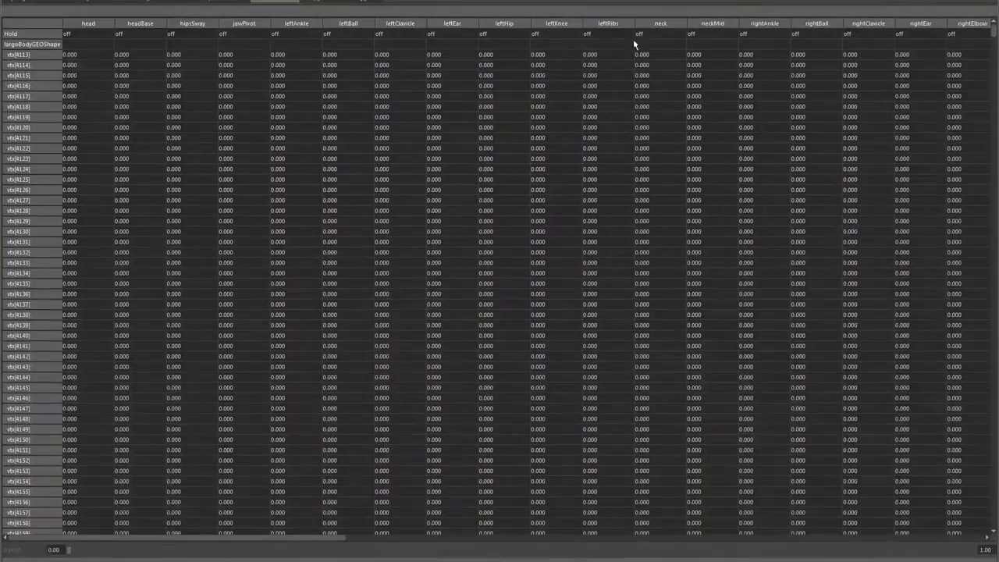
Select the leftEar weight values down to vtx[4331], restore the window size and close the Component Editor
{"action": "left_click_drag", "start_coordinate": [447, 56], "coordinate": [434, 403]}
{"action": "scroll", "coordinate": [446, 437], "scroll_direction": "up", "scroll_amount": 10}
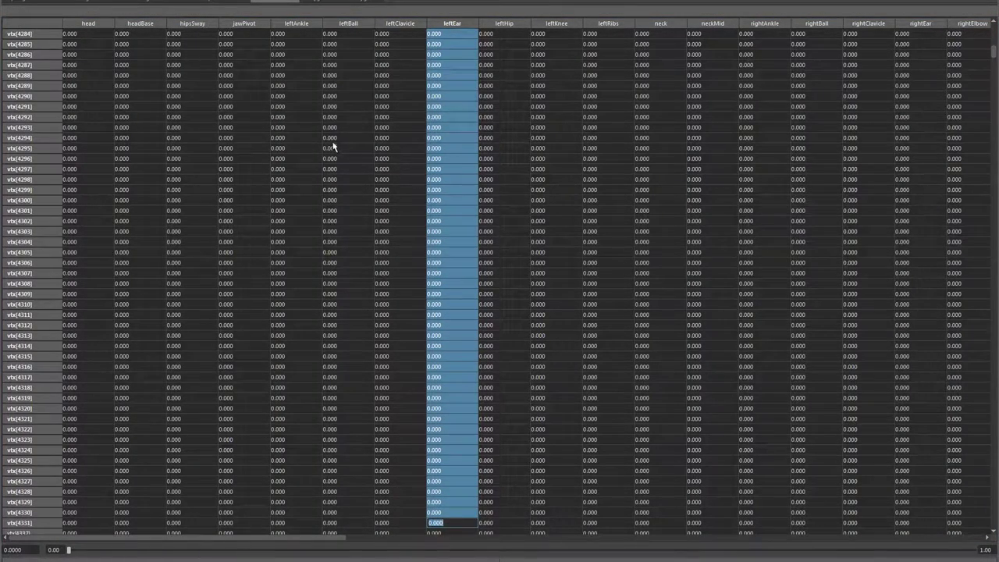
{"action": "mouse_move", "coordinate": [746, 0]}
{"action": "left_mouse_down"}
{"action": "mouse_move", "coordinate": [769, 0]}
{"action": "mouse_move", "coordinate": [757, 1]}
{"action": "left_mouse_up"}
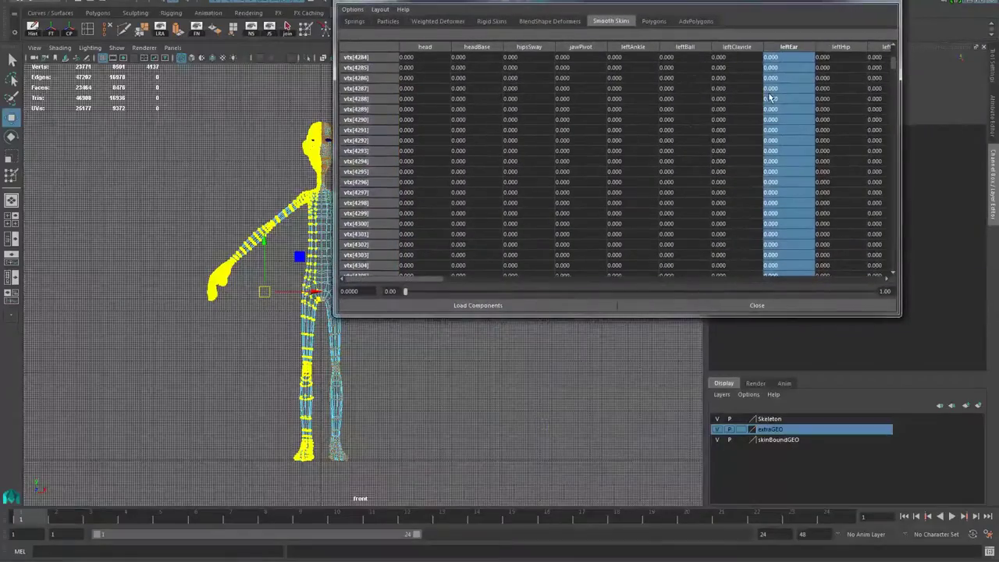
{"action": "left_click", "coordinate": [889, 3]}
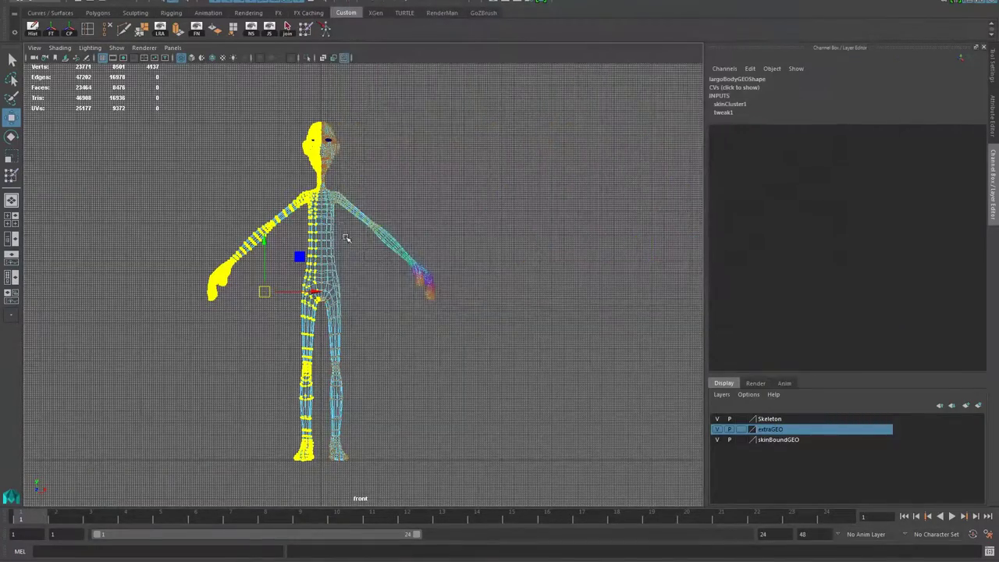
Clear the vertex selection, return to object mode and select the whole body mesh
{"action": "left_click", "coordinate": [261, 170]}
{"action": "left_click", "coordinate": [305, 228]}
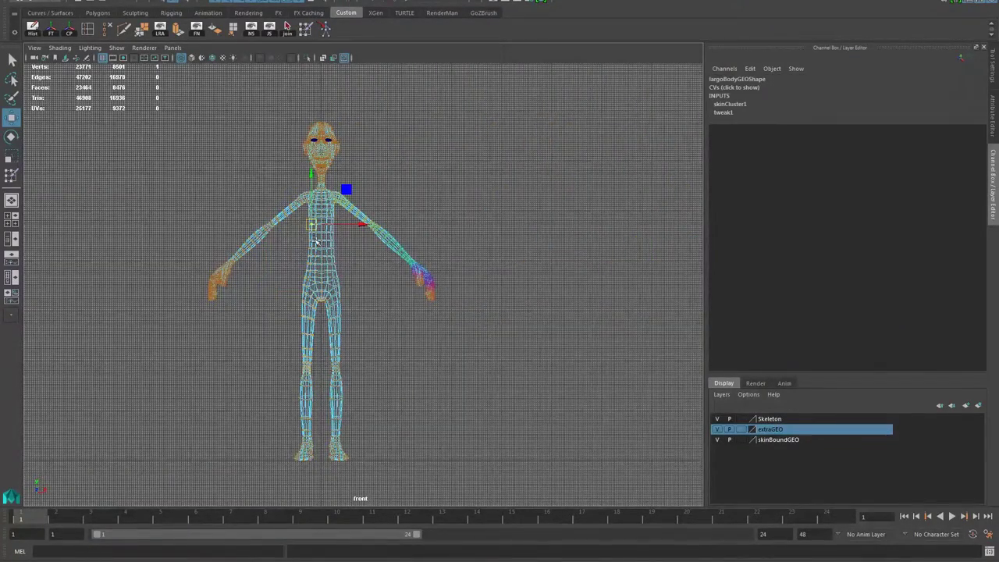
{"action": "right_click_drag", "start_coordinate": [332, 138], "coordinate": [383, 121]}
{"action": "left_click", "coordinate": [318, 192]}
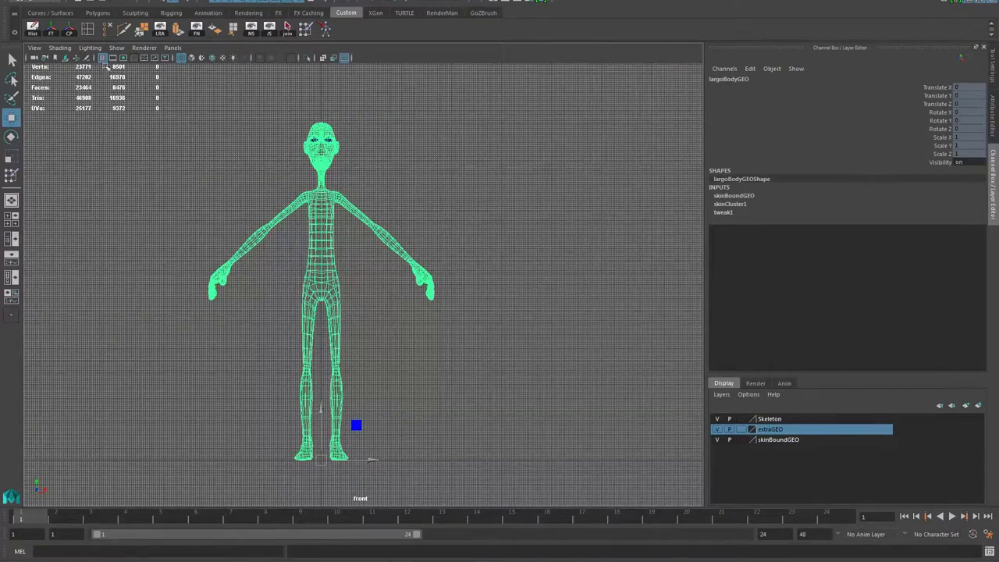
Return to the perspective view, display the joints and frame the selected body mesh
{"action": "left_click", "coordinate": [10, 201]}
{"action": "left_click_drag", "start_coordinate": [311, 222], "coordinate": [220, 202], "text": "alt"}
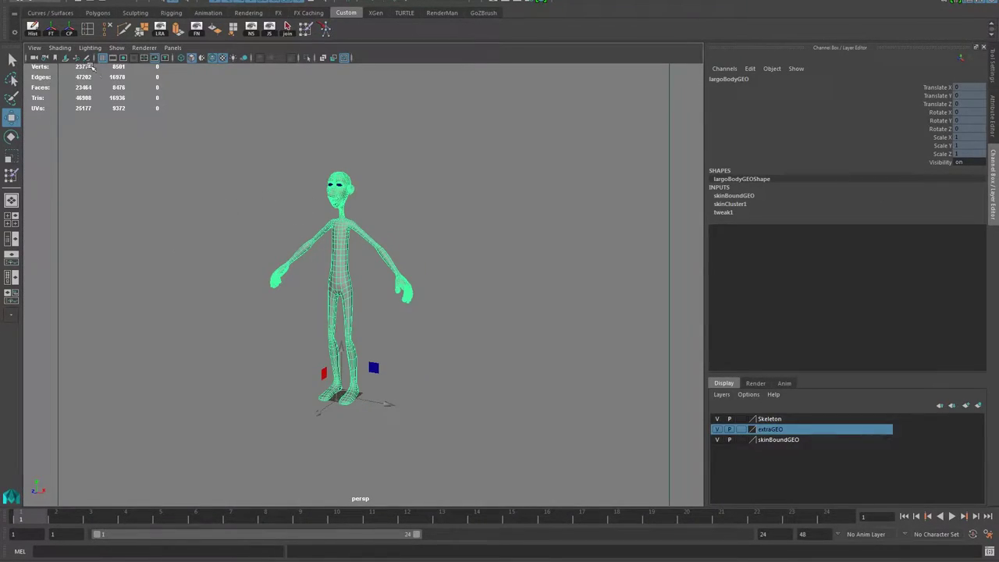
{"action": "left_click", "coordinate": [116, 47]}
{"action": "left_click", "coordinate": [122, 207]}
{"action": "key", "text": "f"}
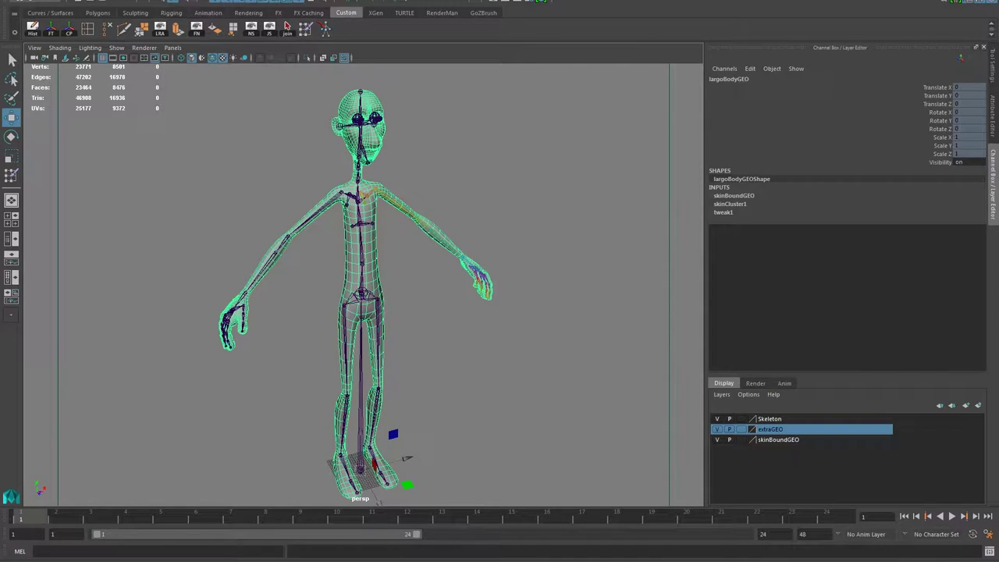
Prune the small skin weights of the body mesh through the Prune Small Weights options
{"action": "left_click", "coordinate": [213, 1]}
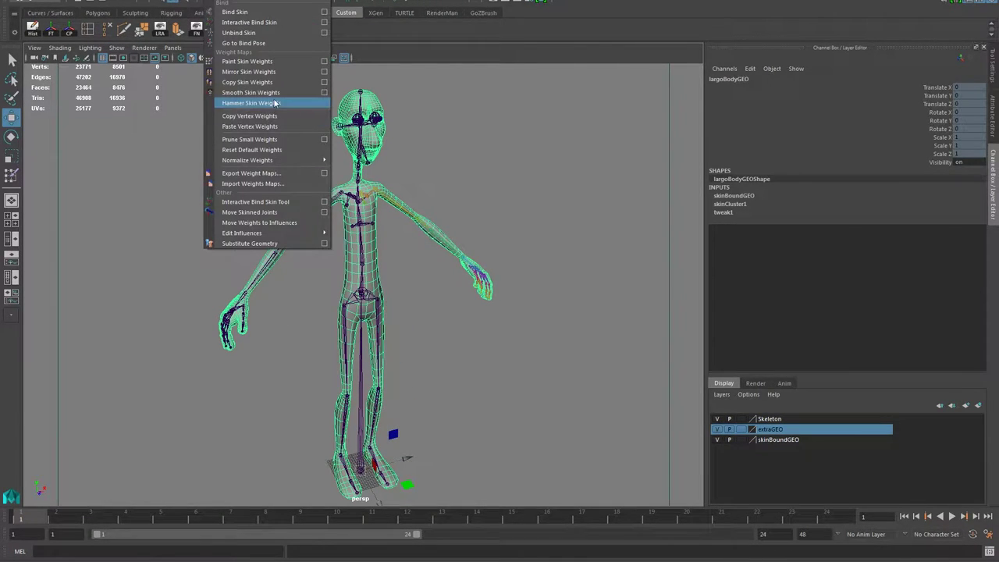
{"action": "mouse_move", "coordinate": [273, 164]}
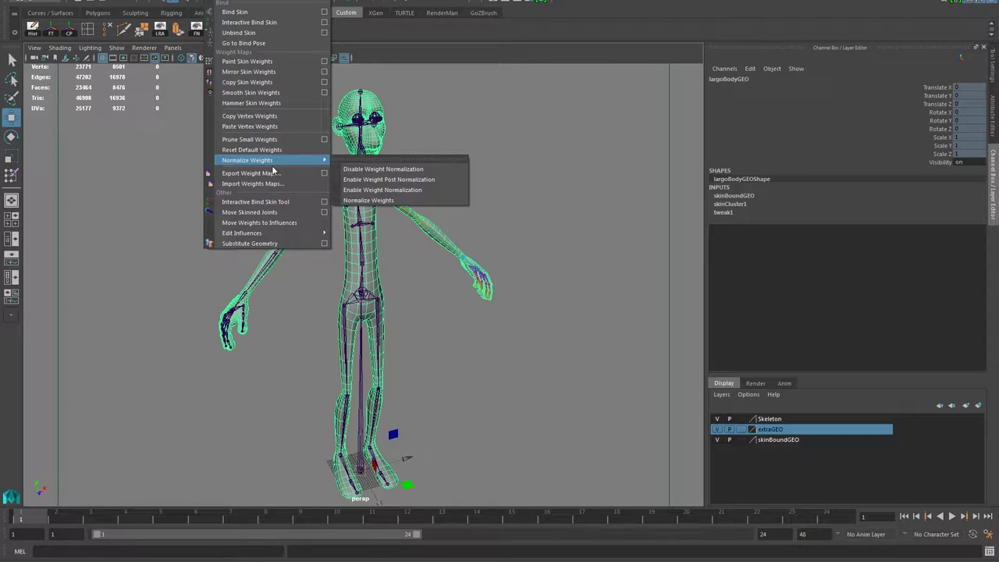
{"action": "left_click", "coordinate": [326, 140]}
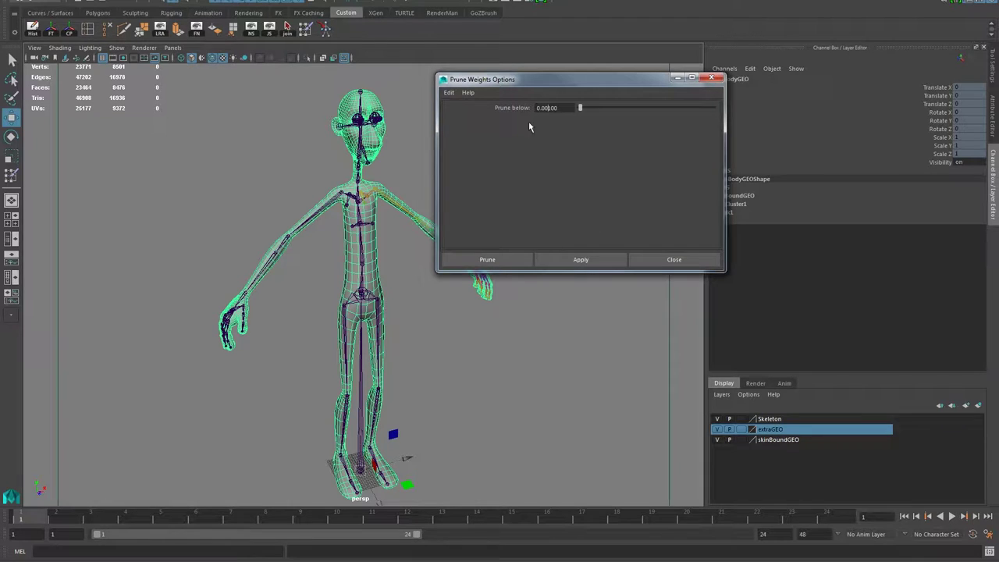
{"action": "left_click", "coordinate": [481, 261]}
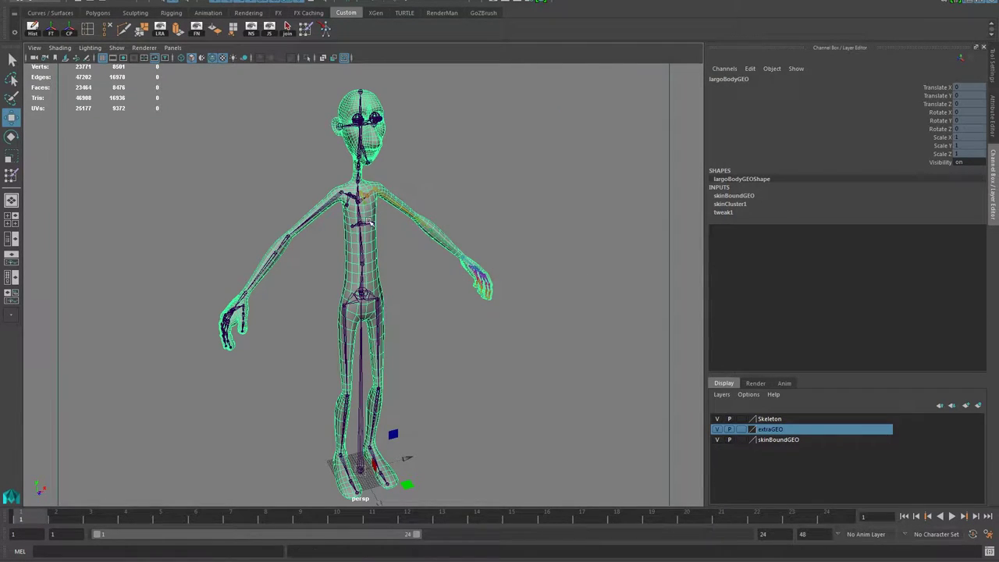
Activate the Paint Skin Weights Tool, show its settings and inspect the leftKnee influence across both legs
{"action": "left_click", "coordinate": [306, 30]}
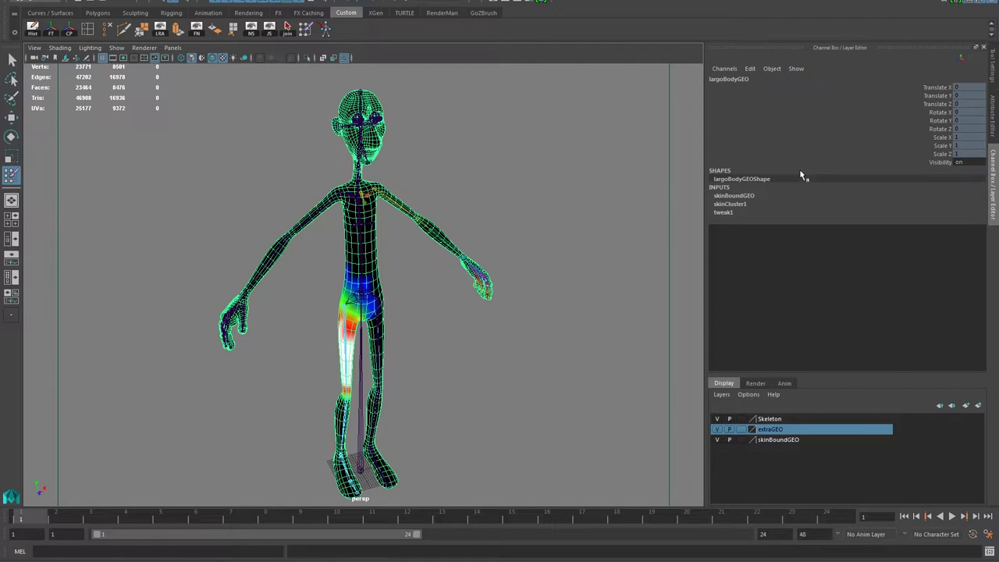
{"action": "left_click", "coordinate": [993, 126]}
{"action": "left_click", "coordinate": [991, 176]}
{"action": "left_click", "coordinate": [993, 74]}
{"action": "left_click", "coordinate": [791, 158]}
{"action": "left_click_drag", "start_coordinate": [479, 366], "coordinate": [402, 355], "text": "alt"}
{"action": "middle_click_drag", "start_coordinate": [402, 355], "coordinate": [441, 286], "text": "alt"}
{"action": "mouse_move", "coordinate": [441, 286]}
{"action": "right_mouse_down", "text": "alt"}
{"action": "mouse_move", "coordinate": [511, 352]}
{"action": "mouse_move", "coordinate": [445, 312]}
{"action": "mouse_move", "coordinate": [425, 337]}
{"action": "right_mouse_up", "text": "alt"}
{"action": "middle_click_drag", "start_coordinate": [424, 337], "coordinate": [428, 313], "text": "alt"}
{"action": "scroll", "coordinate": [427, 313], "scroll_direction": "up", "scroll_amount": 3}
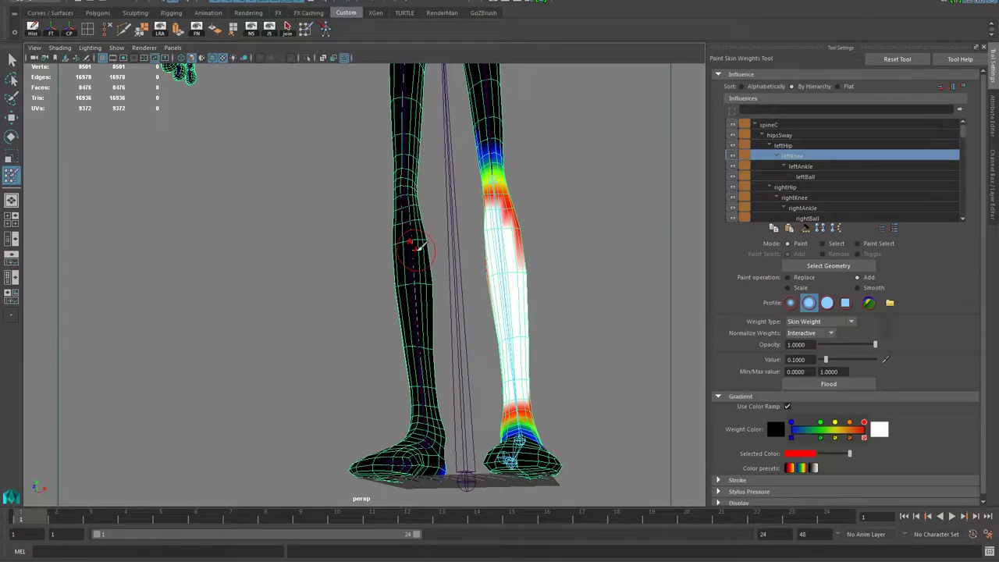
{"action": "left_click_drag", "start_coordinate": [416, 242], "coordinate": [395, 266], "text": "alt"}
{"action": "middle_click_drag", "start_coordinate": [394, 267], "coordinate": [345, 293], "text": "alt"}
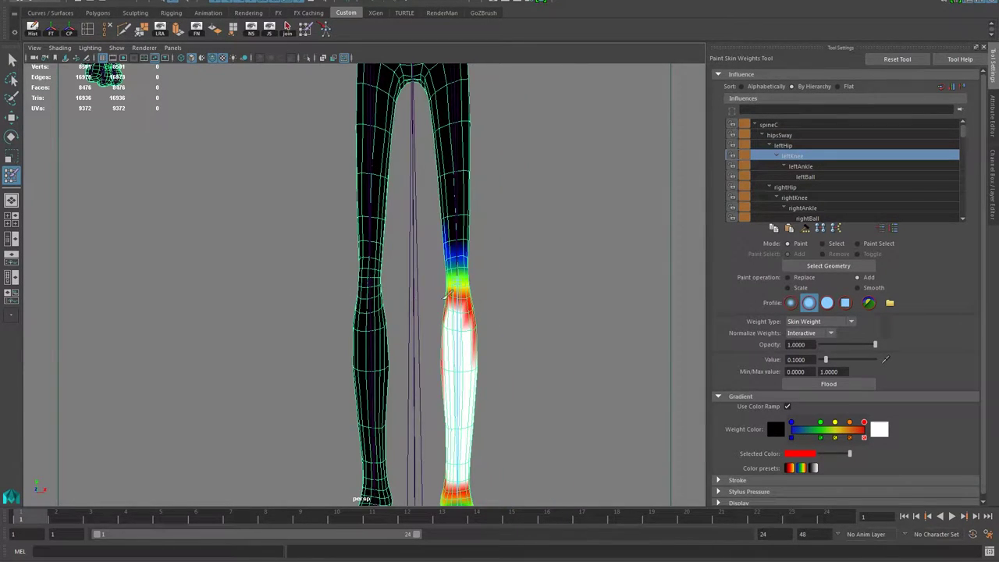
Inspect the leftAnkle influence around the foot and lower leg, then check the hipsSway influence
{"action": "left_click", "coordinate": [801, 169]}
{"action": "right_click_drag", "start_coordinate": [456, 274], "coordinate": [430, 271], "text": "alt"}
{"action": "left_click_drag", "start_coordinate": [429, 271], "coordinate": [297, 321], "text": "alt"}
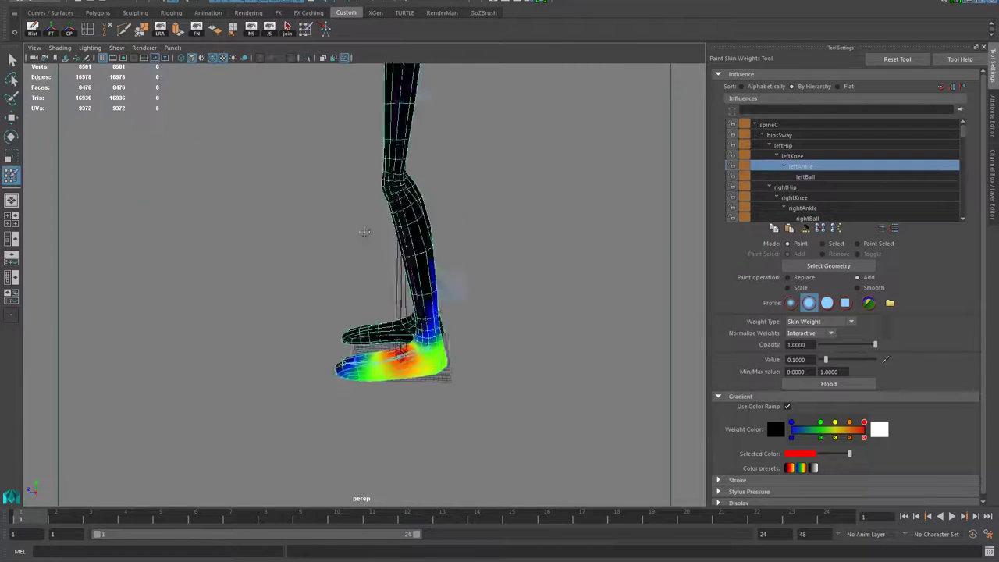
{"action": "middle_click_drag", "start_coordinate": [297, 322], "coordinate": [429, 242], "text": "alt"}
{"action": "right_click_drag", "start_coordinate": [429, 242], "coordinate": [499, 283], "text": "alt"}
{"action": "left_click_drag", "start_coordinate": [496, 282], "coordinate": [515, 281], "text": "alt"}
{"action": "left_click", "coordinate": [780, 136]}
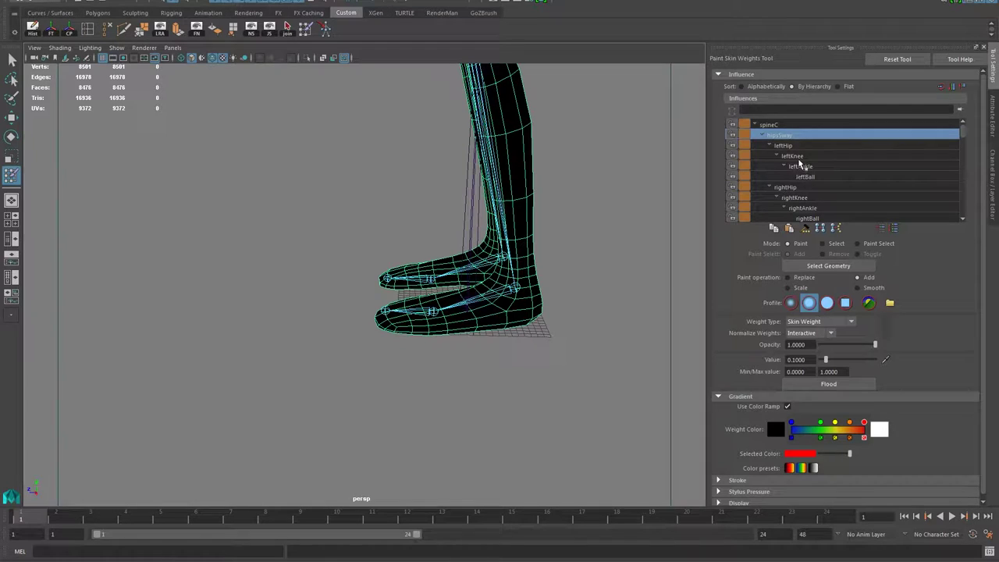
Rotate the left ball joint to bend the toes upward, then reselect the body mesh
{"action": "key", "text": "w"}
{"action": "left_click", "coordinate": [420, 312]}
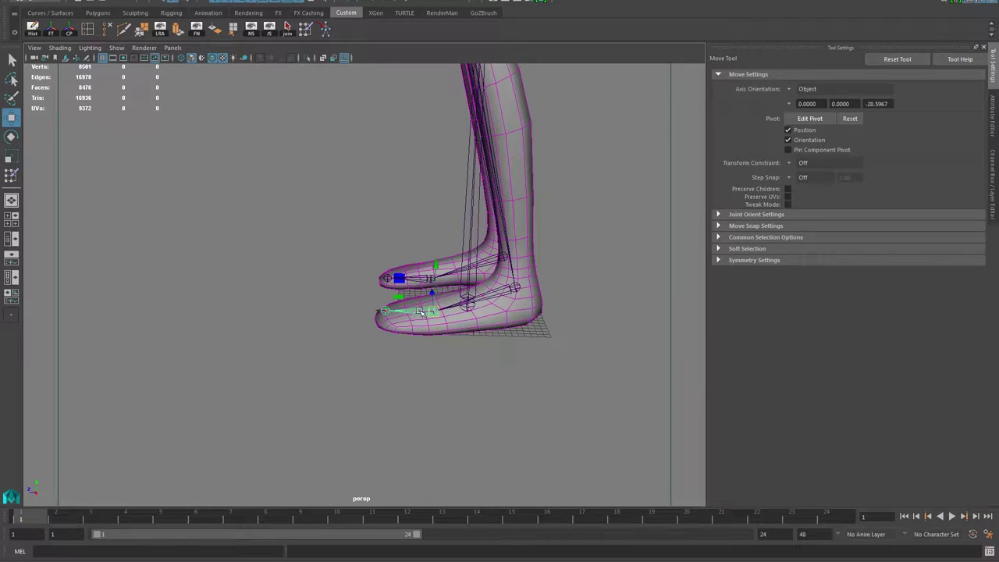
{"action": "key", "text": "e"}
{"action": "left_click_drag", "start_coordinate": [418, 274], "coordinate": [513, 297]}
{"action": "left_click", "coordinate": [480, 314]}
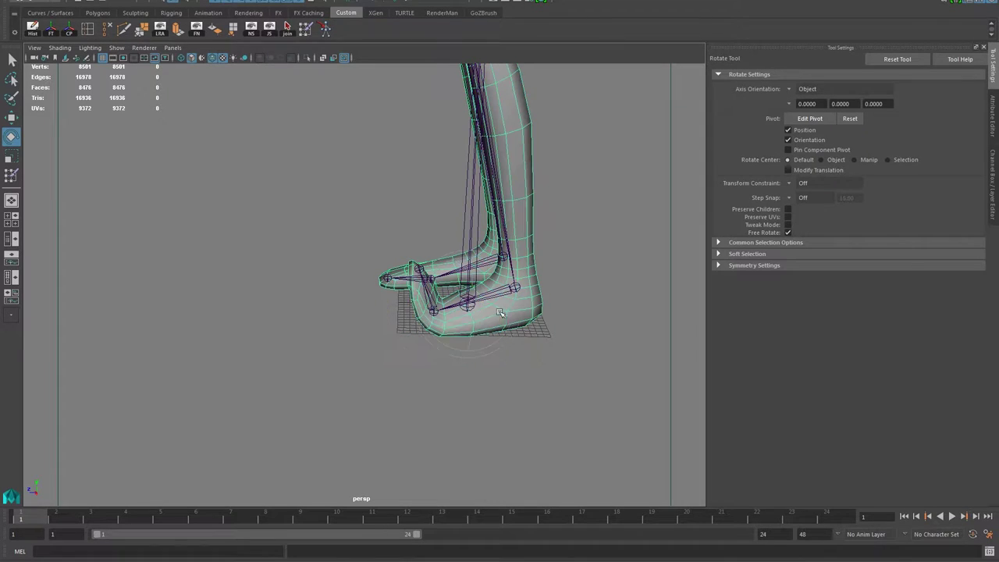
Reactivate the Paint Skin Weights Tool on the body mesh and select the leftBall influence
{"action": "left_click", "coordinate": [992, 163]}
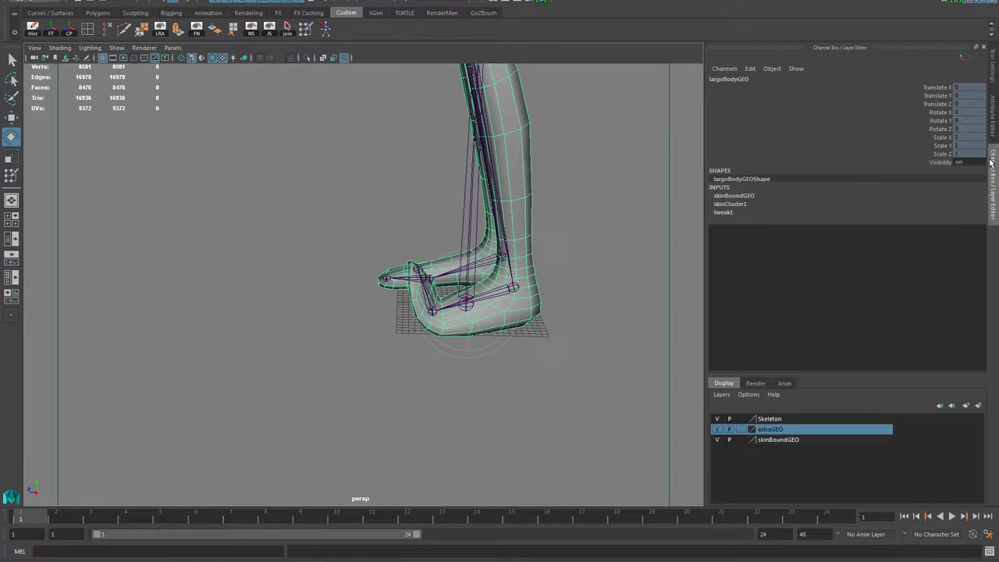
{"action": "left_click_drag", "start_coordinate": [284, 340], "coordinate": [328, 358], "text": "alt"}
{"action": "left_click", "coordinate": [994, 72]}
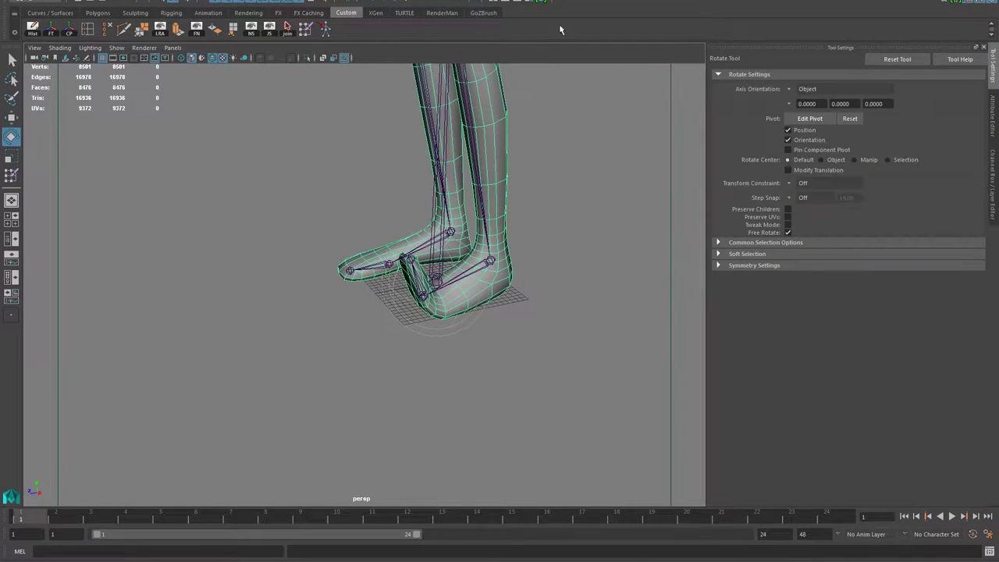
{"action": "left_click", "coordinate": [306, 29]}
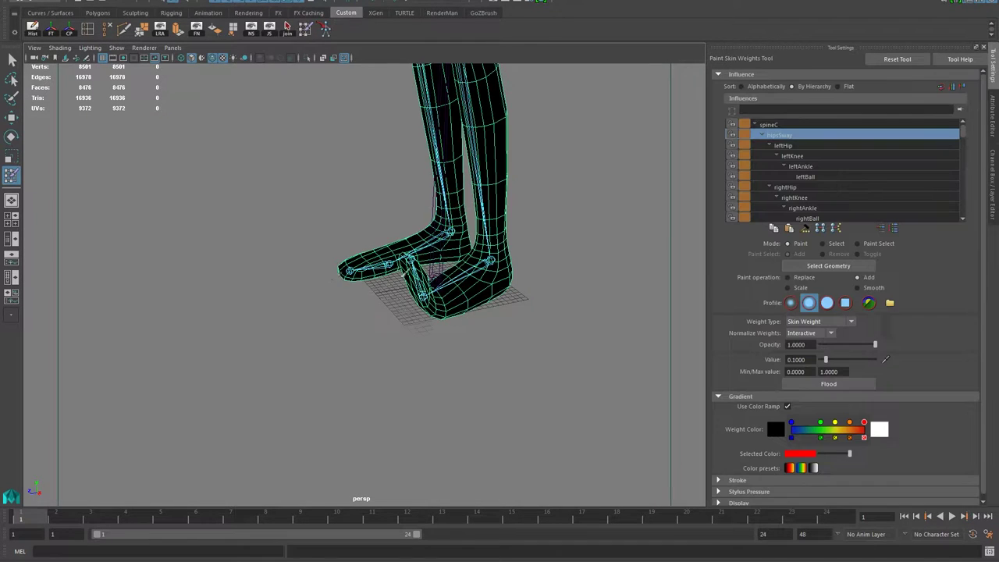
{"action": "left_click_drag", "start_coordinate": [485, 68], "coordinate": [515, 265], "text": "alt"}
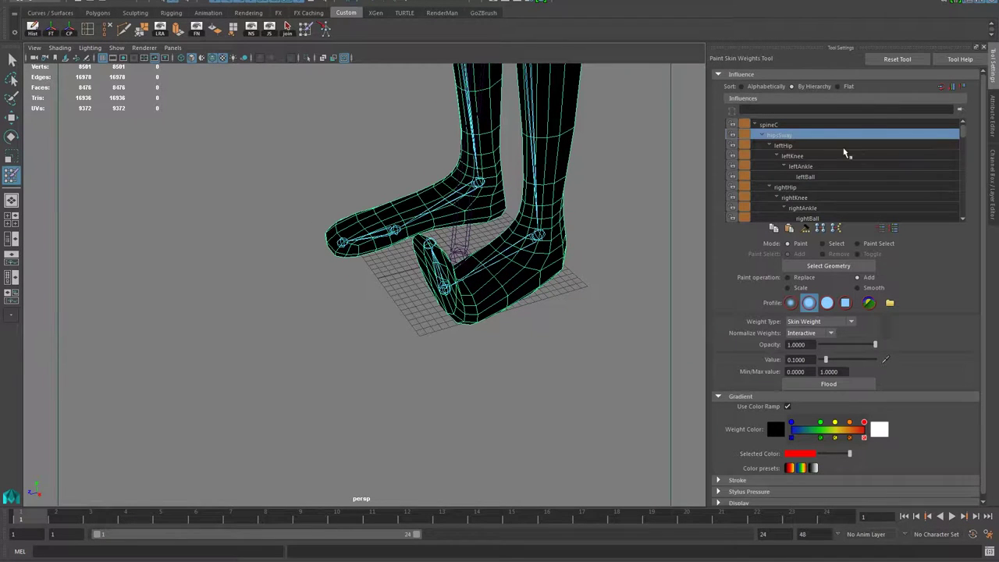
{"action": "left_click", "coordinate": [807, 184]}
{"action": "left_click", "coordinate": [805, 177]}
Paint leftBall weight over the left toes in Add mode with a value of 0.1, undoing a stray stroke
{"action": "left_click_drag", "start_coordinate": [539, 231], "coordinate": [453, 312], "text": "alt"}
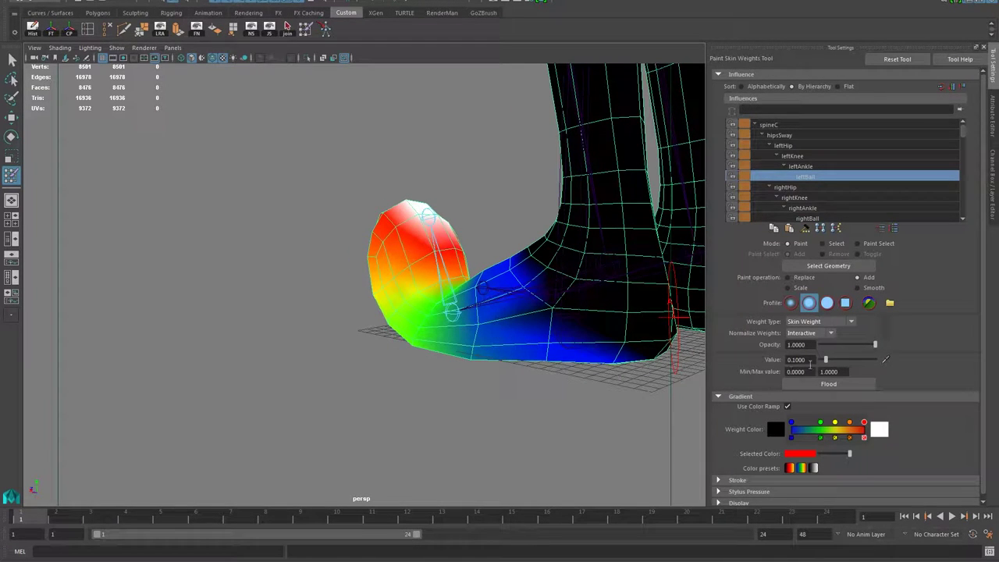
{"action": "mouse_move", "coordinate": [411, 256]}
{"action": "left_mouse_down"}
{"action": "mouse_move", "coordinate": [404, 217]}
{"action": "mouse_move", "coordinate": [376, 242]}
{"action": "mouse_move", "coordinate": [429, 221]}
{"action": "left_mouse_up"}
{"action": "left_click_drag", "start_coordinate": [347, 256], "coordinate": [476, 245], "text": "alt"}
{"action": "mouse_move", "coordinate": [380, 237]}
{"action": "left_mouse_down"}
{"action": "mouse_move", "coordinate": [415, 247]}
{"action": "mouse_move", "coordinate": [400, 248]}
{"action": "mouse_move", "coordinate": [406, 264]}
{"action": "mouse_move", "coordinate": [523, 273]}
{"action": "left_mouse_up"}
{"action": "left_click_drag", "start_coordinate": [300, 234], "coordinate": [350, 298]}
{"action": "mouse_move", "coordinate": [285, 263]}
{"action": "left_mouse_down"}
{"action": "mouse_move", "coordinate": [301, 294]}
{"action": "mouse_move", "coordinate": [351, 318]}
{"action": "mouse_move", "coordinate": [281, 308]}
{"action": "mouse_move", "coordinate": [230, 325]}
{"action": "left_mouse_up"}
{"action": "mouse_move", "coordinate": [393, 261]}
{"action": "left_mouse_down"}
{"action": "mouse_move", "coordinate": [371, 286]}
{"action": "mouse_move", "coordinate": [361, 282]}
{"action": "left_mouse_up"}
{"action": "mouse_move", "coordinate": [331, 321]}
{"action": "left_mouse_down", "text": "alt"}
{"action": "mouse_move", "coordinate": [428, 312]}
{"action": "mouse_move", "coordinate": [471, 266]}
{"action": "mouse_move", "coordinate": [458, 300]}
{"action": "mouse_move", "coordinate": [477, 335]}
{"action": "mouse_move", "coordinate": [508, 362]}
{"action": "mouse_move", "coordinate": [488, 267]}
{"action": "mouse_move", "coordinate": [295, 349]}
{"action": "mouse_move", "coordinate": [296, 323]}
{"action": "left_mouse_up", "text": "alt"}
{"action": "key", "text": "ctrl+z"}
{"action": "scroll", "coordinate": [463, 346], "scroll_direction": "up", "scroll_amount": 2}
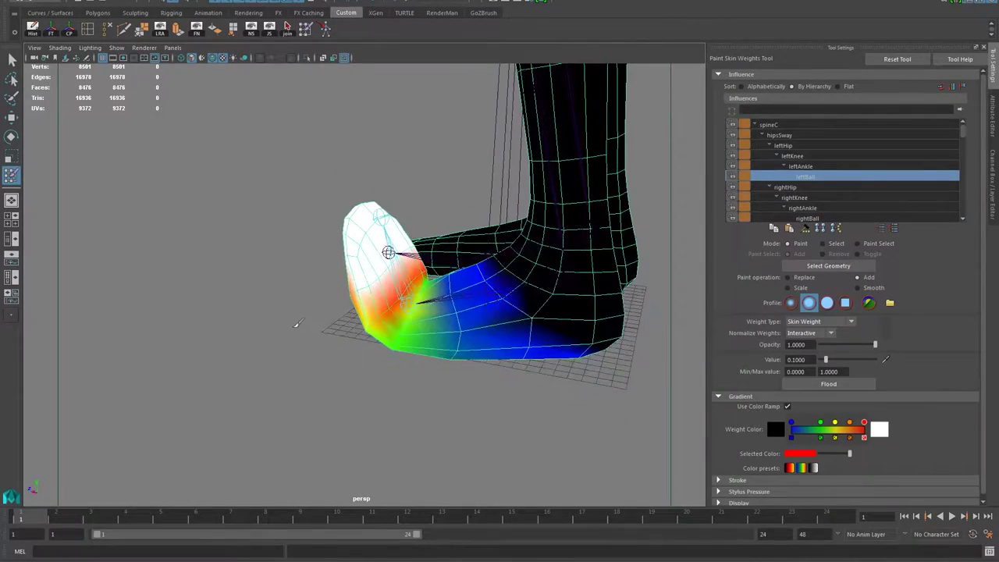
{"action": "left_click_drag", "start_coordinate": [341, 298], "coordinate": [348, 304], "text": "alt"}
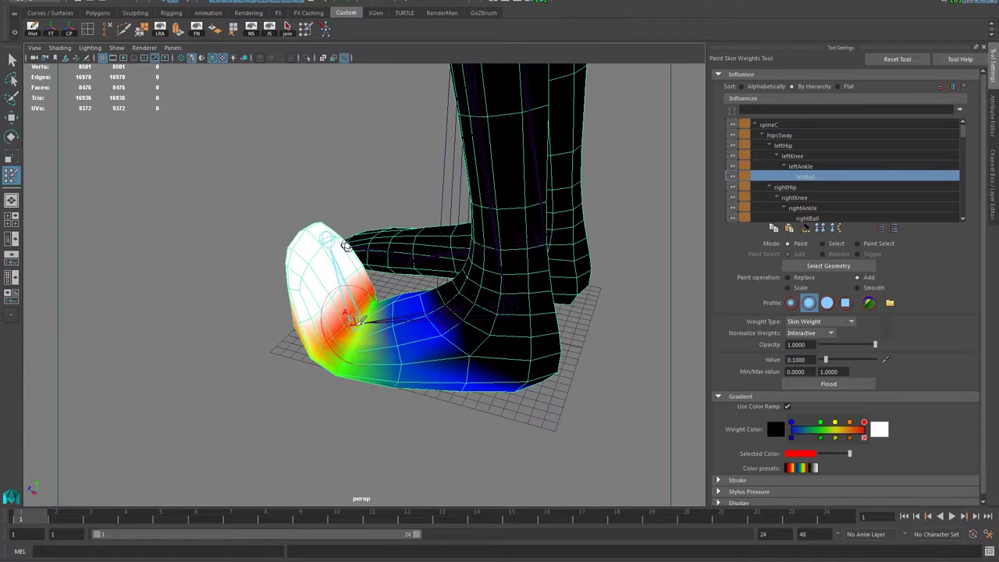
Rotate the left ball joint to test the toe bend and examine the leftBall weights on the foot's side and sole
{"action": "key", "text": "e"}
{"action": "left_click", "coordinate": [356, 321]}
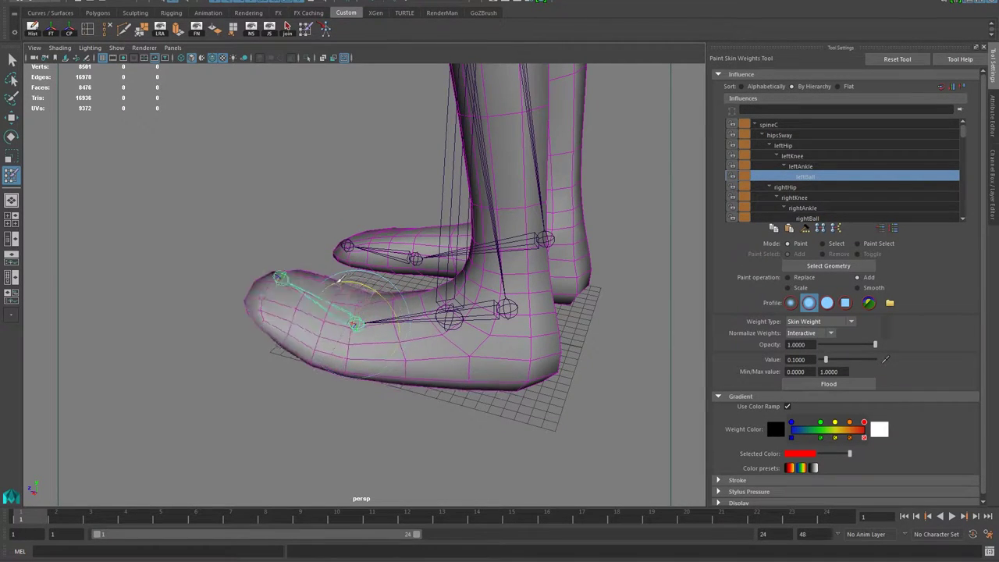
{"action": "left_click_drag", "start_coordinate": [305, 293], "coordinate": [465, 328]}
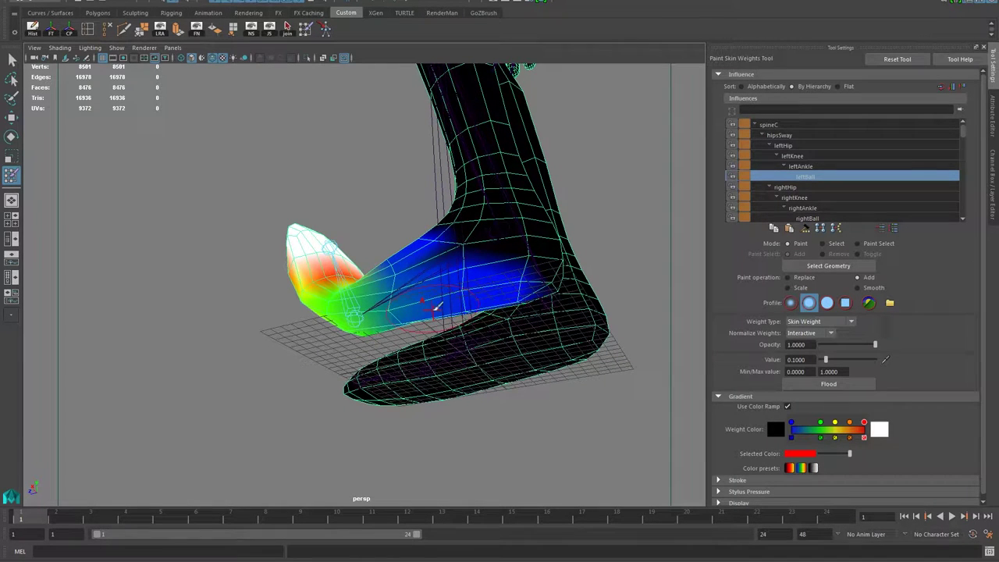
{"action": "left_click_drag", "start_coordinate": [421, 300], "coordinate": [385, 276], "text": "alt"}
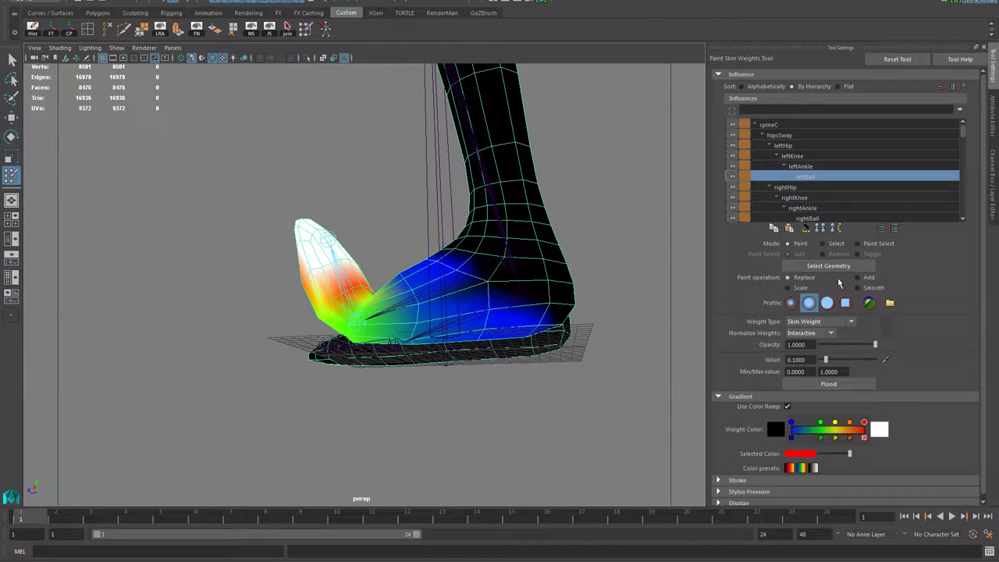
{"action": "mouse_move", "coordinate": [453, 289]}
{"action": "left_mouse_down", "text": "alt"}
{"action": "mouse_move", "coordinate": [390, 359]}
{"action": "mouse_move", "coordinate": [395, 382]}
{"action": "left_mouse_up", "text": "alt"}
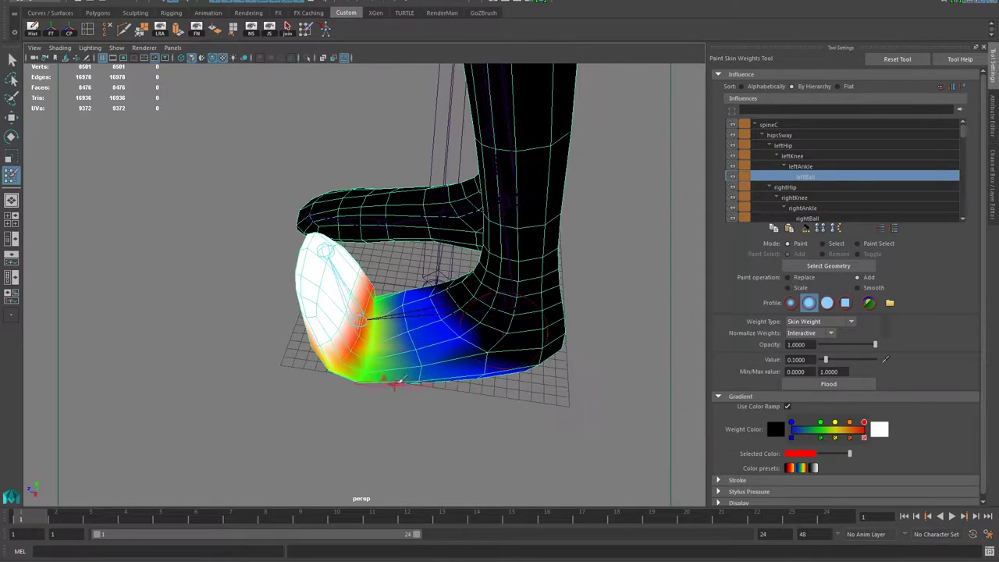
Select the leftAnkle influence and add weight over the left foot's arch and sole with a value of 0.1
{"action": "left_click", "coordinate": [800, 166]}
{"action": "mouse_move", "coordinate": [469, 273]}
{"action": "left_mouse_down", "text": "alt"}
{"action": "mouse_move", "coordinate": [363, 318]}
{"action": "mouse_move", "coordinate": [449, 316]}
{"action": "left_mouse_up", "text": "alt"}
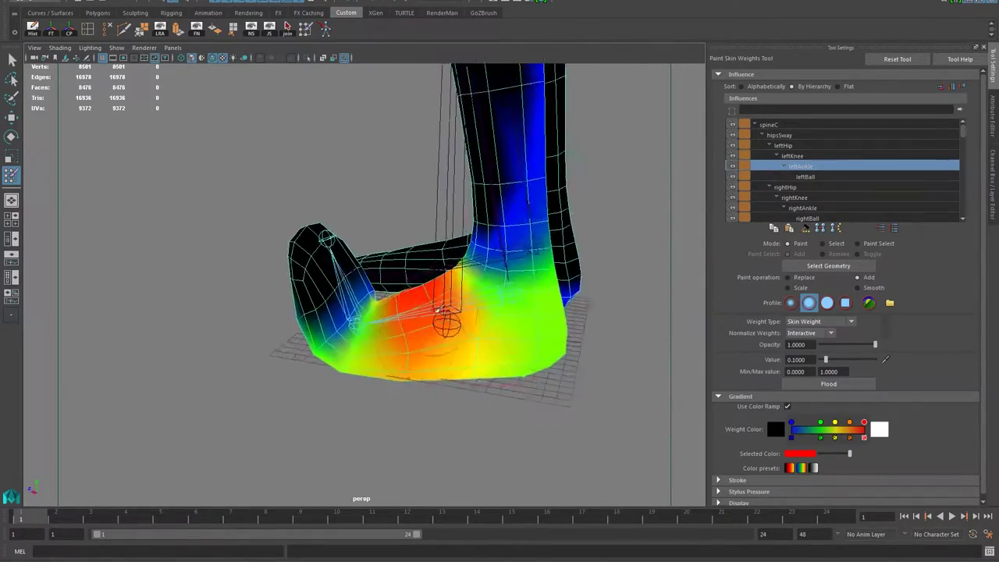
{"action": "right_click_drag", "start_coordinate": [449, 316], "coordinate": [478, 345], "text": "alt"}
{"action": "mouse_move", "coordinate": [477, 345]}
{"action": "left_mouse_down", "text": "alt"}
{"action": "mouse_move", "coordinate": [426, 335]}
{"action": "mouse_move", "coordinate": [367, 301]}
{"action": "left_mouse_up", "text": "alt"}
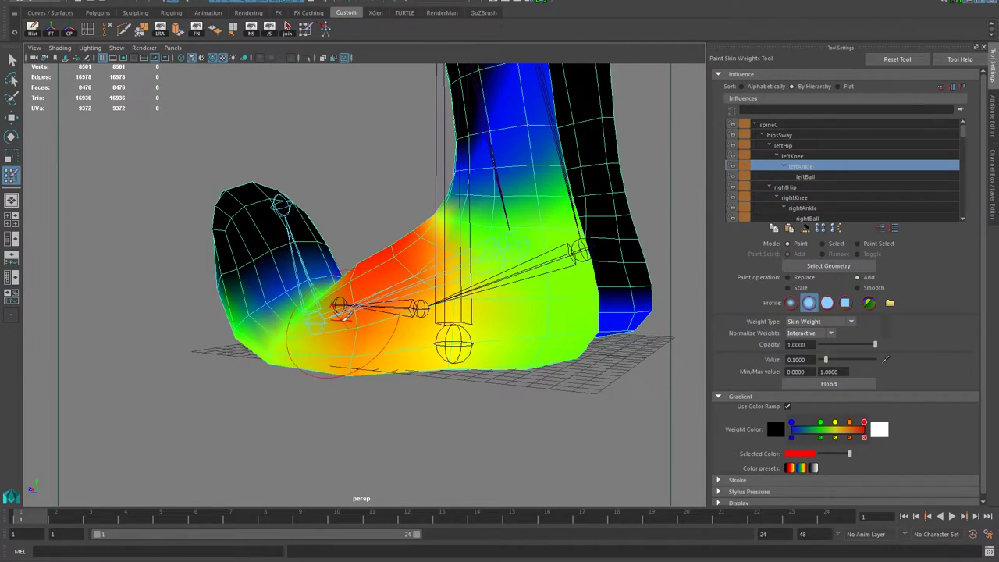
{"action": "mouse_move", "coordinate": [448, 366]}
{"action": "left_mouse_down", "text": "alt"}
{"action": "mouse_move", "coordinate": [379, 291]}
{"action": "mouse_move", "coordinate": [401, 293]}
{"action": "mouse_move", "coordinate": [421, 258]}
{"action": "mouse_move", "coordinate": [373, 294]}
{"action": "left_mouse_up", "text": "alt"}
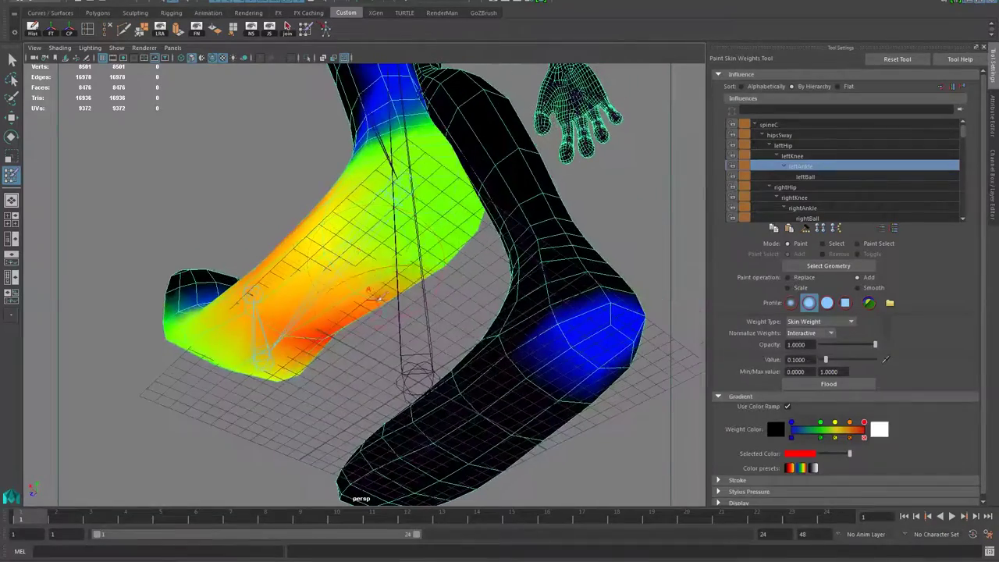
{"action": "mouse_move", "coordinate": [101, 65]}
{"action": "left_mouse_down", "text": "alt"}
{"action": "mouse_move", "coordinate": [152, 196]}
{"action": "mouse_move", "coordinate": [234, 313]}
{"action": "mouse_move", "coordinate": [224, 320]}
{"action": "mouse_move", "coordinate": [242, 306]}
{"action": "left_mouse_up", "text": "alt"}
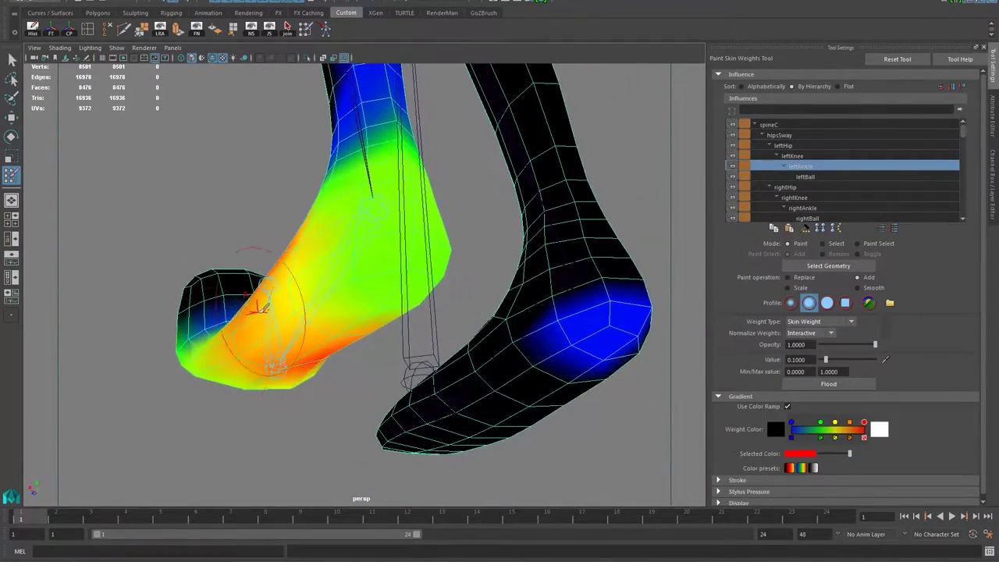
{"action": "mouse_move", "coordinate": [308, 309]}
{"action": "left_mouse_down", "text": "alt"}
{"action": "mouse_move", "coordinate": [330, 335]}
{"action": "mouse_move", "coordinate": [421, 328]}
{"action": "mouse_move", "coordinate": [476, 351]}
{"action": "mouse_move", "coordinate": [538, 324]}
{"action": "mouse_move", "coordinate": [535, 285]}
{"action": "mouse_move", "coordinate": [561, 284]}
{"action": "mouse_move", "coordinate": [511, 337]}
{"action": "left_mouse_up", "text": "alt"}
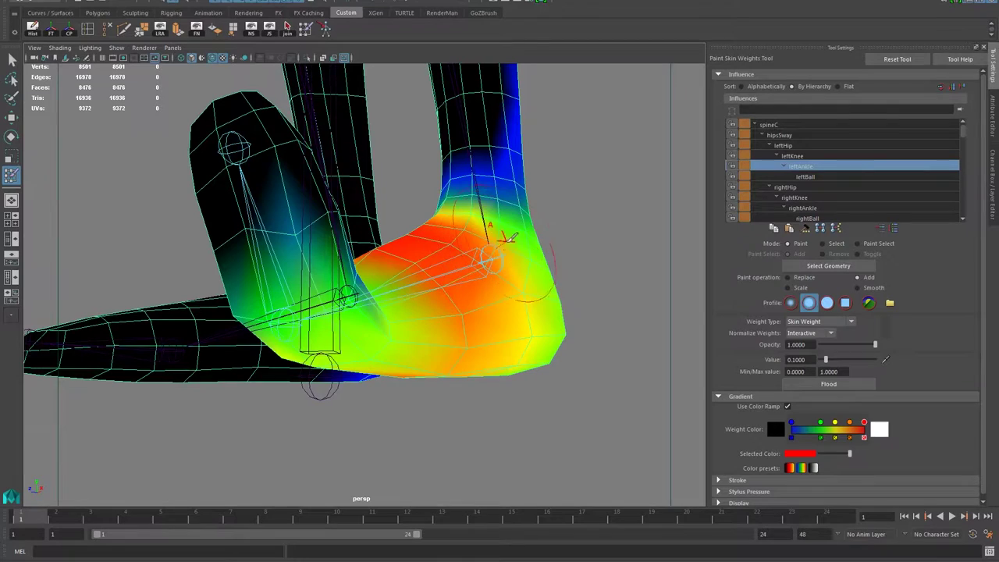
{"action": "mouse_move", "coordinate": [503, 257]}
{"action": "left_mouse_down", "text": "alt"}
{"action": "mouse_move", "coordinate": [484, 256]}
{"action": "mouse_move", "coordinate": [472, 328]}
{"action": "mouse_move", "coordinate": [499, 320]}
{"action": "mouse_move", "coordinate": [508, 335]}
{"action": "mouse_move", "coordinate": [484, 335]}
{"action": "mouse_move", "coordinate": [488, 359]}
{"action": "mouse_move", "coordinate": [557, 333]}
{"action": "mouse_move", "coordinate": [587, 345]}
{"action": "left_mouse_up", "text": "alt"}
{"action": "mouse_move", "coordinate": [511, 342]}
{"action": "left_mouse_down"}
{"action": "mouse_move", "coordinate": [475, 318]}
{"action": "mouse_move", "coordinate": [431, 334]}
{"action": "mouse_move", "coordinate": [450, 384]}
{"action": "mouse_move", "coordinate": [594, 426]}
{"action": "mouse_move", "coordinate": [495, 336]}
{"action": "left_mouse_up"}
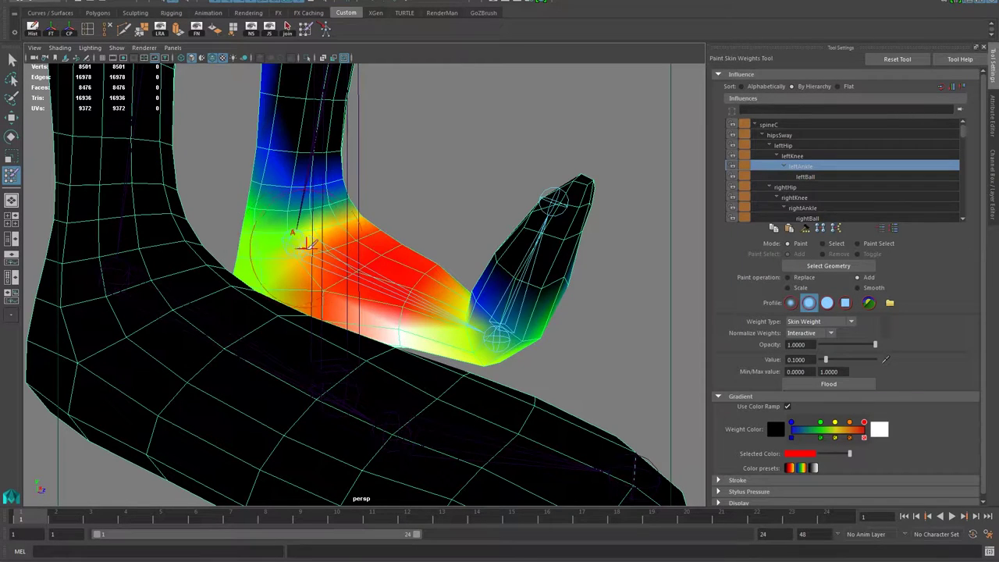
Add more leftAnkle weight along the left foot's side and heel, undoing the last few strokes
{"action": "left_click_drag", "start_coordinate": [388, 246], "coordinate": [290, 278]}
{"action": "mouse_move", "coordinate": [196, 279]}
{"action": "left_mouse_down"}
{"action": "mouse_move", "coordinate": [268, 267]}
{"action": "mouse_move", "coordinate": [221, 312]}
{"action": "mouse_move", "coordinate": [195, 308]}
{"action": "mouse_move", "coordinate": [252, 292]}
{"action": "mouse_move", "coordinate": [263, 330]}
{"action": "mouse_move", "coordinate": [212, 376]}
{"action": "mouse_move", "coordinate": [307, 338]}
{"action": "mouse_move", "coordinate": [413, 335]}
{"action": "mouse_move", "coordinate": [316, 305]}
{"action": "mouse_move", "coordinate": [422, 333]}
{"action": "left_mouse_up"}
{"action": "key", "text": "ctrl+z"}
{"action": "key", "text": "ctrl+z"}
{"action": "key", "text": "ctrl+z"}
{"action": "key", "text": "ctrl+z"}
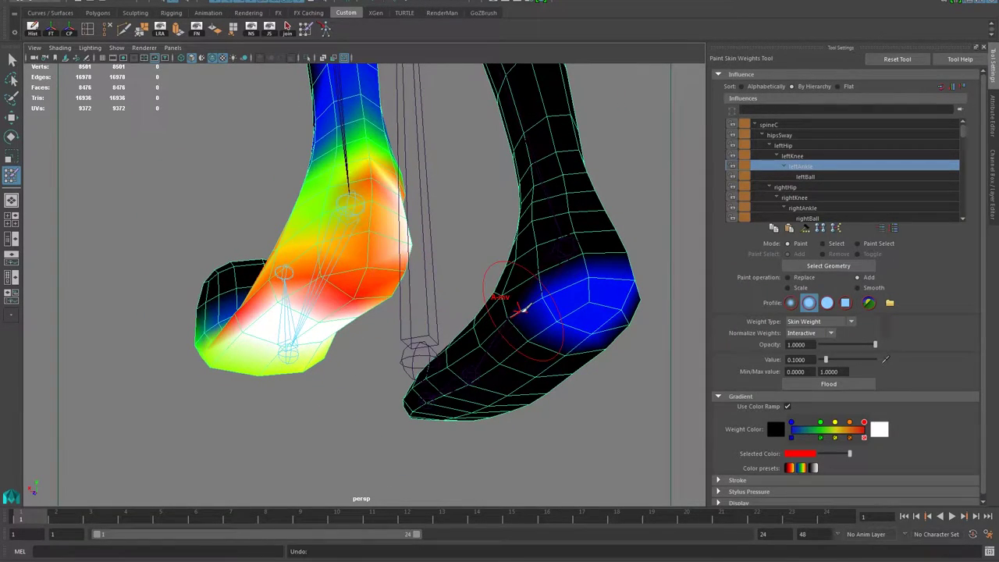
Paint the left heel and ankle area to full leftAnkle weight, undoing two strokes near the front of the ankle
{"action": "mouse_move", "coordinate": [346, 251]}
{"action": "left_mouse_down", "text": "alt"}
{"action": "mouse_move", "coordinate": [249, 261]}
{"action": "mouse_move", "coordinate": [292, 245]}
{"action": "mouse_move", "coordinate": [320, 253]}
{"action": "mouse_move", "coordinate": [257, 335]}
{"action": "mouse_move", "coordinate": [312, 308]}
{"action": "mouse_move", "coordinate": [317, 329]}
{"action": "left_mouse_up", "text": "alt"}
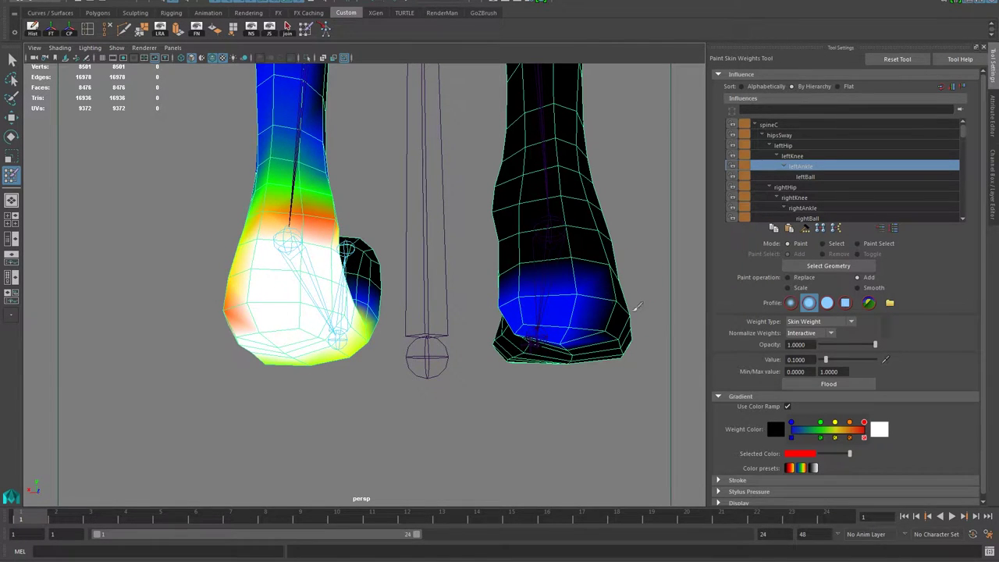
{"action": "mouse_move", "coordinate": [509, 309]}
{"action": "left_mouse_down", "text": "alt"}
{"action": "mouse_move", "coordinate": [437, 312]}
{"action": "mouse_move", "coordinate": [491, 305]}
{"action": "mouse_move", "coordinate": [457, 305]}
{"action": "mouse_move", "coordinate": [501, 278]}
{"action": "mouse_move", "coordinate": [388, 271]}
{"action": "left_mouse_up", "text": "alt"}
{"action": "mouse_move", "coordinate": [388, 272]}
{"action": "left_mouse_down", "text": "alt"}
{"action": "mouse_move", "coordinate": [423, 297]}
{"action": "mouse_move", "coordinate": [466, 354]}
{"action": "left_mouse_up", "text": "alt"}
{"action": "mouse_move", "coordinate": [437, 320]}
{"action": "left_mouse_down"}
{"action": "mouse_move", "coordinate": [408, 324]}
{"action": "mouse_move", "coordinate": [438, 359]}
{"action": "mouse_move", "coordinate": [517, 350]}
{"action": "mouse_move", "coordinate": [424, 278]}
{"action": "mouse_move", "coordinate": [379, 224]}
{"action": "mouse_move", "coordinate": [429, 212]}
{"action": "mouse_move", "coordinate": [452, 284]}
{"action": "mouse_move", "coordinate": [441, 261]}
{"action": "mouse_move", "coordinate": [515, 258]}
{"action": "mouse_move", "coordinate": [437, 282]}
{"action": "mouse_move", "coordinate": [479, 263]}
{"action": "mouse_move", "coordinate": [458, 323]}
{"action": "mouse_move", "coordinate": [299, 291]}
{"action": "left_mouse_up"}
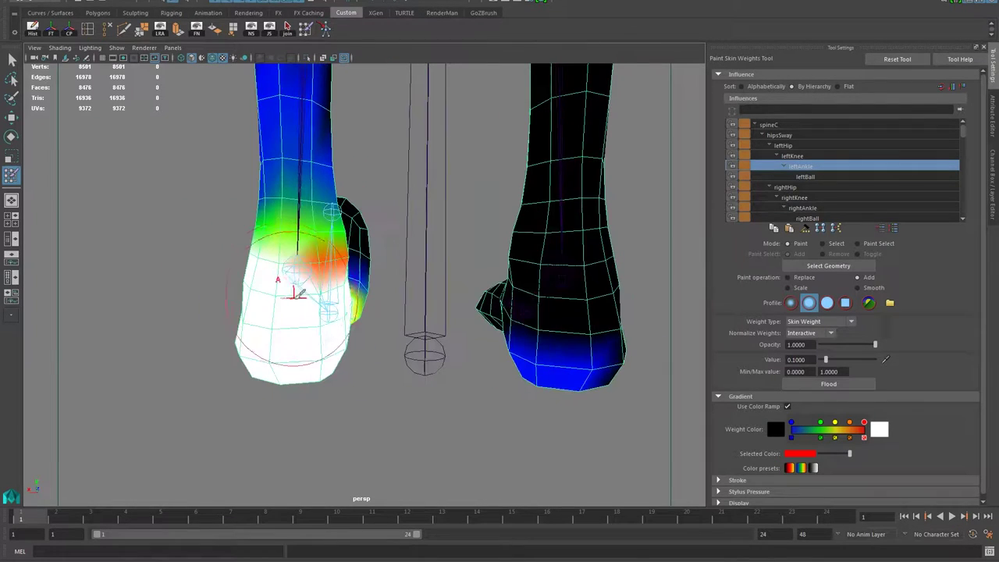
{"action": "left_click_drag", "start_coordinate": [365, 268], "coordinate": [315, 301], "text": "alt"}
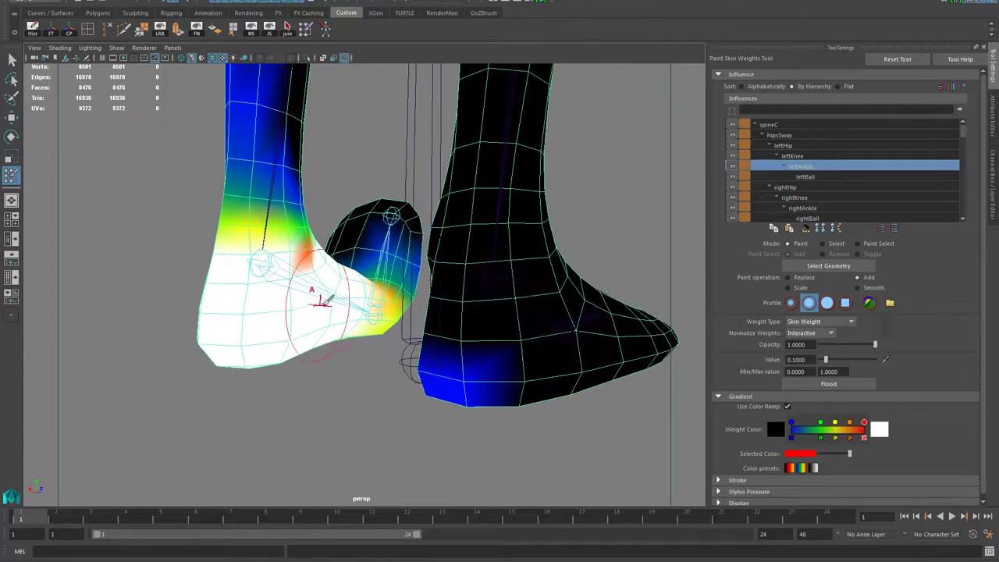
{"action": "key", "text": "ctrl+z"}
{"action": "key", "text": "ctrl+z"}
{"action": "mouse_move", "coordinate": [329, 287]}
{"action": "left_mouse_down"}
{"action": "mouse_move", "coordinate": [265, 263]}
{"action": "mouse_move", "coordinate": [263, 279]}
{"action": "mouse_move", "coordinate": [258, 260]}
{"action": "mouse_move", "coordinate": [379, 260]}
{"action": "mouse_move", "coordinate": [378, 271]}
{"action": "mouse_move", "coordinate": [385, 260]}
{"action": "left_mouse_up"}
Rotate the left ankle joint to flex the foot up and down and inspect the ankle deformation
{"action": "middle_click", "coordinate": [330, 244]}
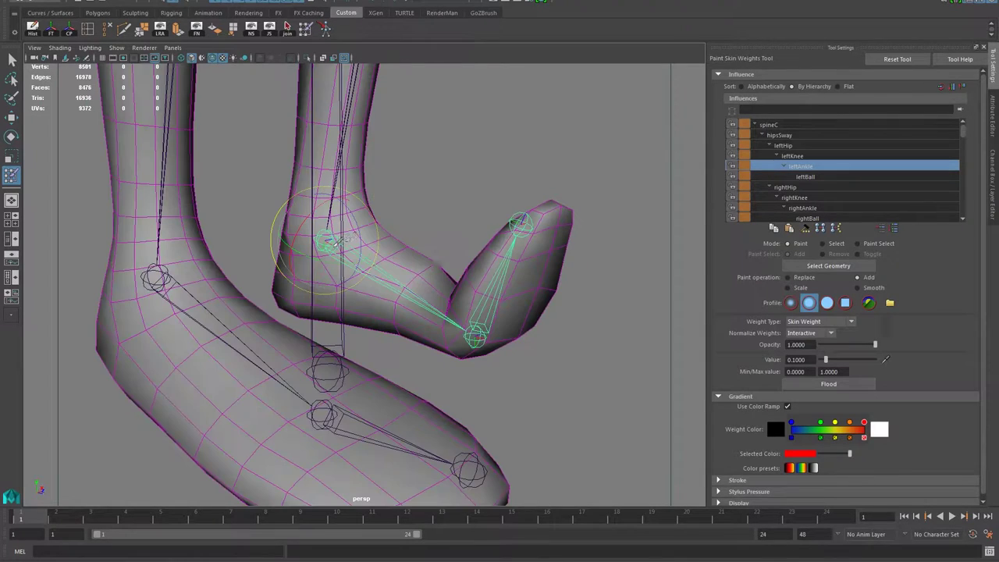
{"action": "middle_click", "coordinate": [363, 233]}
{"action": "middle_click", "coordinate": [339, 246]}
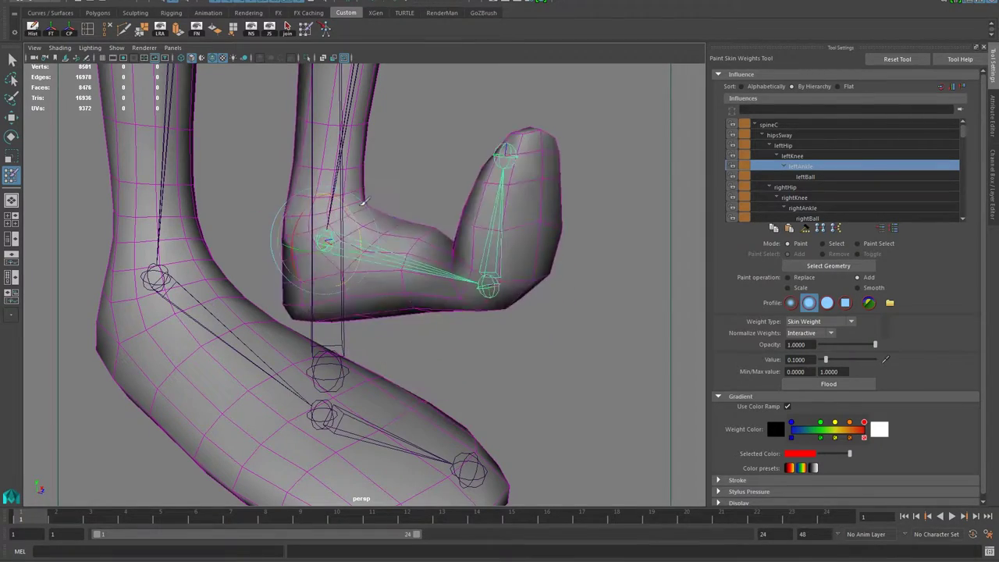
{"action": "middle_click_drag", "start_coordinate": [362, 228], "coordinate": [365, 254]}
{"action": "left_click_drag", "start_coordinate": [317, 246], "coordinate": [609, 214], "text": "alt"}
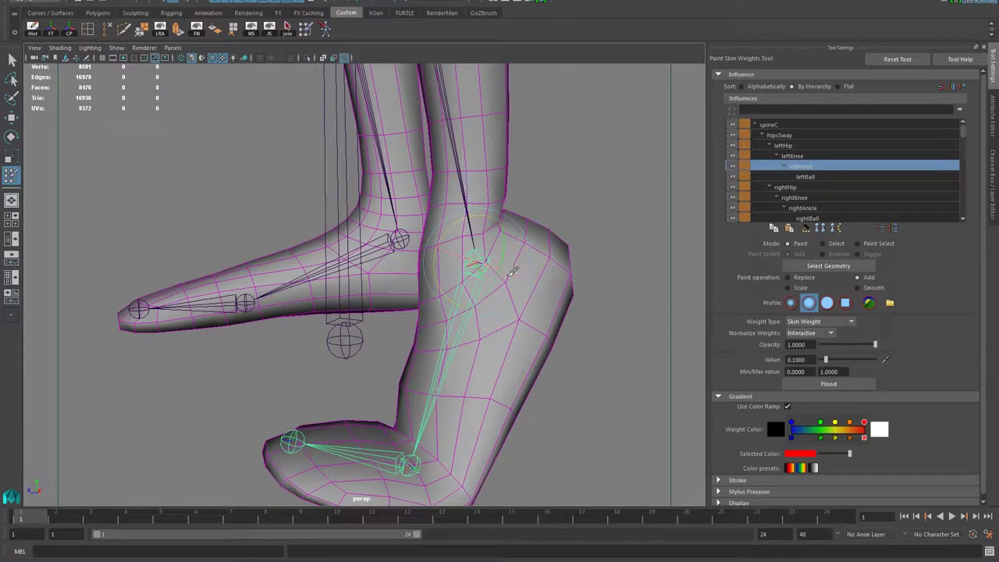
Select the leftKnee influence and add weight over the left lower leg with a value of 0.1
{"action": "left_click_drag", "start_coordinate": [484, 248], "coordinate": [437, 254], "text": "alt"}
{"action": "middle_click_drag", "start_coordinate": [483, 172], "coordinate": [469, 285], "text": "alt"}
{"action": "right_click_drag", "start_coordinate": [470, 285], "coordinate": [391, 286], "text": "alt"}
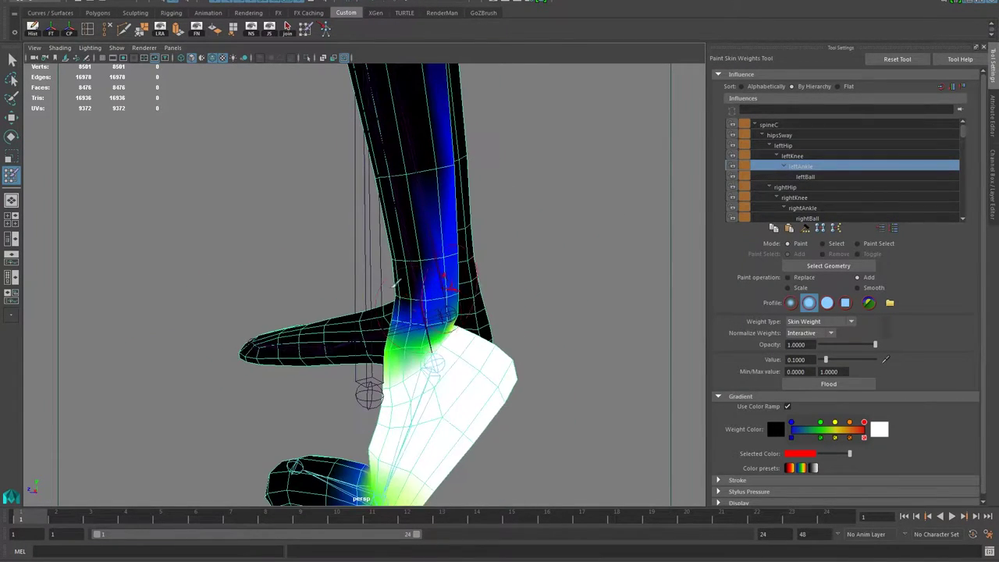
{"action": "left_click_drag", "start_coordinate": [431, 307], "coordinate": [543, 293], "text": "alt"}
{"action": "left_click_drag", "start_coordinate": [412, 338], "coordinate": [429, 246], "text": "alt"}
{"action": "left_click", "coordinate": [789, 158]}
{"action": "left_click_drag", "start_coordinate": [455, 301], "coordinate": [274, 303], "text": "alt"}
{"action": "middle_click_drag", "start_coordinate": [341, 407], "coordinate": [344, 390], "text": "alt"}
{"action": "left_click_drag", "start_coordinate": [344, 390], "coordinate": [495, 419], "text": "alt"}
{"action": "mouse_move", "coordinate": [515, 382]}
{"action": "left_mouse_down"}
{"action": "mouse_move", "coordinate": [529, 380]}
{"action": "mouse_move", "coordinate": [391, 375]}
{"action": "left_mouse_up"}
{"action": "mouse_move", "coordinate": [284, 393]}
{"action": "left_mouse_down"}
{"action": "mouse_move", "coordinate": [273, 174]}
{"action": "mouse_move", "coordinate": [312, 345]}
{"action": "mouse_move", "coordinate": [288, 234]}
{"action": "mouse_move", "coordinate": [309, 328]}
{"action": "left_mouse_up"}
{"action": "mouse_move", "coordinate": [256, 272]}
{"action": "left_mouse_down"}
{"action": "mouse_move", "coordinate": [331, 249]}
{"action": "mouse_move", "coordinate": [350, 292]}
{"action": "mouse_move", "coordinate": [223, 216]}
{"action": "mouse_move", "coordinate": [289, 230]}
{"action": "mouse_move", "coordinate": [262, 322]}
{"action": "left_mouse_up"}
Try adding leftKnee weight just below the left knee and undo those strokes
{"action": "mouse_move", "coordinate": [209, 248]}
{"action": "left_mouse_down", "text": "alt"}
{"action": "mouse_move", "coordinate": [266, 216]}
{"action": "mouse_move", "coordinate": [222, 194]}
{"action": "mouse_move", "coordinate": [336, 206]}
{"action": "mouse_move", "coordinate": [338, 187]}
{"action": "mouse_move", "coordinate": [289, 236]}
{"action": "mouse_move", "coordinate": [453, 208]}
{"action": "mouse_move", "coordinate": [440, 200]}
{"action": "mouse_move", "coordinate": [434, 174]}
{"action": "mouse_move", "coordinate": [400, 209]}
{"action": "left_mouse_up", "text": "alt"}
{"action": "left_click_drag", "start_coordinate": [460, 134], "coordinate": [511, 144]}
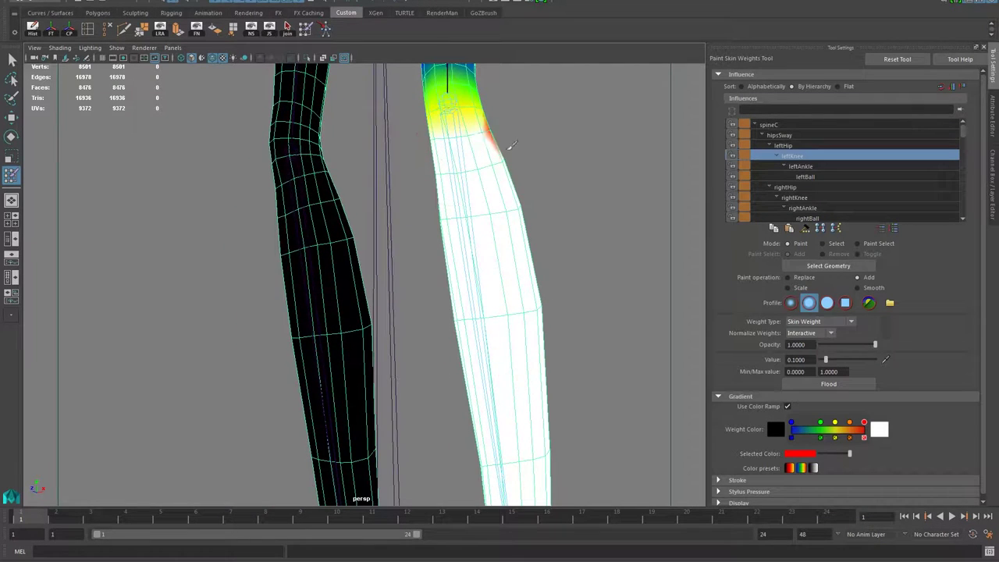
{"action": "mouse_move", "coordinate": [457, 173]}
{"action": "left_mouse_down", "text": "alt"}
{"action": "mouse_move", "coordinate": [431, 167]}
{"action": "mouse_move", "coordinate": [490, 118]}
{"action": "mouse_move", "coordinate": [437, 145]}
{"action": "mouse_move", "coordinate": [375, 486]}
{"action": "mouse_move", "coordinate": [257, 184]}
{"action": "left_mouse_up", "text": "alt"}
{"action": "left_click", "coordinate": [258, 182]}
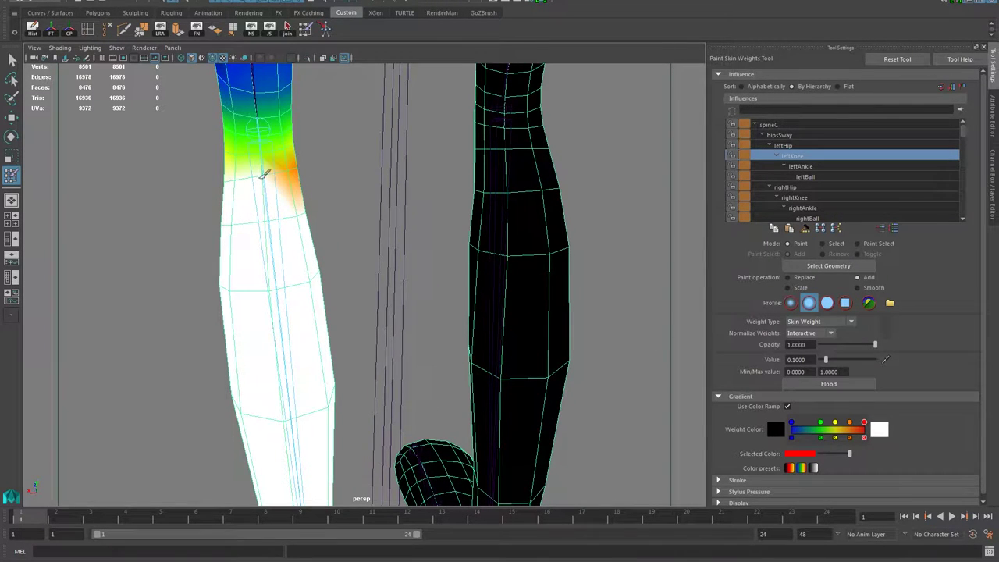
{"action": "key", "text": "ctrl+z"}
{"action": "left_click_drag", "start_coordinate": [305, 171], "coordinate": [174, 153], "text": "alt"}
{"action": "key", "text": "ctrl+z"}
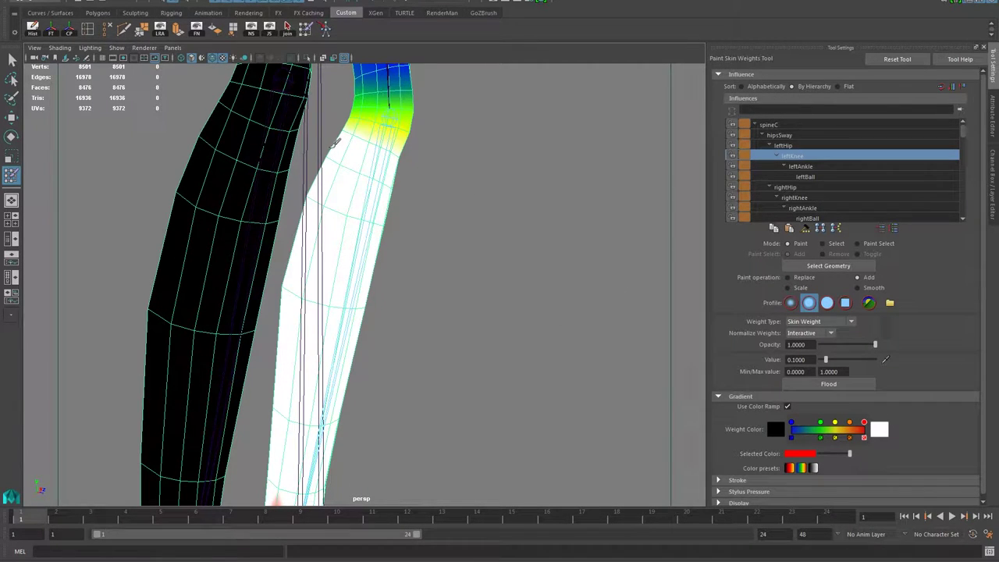
Add leftKnee weight to the lower shin just above the left ankle
{"action": "left_click_drag", "start_coordinate": [448, 323], "coordinate": [390, 336], "text": "alt"}
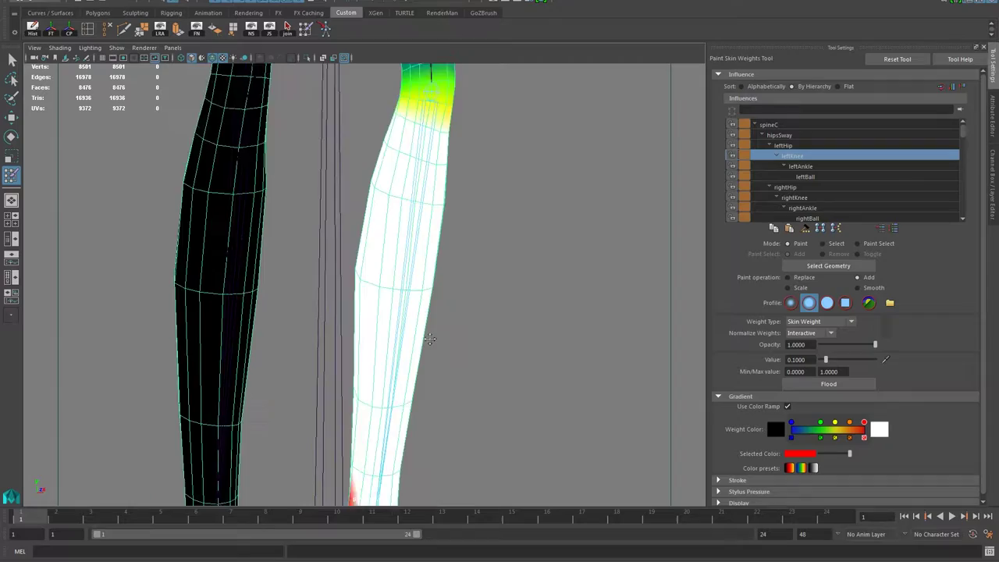
{"action": "middle_click_drag", "start_coordinate": [390, 336], "coordinate": [404, 243], "text": "alt"}
{"action": "left_click_drag", "start_coordinate": [403, 243], "coordinate": [408, 217], "text": "alt"}
{"action": "right_click_drag", "start_coordinate": [444, 402], "coordinate": [511, 436], "text": "alt"}
{"action": "mouse_move", "coordinate": [510, 435]}
{"action": "left_mouse_down", "text": "alt"}
{"action": "mouse_move", "coordinate": [374, 403]}
{"action": "mouse_move", "coordinate": [322, 314]}
{"action": "left_mouse_up", "text": "alt"}
{"action": "left_click", "coordinate": [181, 289]}
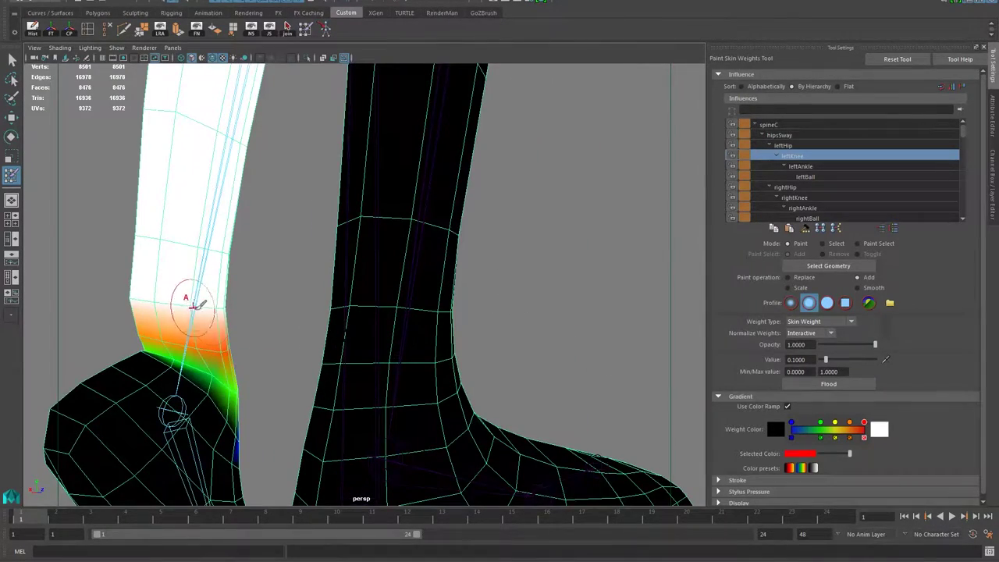
{"action": "left_click", "coordinate": [152, 353]}
{"action": "left_click", "coordinate": [159, 361]}
{"action": "left_click_drag", "start_coordinate": [181, 356], "coordinate": [111, 374], "text": "alt"}
{"action": "left_click_drag", "start_coordinate": [373, 381], "coordinate": [408, 390]}
Add leftKnee weight around the sides and back of the left ankle, undoing one stroke
{"action": "left_click_drag", "start_coordinate": [478, 376], "coordinate": [363, 380], "text": "alt"}
{"action": "left_click", "coordinate": [587, 390]}
{"action": "left_click_drag", "start_coordinate": [593, 382], "coordinate": [459, 343], "text": "alt"}
{"action": "left_click", "coordinate": [462, 344]}
{"action": "left_click", "coordinate": [517, 301]}
{"action": "mouse_move", "coordinate": [518, 316]}
{"action": "left_mouse_down", "text": "alt"}
{"action": "mouse_move", "coordinate": [473, 352]}
{"action": "mouse_move", "coordinate": [250, 397]}
{"action": "mouse_move", "coordinate": [357, 289]}
{"action": "mouse_move", "coordinate": [458, 272]}
{"action": "left_mouse_up", "text": "alt"}
{"action": "left_click", "coordinate": [454, 351]}
{"action": "left_click_drag", "start_coordinate": [446, 309], "coordinate": [319, 345], "text": "alt"}
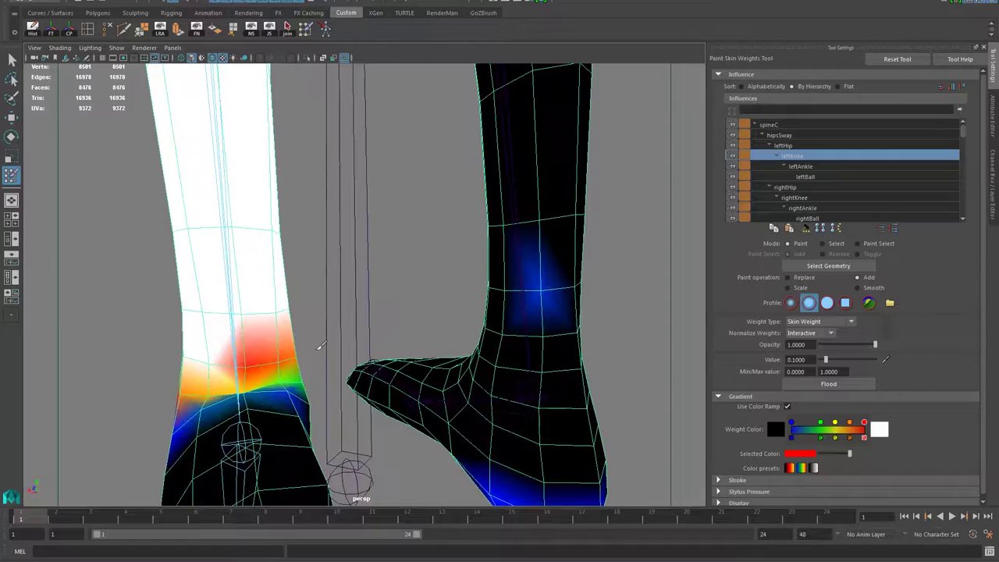
{"action": "key", "text": "ctrl+z"}
{"action": "left_click", "coordinate": [228, 365]}
{"action": "left_click_drag", "start_coordinate": [188, 382], "coordinate": [239, 395], "text": "alt"}
Build the leftKnee weight up to full across the front of the left ankle
{"action": "mouse_move", "coordinate": [319, 371]}
{"action": "left_mouse_down", "text": "alt"}
{"action": "mouse_move", "coordinate": [173, 346]}
{"action": "mouse_move", "coordinate": [211, 323]}
{"action": "mouse_move", "coordinate": [251, 328]}
{"action": "mouse_move", "coordinate": [223, 339]}
{"action": "mouse_move", "coordinate": [479, 350]}
{"action": "mouse_move", "coordinate": [491, 337]}
{"action": "mouse_move", "coordinate": [476, 320]}
{"action": "mouse_move", "coordinate": [482, 310]}
{"action": "left_mouse_up", "text": "alt"}
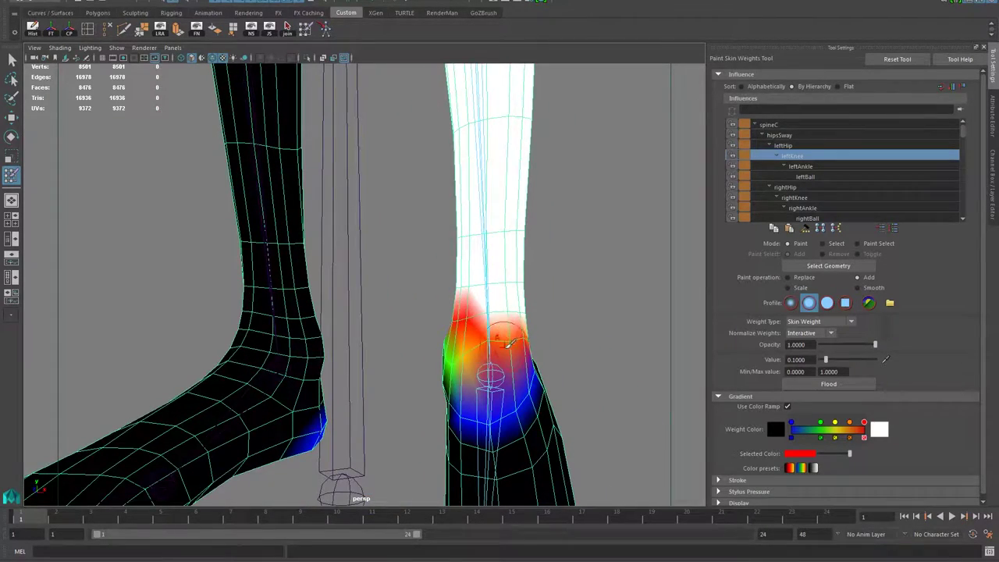
{"action": "left_click_drag", "start_coordinate": [442, 339], "coordinate": [634, 317], "text": "alt"}
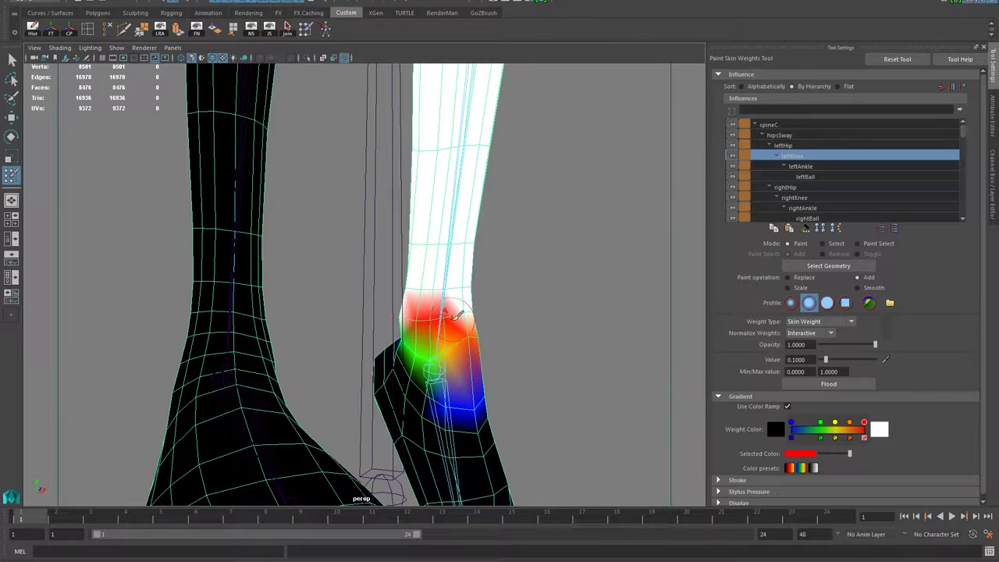
{"action": "mouse_move", "coordinate": [419, 313]}
{"action": "left_mouse_down"}
{"action": "mouse_move", "coordinate": [408, 310]}
{"action": "mouse_move", "coordinate": [468, 336]}
{"action": "mouse_move", "coordinate": [422, 347]}
{"action": "mouse_move", "coordinate": [409, 333]}
{"action": "left_mouse_up"}
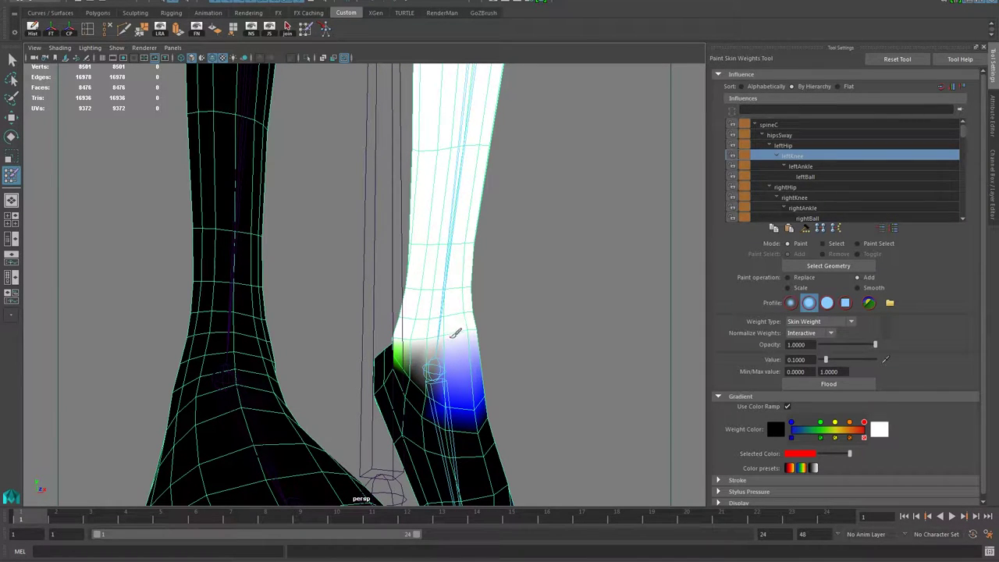
{"action": "left_click_drag", "start_coordinate": [492, 348], "coordinate": [391, 324], "text": "alt"}
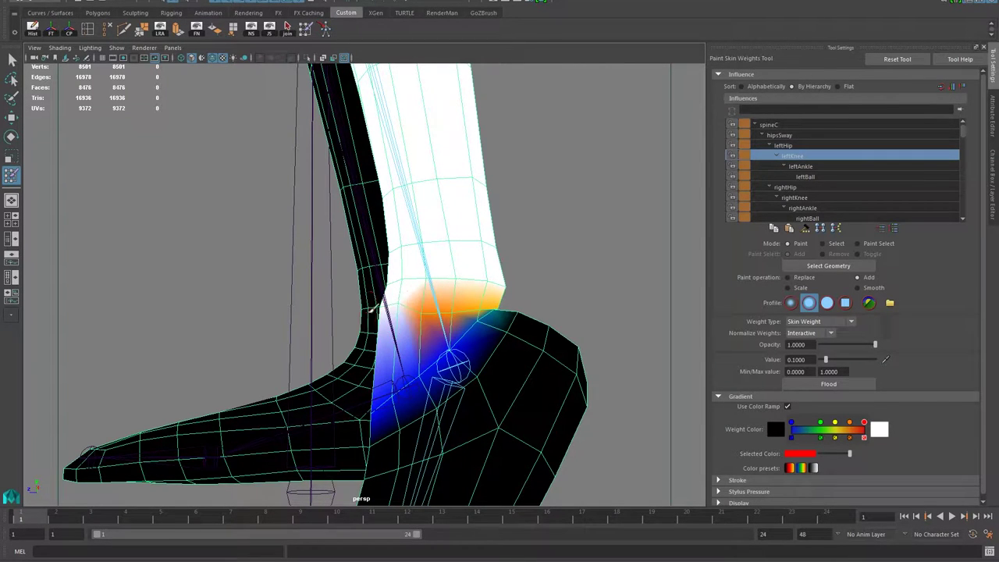
{"action": "left_click_drag", "start_coordinate": [427, 312], "coordinate": [437, 366], "text": "alt"}
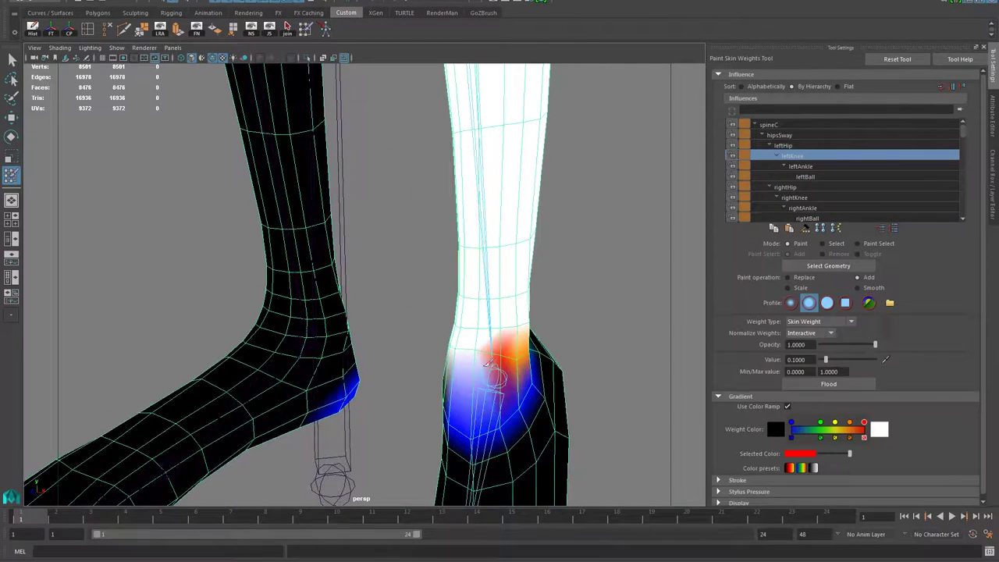
Smooth and reduce the leftKnee weight all around the left ankle for a gradual falloff
{"action": "left_click", "coordinate": [479, 358], "text": "shift"}
{"action": "mouse_move", "coordinate": [479, 359]}
{"action": "left_mouse_down", "text": "ctrl"}
{"action": "mouse_move", "coordinate": [467, 350]}
{"action": "mouse_move", "coordinate": [511, 349]}
{"action": "mouse_move", "coordinate": [465, 359]}
{"action": "left_mouse_up", "text": "ctrl"}
{"action": "left_click_drag", "start_coordinate": [419, 393], "coordinate": [528, 356], "text": "alt"}
{"action": "left_click_drag", "start_coordinate": [417, 359], "coordinate": [393, 346]}
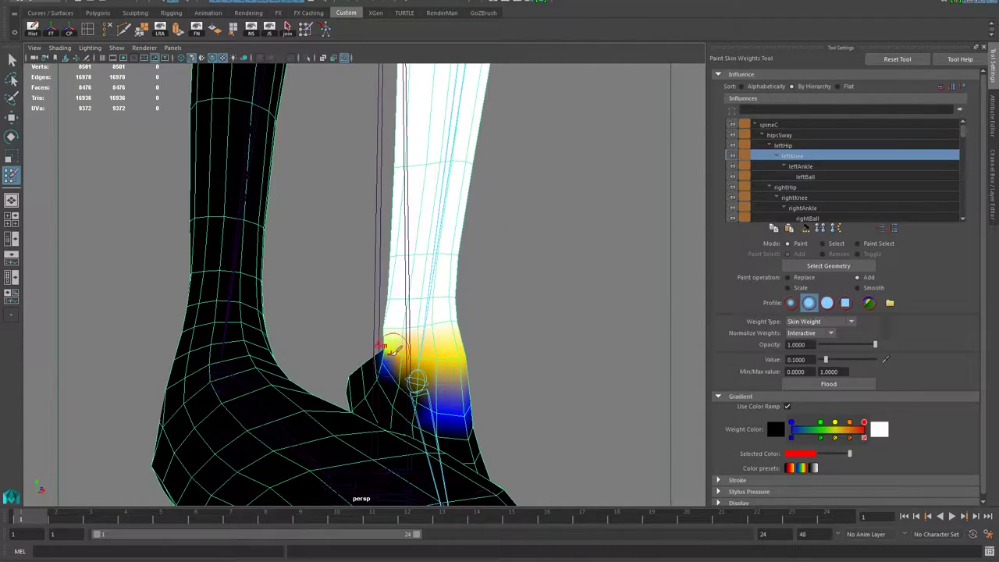
{"action": "mouse_move", "coordinate": [337, 386]}
{"action": "left_mouse_down", "text": "alt"}
{"action": "mouse_move", "coordinate": [422, 361]}
{"action": "mouse_move", "coordinate": [412, 361]}
{"action": "left_mouse_up", "text": "alt"}
{"action": "mouse_move", "coordinate": [266, 334]}
{"action": "left_mouse_down", "text": "shift"}
{"action": "mouse_move", "coordinate": [256, 326]}
{"action": "mouse_move", "coordinate": [278, 335]}
{"action": "mouse_move", "coordinate": [218, 313]}
{"action": "mouse_move", "coordinate": [209, 292]}
{"action": "mouse_move", "coordinate": [250, 294]}
{"action": "left_mouse_up", "text": "shift"}
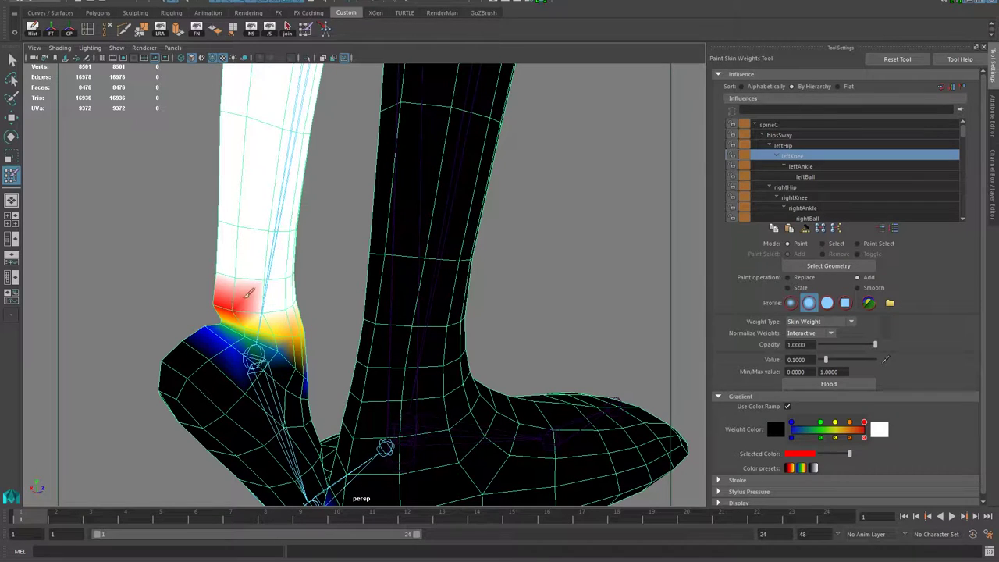
{"action": "mouse_move", "coordinate": [268, 313]}
{"action": "left_mouse_down", "text": "alt"}
{"action": "mouse_move", "coordinate": [338, 320]}
{"action": "mouse_move", "coordinate": [323, 313]}
{"action": "left_mouse_up", "text": "alt"}
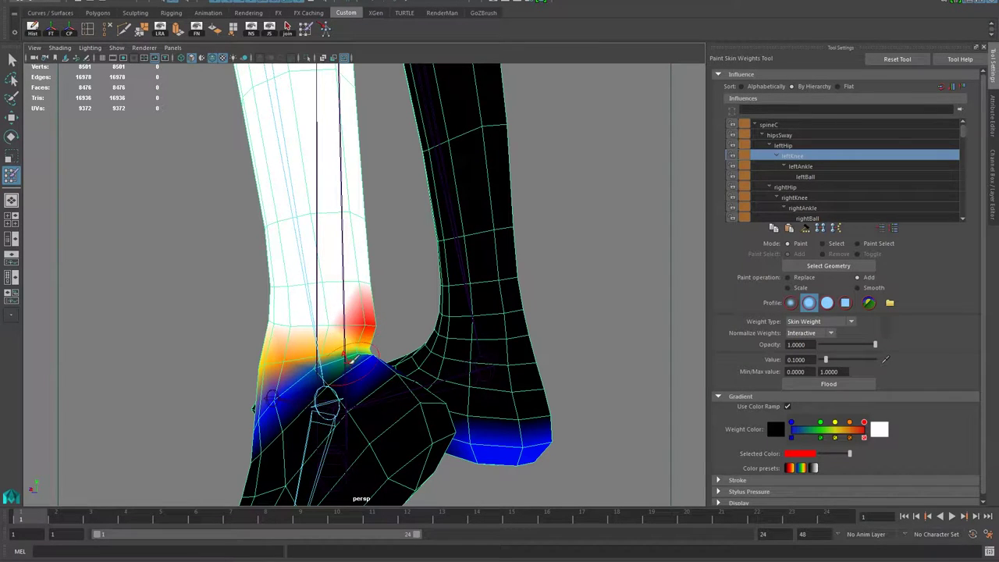
{"action": "left_click", "coordinate": [319, 327], "text": "ctrl"}
{"action": "mouse_move", "coordinate": [324, 322]}
{"action": "left_mouse_down"}
{"action": "mouse_move", "coordinate": [343, 350]}
{"action": "mouse_move", "coordinate": [287, 358]}
{"action": "mouse_move", "coordinate": [391, 351]}
{"action": "left_mouse_up"}
Select the leftAnkle influence and blend its weight falloff around the left ankle and lower shin
{"action": "mouse_move", "coordinate": [515, 368]}
{"action": "left_mouse_down", "text": "alt"}
{"action": "mouse_move", "coordinate": [335, 356]}
{"action": "mouse_move", "coordinate": [437, 365]}
{"action": "left_mouse_up", "text": "alt"}
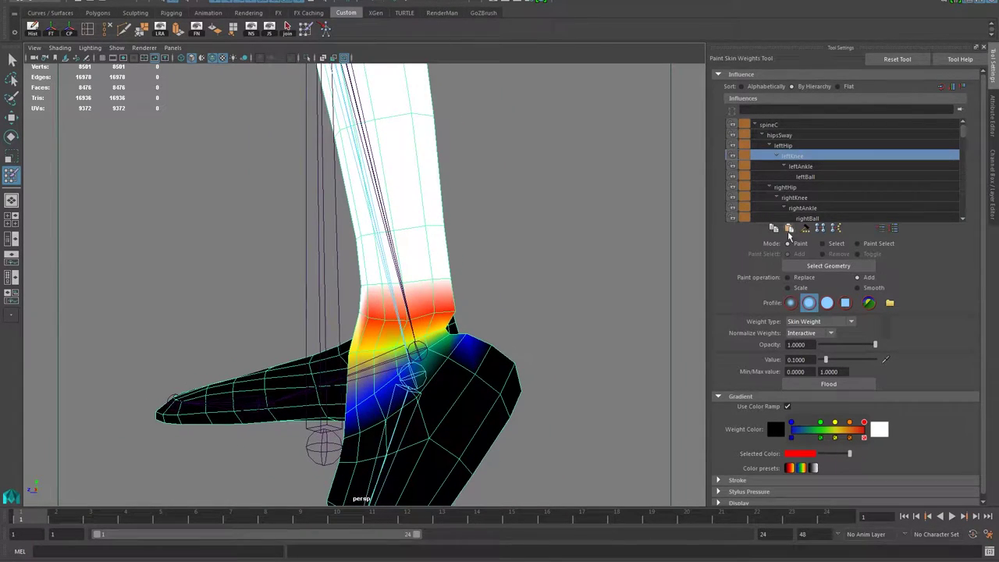
{"action": "left_click", "coordinate": [797, 166]}
{"action": "mouse_move", "coordinate": [428, 314]}
{"action": "left_mouse_down"}
{"action": "mouse_move", "coordinate": [413, 316]}
{"action": "mouse_move", "coordinate": [459, 312]}
{"action": "mouse_move", "coordinate": [227, 356]}
{"action": "mouse_move", "coordinate": [212, 349]}
{"action": "mouse_move", "coordinate": [288, 342]}
{"action": "left_mouse_up"}
{"action": "mouse_move", "coordinate": [293, 359]}
{"action": "left_mouse_down", "text": "alt"}
{"action": "mouse_move", "coordinate": [222, 336]}
{"action": "mouse_move", "coordinate": [285, 337]}
{"action": "left_mouse_up", "text": "alt"}
{"action": "mouse_move", "coordinate": [245, 285]}
{"action": "left_mouse_down"}
{"action": "mouse_move", "coordinate": [255, 282]}
{"action": "mouse_move", "coordinate": [263, 305]}
{"action": "mouse_move", "coordinate": [338, 330]}
{"action": "mouse_move", "coordinate": [423, 333]}
{"action": "mouse_move", "coordinate": [468, 324]}
{"action": "mouse_move", "coordinate": [457, 336]}
{"action": "mouse_move", "coordinate": [457, 394]}
{"action": "mouse_move", "coordinate": [459, 352]}
{"action": "mouse_move", "coordinate": [476, 343]}
{"action": "mouse_move", "coordinate": [474, 275]}
{"action": "mouse_move", "coordinate": [479, 328]}
{"action": "mouse_move", "coordinate": [453, 337]}
{"action": "mouse_move", "coordinate": [324, 304]}
{"action": "mouse_move", "coordinate": [311, 289]}
{"action": "mouse_move", "coordinate": [340, 181]}
{"action": "left_mouse_up"}
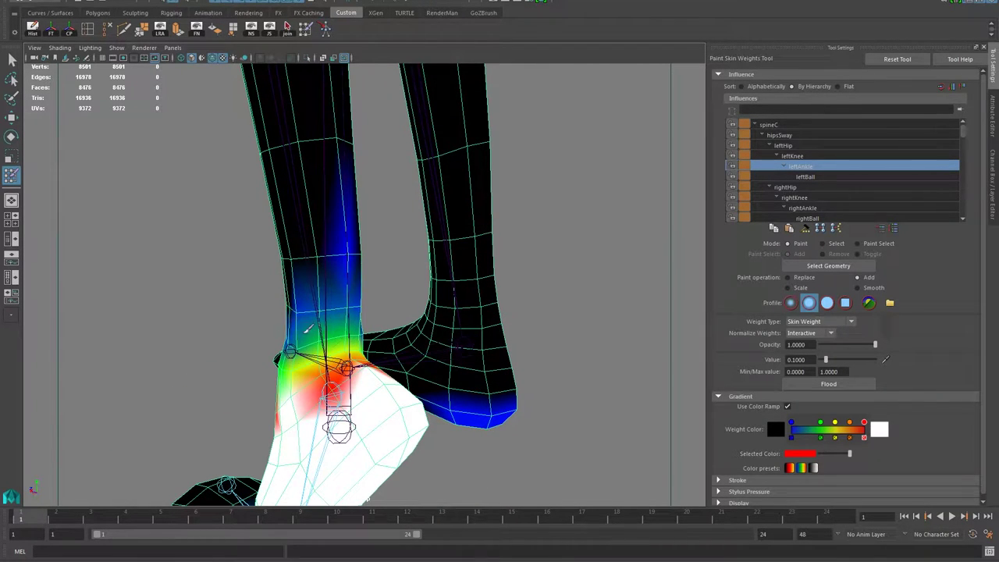
{"action": "left_click_drag", "start_coordinate": [371, 396], "coordinate": [485, 367], "text": "alt"}
{"action": "left_click_drag", "start_coordinate": [470, 287], "coordinate": [422, 318]}
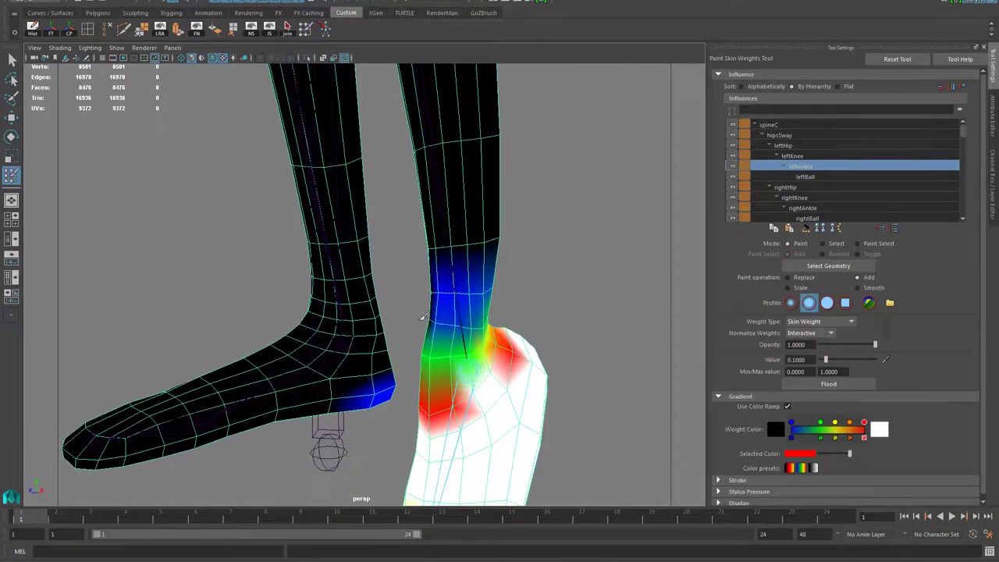
{"action": "left_click_drag", "start_coordinate": [443, 365], "coordinate": [539, 356], "text": "alt"}
{"action": "mouse_move", "coordinate": [417, 295]}
{"action": "left_mouse_down"}
{"action": "mouse_move", "coordinate": [396, 281]}
{"action": "mouse_move", "coordinate": [427, 290]}
{"action": "left_mouse_up"}
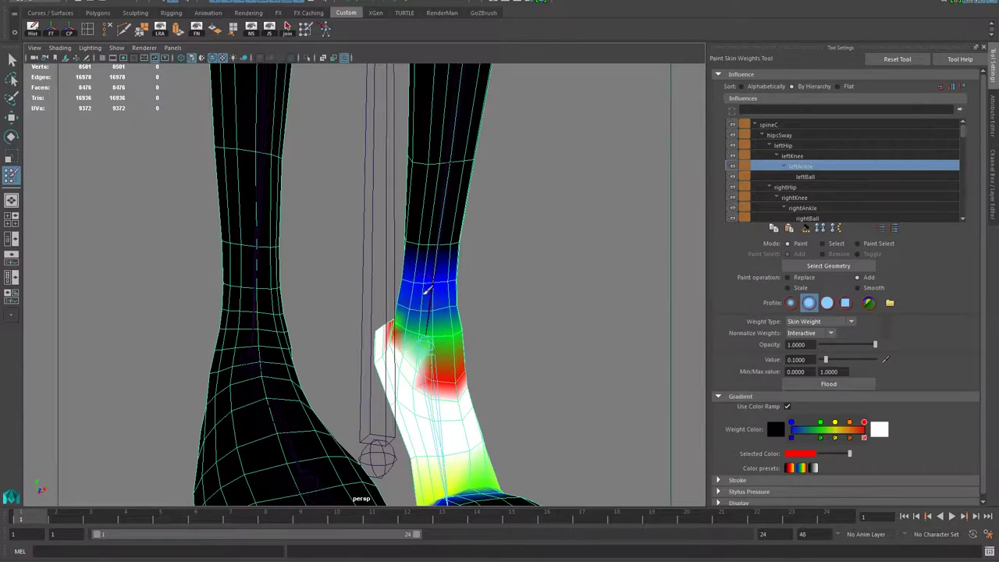
{"action": "left_click_drag", "start_coordinate": [378, 367], "coordinate": [531, 375], "text": "alt"}
{"action": "mouse_move", "coordinate": [271, 341]}
{"action": "left_mouse_down", "text": "shift"}
{"action": "mouse_move", "coordinate": [272, 351]}
{"action": "mouse_move", "coordinate": [282, 347]}
{"action": "left_mouse_up", "text": "shift"}
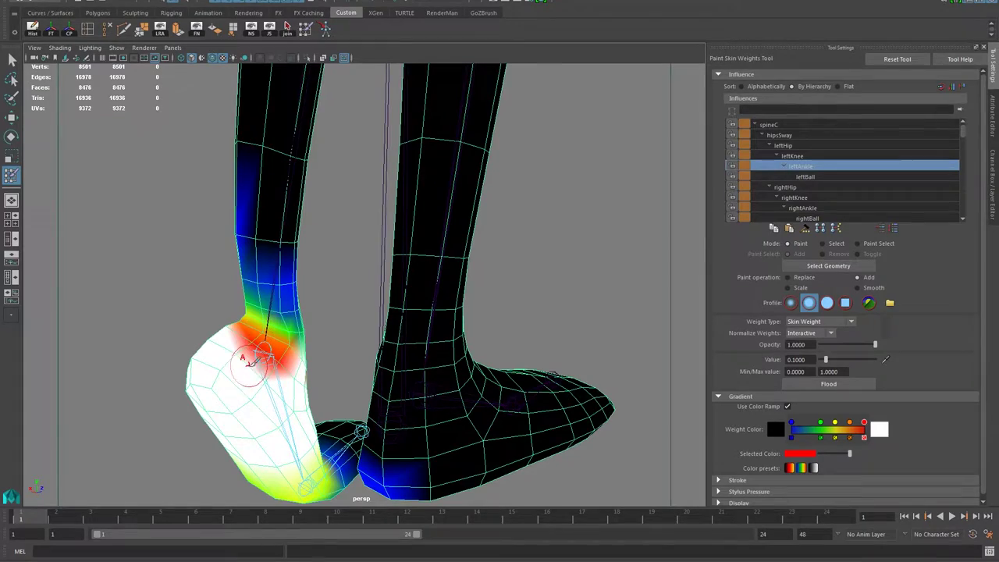
Select the left hip joint and return the skeleton to its bind pose
{"action": "right_click_drag", "start_coordinate": [249, 365], "coordinate": [260, 354], "text": "alt"}
{"action": "left_click_drag", "start_coordinate": [261, 354], "coordinate": [211, 421], "text": "alt"}
{"action": "right_click_drag", "start_coordinate": [210, 421], "coordinate": [117, 364], "text": "alt"}
{"action": "left_click_drag", "start_coordinate": [116, 363], "coordinate": [336, 344], "text": "alt"}
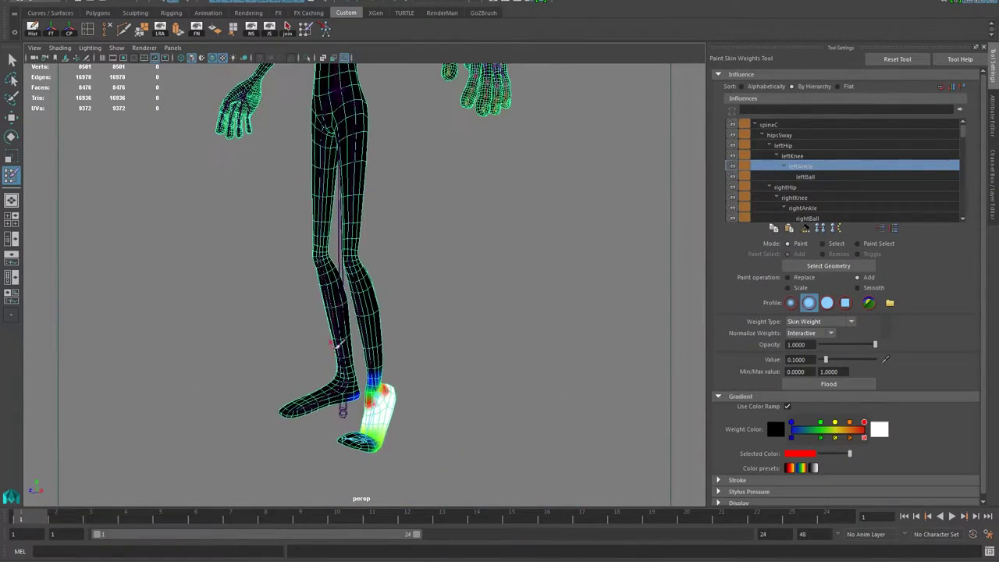
{"action": "key", "text": "w"}
{"action": "left_click", "coordinate": [420, 188]}
{"action": "left_click", "coordinate": [356, 107]}
{"action": "left_click", "coordinate": [328, 31]}
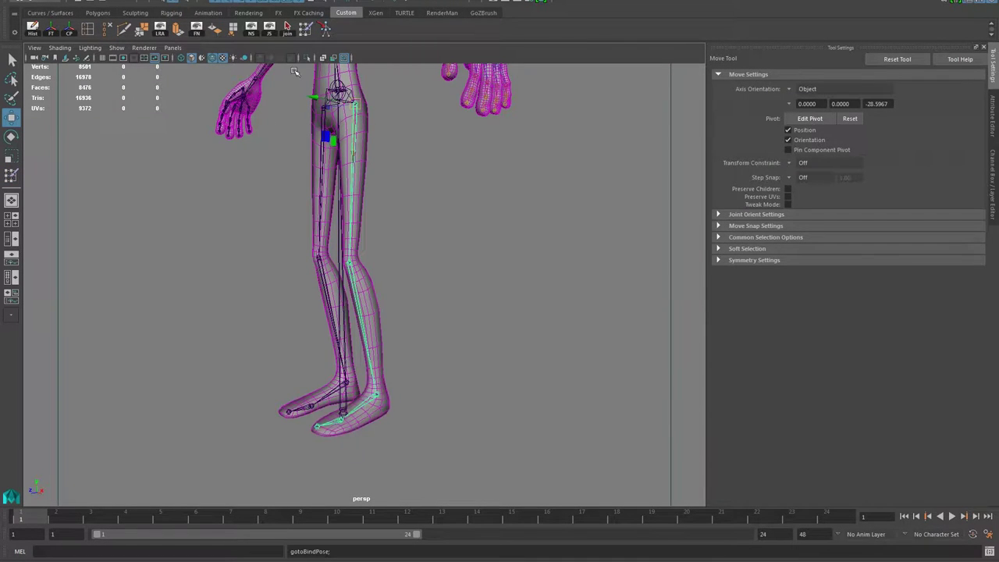
Test the deformation by rotating the left ball joint and the left ankle joint, undoing each rotation
{"action": "middle_click_drag", "start_coordinate": [252, 398], "coordinate": [288, 314], "text": "alt"}
{"action": "right_click_drag", "start_coordinate": [288, 314], "coordinate": [407, 388], "text": "alt"}
{"action": "left_click", "coordinate": [370, 341]}
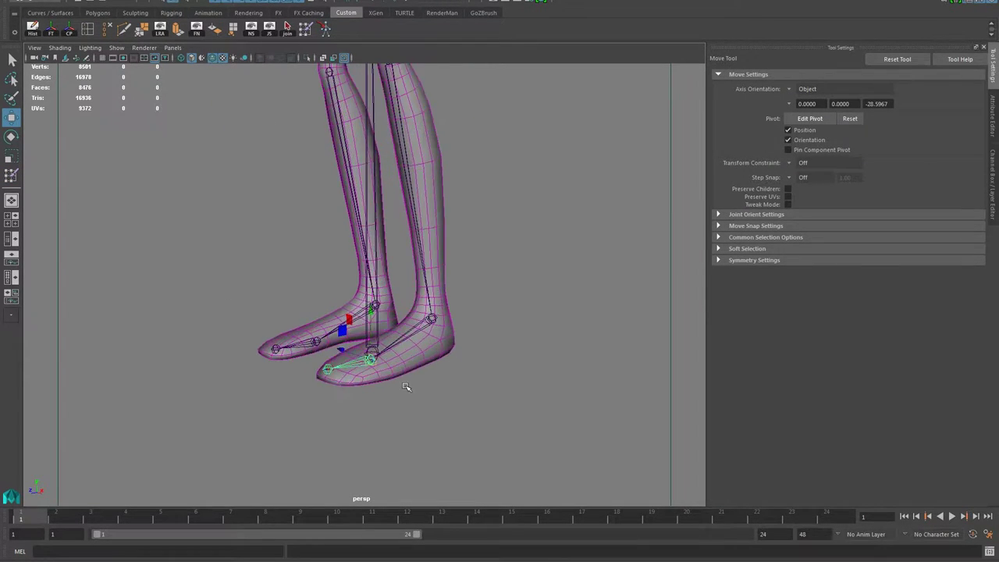
{"action": "left_click_drag", "start_coordinate": [408, 388], "coordinate": [344, 393], "text": "alt"}
{"action": "key", "text": "e"}
{"action": "left_click_drag", "start_coordinate": [323, 328], "coordinate": [355, 335]}
{"action": "key", "text": "ctrl+z"}
{"action": "left_click", "coordinate": [408, 341]}
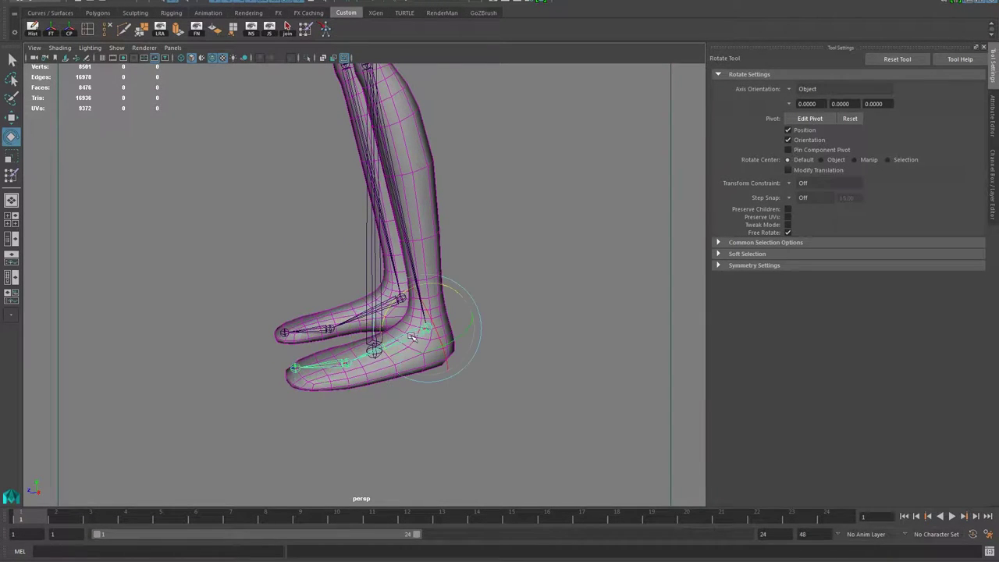
{"action": "left_click_drag", "start_coordinate": [406, 289], "coordinate": [410, 330]}
{"action": "key", "text": "ctrl+z"}
Rotate the left knee joint to bend the lower leg backward and sideways and inspect the deformation
{"action": "middle_click_drag", "start_coordinate": [367, 226], "coordinate": [380, 324], "text": "alt"}
{"action": "left_click", "coordinate": [397, 224]}
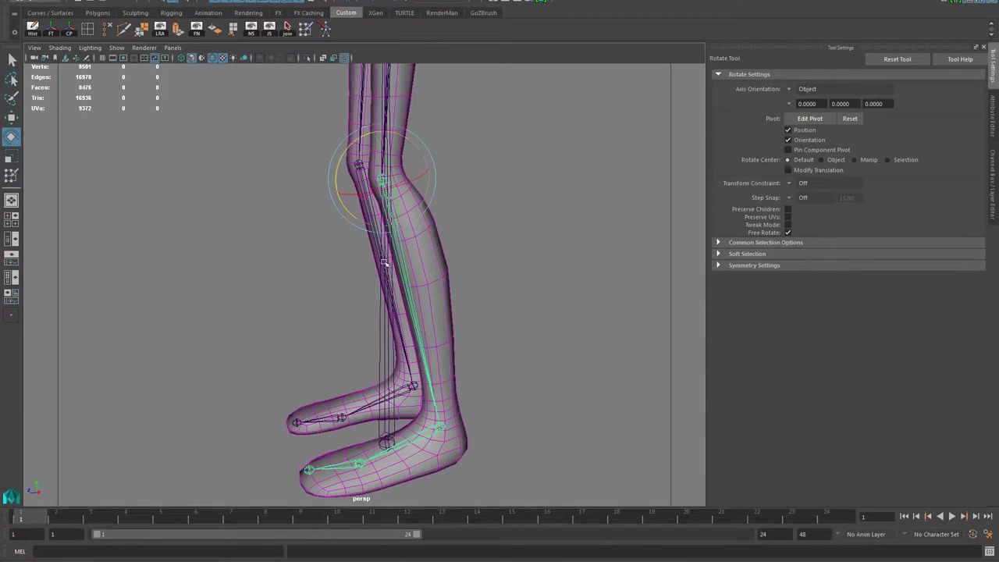
{"action": "left_click_drag", "start_coordinate": [379, 261], "coordinate": [397, 247], "text": "alt"}
{"action": "left_click_drag", "start_coordinate": [353, 155], "coordinate": [416, 387]}
{"action": "left_click_drag", "start_coordinate": [474, 258], "coordinate": [549, 243], "text": "alt"}
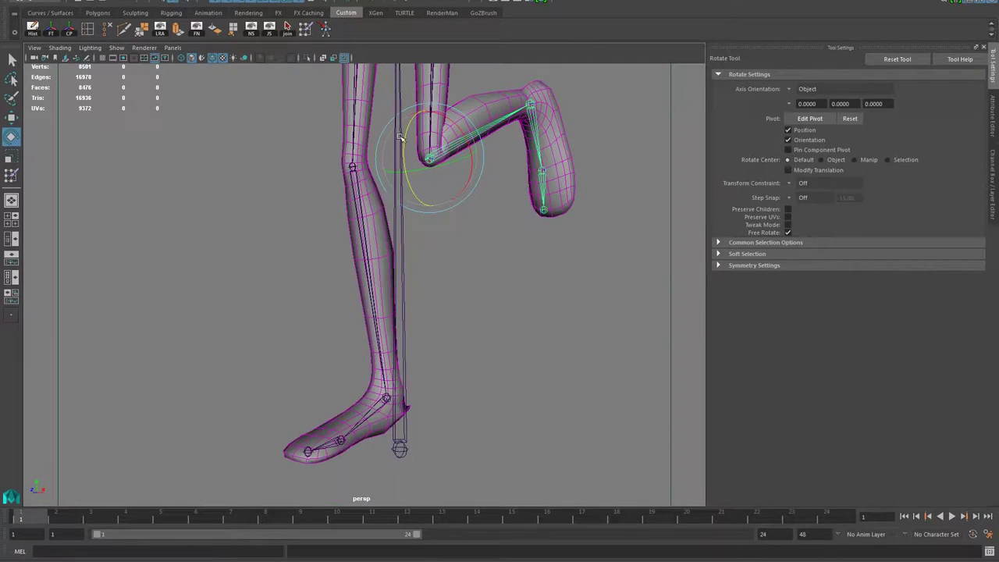
{"action": "left_click_drag", "start_coordinate": [406, 140], "coordinate": [427, 134]}
Select the right hip joint and return the skeleton to its bind pose
{"action": "left_click_drag", "start_coordinate": [374, 231], "coordinate": [271, 277], "text": "alt"}
{"action": "left_click_drag", "start_coordinate": [305, 311], "coordinate": [414, 297], "text": "alt"}
{"action": "middle_click_drag", "start_coordinate": [414, 270], "coordinate": [403, 348], "text": "alt"}
{"action": "right_click_drag", "start_coordinate": [403, 348], "coordinate": [335, 328], "text": "alt"}
{"action": "left_click_drag", "start_coordinate": [335, 328], "coordinate": [274, 314], "text": "alt"}
{"action": "left_click", "coordinate": [373, 185]}
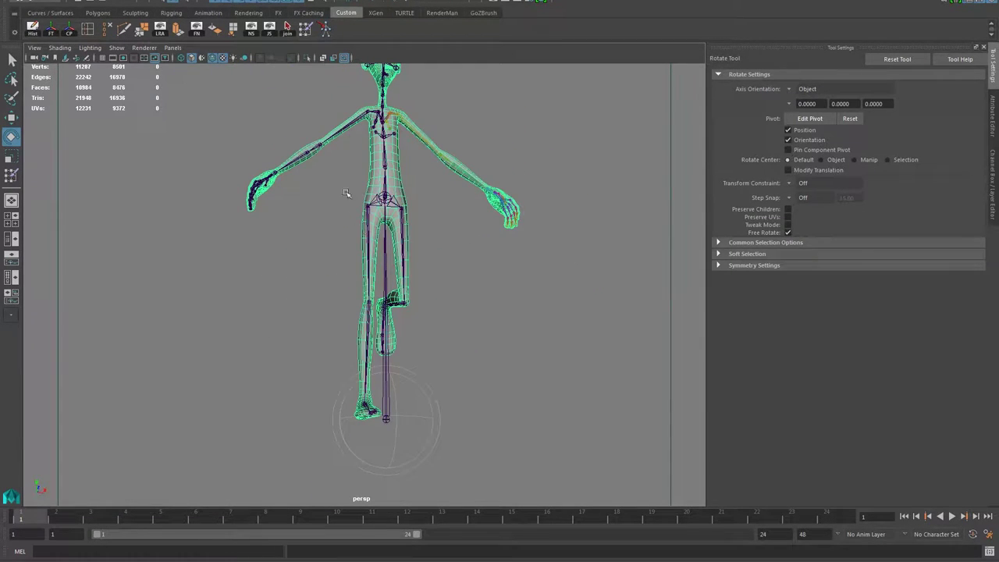
{"action": "left_click", "coordinate": [358, 211]}
{"action": "left_click", "coordinate": [325, 30]}
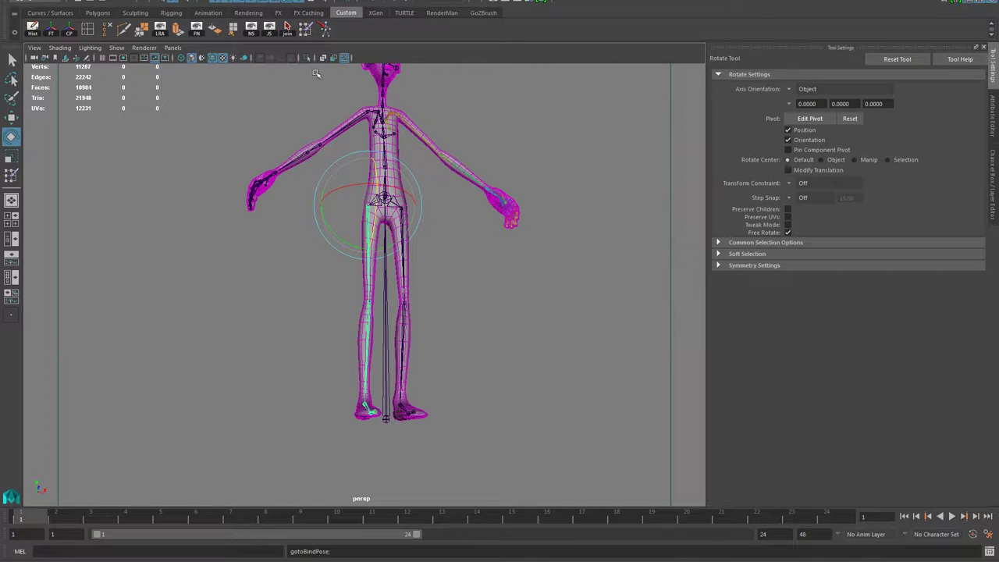
Select the character mesh and open the Mirror Skin Weights options
{"action": "left_click_drag", "start_coordinate": [293, 274], "coordinate": [261, 285], "text": "alt"}
{"action": "middle_click_drag", "start_coordinate": [260, 286], "coordinate": [269, 359], "text": "alt"}
{"action": "right_click_drag", "start_coordinate": [270, 359], "coordinate": [403, 245], "text": "alt"}
{"action": "left_click", "coordinate": [403, 208]}
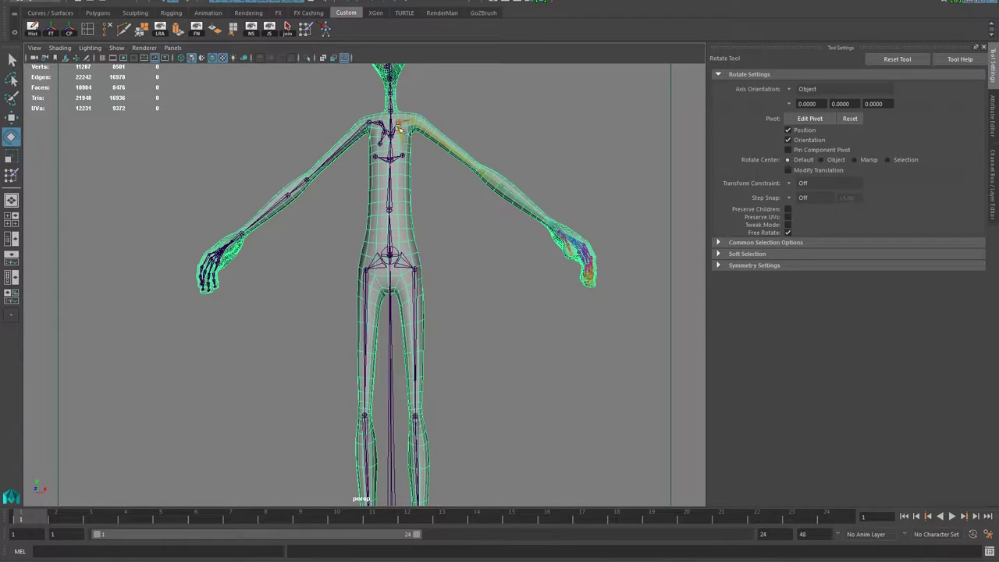
{"action": "scroll", "coordinate": [434, 331], "scroll_direction": "down", "scroll_amount": 5}
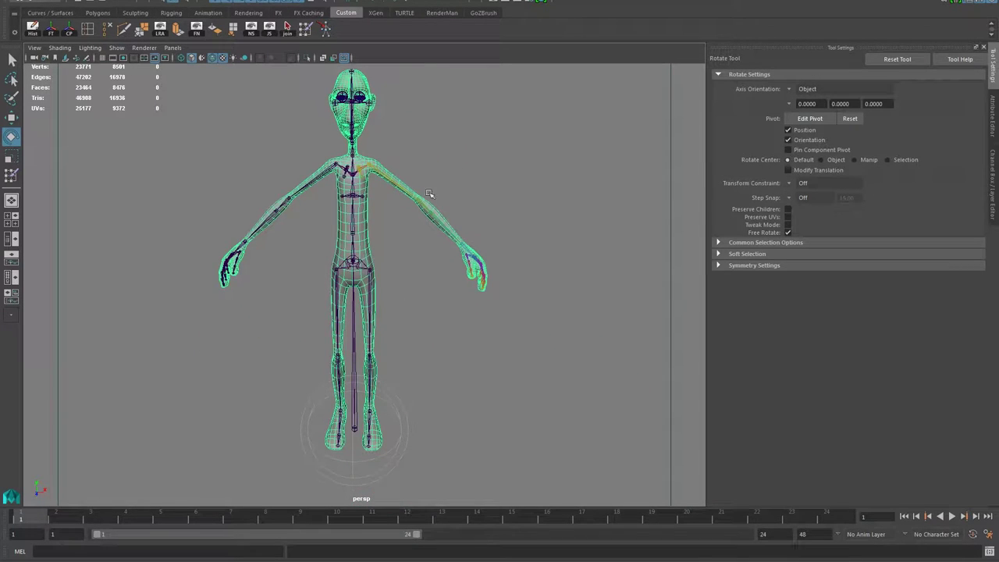
{"action": "middle_click_drag", "start_coordinate": [285, 232], "coordinate": [288, 254], "text": "alt"}
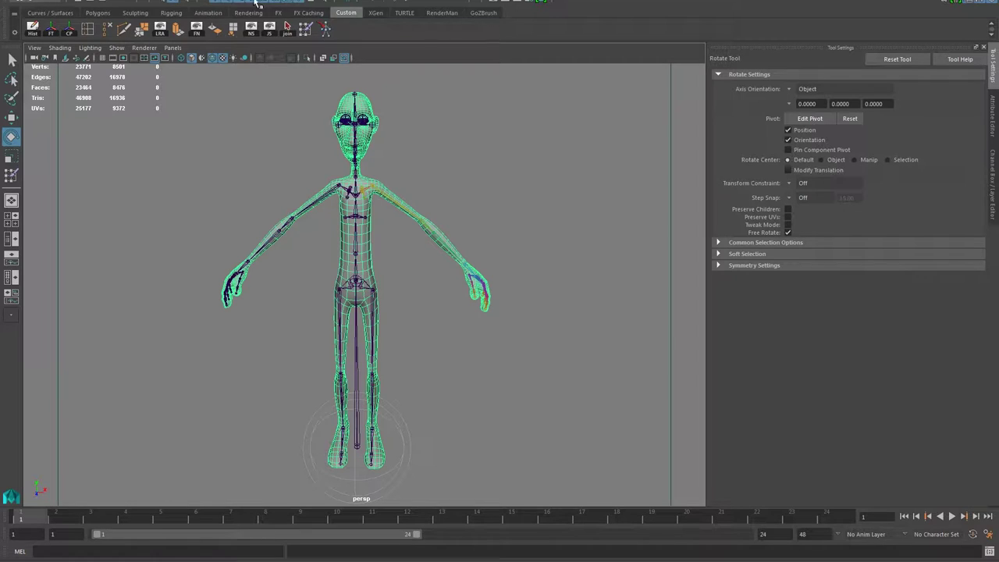
{"action": "left_click", "coordinate": [213, 1]}
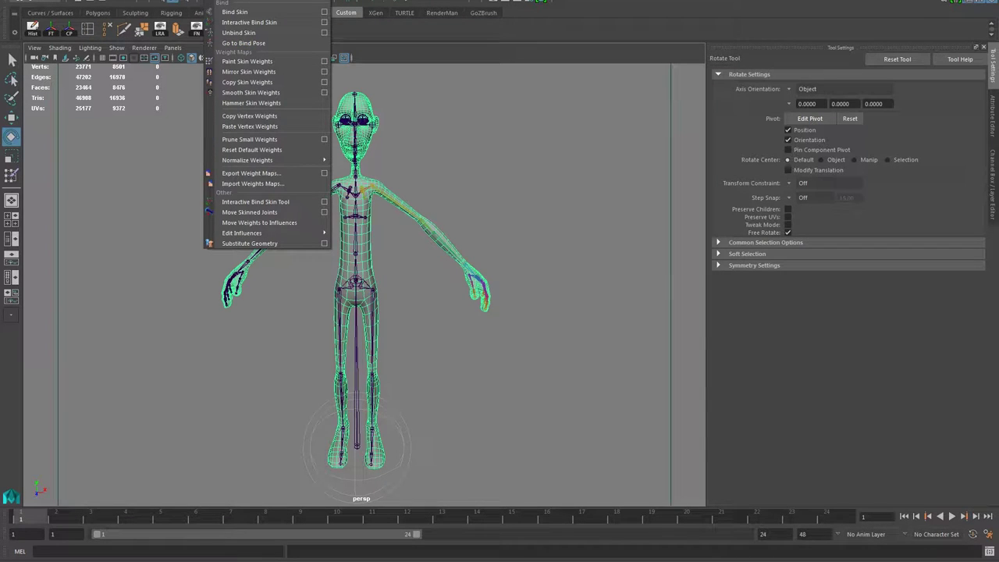
{"action": "left_click", "coordinate": [325, 72]}
{"action": "left_click_drag", "start_coordinate": [566, 79], "coordinate": [607, 78]}
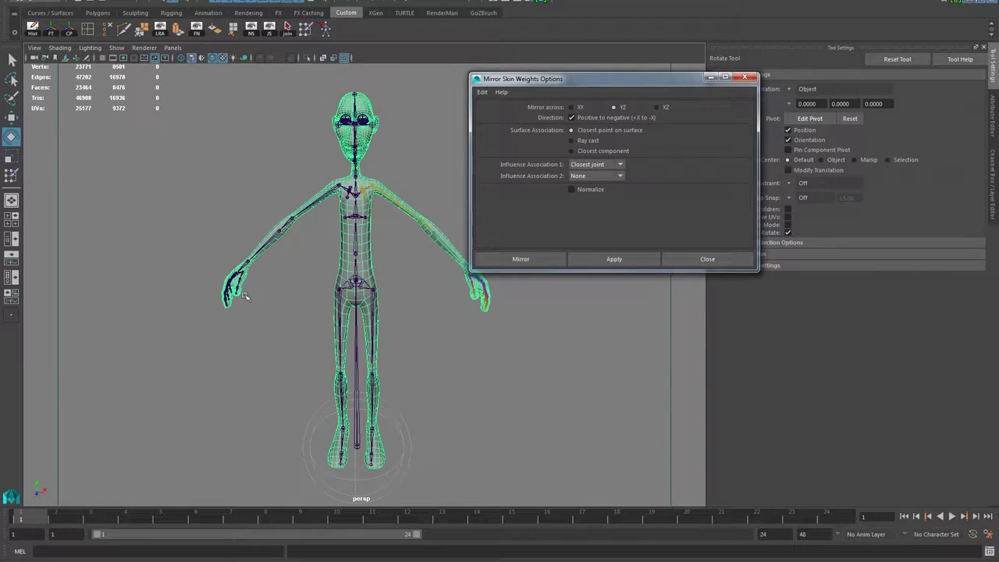
Keep mirroring across YZ with Influence Association 1 at Closest joint, and set Influence Association 2 to Closest joint
{"action": "left_click", "coordinate": [656, 107]}
{"action": "left_click", "coordinate": [598, 167]}
{"action": "left_click", "coordinate": [598, 168]}
{"action": "left_click", "coordinate": [595, 175]}
{"action": "left_click", "coordinate": [586, 197]}
{"action": "left_click", "coordinate": [606, 165]}
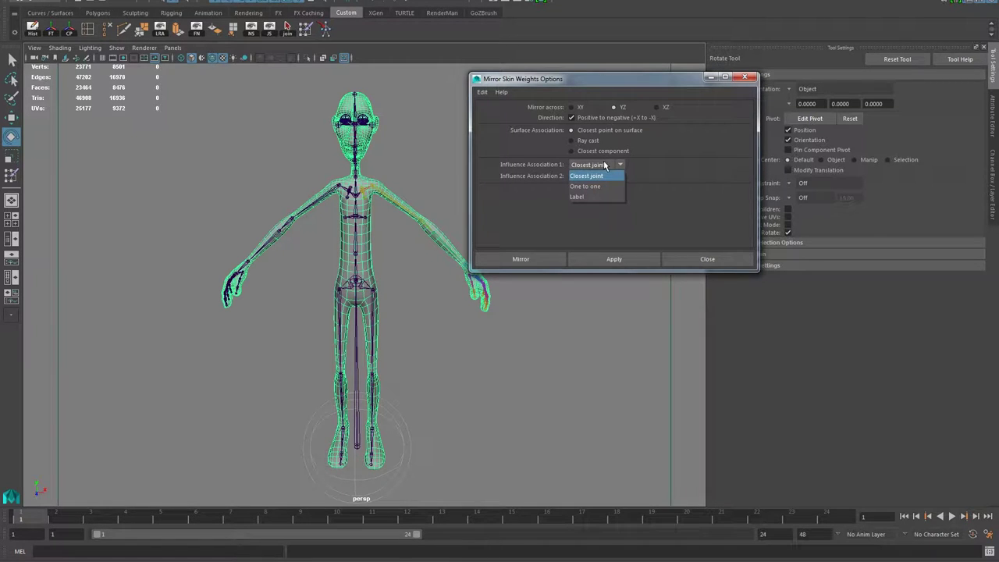
{"action": "left_click", "coordinate": [603, 164]}
{"action": "left_click", "coordinate": [603, 164]}
{"action": "left_click", "coordinate": [492, 208]}
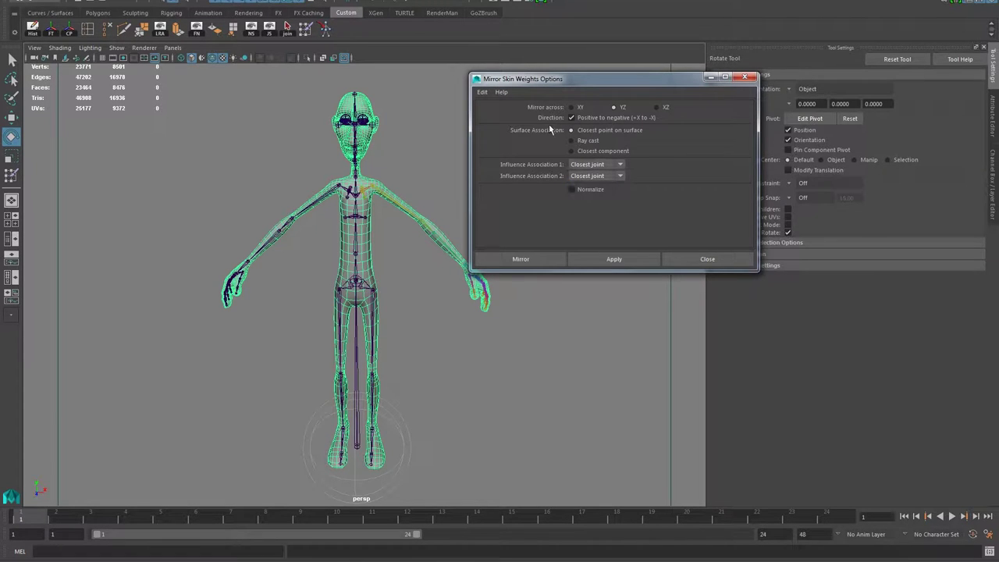
Mirror the skin weights and add the Mirror Skin Weights command to the custom shelf
{"action": "left_click", "coordinate": [521, 259]}
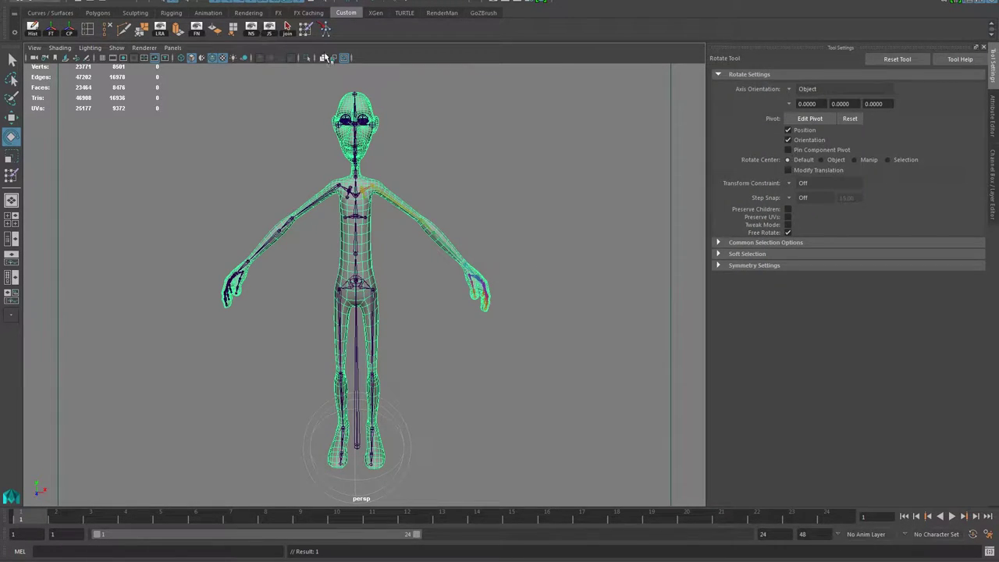
{"action": "left_click", "coordinate": [213, 0]}
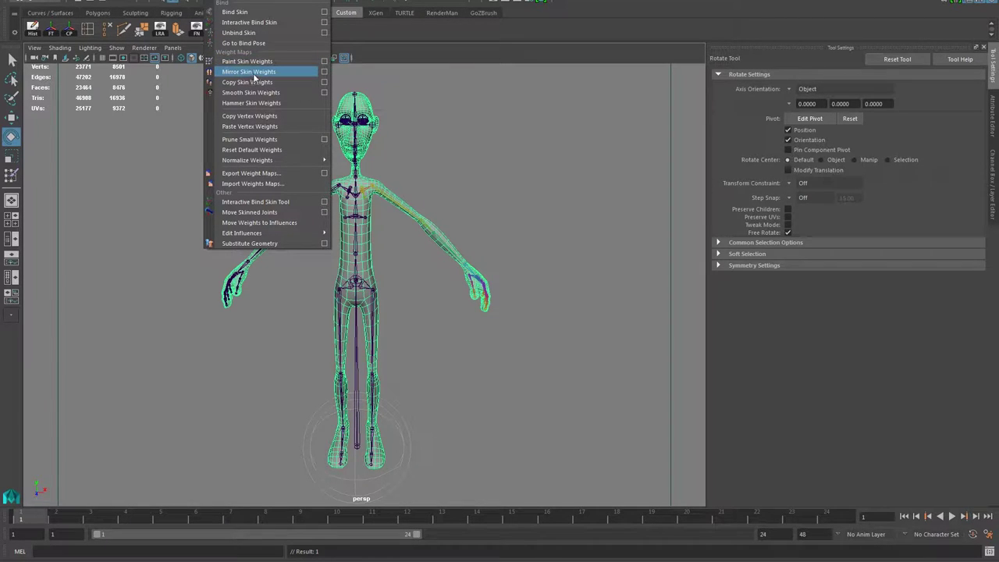
{"action": "left_click", "coordinate": [274, 424]}
Select the left knee joint and rotate it to bend the lower leg backward
{"action": "middle_click_drag", "start_coordinate": [289, 426], "coordinate": [292, 406], "text": "alt"}
{"action": "right_click_drag", "start_coordinate": [292, 406], "coordinate": [412, 366], "text": "alt"}
{"action": "middle_click_drag", "start_coordinate": [412, 366], "coordinate": [422, 321], "text": "alt"}
{"action": "left_click_drag", "start_coordinate": [421, 322], "coordinate": [412, 352], "text": "alt"}
{"action": "middle_click_drag", "start_coordinate": [409, 269], "coordinate": [401, 195], "text": "alt"}
{"action": "right_click_drag", "start_coordinate": [401, 196], "coordinate": [547, 344], "text": "alt"}
{"action": "left_click", "coordinate": [411, 330]}
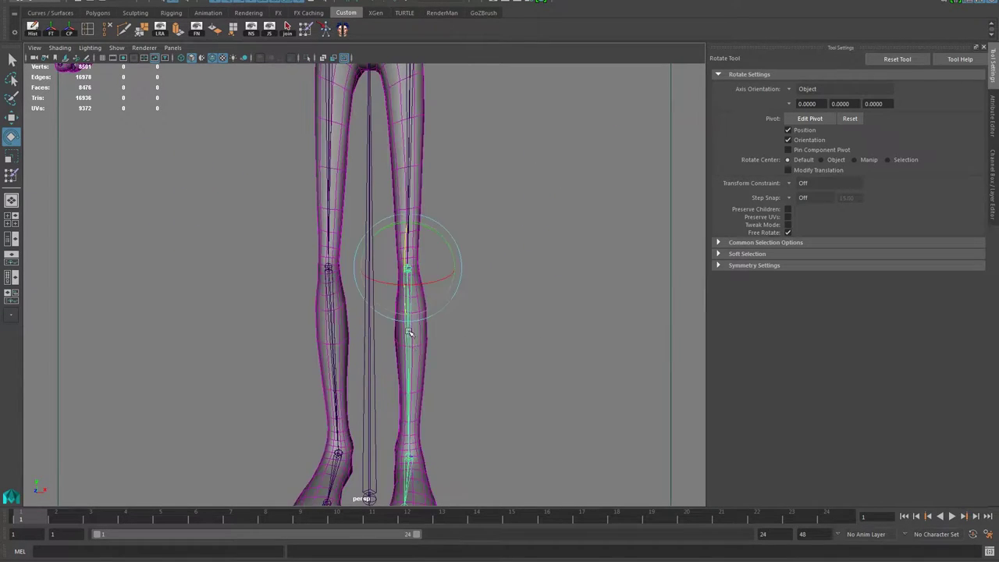
{"action": "left_click_drag", "start_coordinate": [463, 351], "coordinate": [394, 370], "text": "alt"}
{"action": "right_click_drag", "start_coordinate": [553, 279], "coordinate": [516, 271], "text": "alt"}
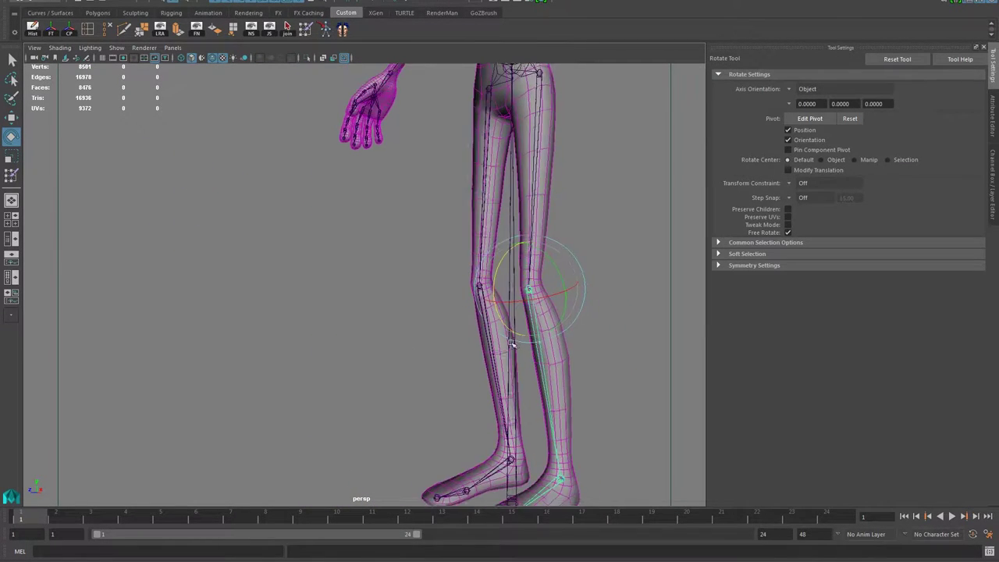
{"action": "middle_click_drag", "start_coordinate": [516, 272], "coordinate": [500, 223], "text": "alt"}
{"action": "left_click_drag", "start_coordinate": [501, 208], "coordinate": [503, 257]}
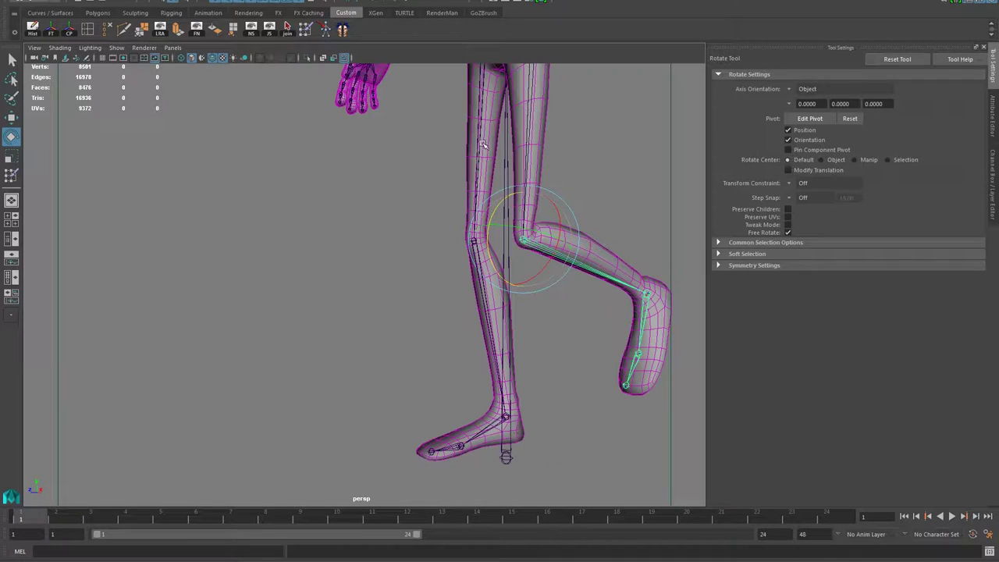
{"action": "left_click_drag", "start_coordinate": [493, 226], "coordinate": [520, 226]}
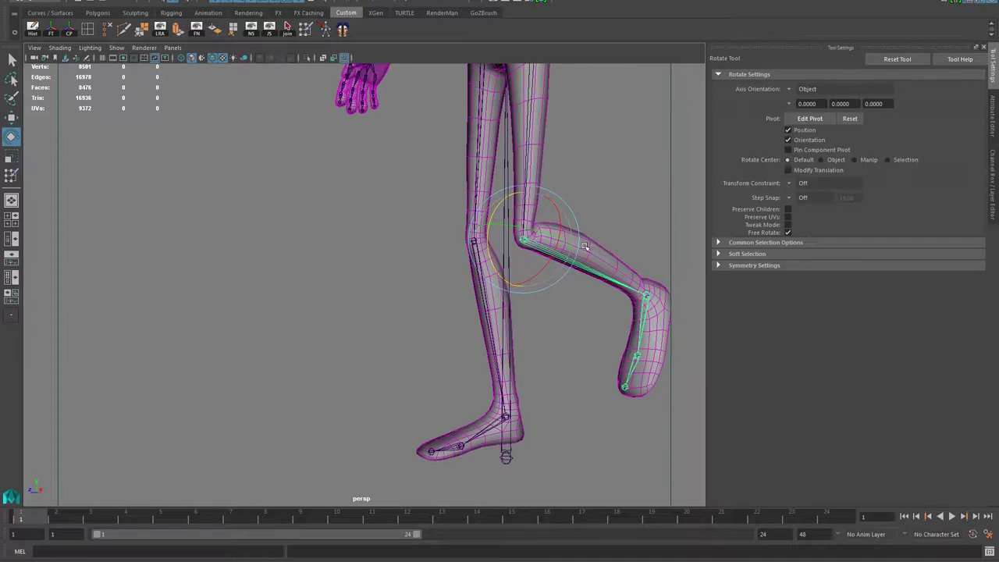
Test the left knee's deformation at tighter and looser bends, undoing the sideways rotation
{"action": "mouse_move", "coordinate": [434, 388]}
{"action": "left_mouse_down", "text": "alt"}
{"action": "mouse_move", "coordinate": [475, 375]}
{"action": "mouse_move", "coordinate": [438, 392]}
{"action": "left_mouse_up", "text": "alt"}
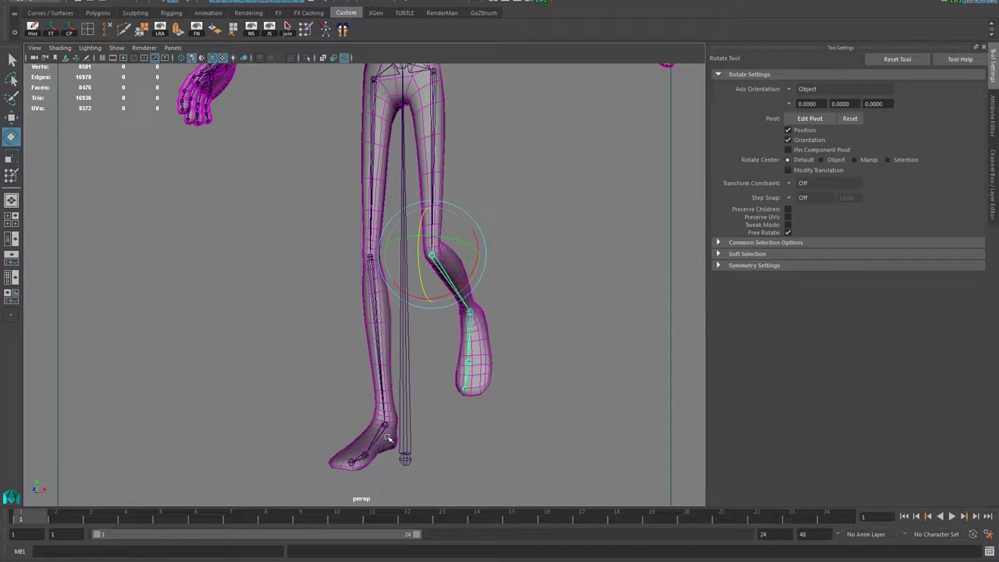
{"action": "left_click_drag", "start_coordinate": [418, 248], "coordinate": [369, 363]}
{"action": "middle_click_drag", "start_coordinate": [368, 363], "coordinate": [365, 355], "text": "alt"}
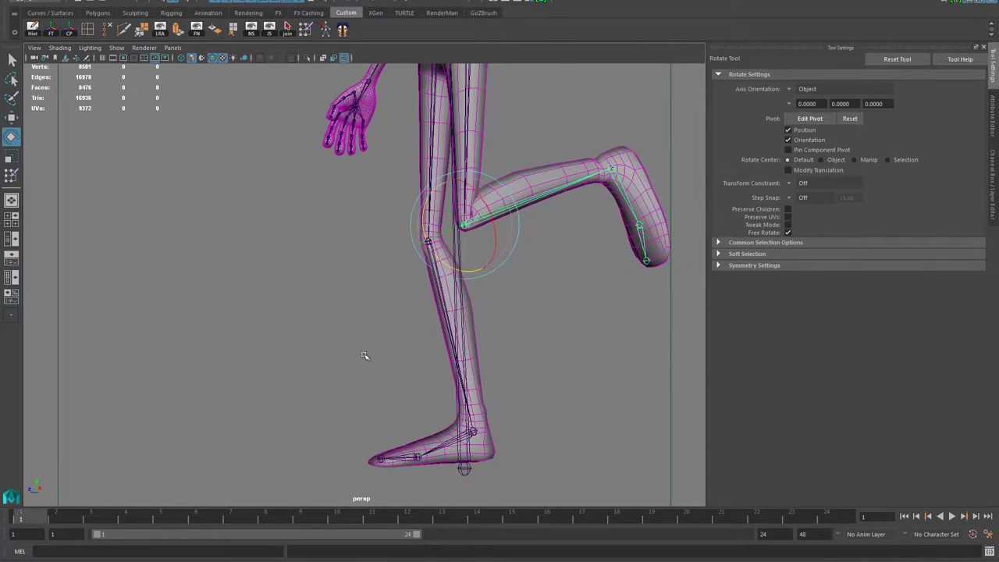
{"action": "left_click_drag", "start_coordinate": [467, 274], "coordinate": [451, 266]}
{"action": "key", "text": "ctrl+z"}
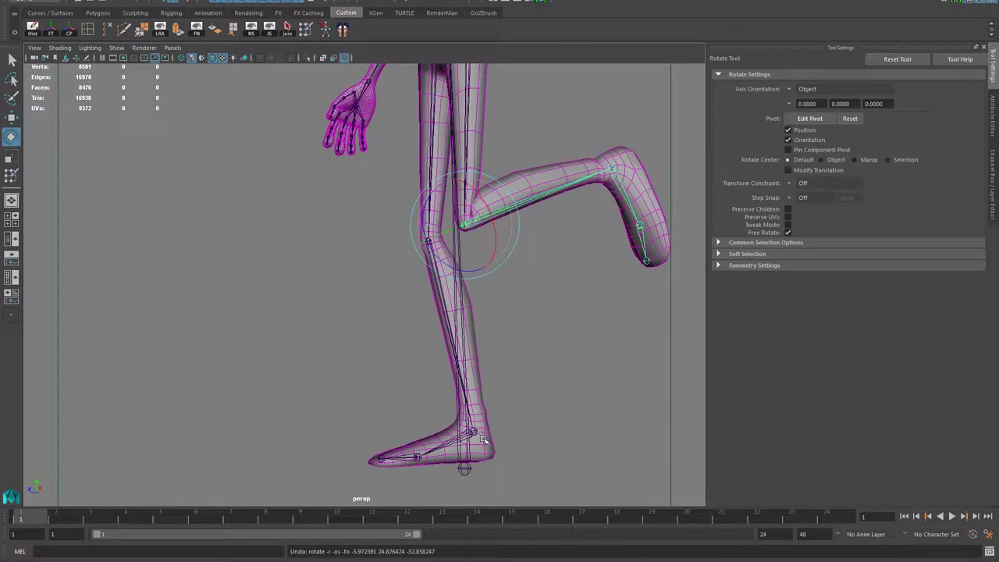
{"action": "mouse_move", "coordinate": [428, 208]}
{"action": "left_mouse_down"}
{"action": "mouse_move", "coordinate": [456, 180]}
{"action": "mouse_move", "coordinate": [438, 193]}
{"action": "mouse_move", "coordinate": [446, 188]}
{"action": "mouse_move", "coordinate": [439, 214]}
{"action": "left_mouse_up"}
{"action": "left_click_drag", "start_coordinate": [393, 299], "coordinate": [431, 290], "text": "alt"}
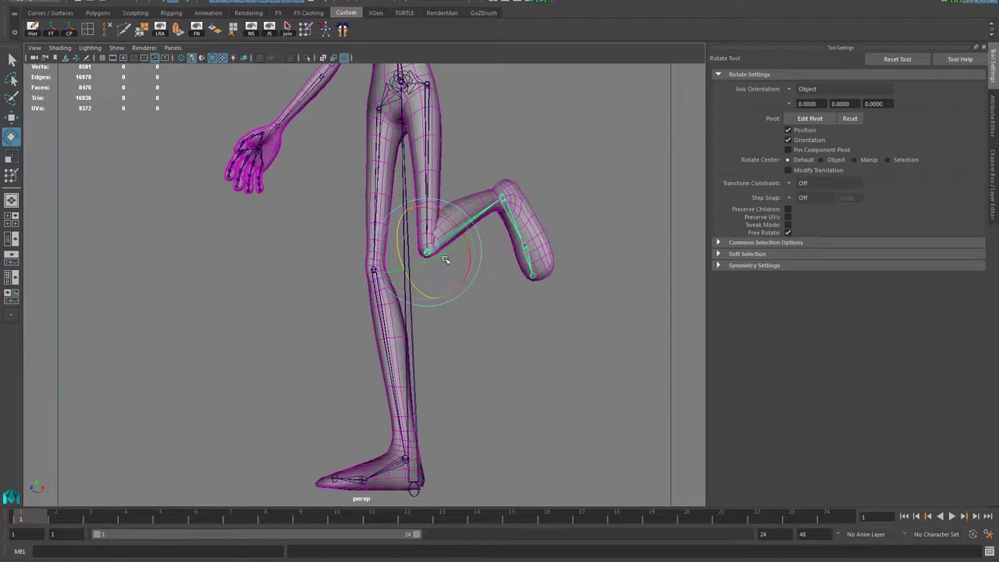
{"action": "left_click_drag", "start_coordinate": [399, 233], "coordinate": [405, 189]}
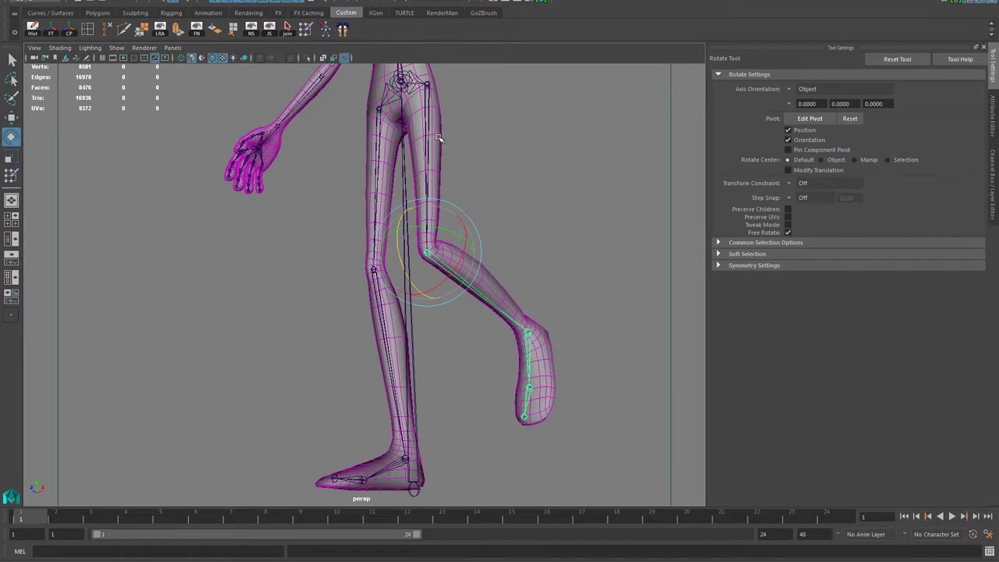
Select the character mesh, activate Paint Skin Weights and examine the leftAnkle influence on the bent leg from several sides
{"action": "left_click", "coordinate": [439, 178]}
{"action": "left_click", "coordinate": [305, 30]}
{"action": "left_click_drag", "start_coordinate": [374, 316], "coordinate": [335, 323], "text": "alt"}
{"action": "middle_click_drag", "start_coordinate": [402, 340], "coordinate": [382, 247], "text": "alt"}
{"action": "right_click_drag", "start_coordinate": [382, 247], "coordinate": [525, 377], "text": "alt"}
{"action": "left_click_drag", "start_coordinate": [356, 394], "coordinate": [410, 394], "text": "alt"}
{"action": "middle_click_drag", "start_coordinate": [410, 394], "coordinate": [222, 390], "text": "alt"}
{"action": "right_click_drag", "start_coordinate": [221, 390], "coordinate": [382, 384], "text": "alt"}
{"action": "middle_click_drag", "start_coordinate": [382, 384], "coordinate": [334, 372], "text": "alt"}
{"action": "right_click_drag", "start_coordinate": [334, 372], "coordinate": [441, 342], "text": "alt"}
{"action": "left_click_drag", "start_coordinate": [441, 342], "coordinate": [427, 301], "text": "alt"}
{"action": "right_click_drag", "start_coordinate": [458, 270], "coordinate": [382, 318], "text": "alt"}
{"action": "left_click_drag", "start_coordinate": [383, 318], "coordinate": [435, 341], "text": "alt"}
{"action": "middle_click_drag", "start_coordinate": [425, 343], "coordinate": [437, 357], "text": "alt"}
{"action": "right_click_drag", "start_coordinate": [437, 356], "coordinate": [460, 349], "text": "alt"}
{"action": "left_click_drag", "start_coordinate": [460, 349], "coordinate": [539, 314], "text": "alt"}
{"action": "right_click_drag", "start_coordinate": [540, 314], "coordinate": [305, 167], "text": "alt"}
{"action": "middle_click_drag", "start_coordinate": [306, 168], "coordinate": [284, 290], "text": "alt"}
{"action": "left_click_drag", "start_coordinate": [284, 290], "coordinate": [304, 334], "text": "alt"}
{"action": "middle_click_drag", "start_coordinate": [371, 344], "coordinate": [288, 346], "text": "alt"}
{"action": "right_click_drag", "start_coordinate": [287, 346], "coordinate": [339, 341], "text": "alt"}
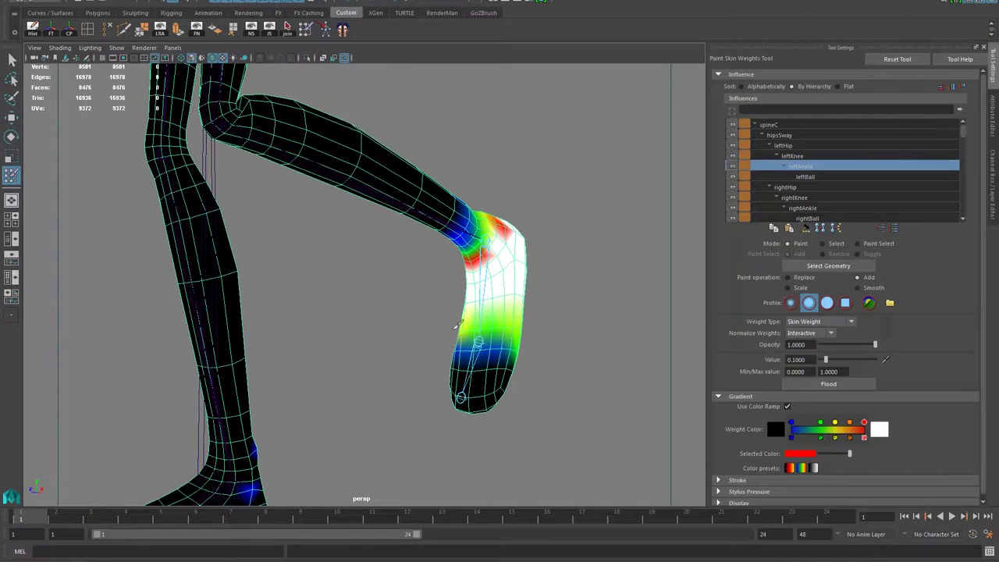
Compare the leftBall and leftAnkle influences around the left foot, looking for stray weights near the heel and shin
{"action": "left_click", "coordinate": [804, 177]}
{"action": "mouse_move", "coordinate": [477, 223]}
{"action": "left_mouse_down", "text": "alt"}
{"action": "mouse_move", "coordinate": [411, 276]}
{"action": "mouse_move", "coordinate": [433, 267]}
{"action": "left_mouse_up", "text": "alt"}
{"action": "middle_click_drag", "start_coordinate": [433, 257], "coordinate": [336, 297], "text": "alt"}
{"action": "right_click_drag", "start_coordinate": [336, 297], "coordinate": [405, 293], "text": "alt"}
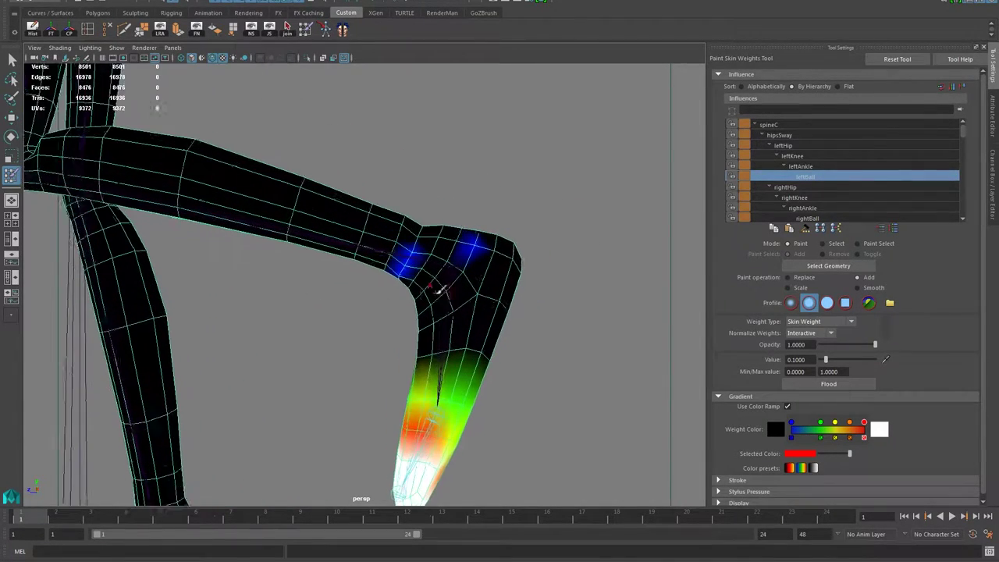
{"action": "left_click_drag", "start_coordinate": [434, 287], "coordinate": [468, 265], "text": "alt"}
{"action": "left_click", "coordinate": [804, 167]}
{"action": "mouse_move", "coordinate": [530, 276]}
{"action": "left_mouse_down", "text": "alt"}
{"action": "mouse_move", "coordinate": [417, 281]}
{"action": "mouse_move", "coordinate": [417, 245]}
{"action": "mouse_move", "coordinate": [444, 312]}
{"action": "mouse_move", "coordinate": [460, 324]}
{"action": "left_mouse_up", "text": "alt"}
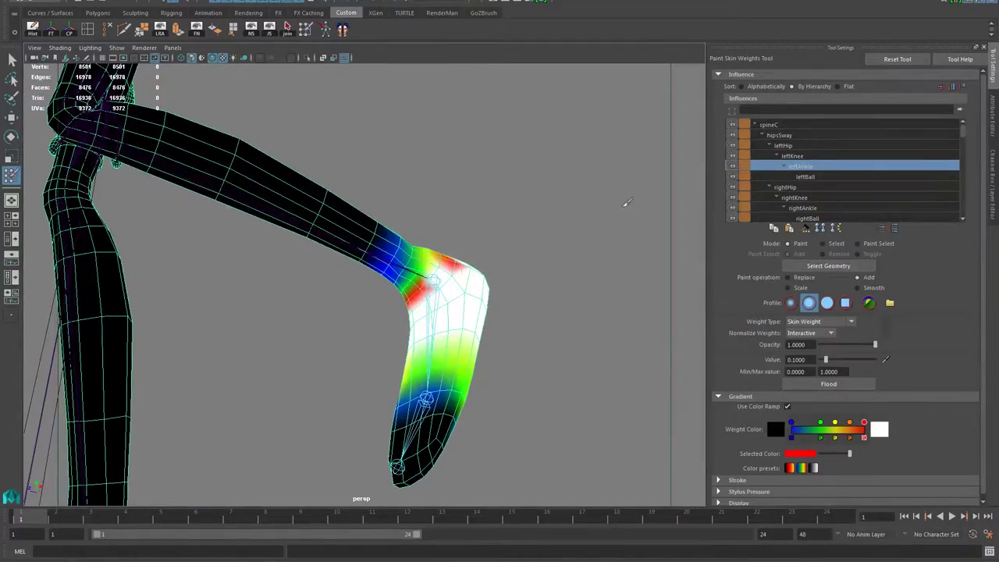
{"action": "left_click_drag", "start_coordinate": [401, 336], "coordinate": [402, 360], "text": "alt"}
{"action": "left_click", "coordinate": [804, 178]}
{"action": "left_click_drag", "start_coordinate": [472, 307], "coordinate": [432, 331], "text": "alt"}
{"action": "left_click", "coordinate": [799, 166]}
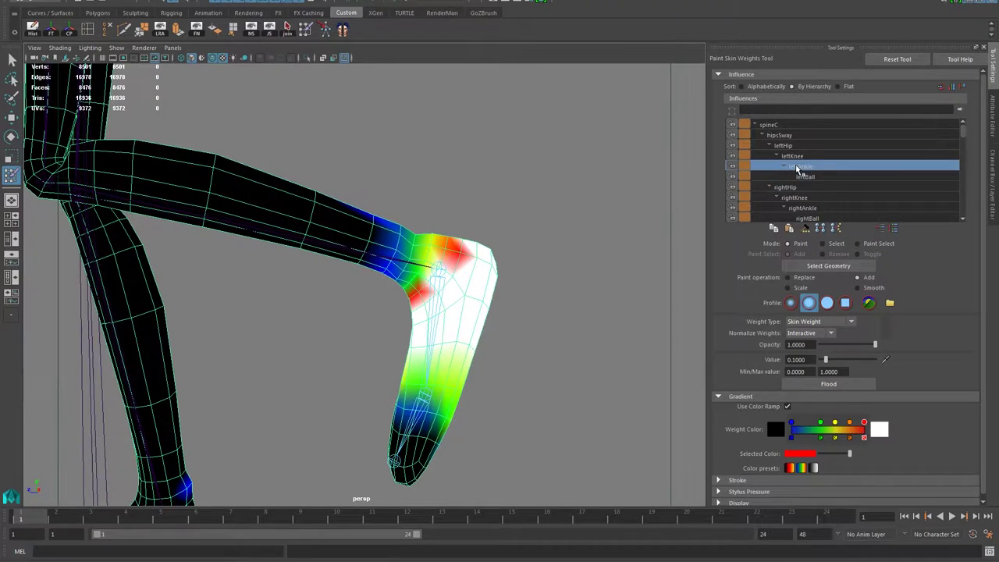
Display the leftKnee influence and examine its weights along the lower leg and foot
{"action": "left_click", "coordinate": [791, 156]}
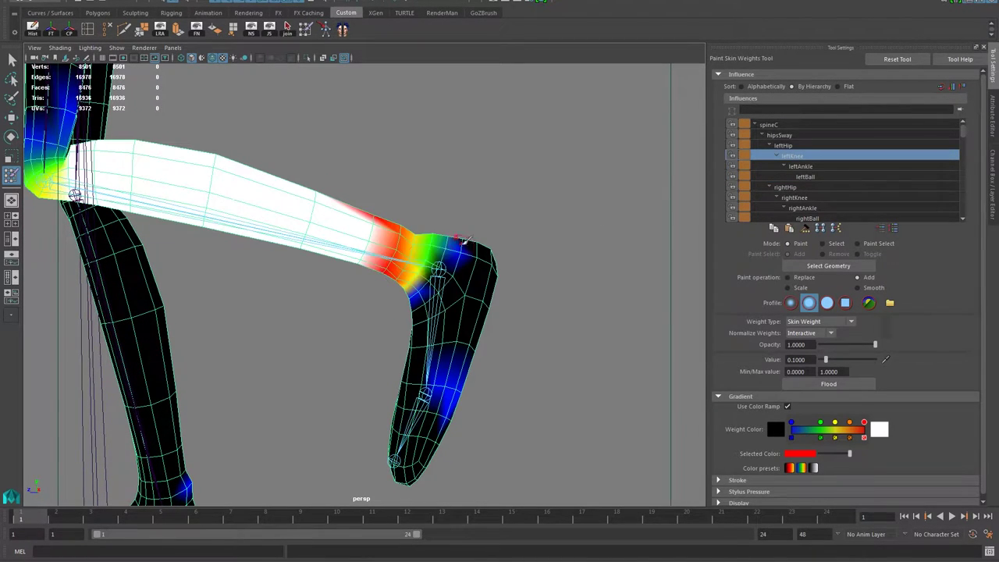
{"action": "left_click_drag", "start_coordinate": [375, 235], "coordinate": [382, 300], "text": "alt"}
{"action": "right_click_drag", "start_coordinate": [437, 406], "coordinate": [495, 420], "text": "alt"}
{"action": "middle_click_drag", "start_coordinate": [495, 420], "coordinate": [523, 328], "text": "alt"}
{"action": "left_click_drag", "start_coordinate": [521, 328], "coordinate": [435, 350], "text": "alt"}
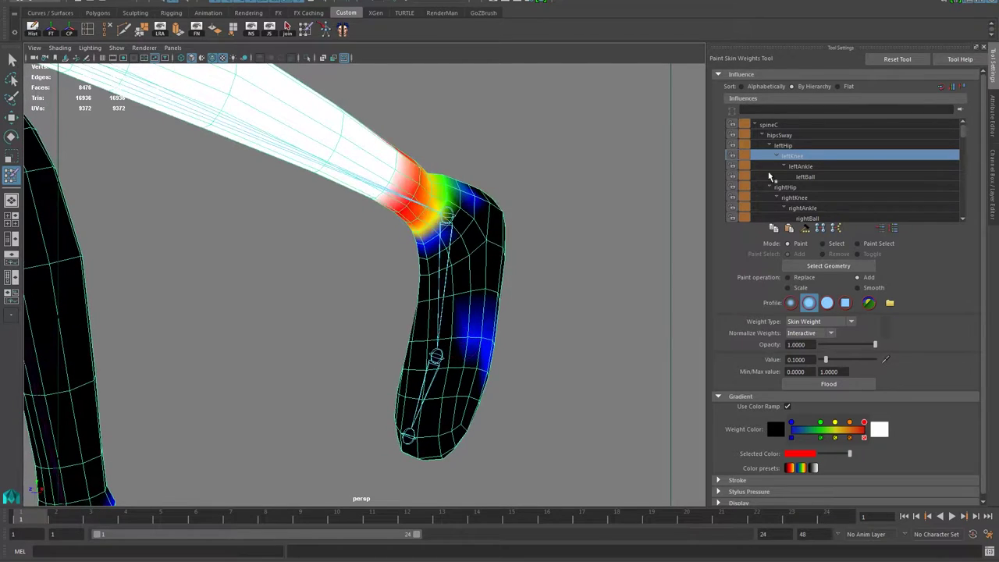
Go back to the leftBall influence and examine its falloff on the toes and around the ankle
{"action": "left_click", "coordinate": [801, 166]}
{"action": "left_click", "coordinate": [806, 177]}
{"action": "left_click_drag", "start_coordinate": [468, 401], "coordinate": [421, 406], "text": "alt"}
{"action": "left_click_drag", "start_coordinate": [501, 349], "coordinate": [606, 355], "text": "alt"}
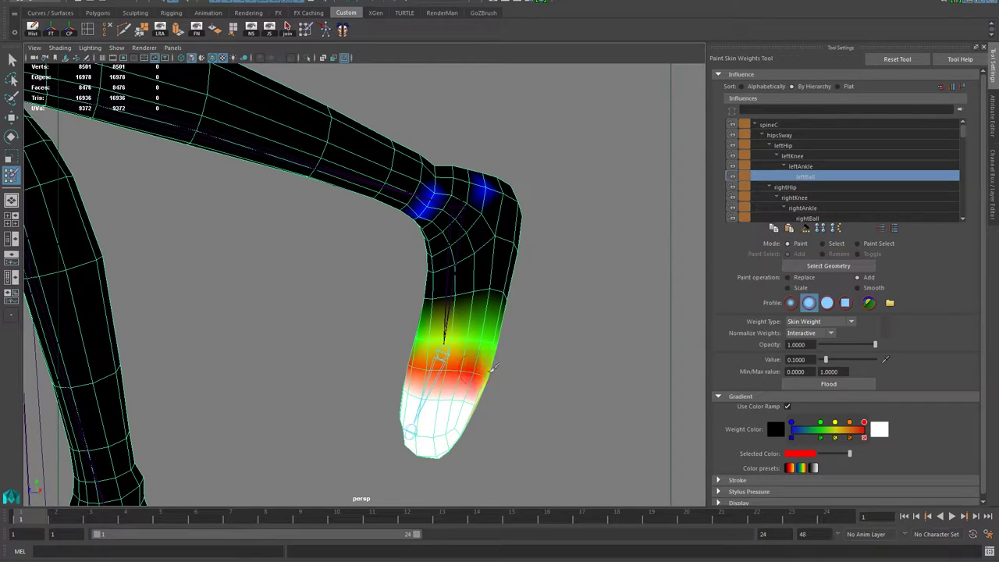
{"action": "mouse_move", "coordinate": [479, 371]}
{"action": "left_mouse_down", "text": "alt"}
{"action": "mouse_move", "coordinate": [312, 394]}
{"action": "mouse_move", "coordinate": [417, 392]}
{"action": "mouse_move", "coordinate": [447, 355]}
{"action": "mouse_move", "coordinate": [433, 406]}
{"action": "left_mouse_up", "text": "alt"}
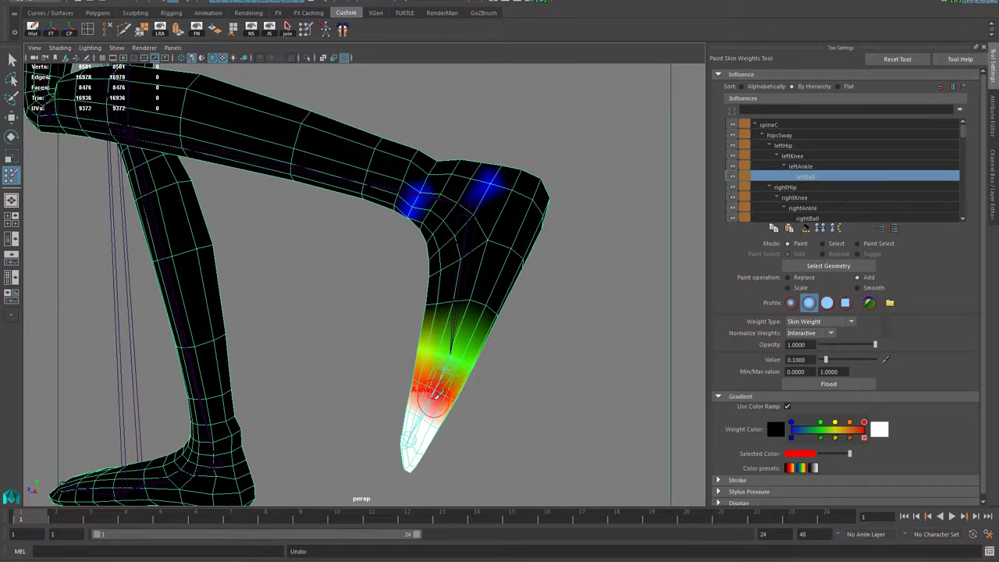
Review the leftAnkle and leftKnee influences once more, checking the transition at the ankle
{"action": "left_click", "coordinate": [804, 167]}
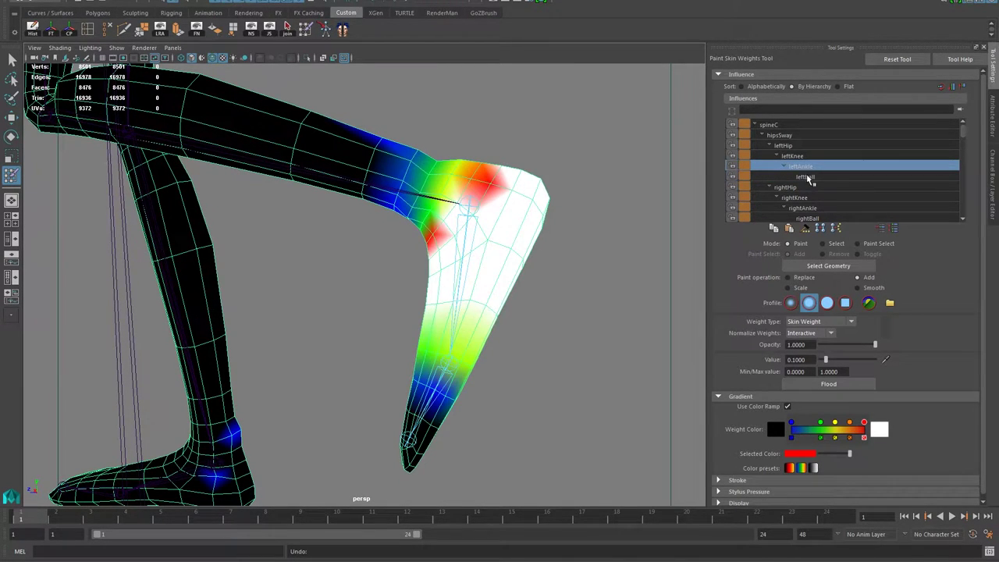
{"action": "left_click", "coordinate": [796, 160]}
{"action": "mouse_move", "coordinate": [416, 320]}
{"action": "left_mouse_down", "text": "alt"}
{"action": "mouse_move", "coordinate": [487, 330]}
{"action": "mouse_move", "coordinate": [463, 330]}
{"action": "mouse_move", "coordinate": [445, 304]}
{"action": "left_mouse_up", "text": "alt"}
{"action": "left_click_drag", "start_coordinate": [378, 141], "coordinate": [380, 168], "text": "alt"}
{"action": "left_click_drag", "start_coordinate": [515, 227], "coordinate": [394, 238], "text": "alt"}
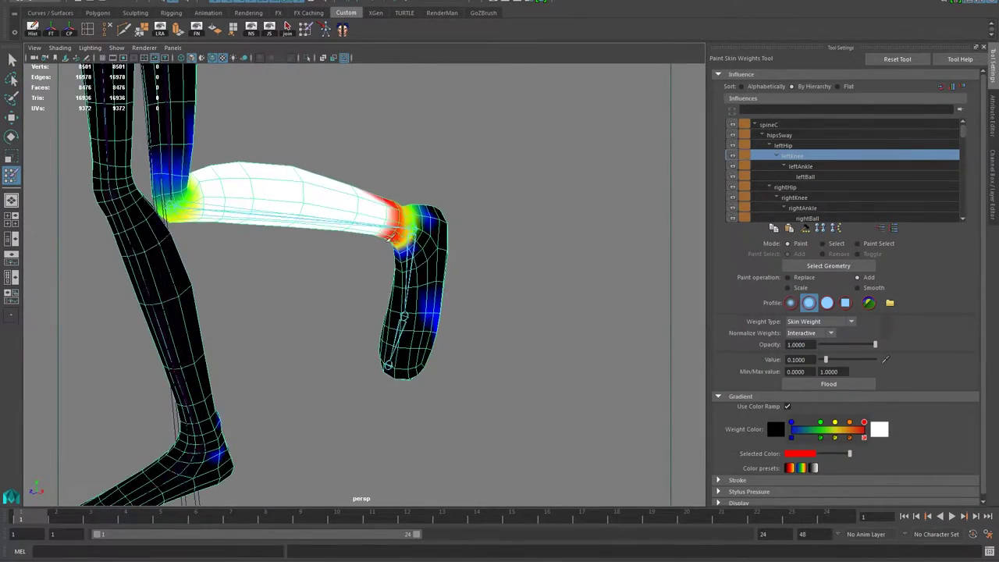
Rotate the left knee joint to raise the lower leg, then select the mesh and inspect the leg's deformation
{"action": "key", "text": "w"}
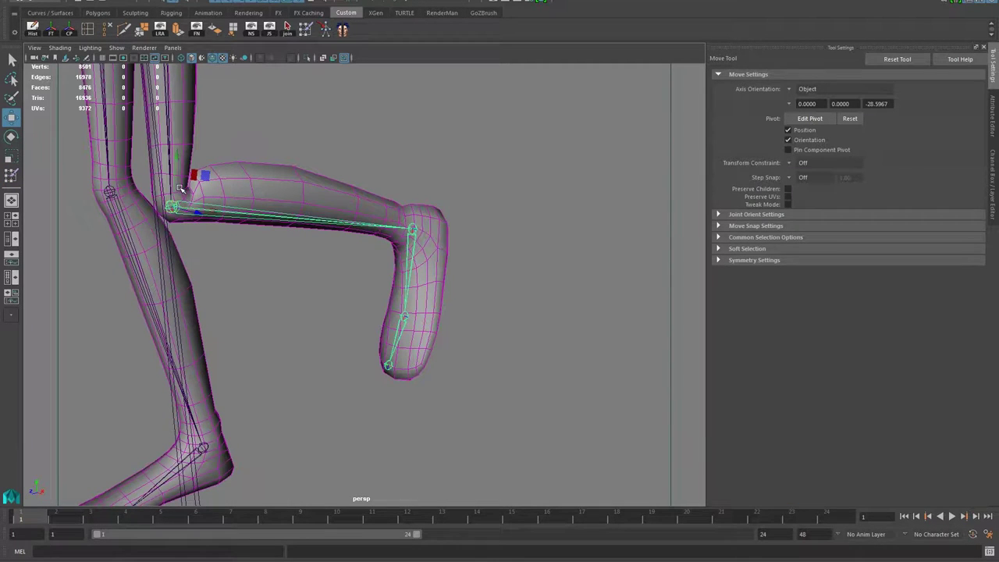
{"action": "key", "text": "e"}
{"action": "left_click_drag", "start_coordinate": [149, 170], "coordinate": [127, 193]}
{"action": "left_click_drag", "start_coordinate": [246, 207], "coordinate": [283, 187], "text": "alt"}
{"action": "left_click", "coordinate": [323, 143]}
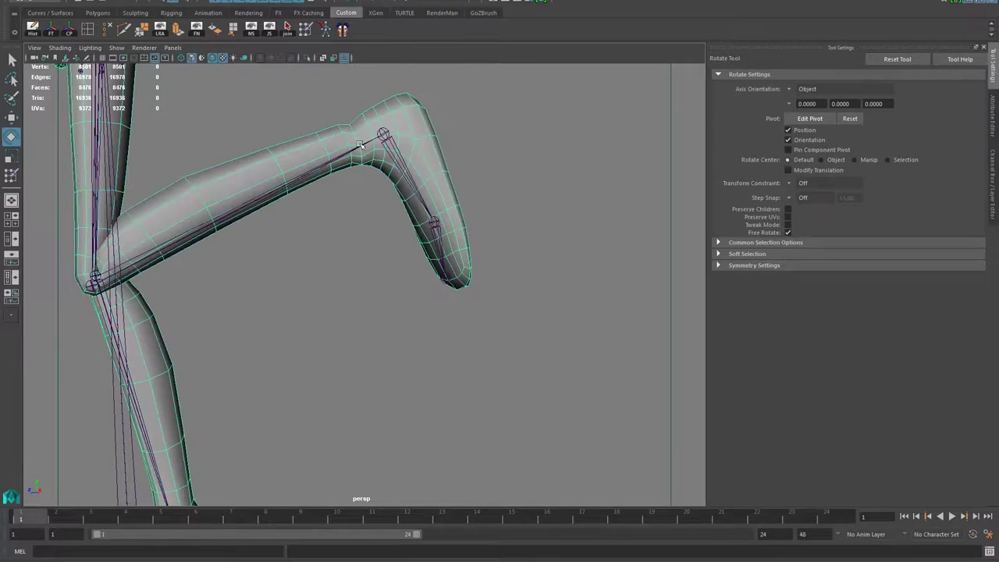
{"action": "right_click_drag", "start_coordinate": [319, 171], "coordinate": [120, 267], "text": "alt"}
{"action": "left_click_drag", "start_coordinate": [120, 268], "coordinate": [247, 268], "text": "alt"}
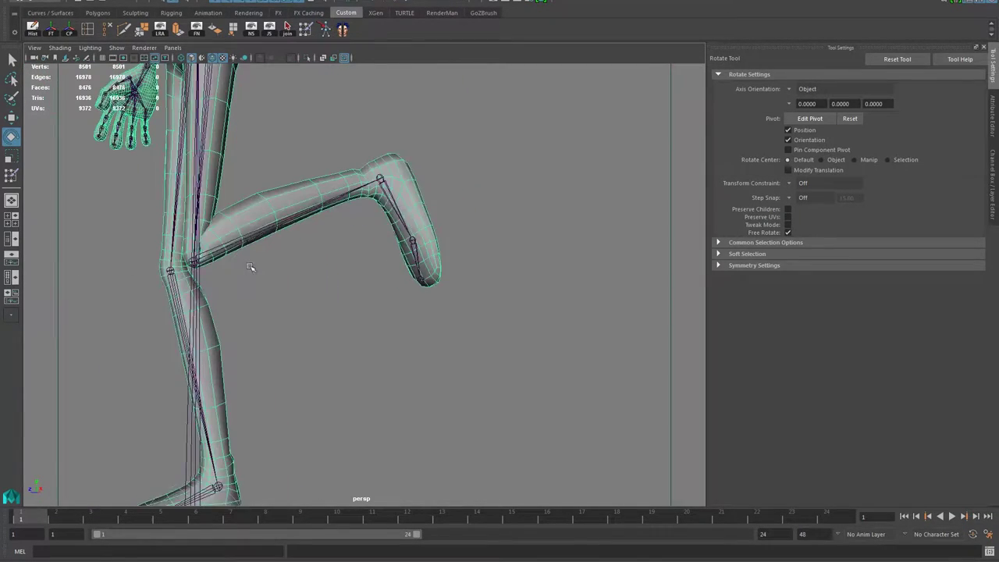
{"action": "right_click_drag", "start_coordinate": [248, 268], "coordinate": [200, 288], "text": "alt"}
{"action": "left_click_drag", "start_coordinate": [290, 282], "coordinate": [330, 347], "text": "alt"}
{"action": "left_click_drag", "start_coordinate": [373, 303], "coordinate": [369, 304], "text": "alt"}
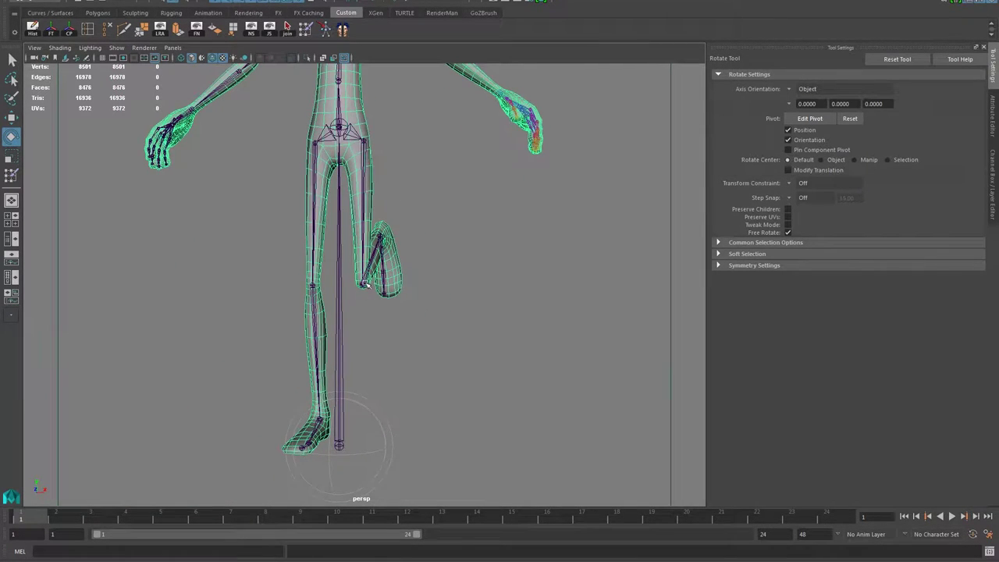
Return the left knee to the bind pose and select the character mesh
{"action": "left_click", "coordinate": [366, 270]}
{"action": "left_click", "coordinate": [325, 30]}
{"action": "left_click_drag", "start_coordinate": [403, 294], "coordinate": [398, 238]}
{"action": "key", "text": "ctrl+z"}
{"action": "left_click", "coordinate": [489, 266]}
{"action": "left_click", "coordinate": [389, 211]}
{"action": "middle_click_drag", "start_coordinate": [391, 255], "coordinate": [371, 252], "text": "alt"}
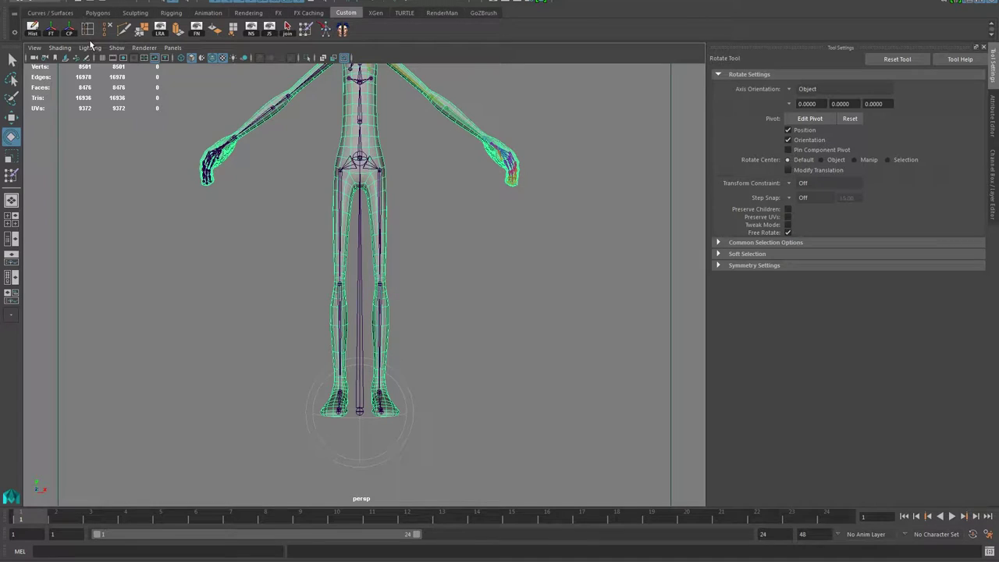
Hide the joints in the viewport and switch the character mesh to vertex selection
{"action": "left_click", "coordinate": [116, 48]}
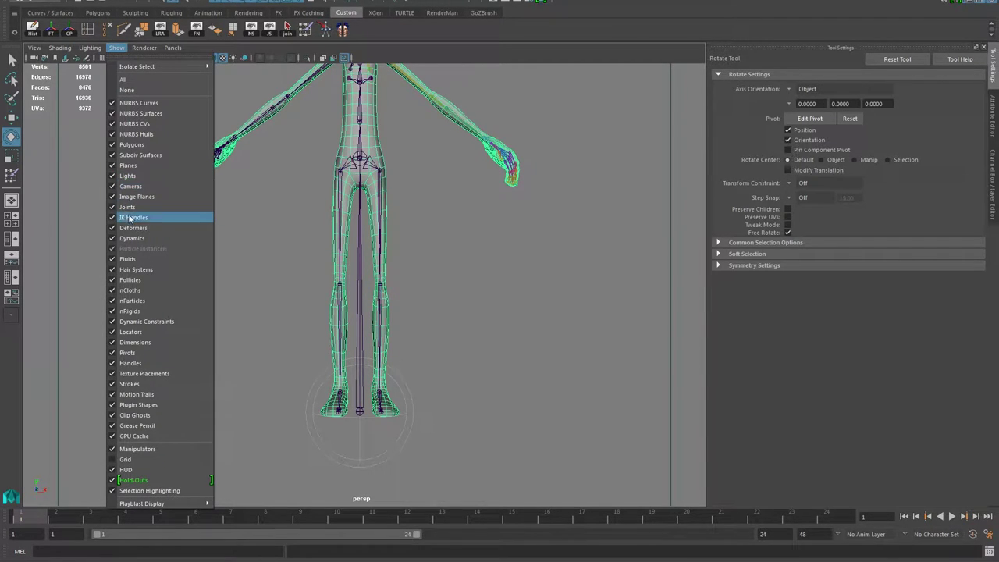
{"action": "left_click", "coordinate": [130, 208]}
{"action": "right_click_drag", "start_coordinate": [375, 199], "coordinate": [390, 174]}
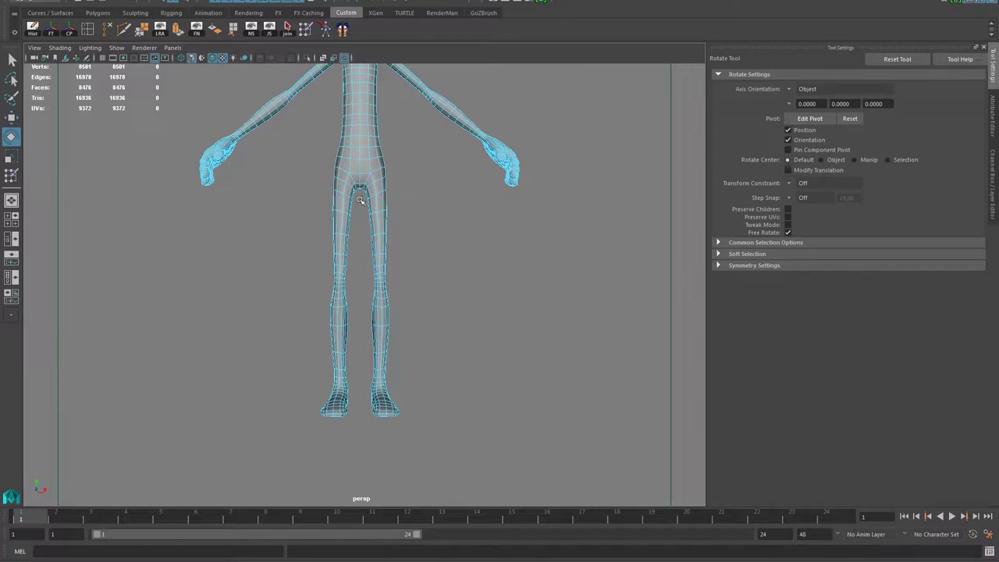
{"action": "left_click_drag", "start_coordinate": [466, 506], "coordinate": [365, 195]}
{"action": "left_click", "coordinate": [457, 221]}
{"action": "right_click_drag", "start_coordinate": [383, 207], "coordinate": [348, 209]}
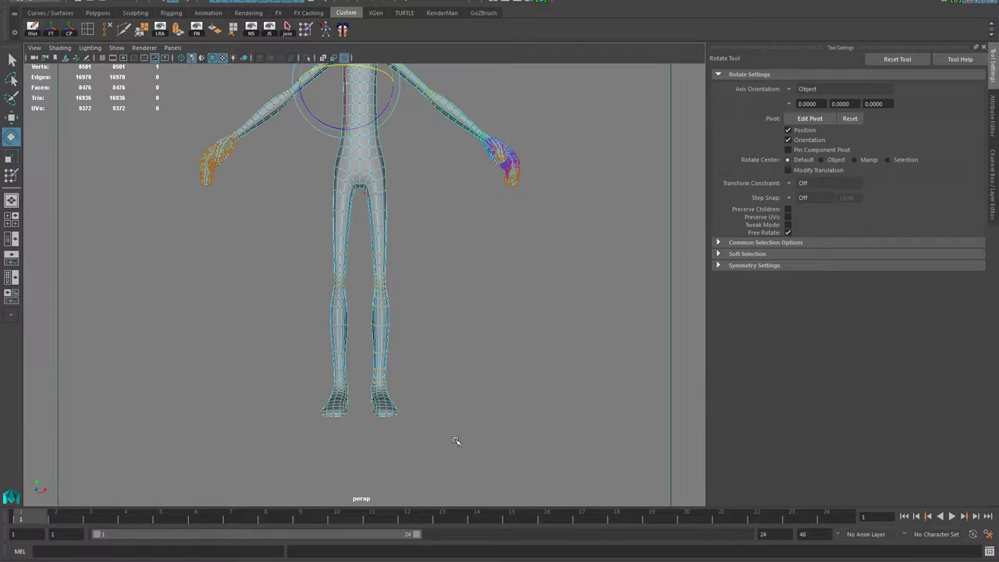
Select all vertices of the left leg from the foot up to the groin
{"action": "left_click_drag", "start_coordinate": [456, 441], "coordinate": [462, 466]}
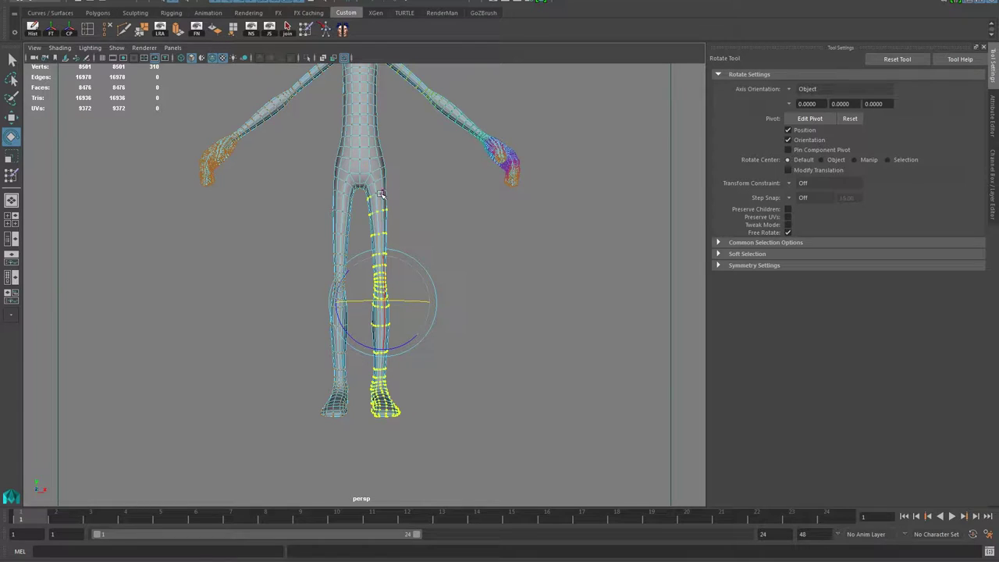
{"action": "left_click", "coordinate": [361, 193], "text": "shift"}
{"action": "left_click_drag", "start_coordinate": [428, 176], "coordinate": [363, 219]}
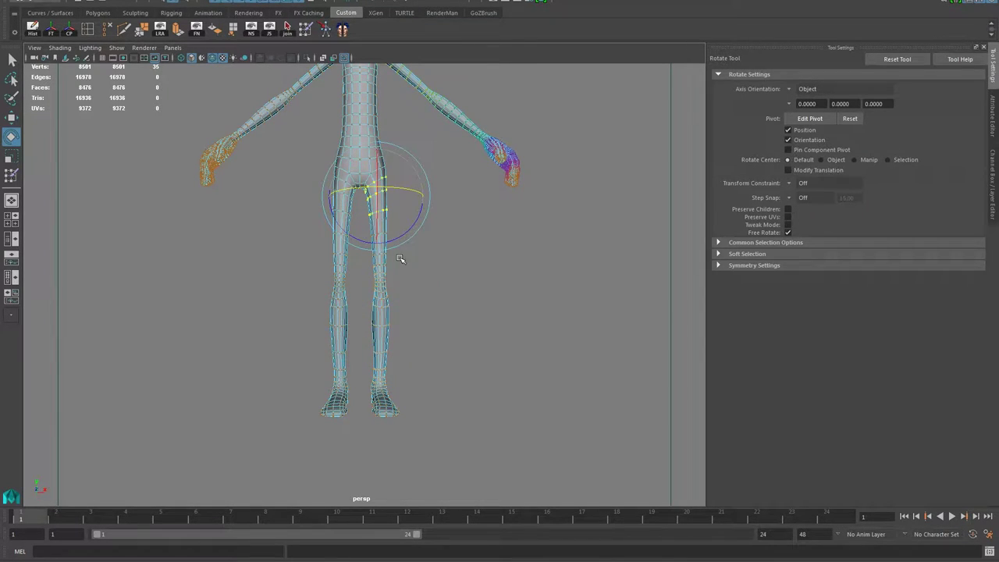
{"action": "left_click", "coordinate": [479, 196]}
{"action": "left_click_drag", "start_coordinate": [360, 444], "coordinate": [361, 445]}
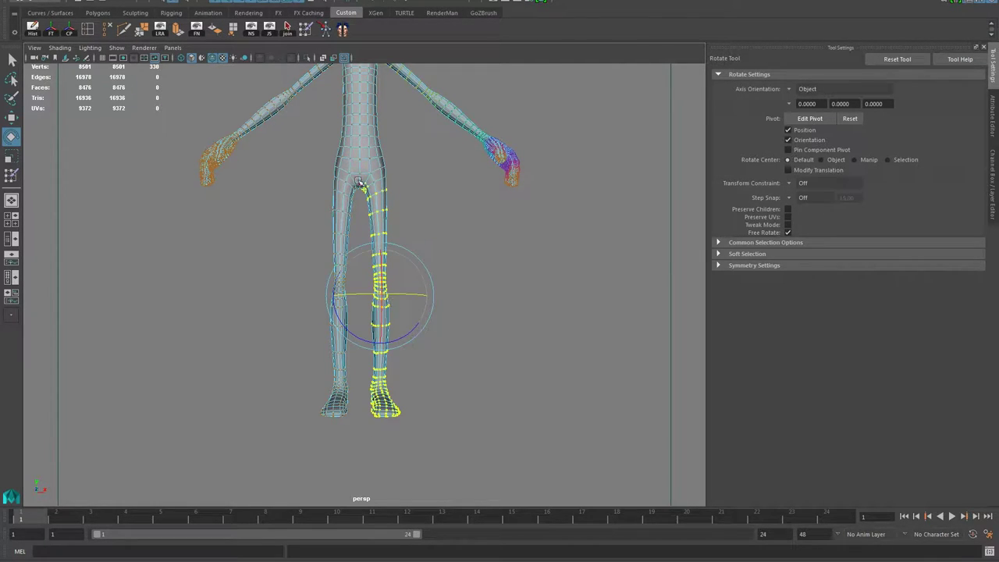
Open the Component Editor to list the smooth skin weights of the selected leg vertices
{"action": "left_click", "coordinate": [153, 0]}
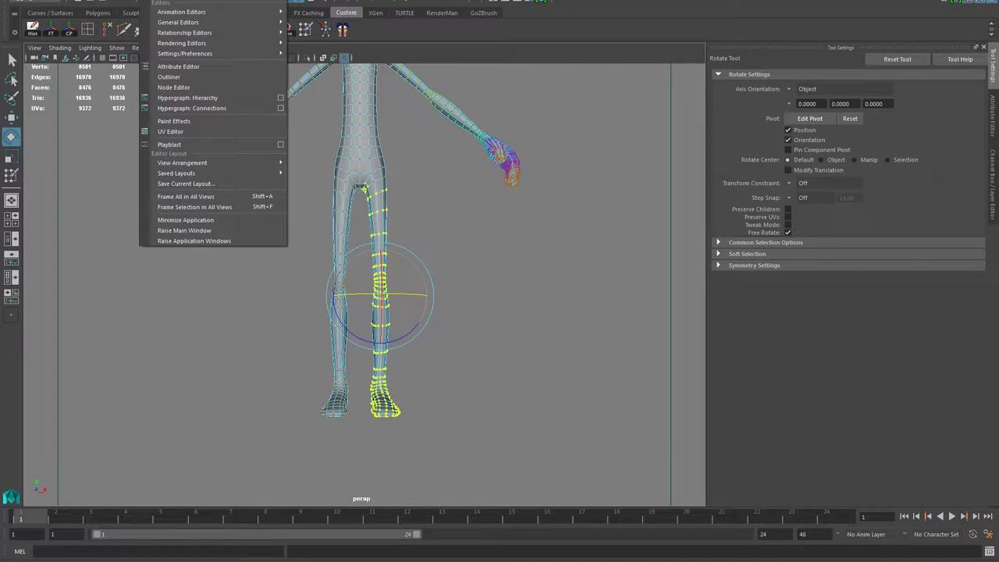
{"action": "mouse_move", "coordinate": [201, 33]}
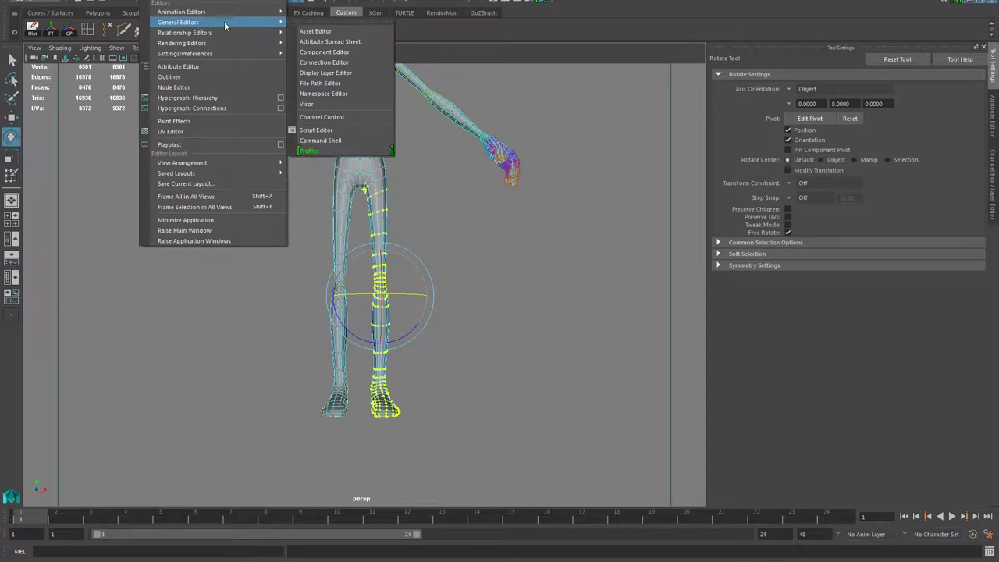
{"action": "left_click", "coordinate": [326, 52]}
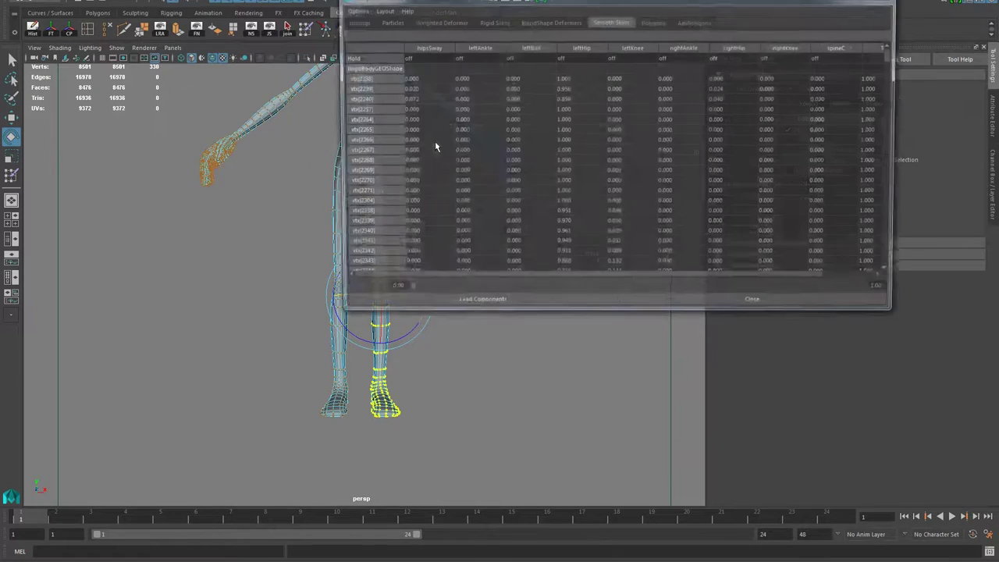
Enlarge the Component Editor and set the rightHip weights of all listed left leg vertices to 0
{"action": "left_click", "coordinate": [866, 1]}
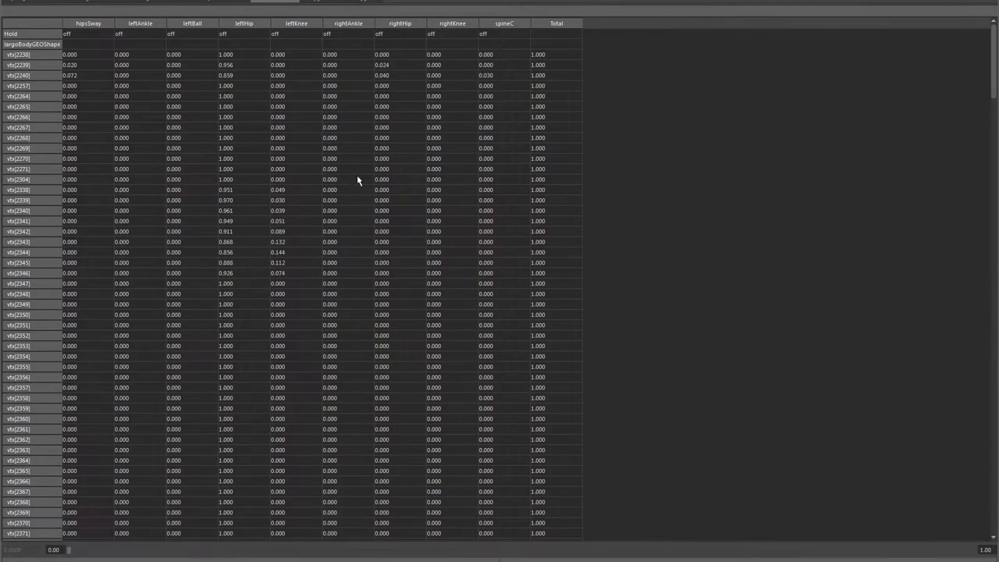
{"action": "key", "text": "super+Down"}
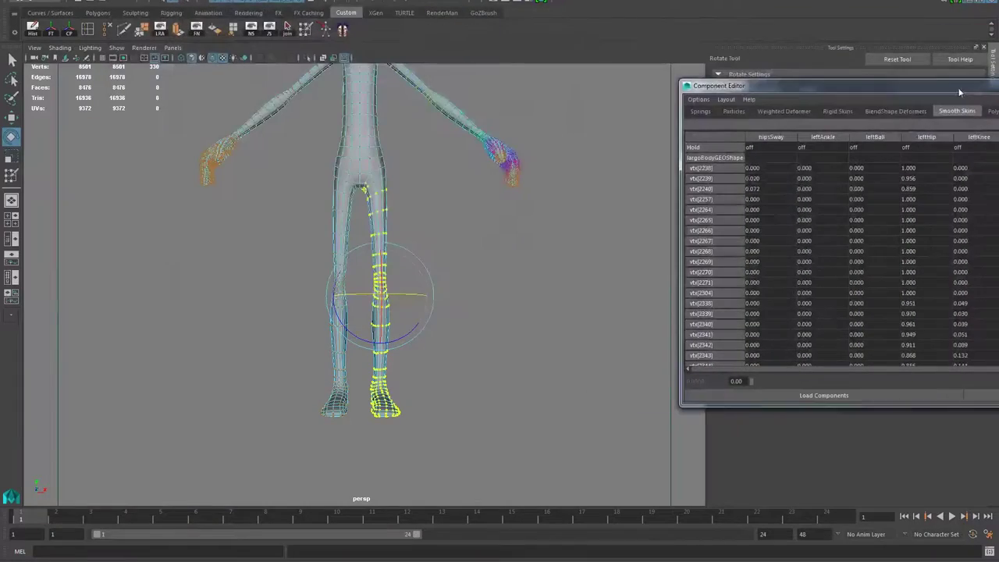
{"action": "key", "text": "super+Up"}
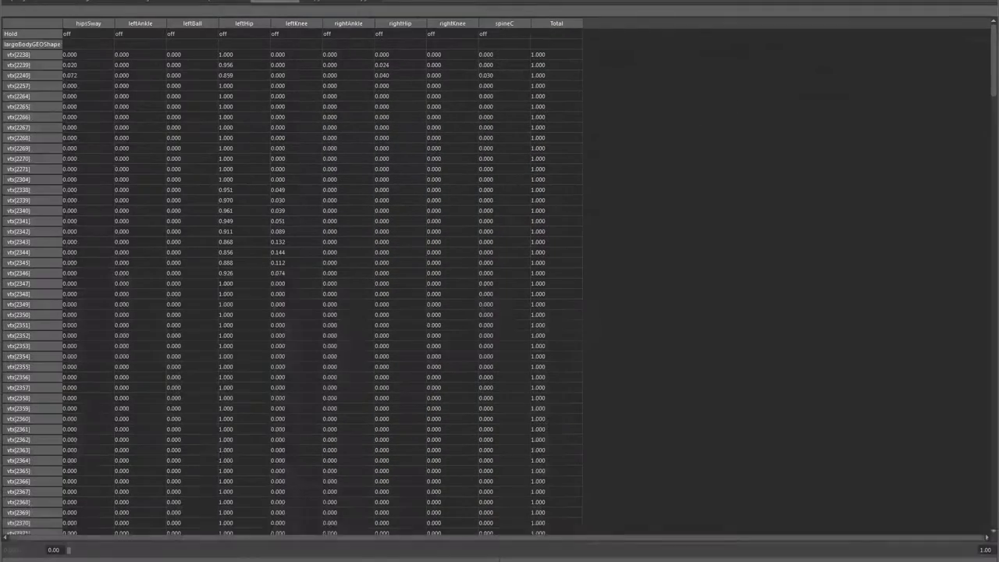
{"action": "left_click_drag", "start_coordinate": [387, 59], "coordinate": [399, 552]}
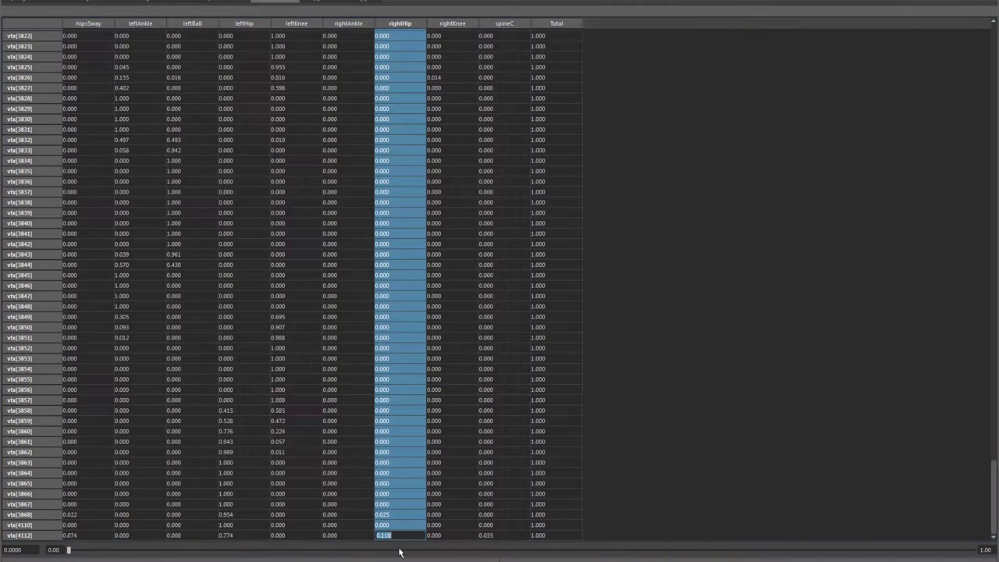
{"action": "type", "text": "0"}
{"action": "key", "text": "Return"}
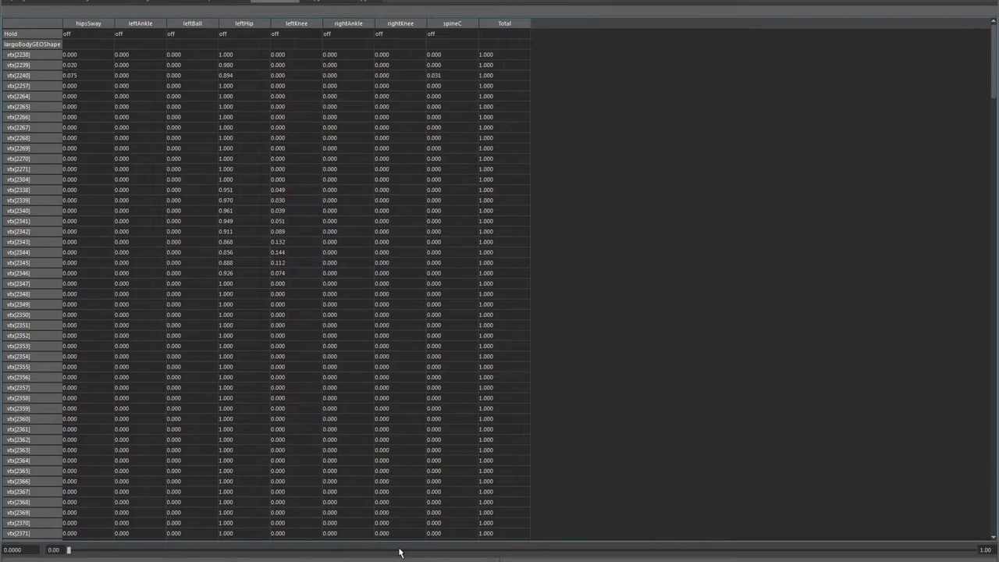
Set the rightAnkle and rightKnee weights of the left leg vertices to 0 in the Component Editor
{"action": "left_click_drag", "start_coordinate": [334, 56], "coordinate": [364, 535]}
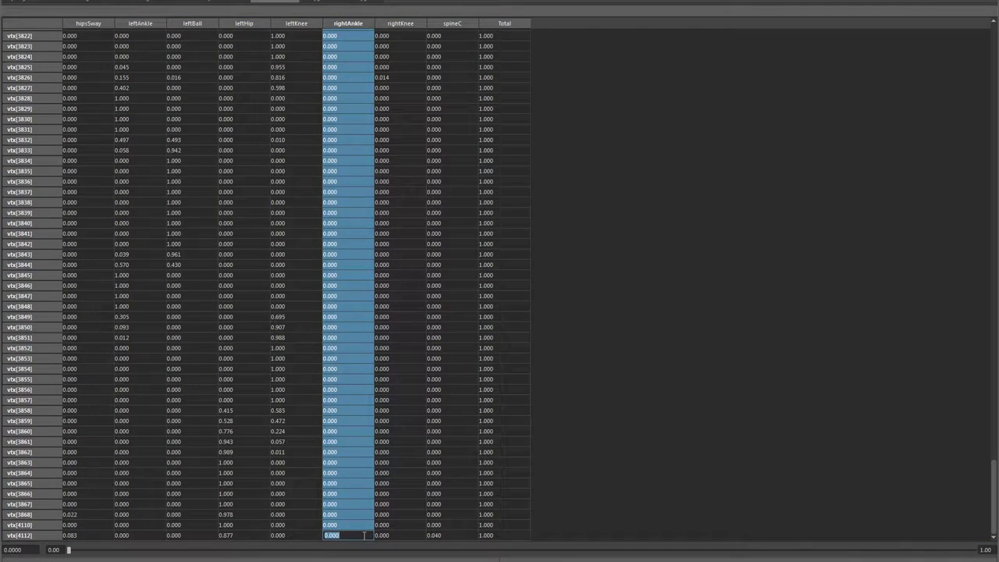
{"action": "type", "text": "0"}
{"action": "key", "text": "Return"}
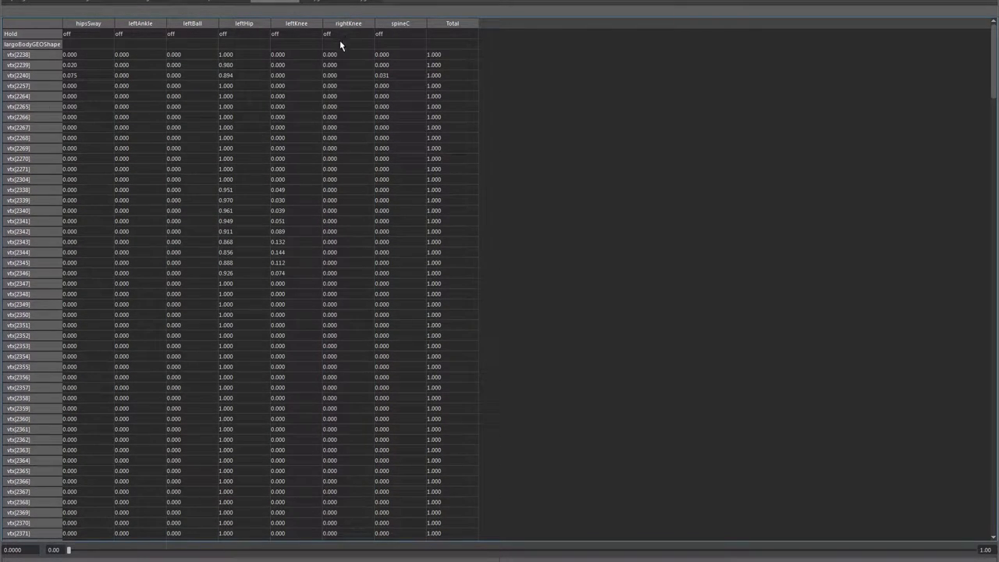
{"action": "left_click_drag", "start_coordinate": [331, 59], "coordinate": [355, 515]}
{"action": "type", "text": "0"}
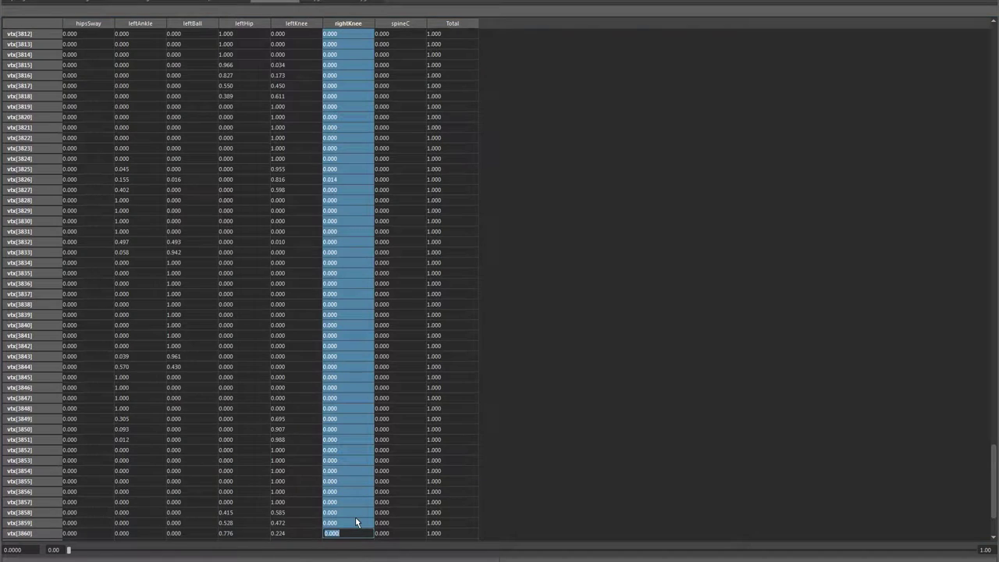
{"action": "key", "text": "Return"}
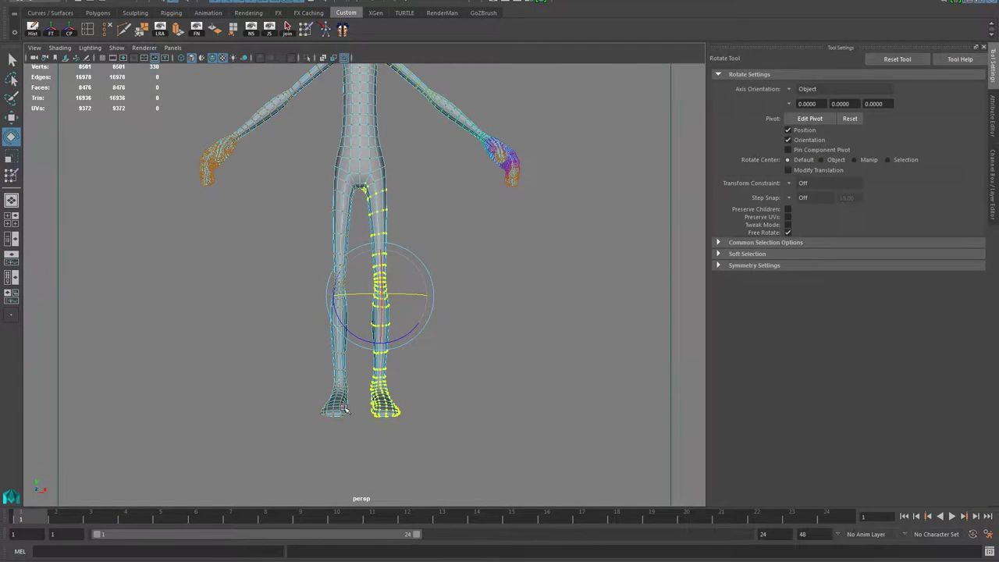
Clear the vertex selection, return the character mesh to object selection and show the joints in the viewport
{"action": "left_click", "coordinate": [453, 224]}
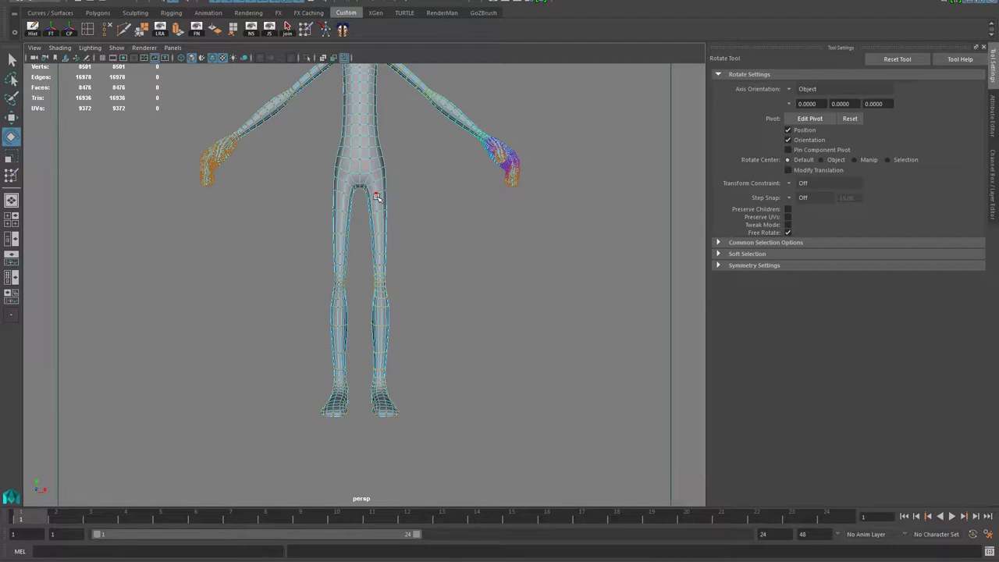
{"action": "right_click_drag", "start_coordinate": [377, 197], "coordinate": [409, 170]}
{"action": "key", "text": "F8"}
{"action": "left_click", "coordinate": [117, 48]}
{"action": "left_click", "coordinate": [184, 143]}
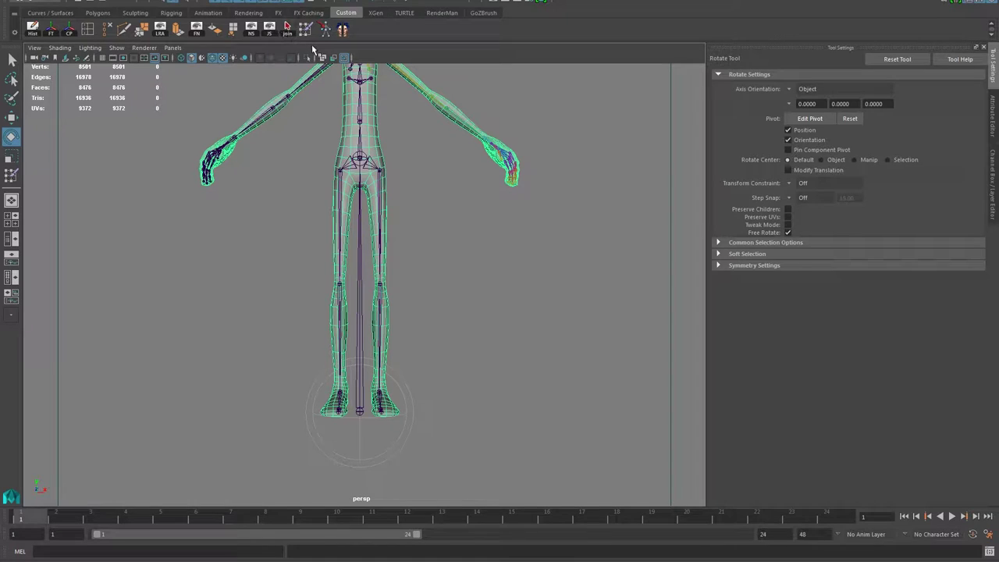
{"action": "left_click", "coordinate": [342, 29]}
Select the left knee joint and rotate it to bend the lower leg backward
{"action": "left_click_drag", "start_coordinate": [341, 315], "coordinate": [391, 212], "text": "alt"}
{"action": "middle_click_drag", "start_coordinate": [341, 284], "coordinate": [296, 170], "text": "alt"}
{"action": "right_click_drag", "start_coordinate": [295, 169], "coordinate": [411, 222], "text": "alt"}
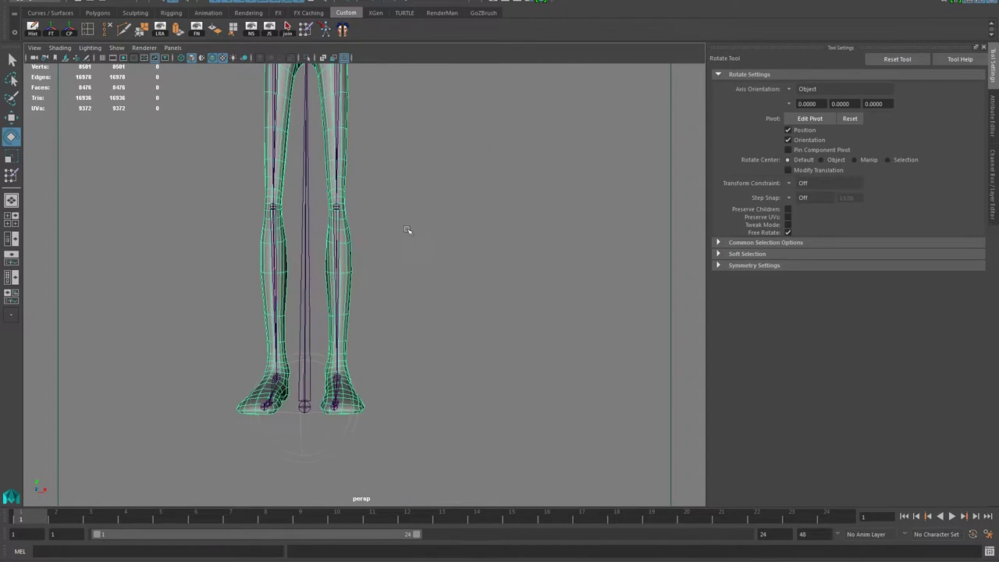
{"action": "middle_click_drag", "start_coordinate": [359, 249], "coordinate": [389, 262], "text": "alt"}
{"action": "left_click", "coordinate": [367, 222]}
{"action": "left_click_drag", "start_coordinate": [437, 248], "coordinate": [366, 267], "text": "alt"}
{"action": "left_click_drag", "start_coordinate": [267, 232], "coordinate": [362, 224]}
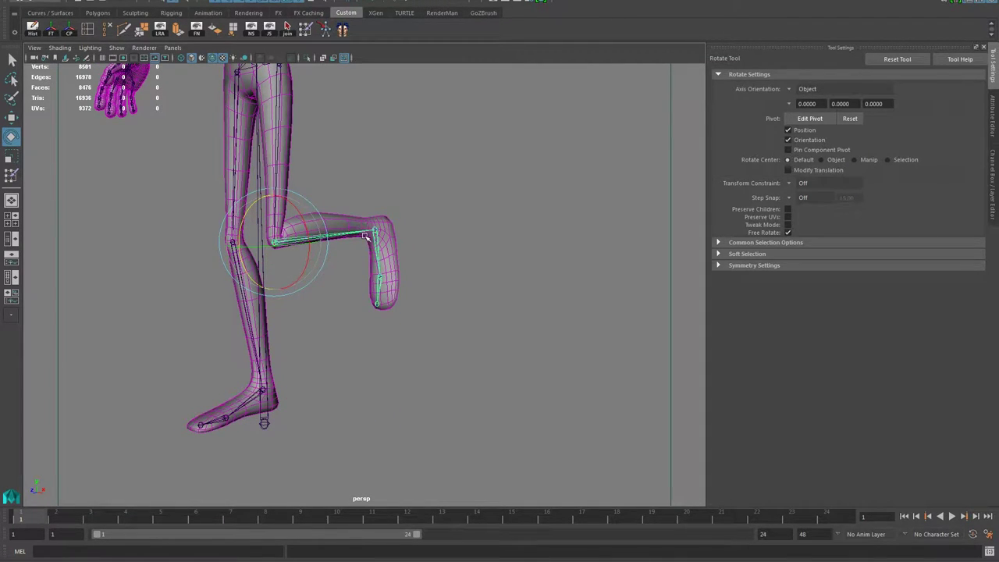
{"action": "left_click_drag", "start_coordinate": [240, 206], "coordinate": [269, 188]}
Inspect the bent leg from several angles, and rotate the left hip joint to swing the leg out sideways
{"action": "left_click_drag", "start_coordinate": [311, 334], "coordinate": [370, 153], "text": "alt"}
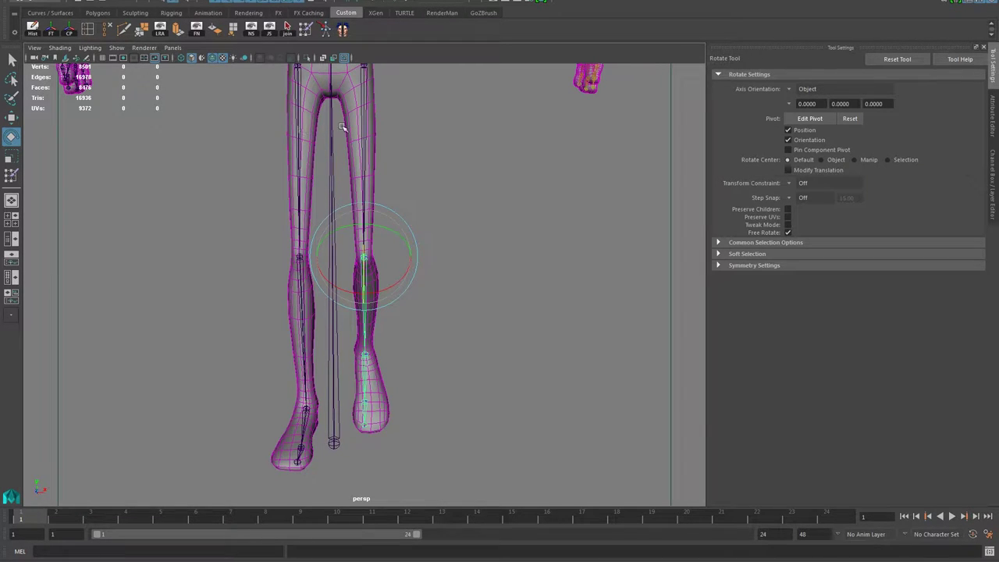
{"action": "left_click_drag", "start_coordinate": [353, 161], "coordinate": [460, 201], "text": "alt"}
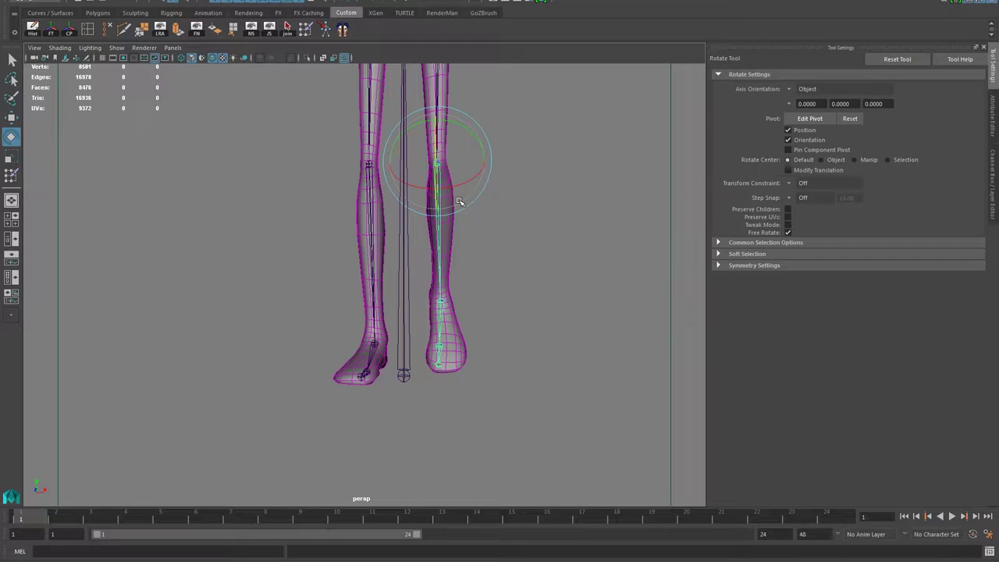
{"action": "middle_click_drag", "start_coordinate": [491, 260], "coordinate": [499, 351], "text": "alt"}
{"action": "right_click_drag", "start_coordinate": [500, 351], "coordinate": [370, 323], "text": "alt"}
{"action": "left_click_drag", "start_coordinate": [369, 323], "coordinate": [330, 346], "text": "alt"}
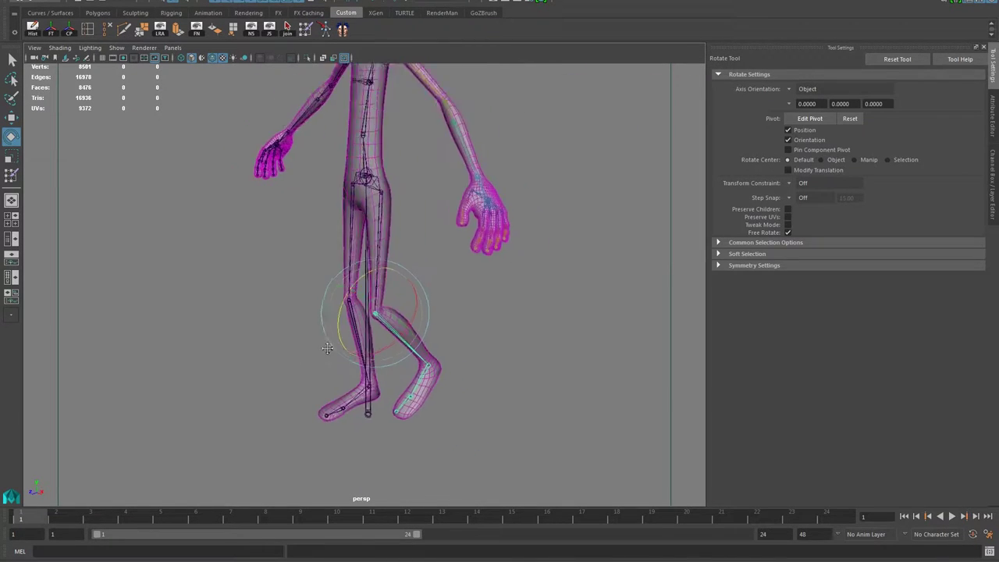
{"action": "middle_click_drag", "start_coordinate": [331, 346], "coordinate": [399, 343], "text": "alt"}
{"action": "right_click_drag", "start_coordinate": [400, 343], "coordinate": [488, 331], "text": "alt"}
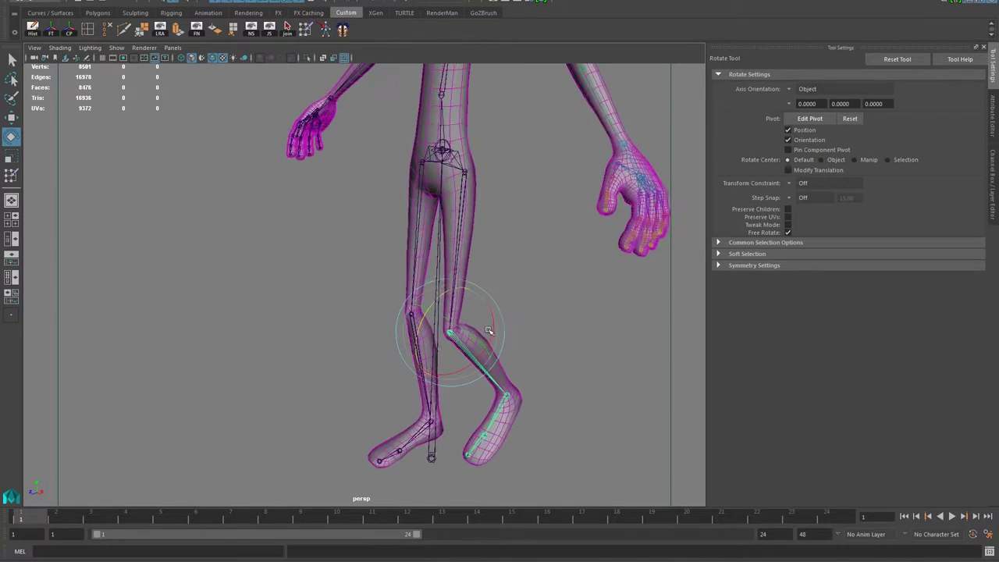
{"action": "left_click_drag", "start_coordinate": [489, 331], "coordinate": [485, 267], "text": "alt"}
{"action": "left_click", "coordinate": [461, 212]}
{"action": "left_click_drag", "start_coordinate": [432, 223], "coordinate": [507, 195], "text": "alt"}
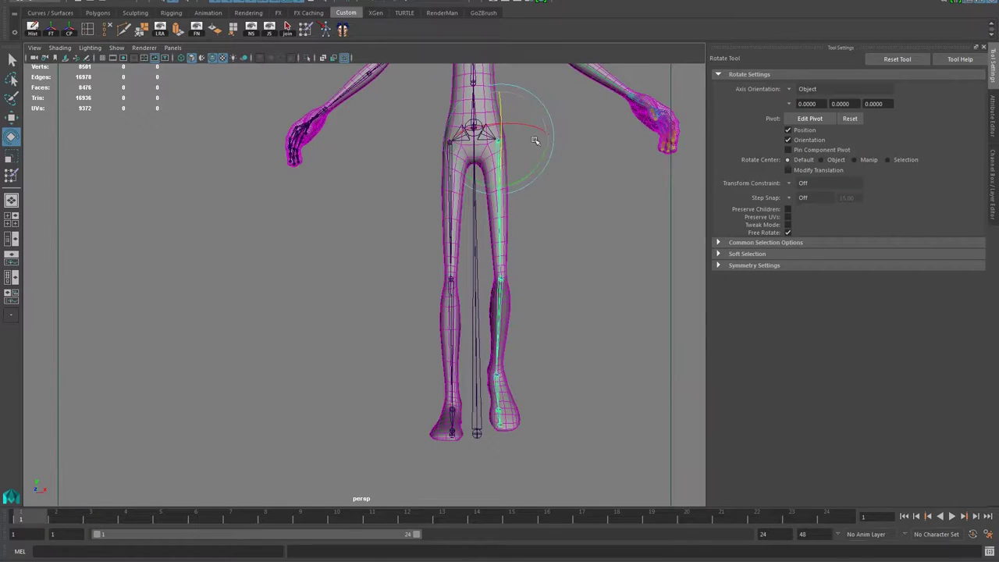
{"action": "left_click_drag", "start_coordinate": [541, 159], "coordinate": [566, 128]}
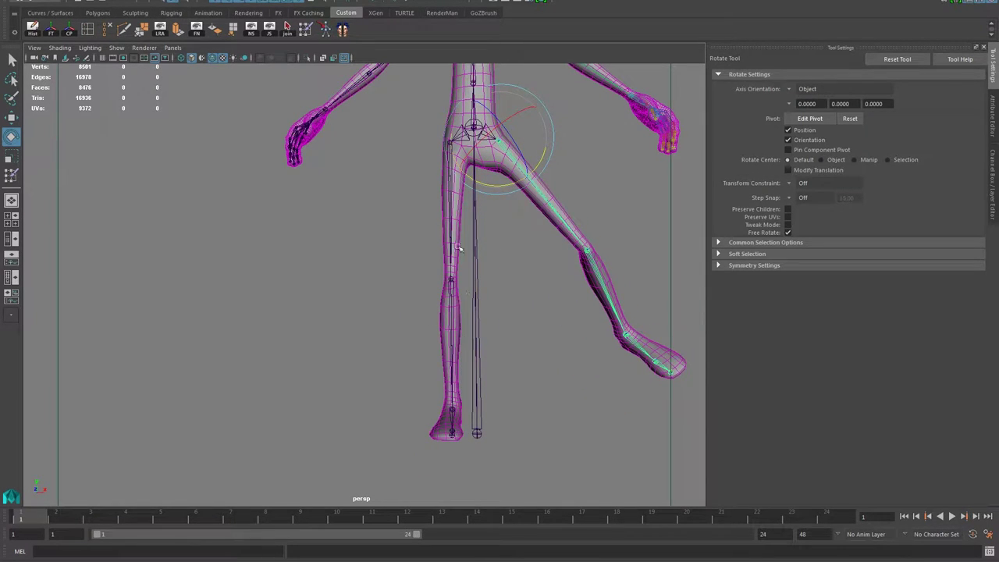
{"action": "left_click_drag", "start_coordinate": [530, 285], "coordinate": [536, 269]}
Select the character mesh and start the Paint Skin Weights tool with the pelvis in close view
{"action": "right_click_drag", "start_coordinate": [482, 246], "coordinate": [609, 228], "text": "alt"}
{"action": "middle_click_drag", "start_coordinate": [568, 215], "coordinate": [505, 248], "text": "alt"}
{"action": "left_click", "coordinate": [514, 162]}
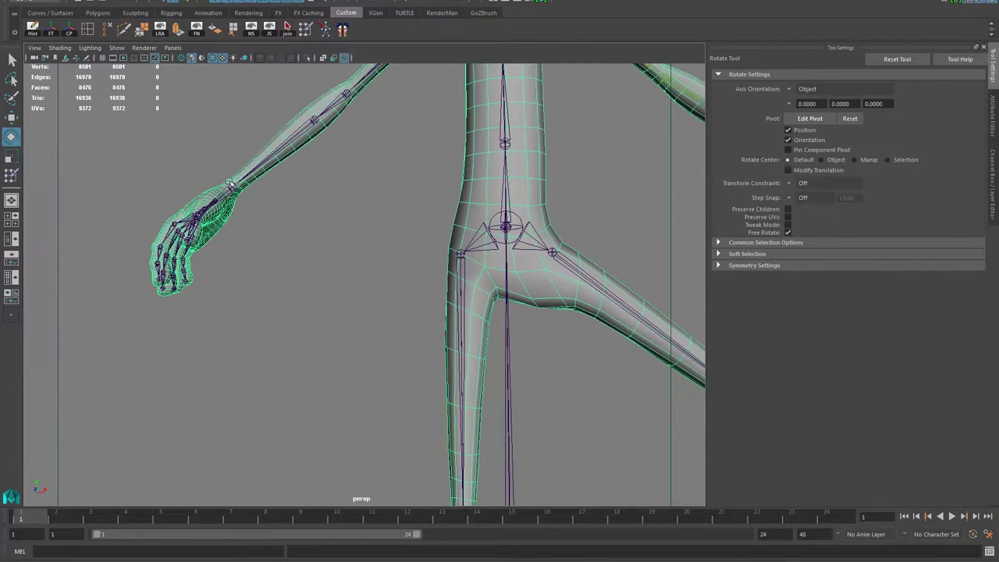
{"action": "left_click", "coordinate": [307, 30]}
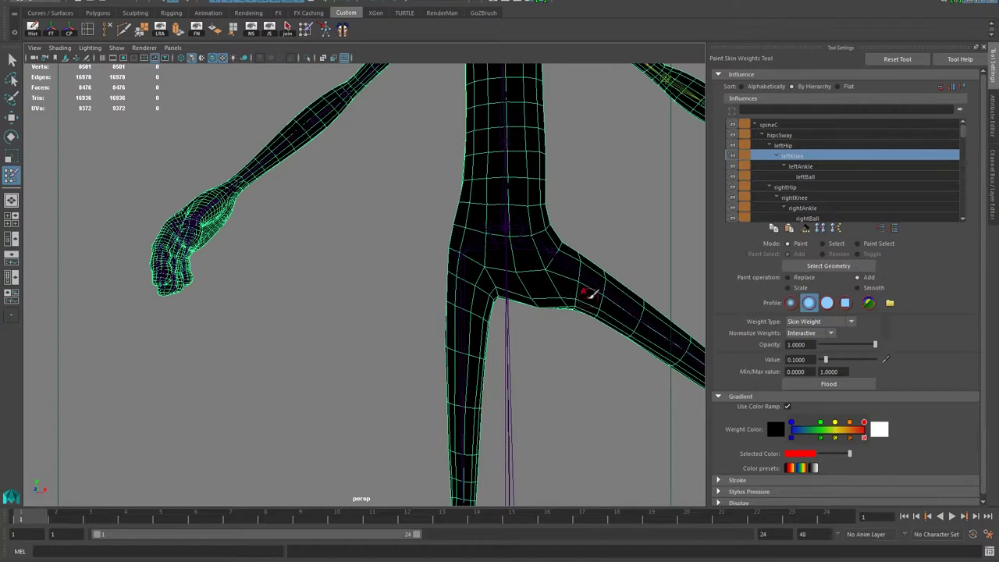
Examine the weight distribution of the leftAnkle, leftKnee, leftHip and hipsSway influences on the posed leg and pelvis
{"action": "left_click", "coordinate": [793, 168]}
{"action": "right_click_drag", "start_coordinate": [518, 261], "coordinate": [328, 306], "text": "alt"}
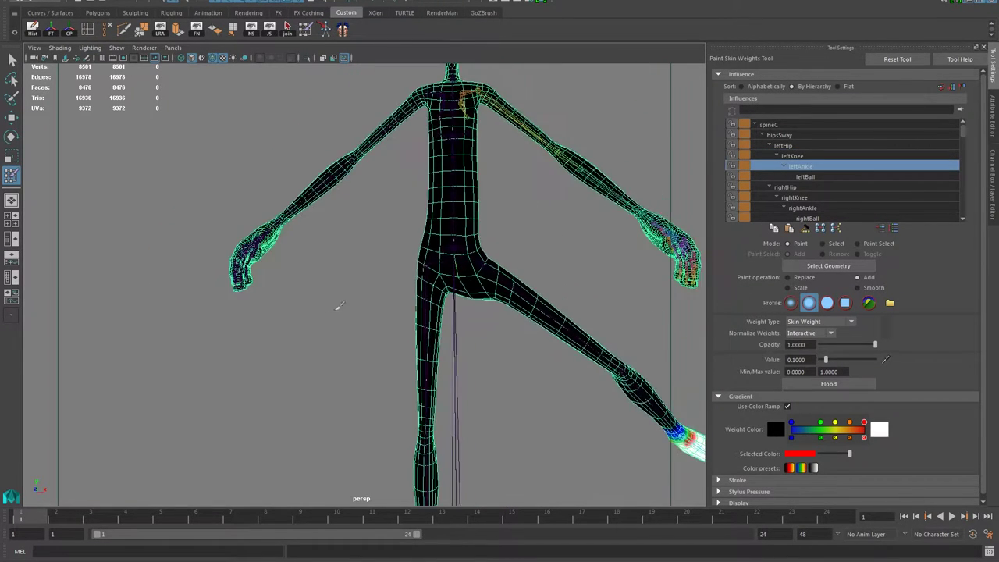
{"action": "middle_click_drag", "start_coordinate": [593, 278], "coordinate": [388, 242], "text": "alt"}
{"action": "left_click", "coordinate": [792, 157]}
{"action": "left_click", "coordinate": [785, 147]}
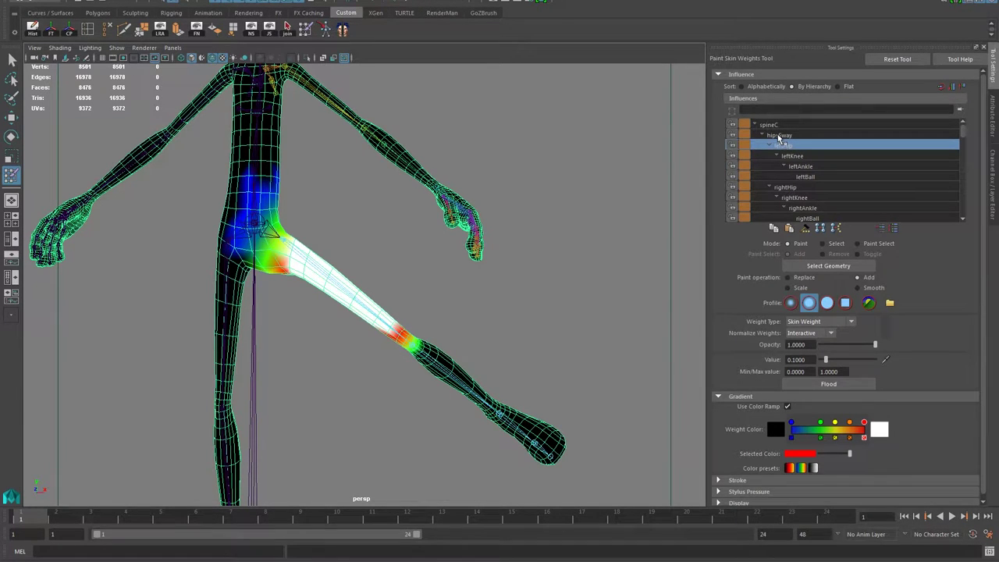
{"action": "left_click", "coordinate": [779, 136]}
{"action": "scroll", "coordinate": [257, 234], "scroll_direction": "up", "scroll_amount": 6}
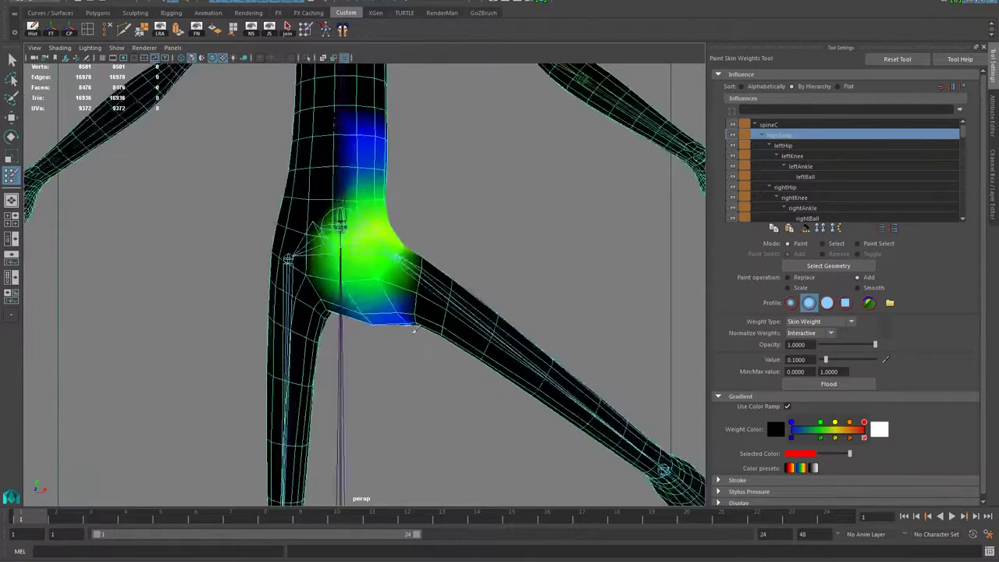
{"action": "left_click_drag", "start_coordinate": [360, 320], "coordinate": [373, 320], "text": "alt"}
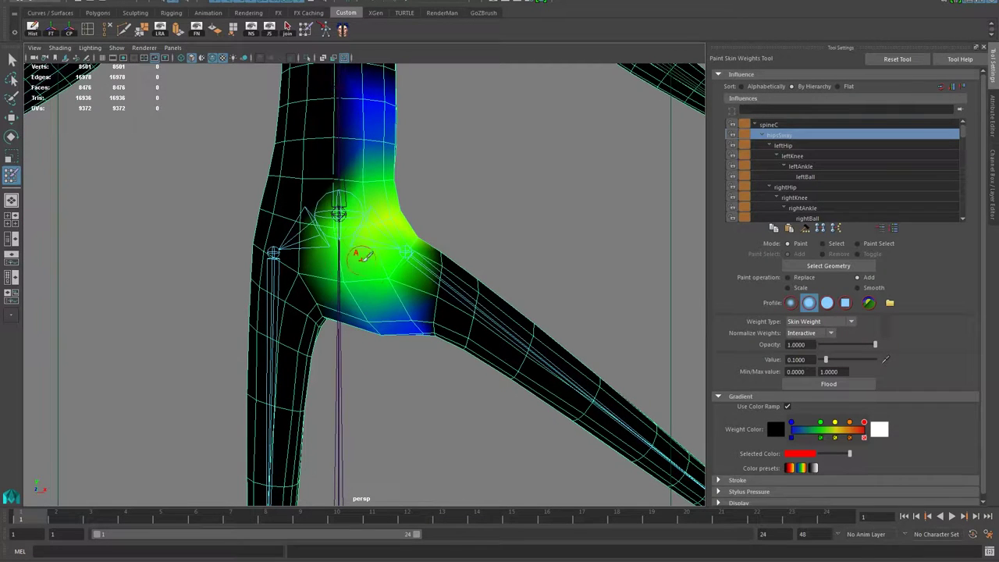
Try rotating the hipsSway joint to test the pelvis deformation, and undo the rotation
{"action": "middle_click", "coordinate": [349, 208]}
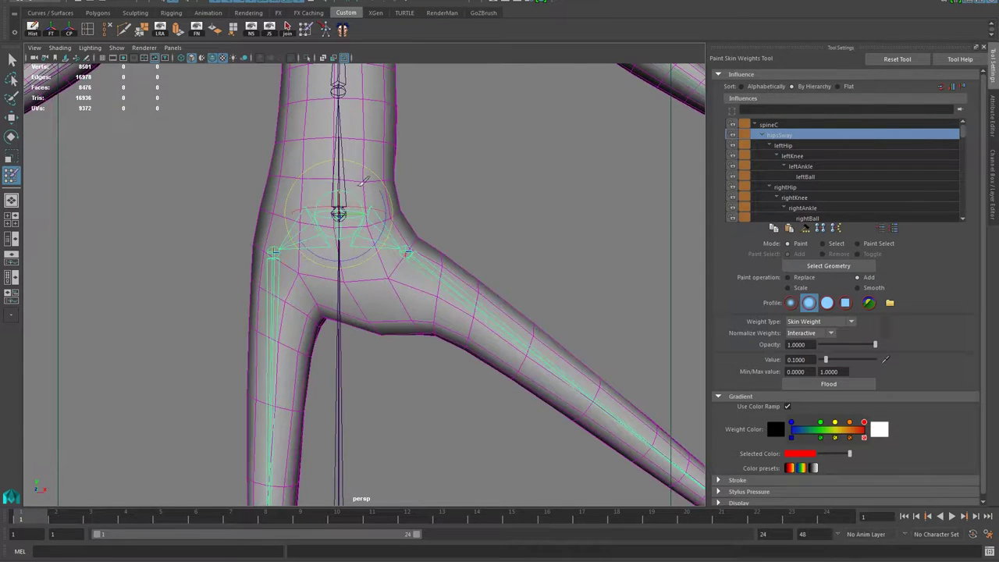
{"action": "middle_click_drag", "start_coordinate": [383, 204], "coordinate": [406, 201]}
{"action": "key", "text": "ctrl+z"}
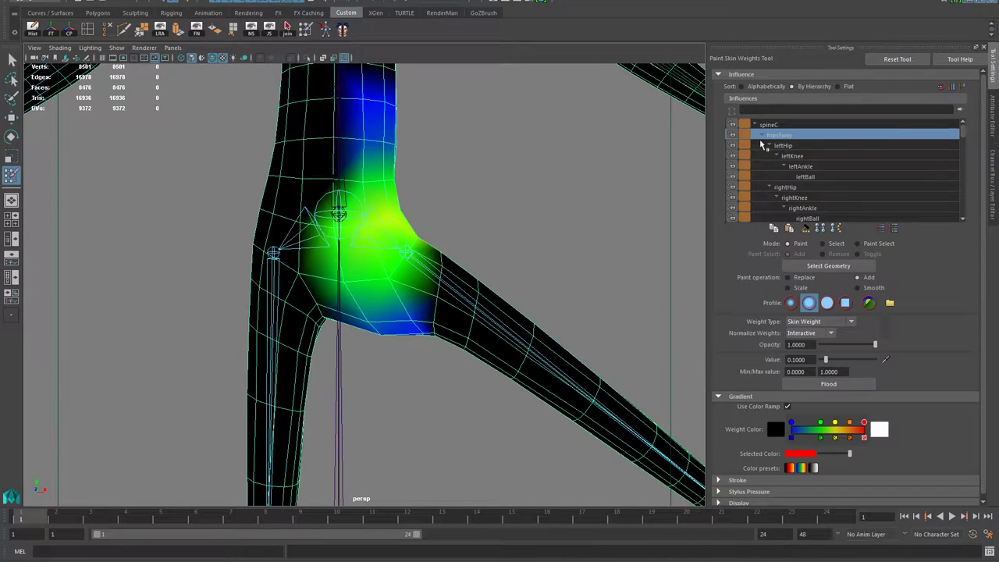
Compare the leftHip and hipsSway influences, and add hipsSway weight at value 0.1 over the front pelvis and groin
{"action": "left_click", "coordinate": [785, 146]}
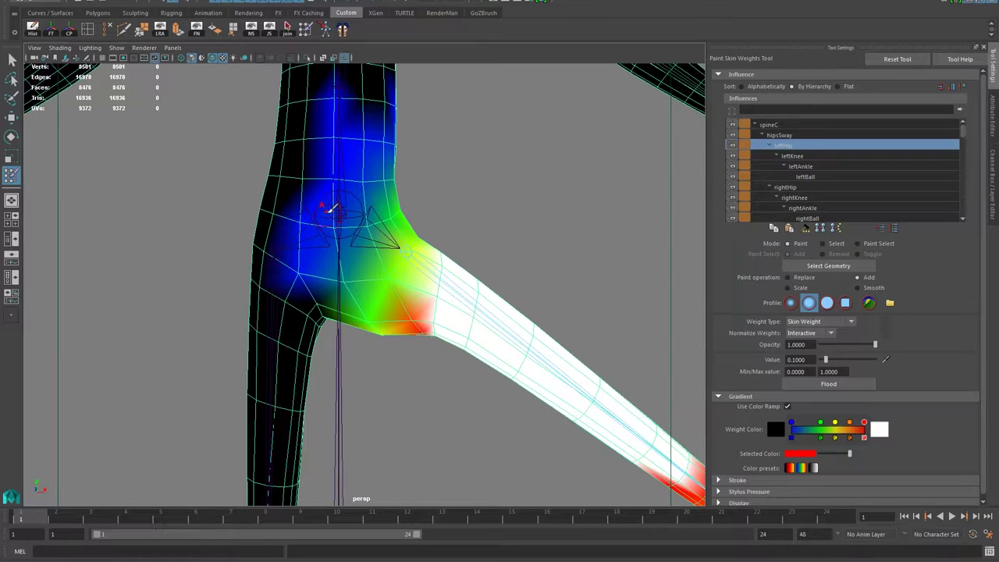
{"action": "left_click", "coordinate": [778, 136]}
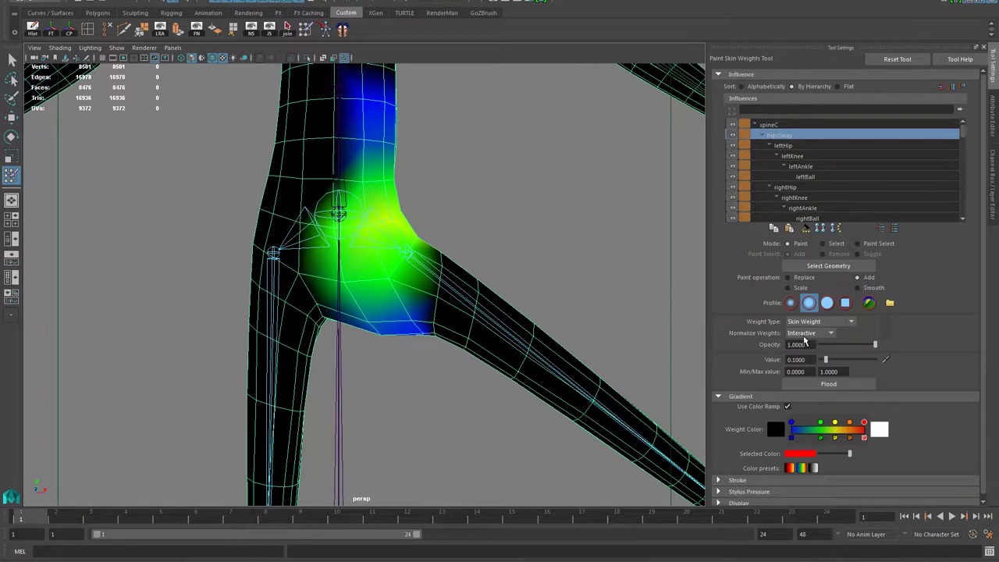
{"action": "mouse_move", "coordinate": [422, 286]}
{"action": "left_mouse_down", "text": "alt"}
{"action": "mouse_move", "coordinate": [419, 260]}
{"action": "mouse_move", "coordinate": [361, 303]}
{"action": "mouse_move", "coordinate": [373, 309]}
{"action": "mouse_move", "coordinate": [356, 195]}
{"action": "mouse_move", "coordinate": [362, 166]}
{"action": "left_mouse_up", "text": "alt"}
{"action": "mouse_move", "coordinate": [331, 214]}
{"action": "left_mouse_down"}
{"action": "mouse_move", "coordinate": [338, 230]}
{"action": "mouse_move", "coordinate": [386, 218]}
{"action": "mouse_move", "coordinate": [373, 221]}
{"action": "mouse_move", "coordinate": [390, 234]}
{"action": "mouse_move", "coordinate": [361, 258]}
{"action": "mouse_move", "coordinate": [359, 353]}
{"action": "mouse_move", "coordinate": [340, 301]}
{"action": "left_mouse_up"}
{"action": "mouse_move", "coordinate": [340, 312]}
{"action": "left_mouse_down", "text": "alt"}
{"action": "mouse_move", "coordinate": [350, 320]}
{"action": "mouse_move", "coordinate": [383, 262]}
{"action": "mouse_move", "coordinate": [390, 287]}
{"action": "mouse_move", "coordinate": [409, 278]}
{"action": "mouse_move", "coordinate": [414, 293]}
{"action": "left_mouse_up", "text": "alt"}
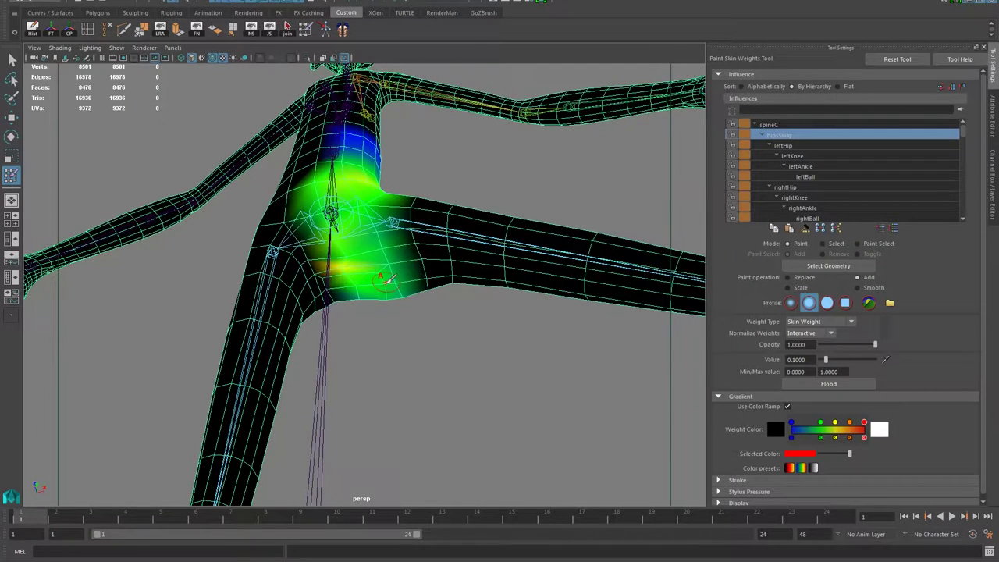
Add more hipsSway weight across the left buttock, the underside of the crotch and the top of the inner left thigh
{"action": "mouse_move", "coordinate": [351, 258]}
{"action": "left_mouse_down"}
{"action": "mouse_move", "coordinate": [333, 231]}
{"action": "mouse_move", "coordinate": [348, 245]}
{"action": "mouse_move", "coordinate": [341, 227]}
{"action": "mouse_move", "coordinate": [351, 328]}
{"action": "mouse_move", "coordinate": [368, 347]}
{"action": "mouse_move", "coordinate": [357, 330]}
{"action": "mouse_move", "coordinate": [373, 322]}
{"action": "mouse_move", "coordinate": [354, 328]}
{"action": "mouse_move", "coordinate": [388, 298]}
{"action": "mouse_move", "coordinate": [245, 289]}
{"action": "mouse_move", "coordinate": [252, 341]}
{"action": "mouse_move", "coordinate": [343, 340]}
{"action": "mouse_move", "coordinate": [374, 322]}
{"action": "mouse_move", "coordinate": [386, 304]}
{"action": "mouse_move", "coordinate": [324, 290]}
{"action": "mouse_move", "coordinate": [321, 318]}
{"action": "mouse_move", "coordinate": [356, 311]}
{"action": "mouse_move", "coordinate": [322, 295]}
{"action": "mouse_move", "coordinate": [329, 282]}
{"action": "mouse_move", "coordinate": [301, 219]}
{"action": "mouse_move", "coordinate": [309, 274]}
{"action": "mouse_move", "coordinate": [330, 287]}
{"action": "mouse_move", "coordinate": [338, 357]}
{"action": "mouse_move", "coordinate": [351, 309]}
{"action": "mouse_move", "coordinate": [335, 367]}
{"action": "left_mouse_up"}
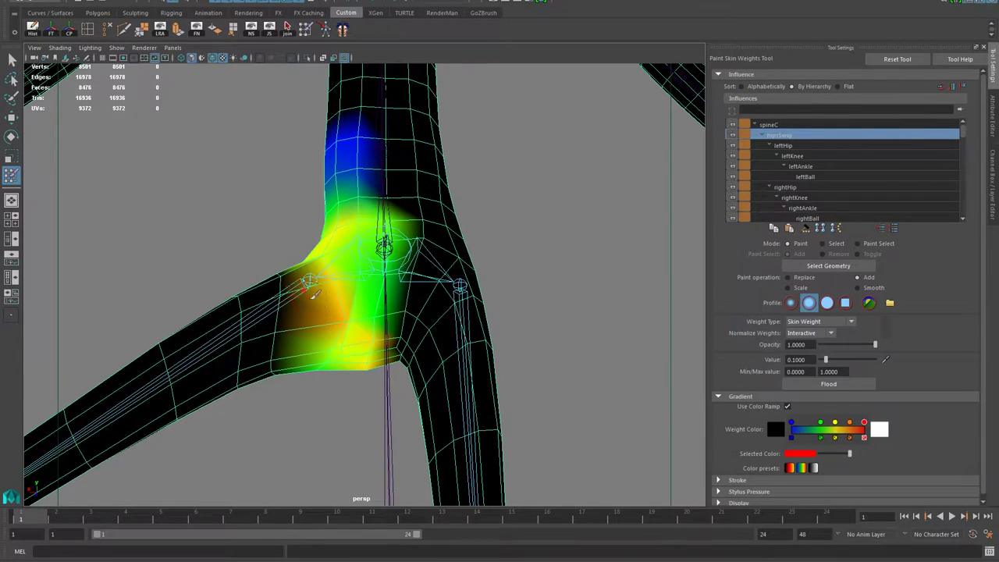
{"action": "mouse_move", "coordinate": [334, 343]}
{"action": "left_mouse_down", "text": "alt"}
{"action": "mouse_move", "coordinate": [344, 347]}
{"action": "mouse_move", "coordinate": [257, 301]}
{"action": "mouse_move", "coordinate": [107, 346]}
{"action": "mouse_move", "coordinate": [162, 362]}
{"action": "mouse_move", "coordinate": [378, 254]}
{"action": "left_mouse_up", "text": "alt"}
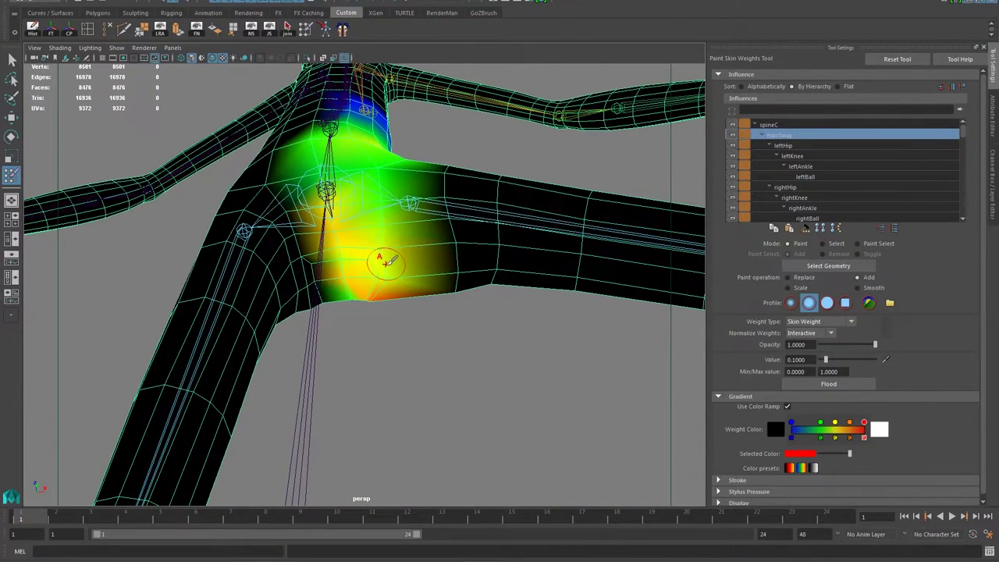
{"action": "left_click_drag", "start_coordinate": [379, 278], "coordinate": [373, 306], "text": "alt"}
{"action": "mouse_move", "coordinate": [373, 340]}
{"action": "left_mouse_down"}
{"action": "mouse_move", "coordinate": [404, 347]}
{"action": "mouse_move", "coordinate": [349, 322]}
{"action": "mouse_move", "coordinate": [379, 301]}
{"action": "mouse_move", "coordinate": [422, 314]}
{"action": "mouse_move", "coordinate": [392, 284]}
{"action": "mouse_move", "coordinate": [405, 242]}
{"action": "mouse_move", "coordinate": [413, 304]}
{"action": "mouse_move", "coordinate": [390, 263]}
{"action": "mouse_move", "coordinate": [346, 234]}
{"action": "mouse_move", "coordinate": [374, 289]}
{"action": "mouse_move", "coordinate": [366, 243]}
{"action": "mouse_move", "coordinate": [331, 306]}
{"action": "left_mouse_up"}
{"action": "mouse_move", "coordinate": [360, 342]}
{"action": "left_mouse_down", "text": "alt"}
{"action": "mouse_move", "coordinate": [361, 222]}
{"action": "mouse_move", "coordinate": [390, 247]}
{"action": "left_mouse_up", "text": "alt"}
{"action": "mouse_move", "coordinate": [421, 321]}
{"action": "left_mouse_down", "text": "alt"}
{"action": "mouse_move", "coordinate": [332, 317]}
{"action": "mouse_move", "coordinate": [418, 320]}
{"action": "left_mouse_up", "text": "alt"}
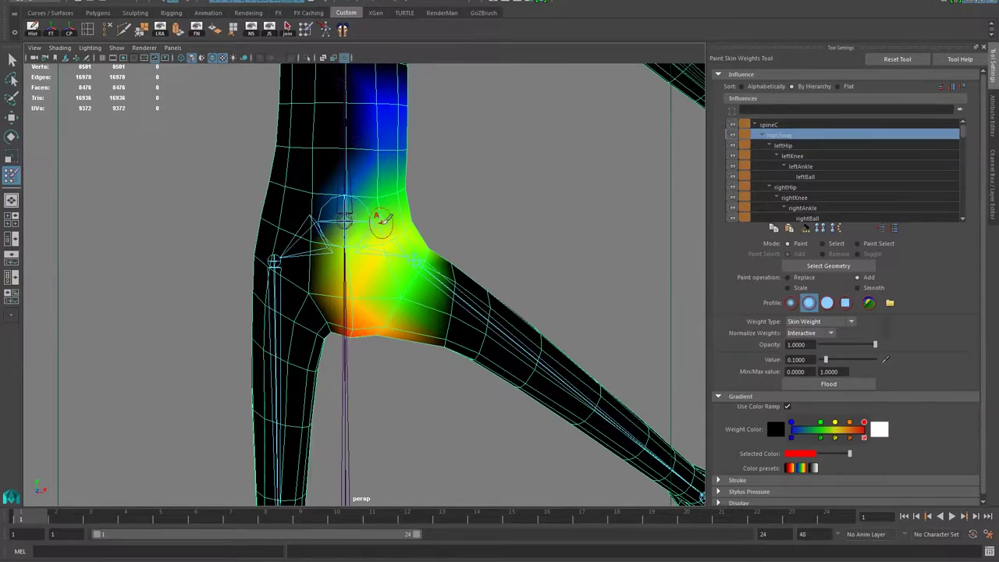
Examine the leftHip influence on the posed leg and pelvis from several angles
{"action": "left_click", "coordinate": [783, 145]}
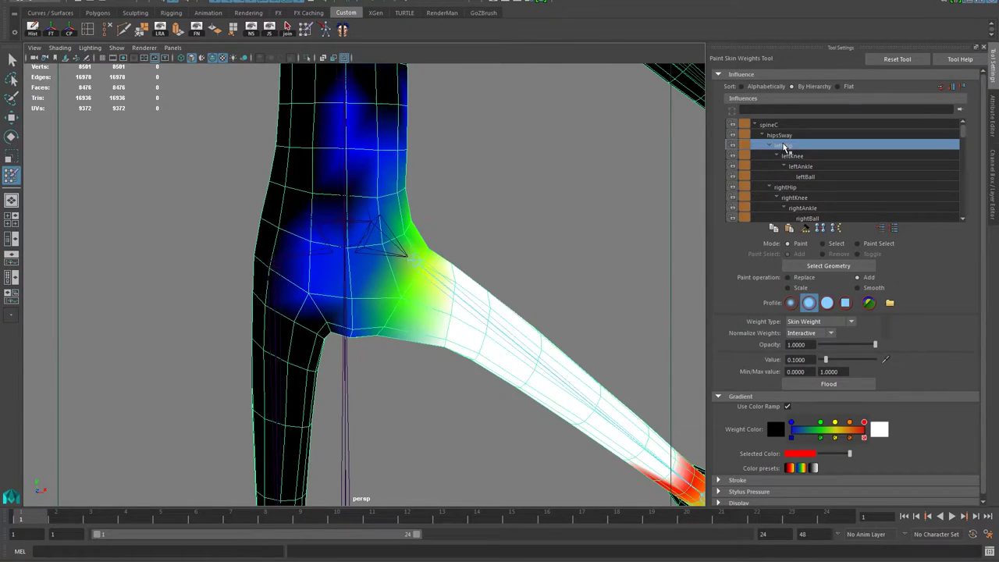
{"action": "left_click_drag", "start_coordinate": [285, 287], "coordinate": [395, 328], "text": "alt"}
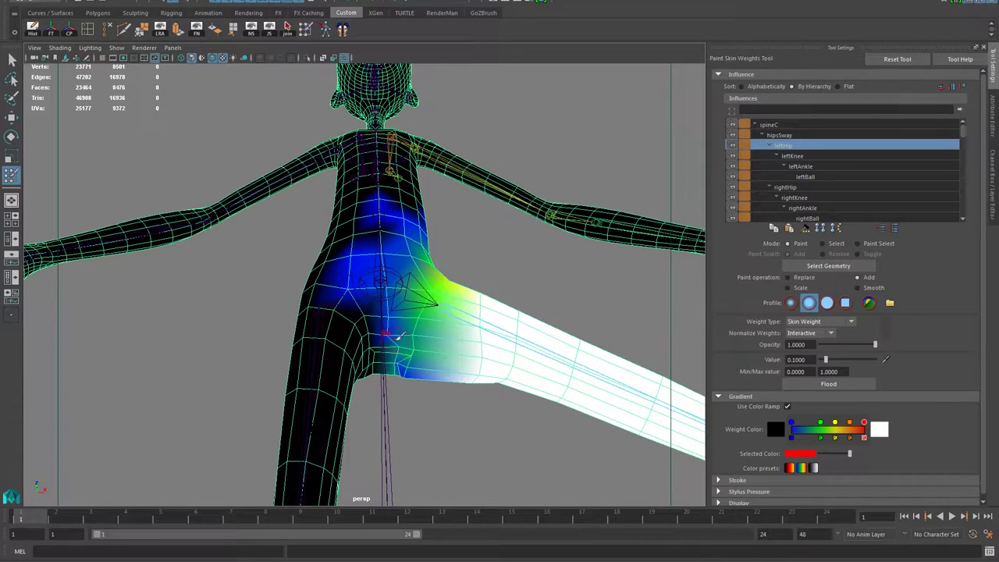
{"action": "mouse_move", "coordinate": [406, 356]}
{"action": "left_mouse_down"}
{"action": "mouse_move", "coordinate": [426, 314]}
{"action": "mouse_move", "coordinate": [418, 239]}
{"action": "left_mouse_up"}
{"action": "mouse_move", "coordinate": [406, 203]}
{"action": "left_mouse_down"}
{"action": "mouse_move", "coordinate": [418, 229]}
{"action": "mouse_move", "coordinate": [399, 217]}
{"action": "mouse_move", "coordinate": [406, 260]}
{"action": "left_mouse_up"}
{"action": "mouse_move", "coordinate": [434, 185]}
{"action": "left_mouse_down", "text": "alt"}
{"action": "mouse_move", "coordinate": [416, 271]}
{"action": "mouse_move", "coordinate": [464, 320]}
{"action": "mouse_move", "coordinate": [445, 312]}
{"action": "left_mouse_up", "text": "alt"}
Return the skeleton to its bind pose, and reopen Paint Skin Weights on the body mesh
{"action": "key", "text": "w"}
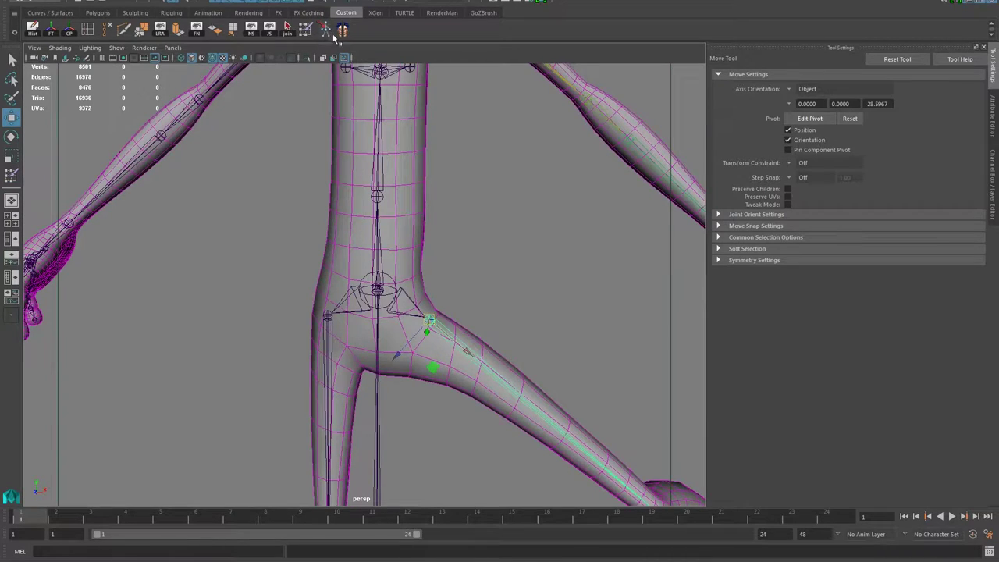
{"action": "left_click", "coordinate": [327, 32]}
{"action": "left_click", "coordinate": [410, 216]}
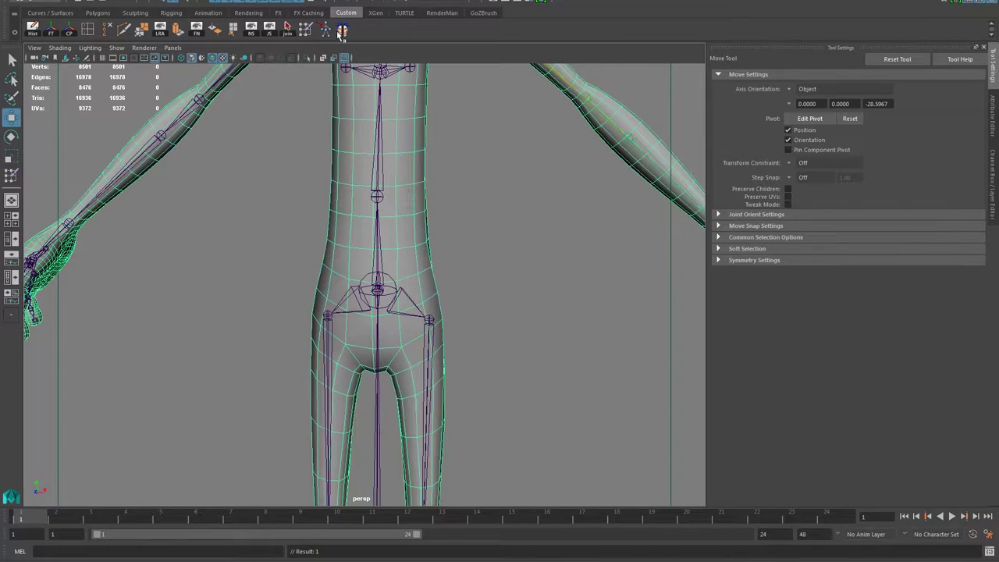
{"action": "middle_click_drag", "start_coordinate": [426, 359], "coordinate": [424, 330], "text": "alt"}
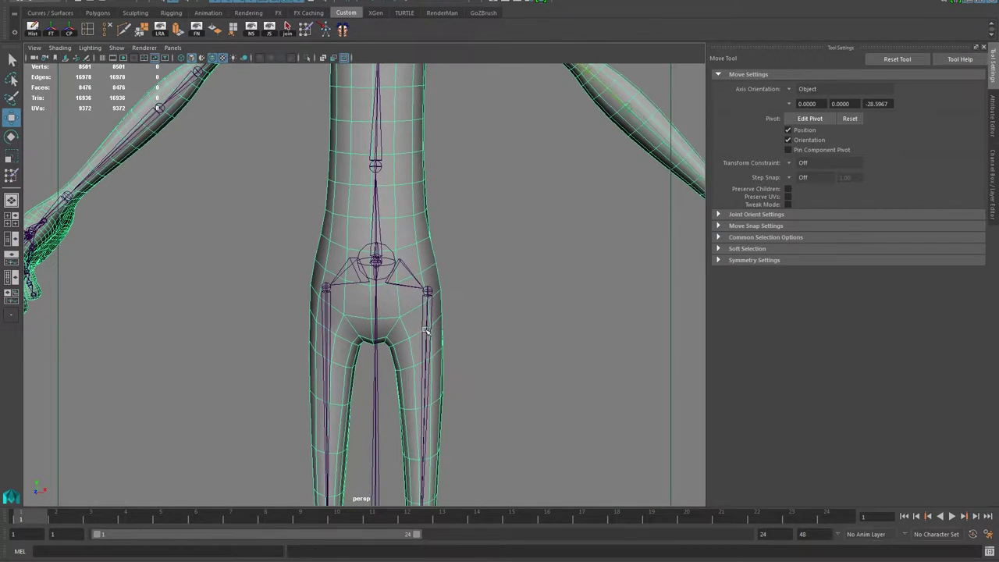
{"action": "left_click", "coordinate": [426, 329]}
{"action": "left_click", "coordinate": [418, 218]}
{"action": "left_click", "coordinate": [315, 31]}
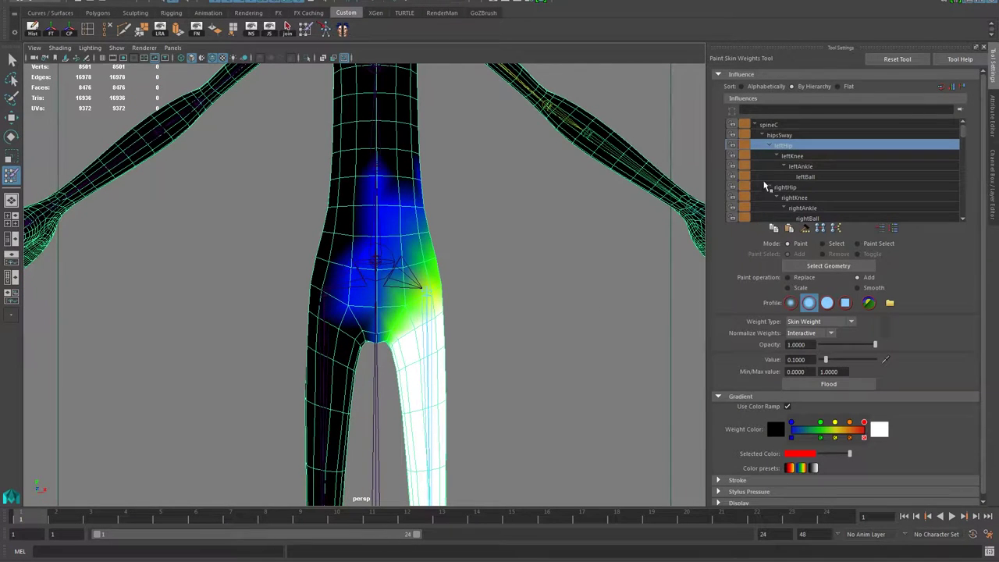
Compare the rightHip, leftHip and hipsSway influences on both sides of the pelvis in the bind pose
{"action": "left_click", "coordinate": [788, 188]}
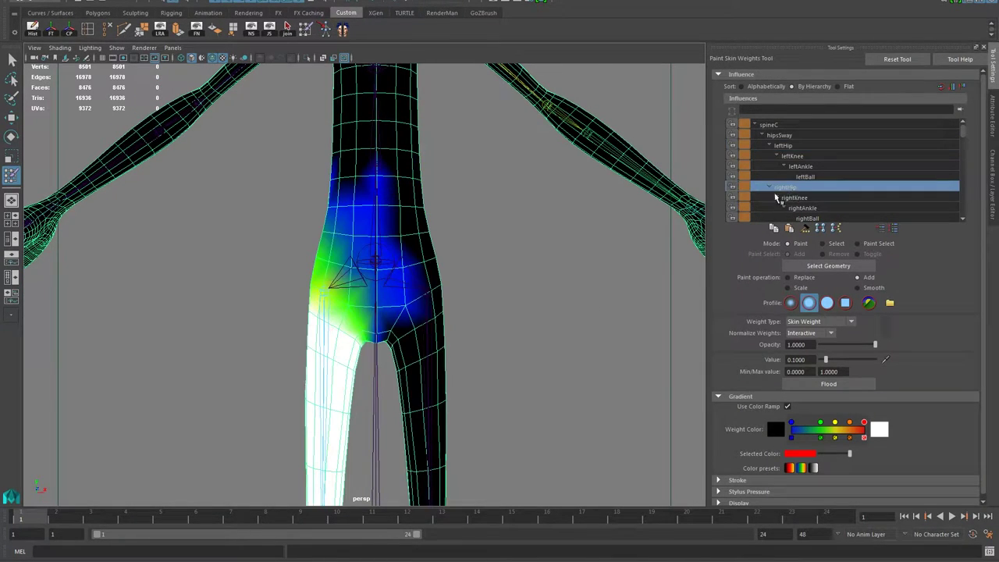
{"action": "left_click", "coordinate": [783, 147]}
{"action": "left_click", "coordinate": [784, 187]}
{"action": "left_click", "coordinate": [775, 136]}
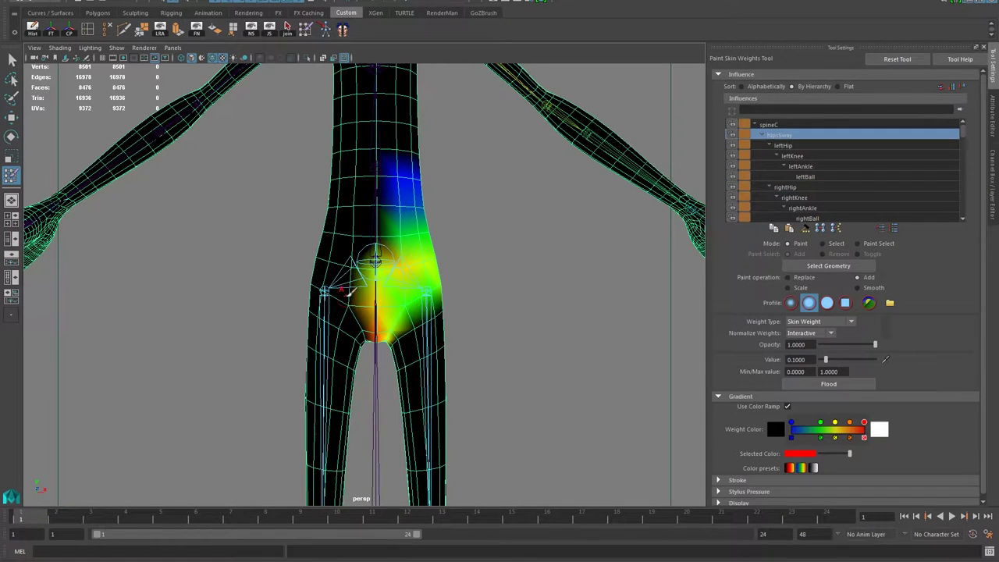
{"action": "middle_click_drag", "start_coordinate": [338, 303], "coordinate": [345, 326], "text": "alt"}
{"action": "right_click_drag", "start_coordinate": [345, 326], "coordinate": [467, 334], "text": "alt"}
{"action": "left_click_drag", "start_coordinate": [376, 348], "coordinate": [324, 373], "text": "alt"}
{"action": "mouse_move", "coordinate": [353, 306]}
{"action": "left_mouse_down", "text": "alt"}
{"action": "mouse_move", "coordinate": [397, 302]}
{"action": "mouse_move", "coordinate": [341, 312]}
{"action": "left_mouse_up", "text": "alt"}
{"action": "right_click_drag", "start_coordinate": [341, 313], "coordinate": [425, 319], "text": "alt"}
{"action": "mouse_move", "coordinate": [424, 318]}
{"action": "left_mouse_down", "text": "alt"}
{"action": "mouse_move", "coordinate": [386, 269]}
{"action": "mouse_move", "coordinate": [400, 320]}
{"action": "mouse_move", "coordinate": [411, 315]}
{"action": "left_mouse_up", "text": "alt"}
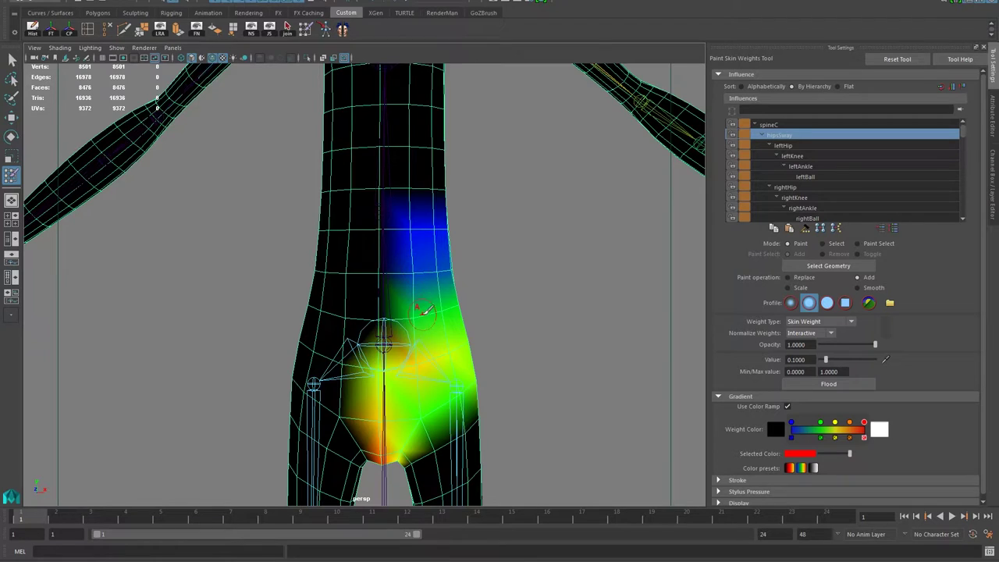
Preview the body mesh with smoothing, and restore the unsmoothed display
{"action": "key", "text": "3"}
{"action": "key", "text": "2"}
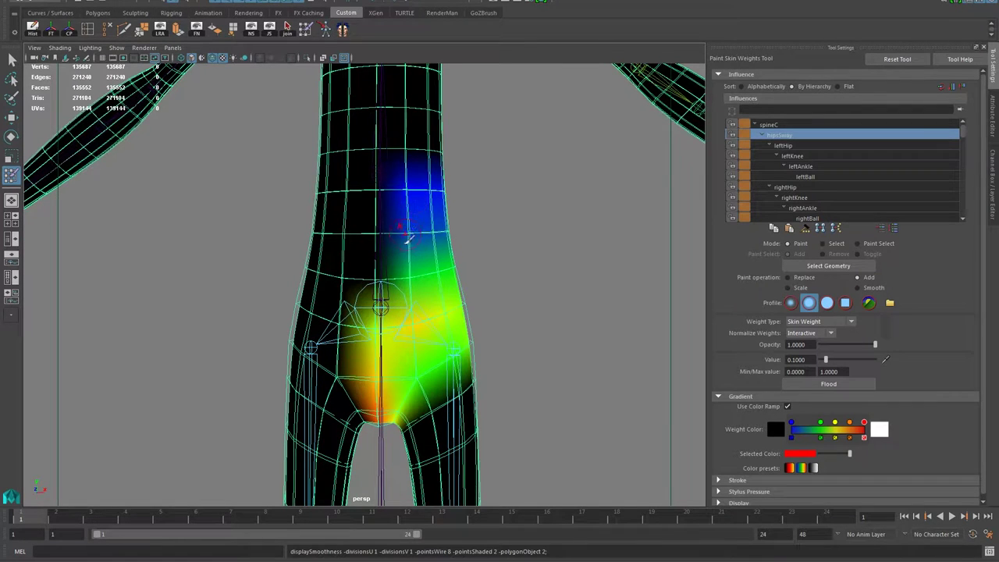
{"action": "key", "text": "1"}
Reset the Mirror Skin Weights options to their defaults, and mirror the body's weights across YZ from positive to negative X
{"action": "key", "text": "w"}
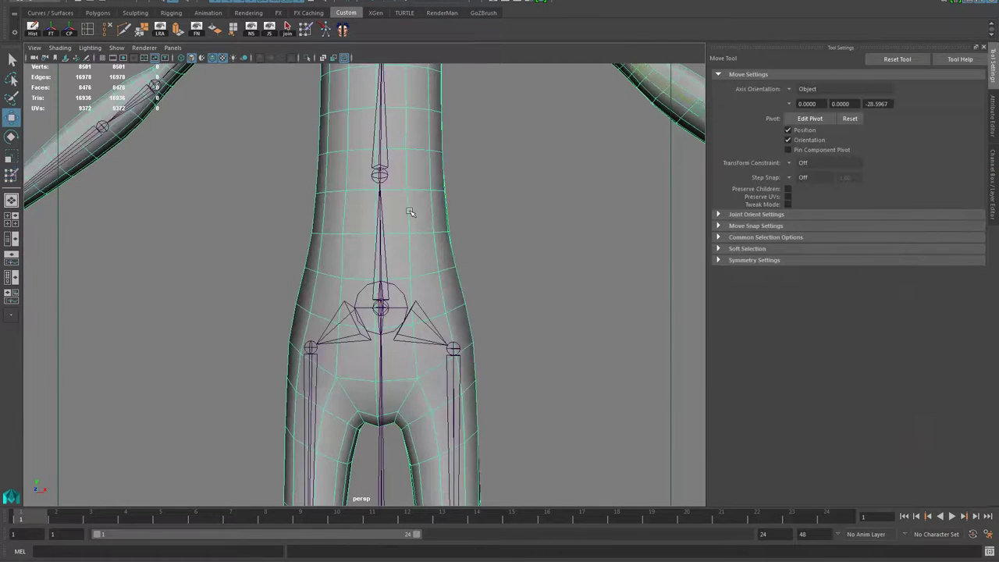
{"action": "left_click", "coordinate": [213, 1]}
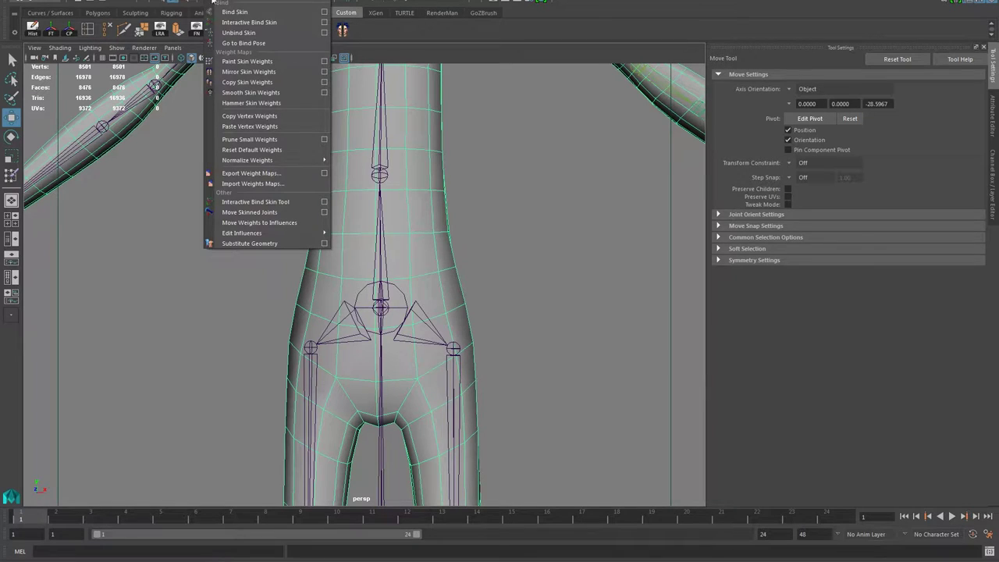
{"action": "left_click", "coordinate": [325, 73]}
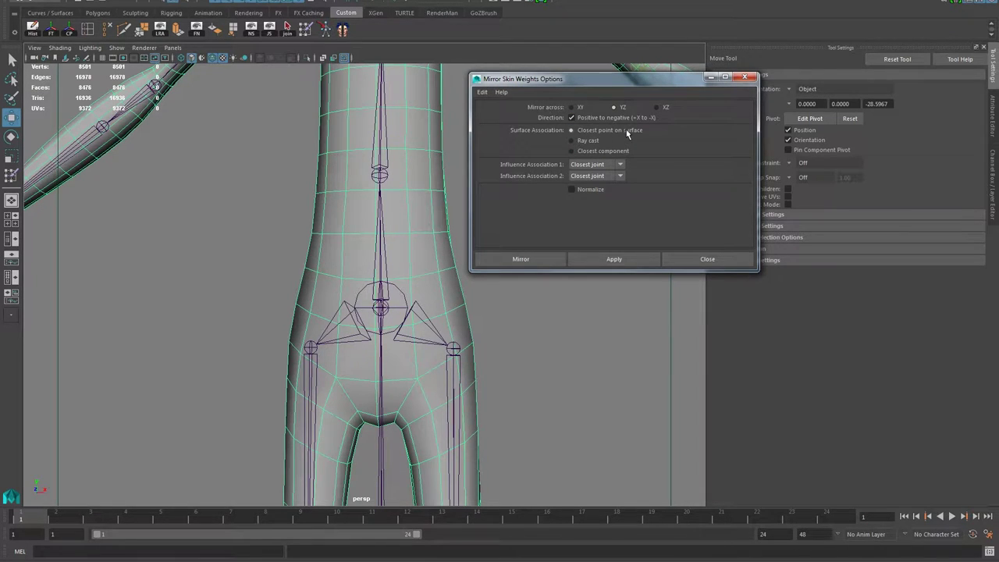
{"action": "left_click", "coordinate": [605, 151]}
{"action": "left_click", "coordinate": [598, 176]}
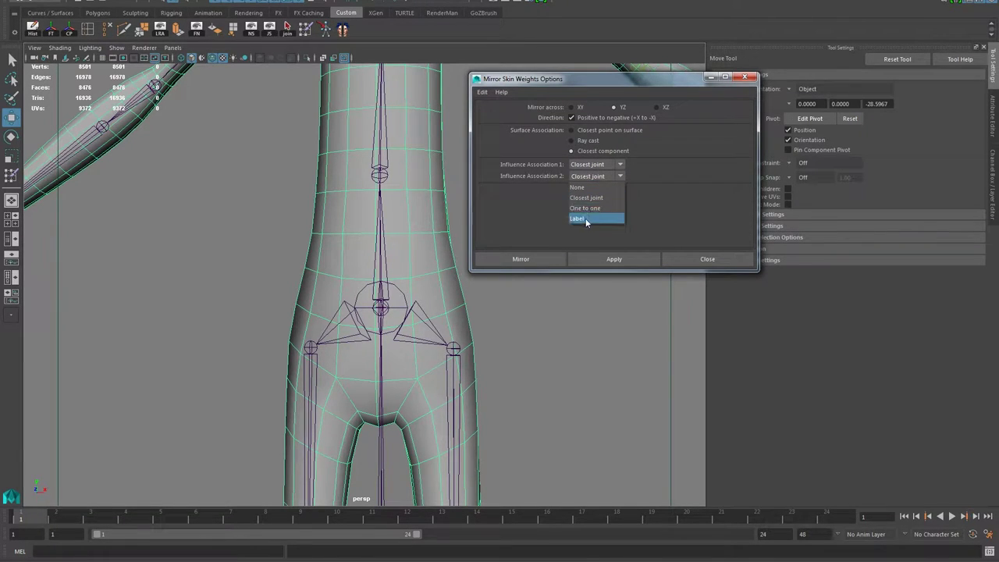
{"action": "left_click", "coordinate": [482, 92]}
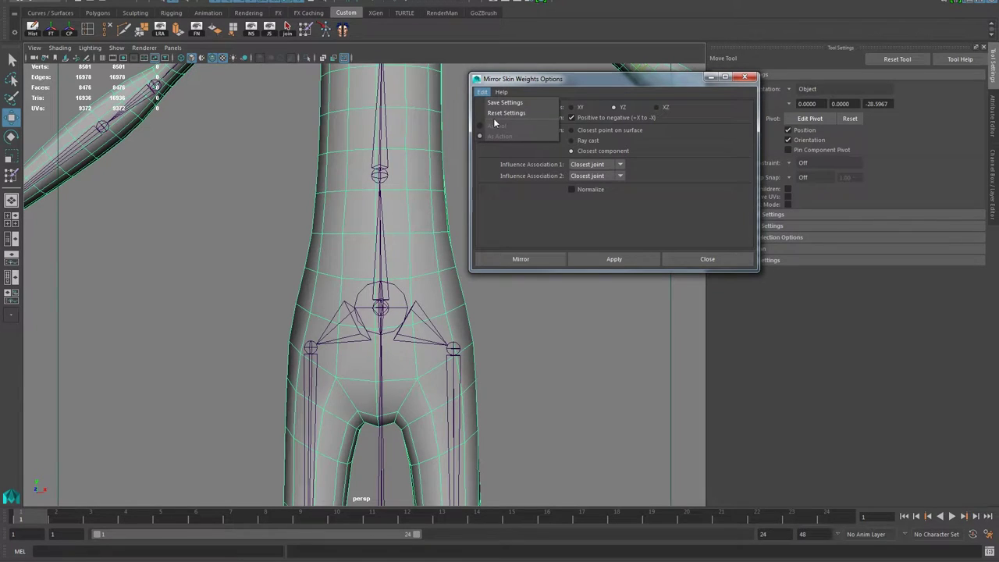
{"action": "left_click", "coordinate": [500, 115]}
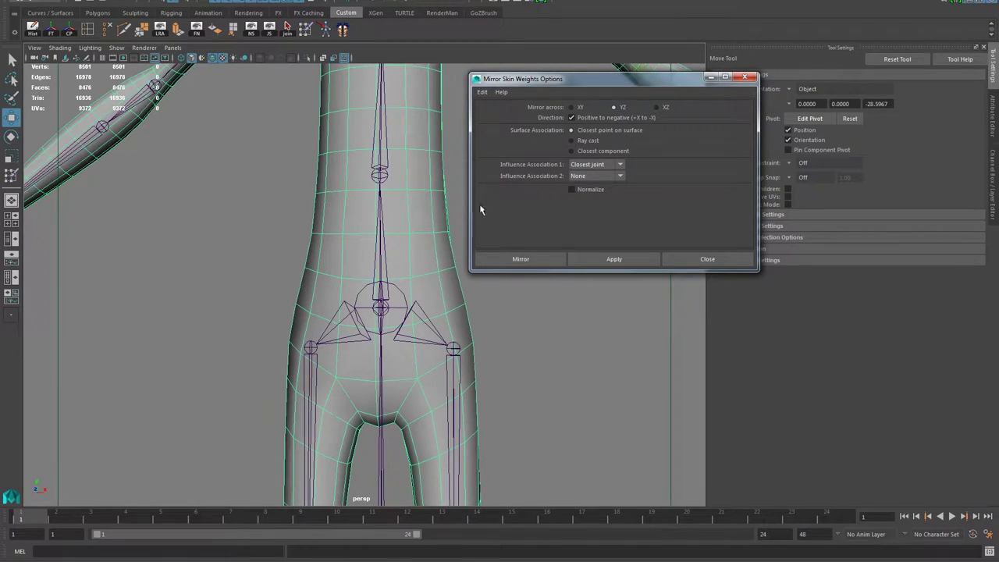
{"action": "left_click", "coordinate": [521, 259]}
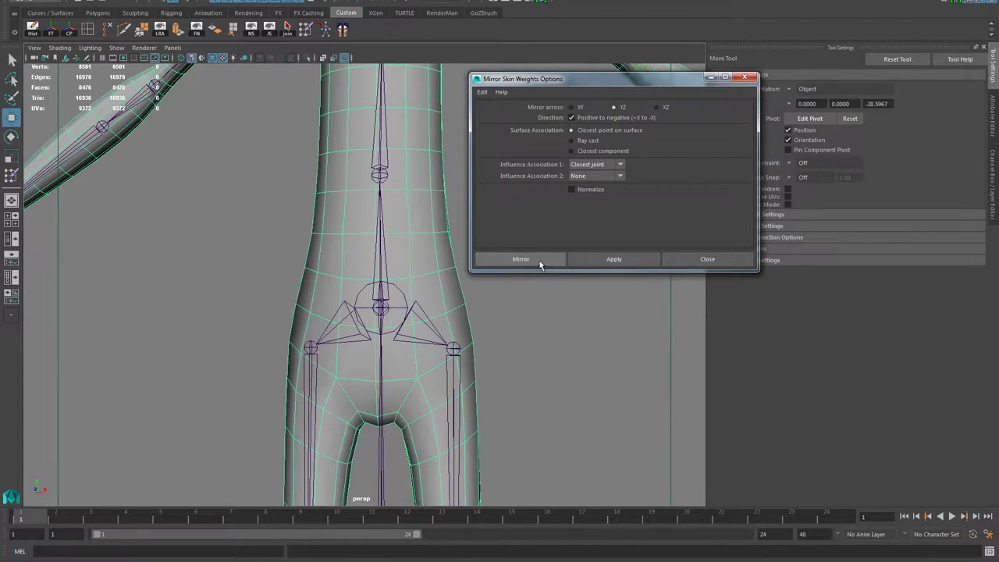
Reopen Paint Skin Weights, and check the spineC, leftHip and hipsSway influences for symmetry across the pelvis
{"action": "left_click", "coordinate": [326, 31]}
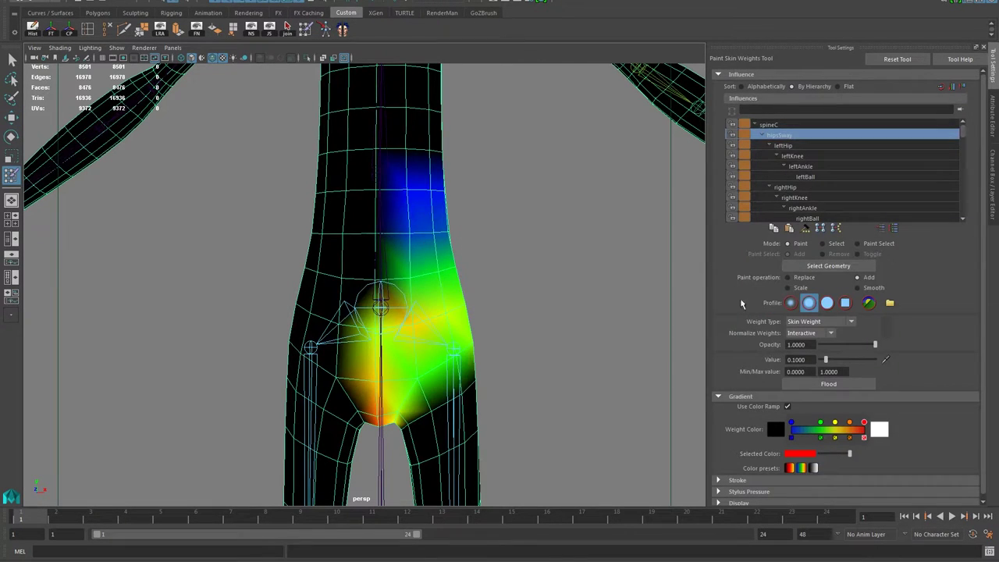
{"action": "left_click", "coordinate": [788, 146]}
{"action": "left_click", "coordinate": [770, 126]}
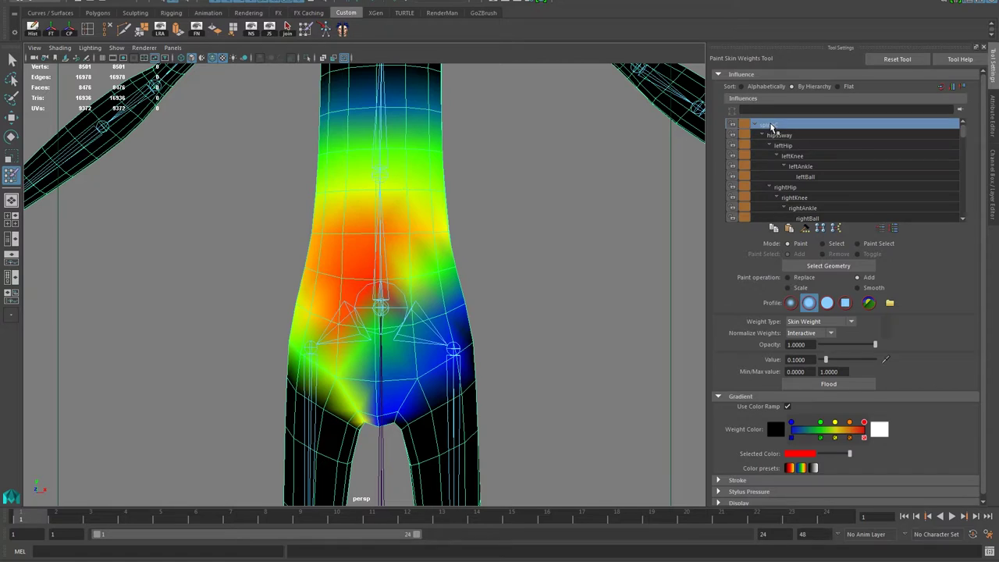
{"action": "left_click", "coordinate": [776, 136]}
{"action": "left_click", "coordinate": [781, 147]}
{"action": "left_click", "coordinate": [779, 137]}
{"action": "right_click_drag", "start_coordinate": [460, 288], "coordinate": [402, 355], "text": "alt"}
{"action": "middle_click_drag", "start_coordinate": [402, 357], "coordinate": [403, 312], "text": "alt"}
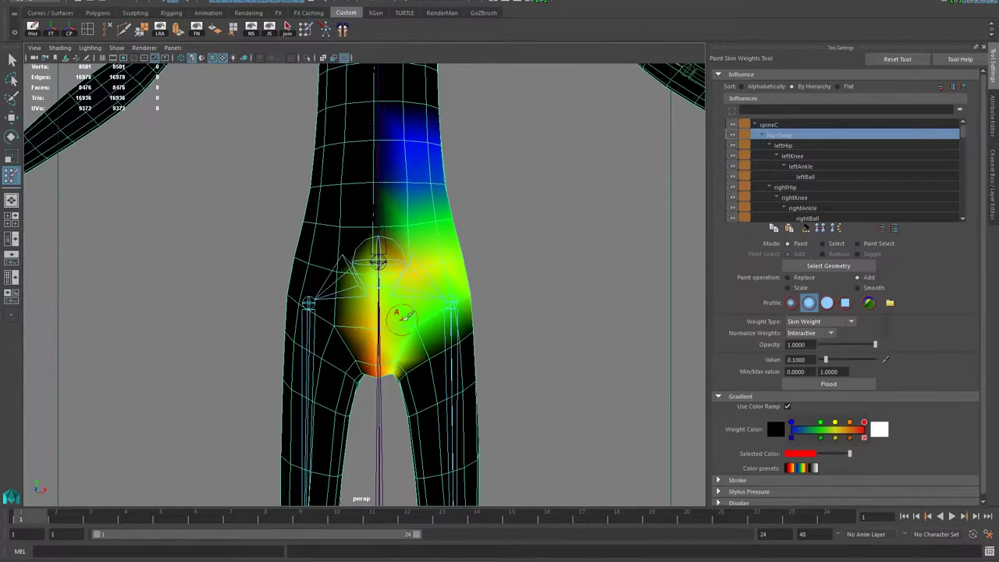
{"action": "left_click_drag", "start_coordinate": [443, 259], "coordinate": [442, 275], "text": "alt"}
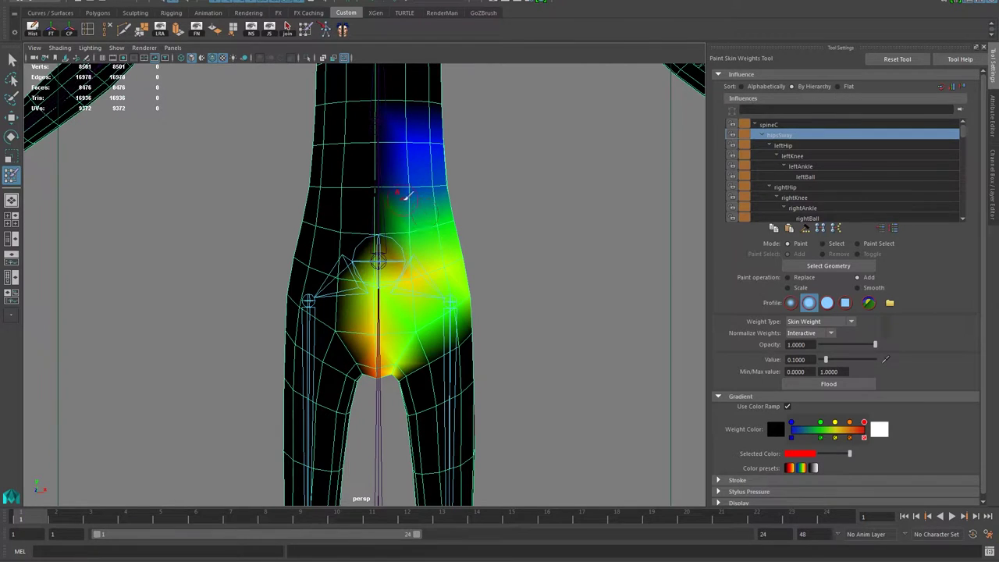
Try adding hipsSway weight at value 0.1 over the right hip, and mirror the skin weights again
{"action": "mouse_move", "coordinate": [340, 281]}
{"action": "left_mouse_down"}
{"action": "mouse_move", "coordinate": [311, 271]}
{"action": "mouse_move", "coordinate": [326, 278]}
{"action": "mouse_move", "coordinate": [324, 293]}
{"action": "left_mouse_up"}
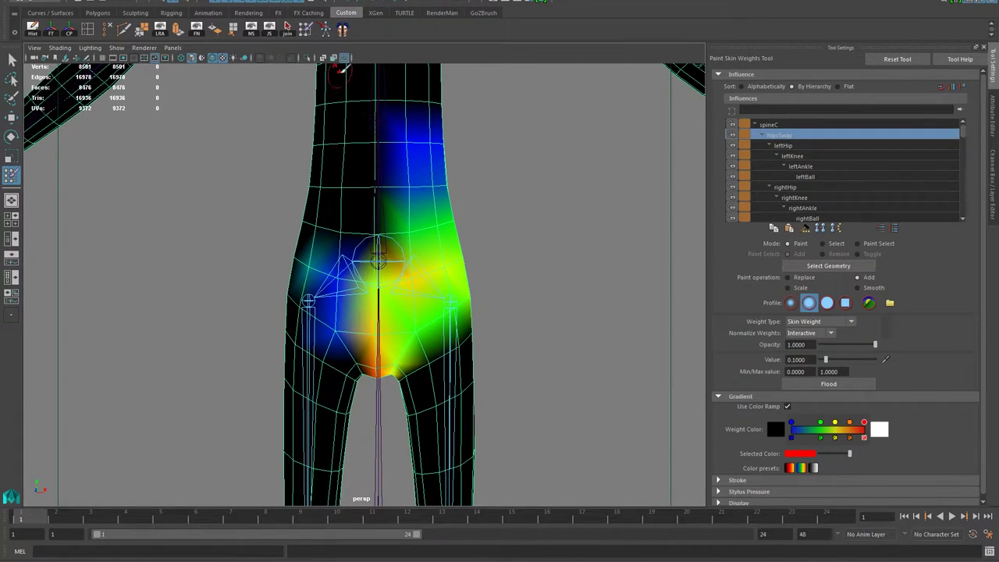
{"action": "left_click", "coordinate": [343, 29]}
{"action": "mouse_move", "coordinate": [359, 310]}
{"action": "left_mouse_down", "text": "alt"}
{"action": "mouse_move", "coordinate": [360, 278]}
{"action": "mouse_move", "coordinate": [346, 264]}
{"action": "mouse_move", "coordinate": [356, 307]}
{"action": "left_mouse_up", "text": "alt"}
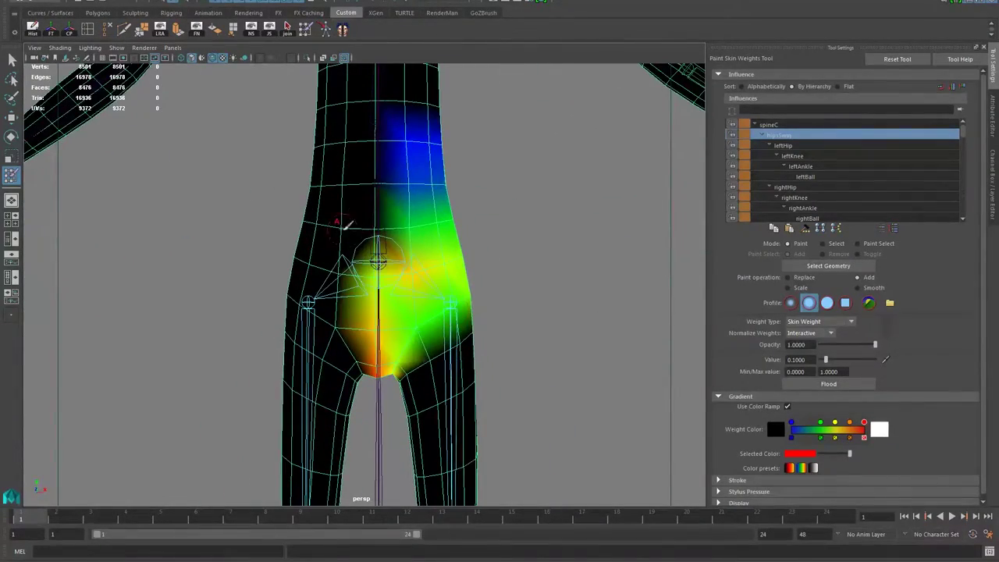
{"action": "left_click_drag", "start_coordinate": [477, 249], "coordinate": [334, 295], "text": "alt"}
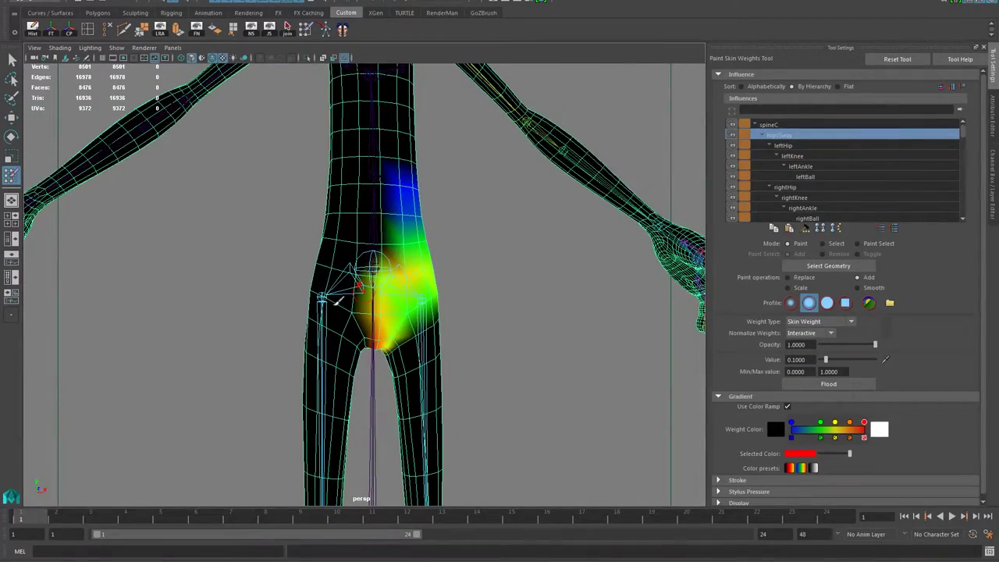